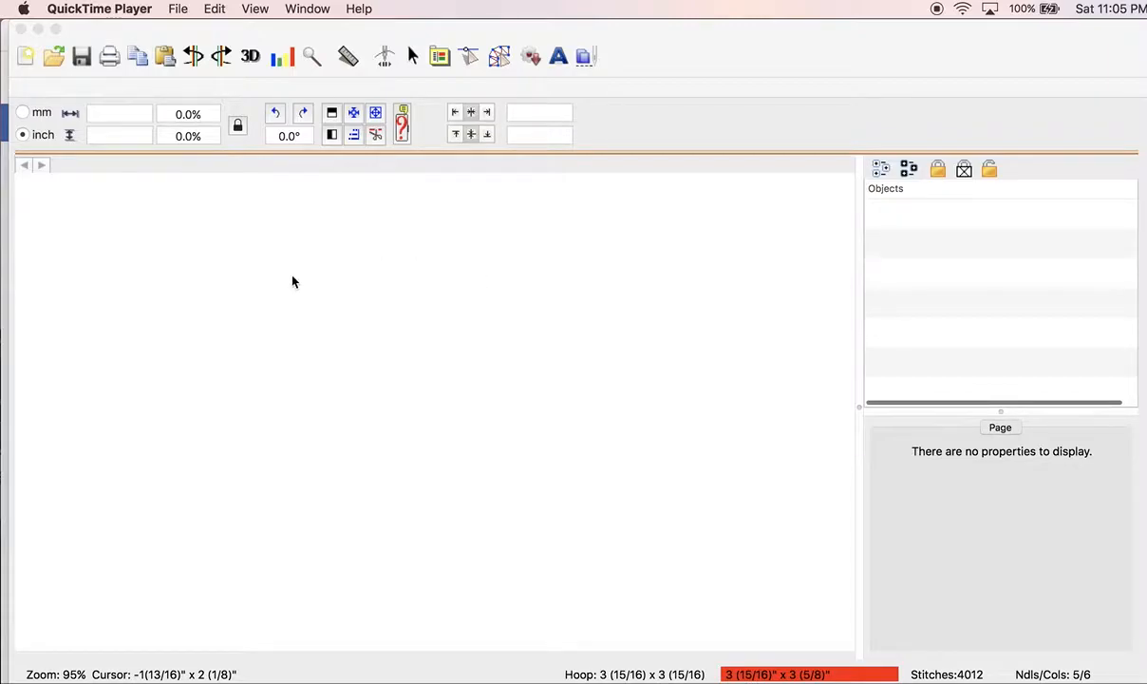
- Create a new embroidery page and set its hoop to 100mm x 100mm in the PES format
{"action": "left_click", "coordinate": [26, 56]}
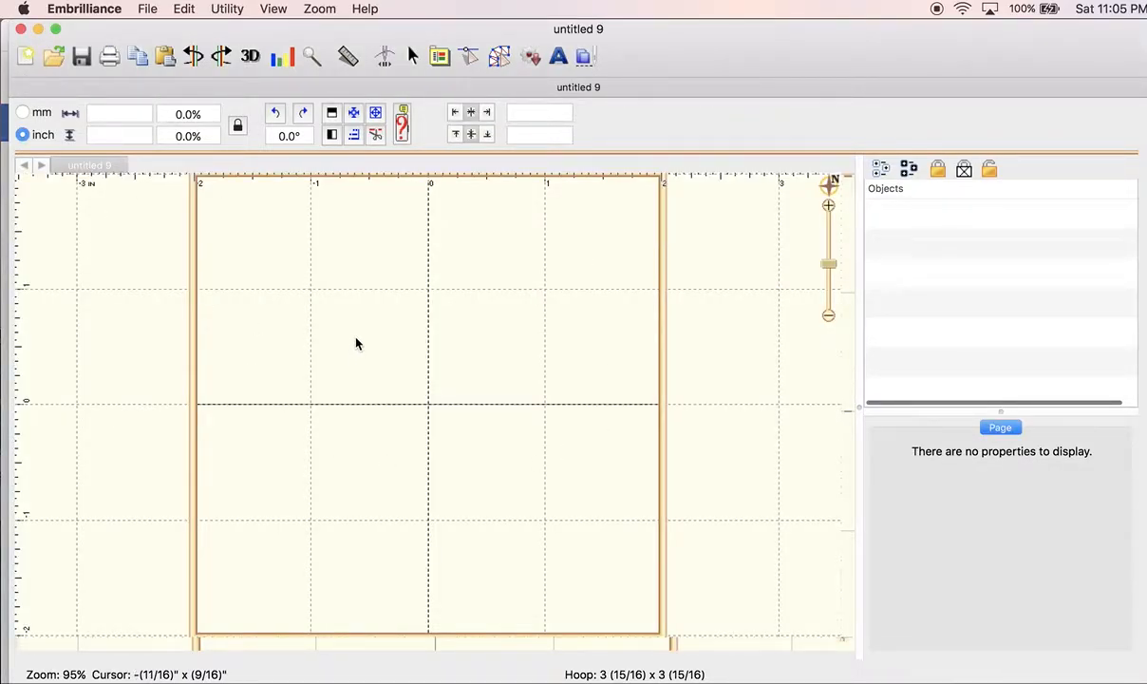
{"action": "left_click", "coordinate": [440, 57]}
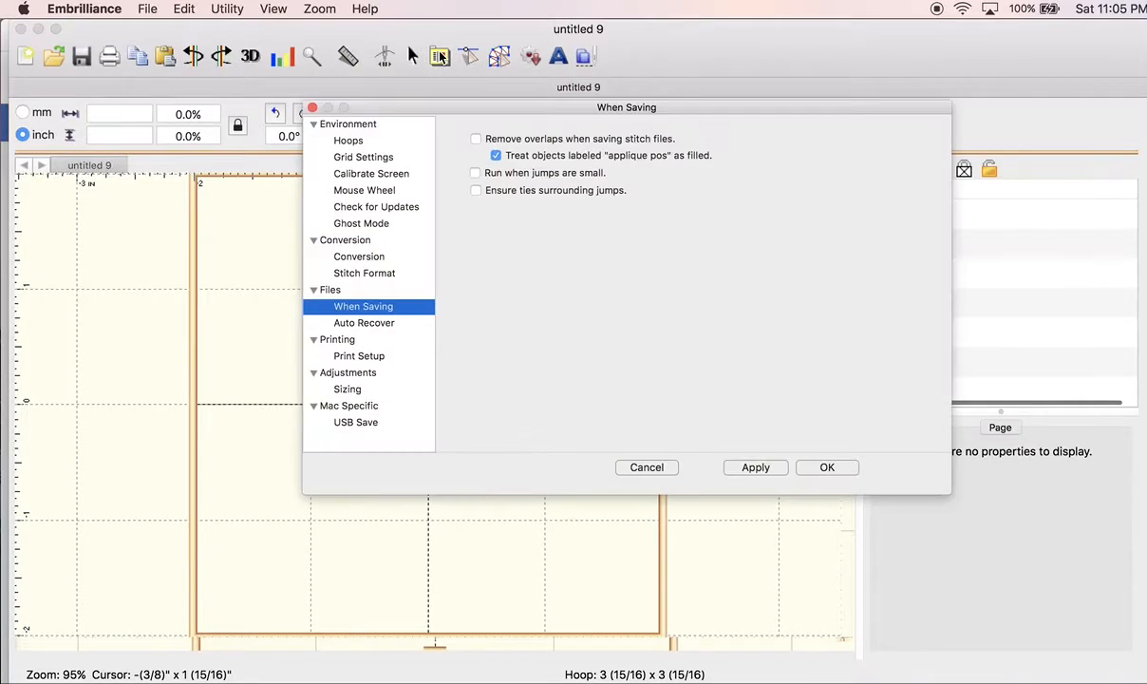
{"action": "left_click", "coordinate": [350, 142]}
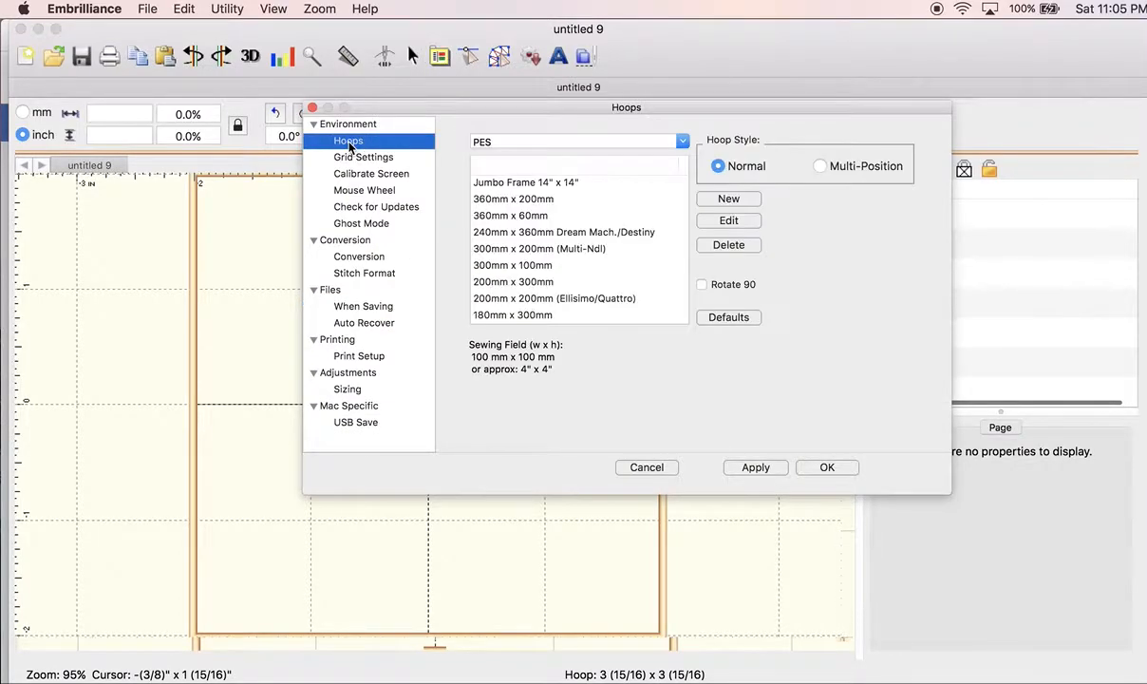
{"action": "scroll", "coordinate": [618, 280], "scroll_direction": "down", "scroll_amount": 5}
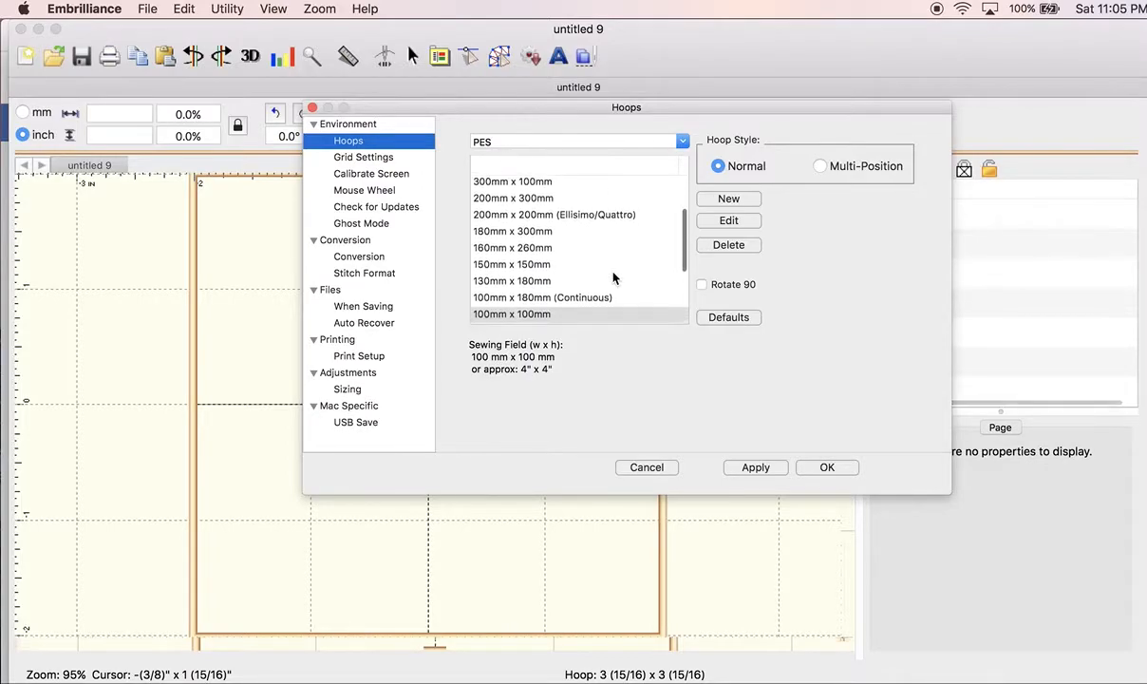
{"action": "left_click", "coordinate": [541, 314]}
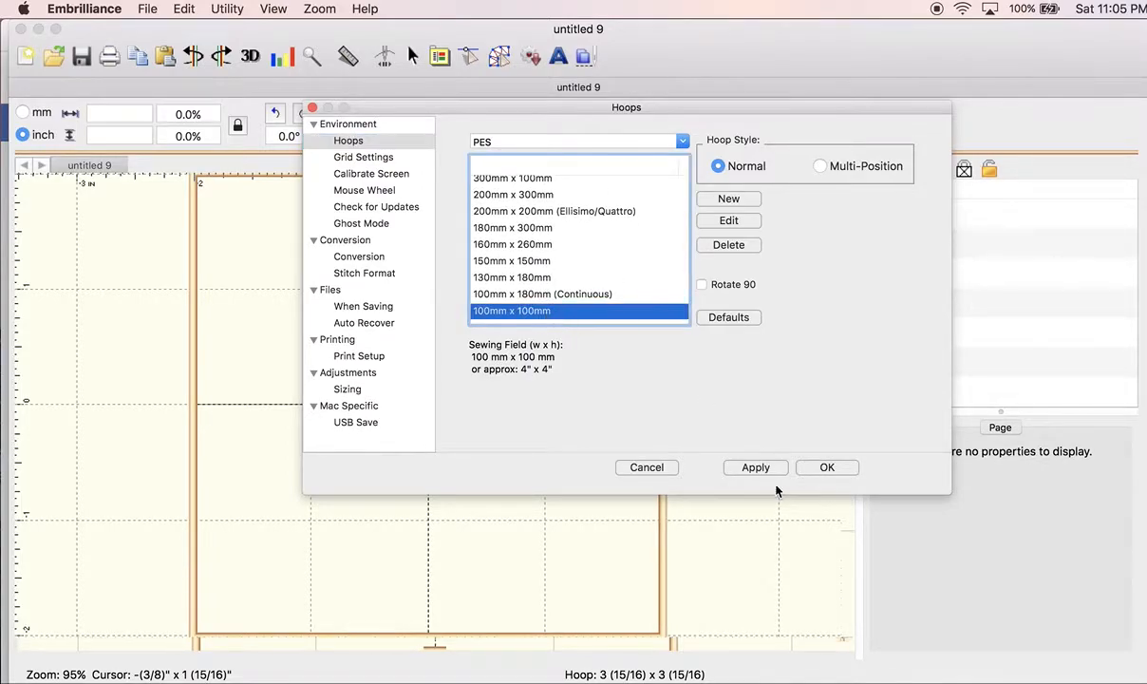
{"action": "left_click", "coordinate": [827, 468]}
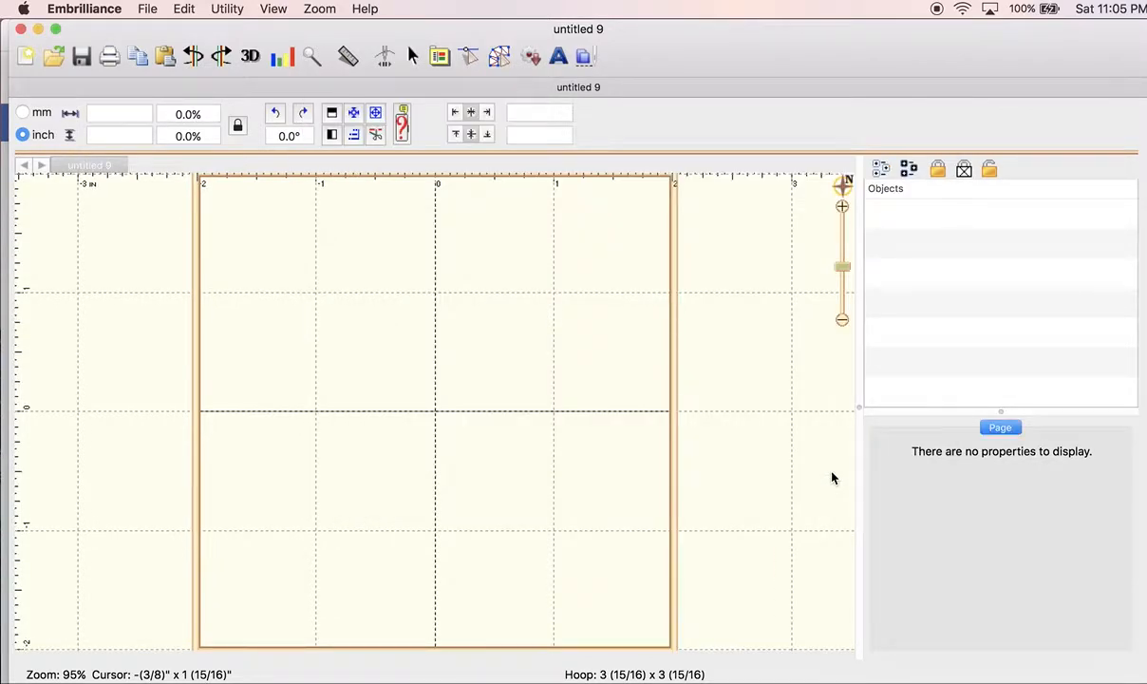
- Check the When Saving preferences for removing overlaps in stitch files, then close them without changes
{"action": "left_click", "coordinate": [439, 58]}
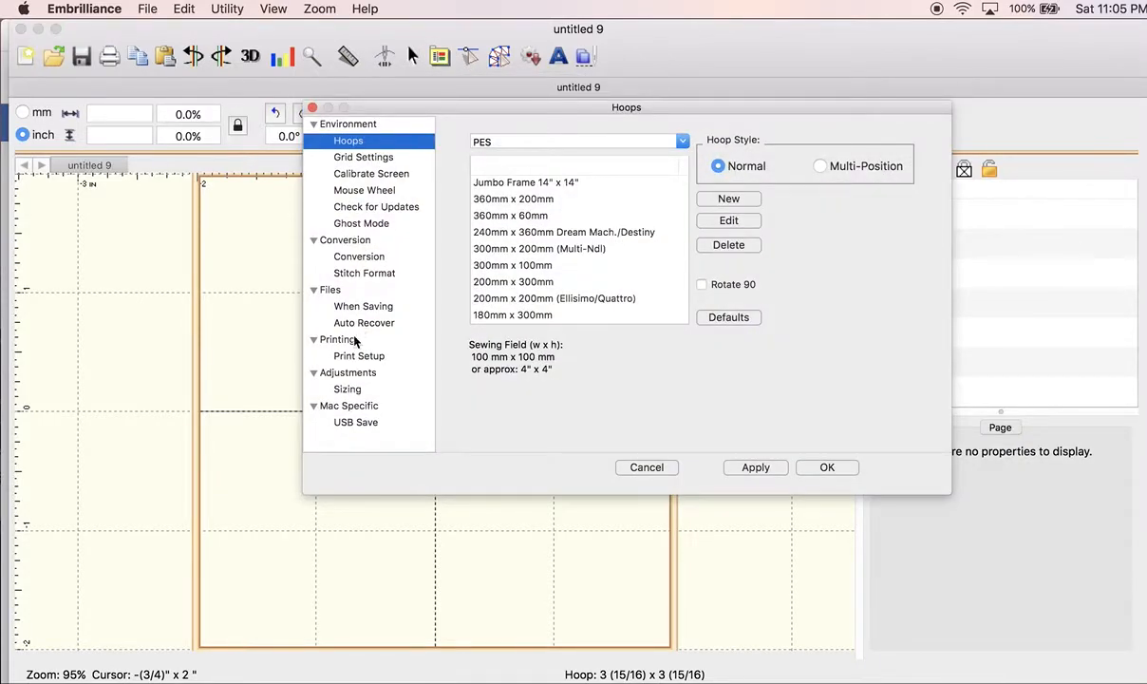
{"action": "left_click", "coordinate": [360, 309]}
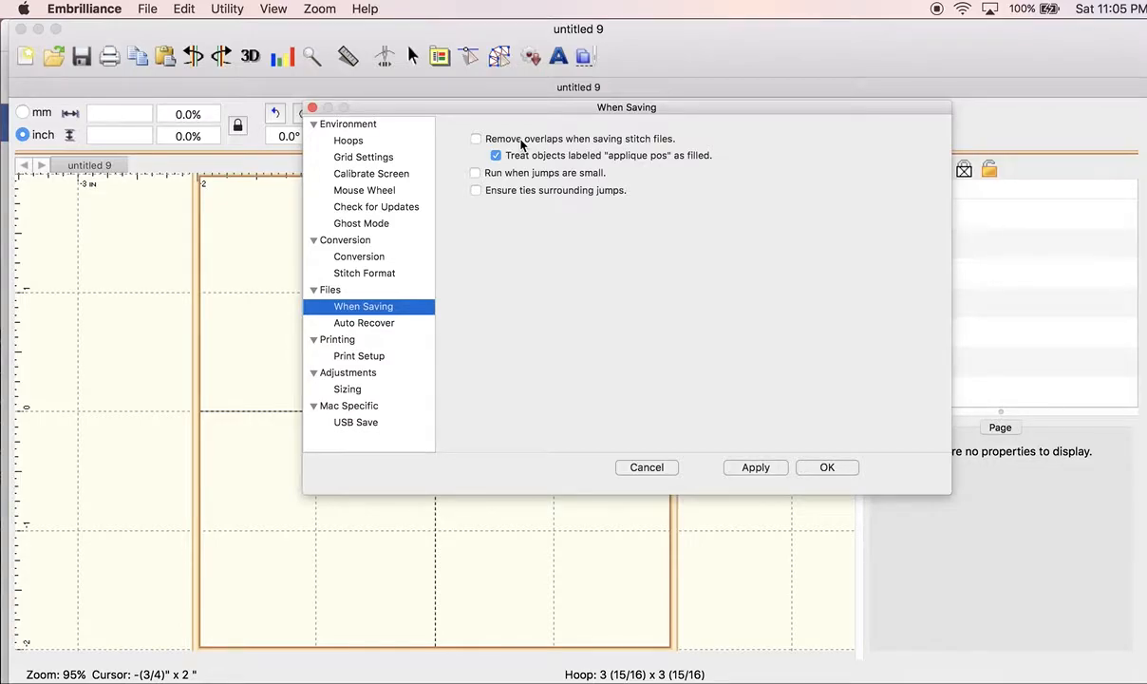
{"action": "left_click", "coordinate": [638, 469]}
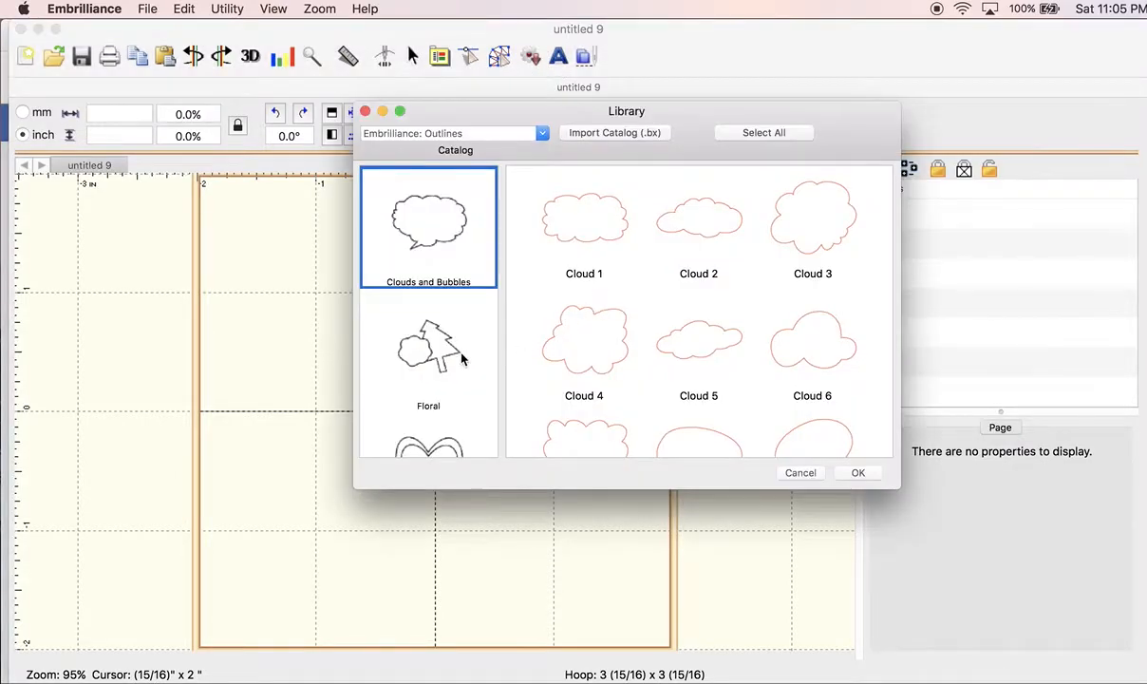
- Insert the tall rectangle from the Shapes 1 catalog of the Embrilliance: Outlines library
{"action": "scroll", "coordinate": [463, 358], "scroll_direction": "down", "scroll_amount": 3}
{"action": "scroll", "coordinate": [463, 358], "scroll_direction": "down", "scroll_amount": 2}
{"action": "left_click", "coordinate": [449, 374]}
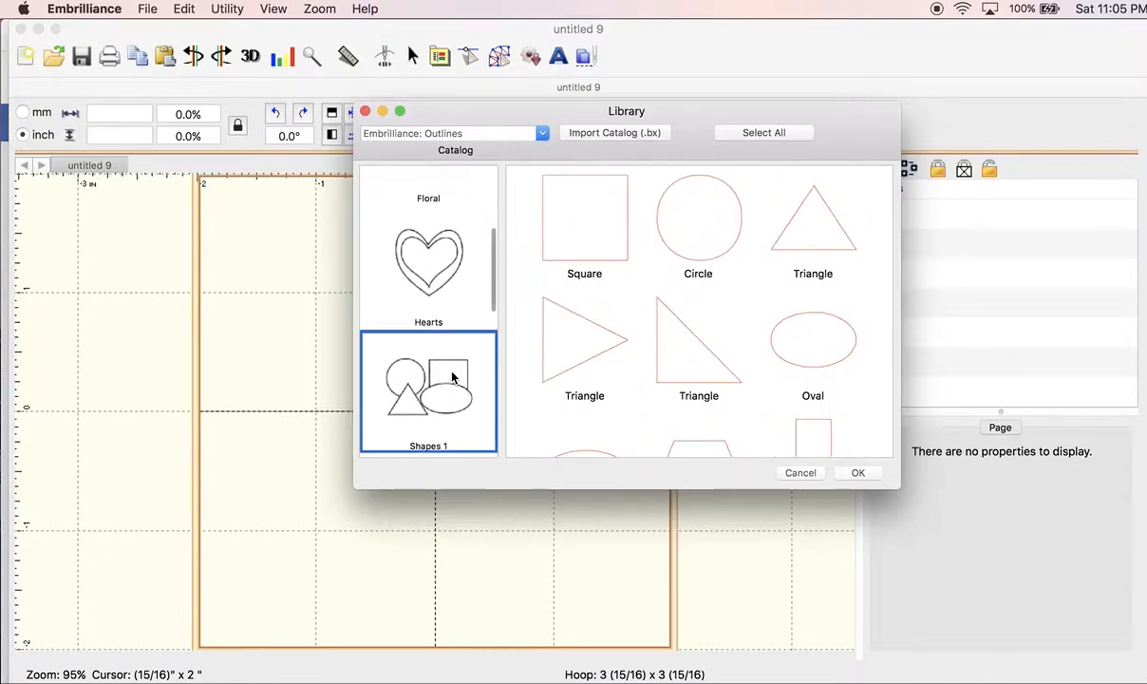
{"action": "left_click", "coordinate": [796, 436]}
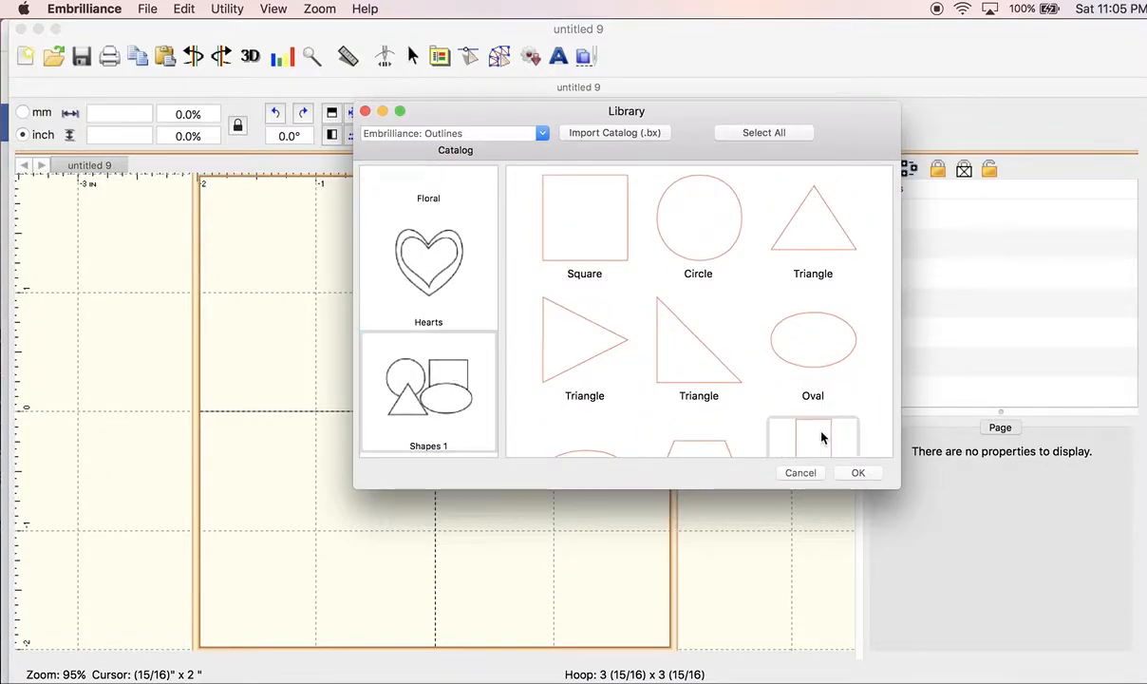
{"action": "left_click", "coordinate": [856, 473]}
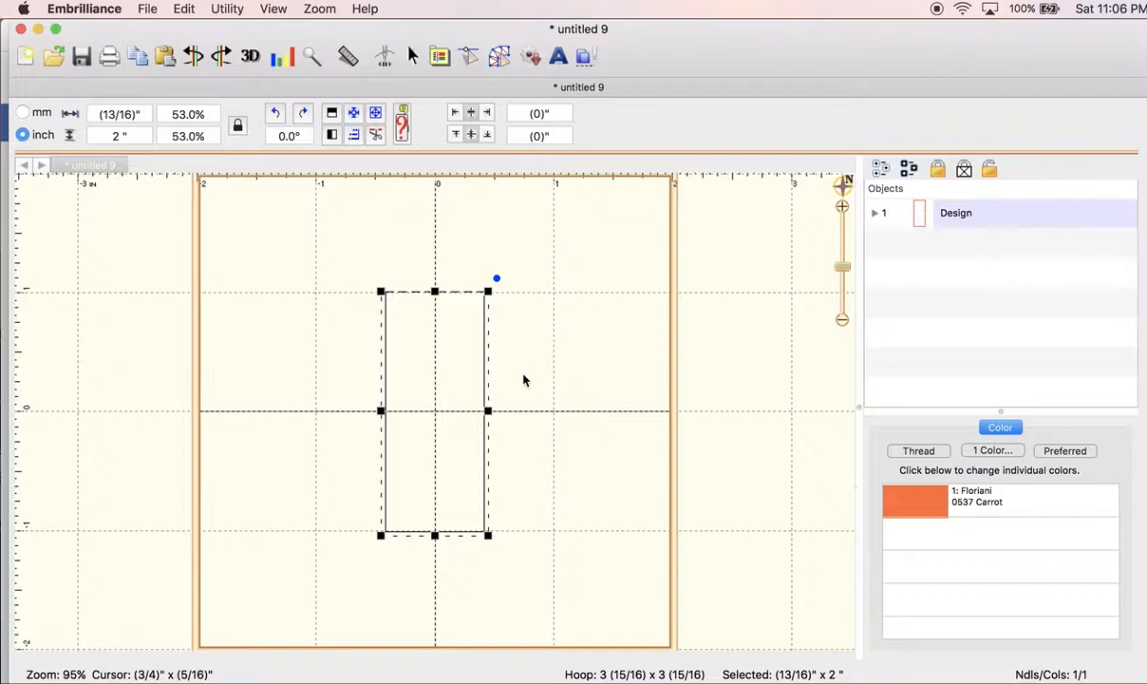
- Rotate the rectangle to about 52.7° and move it into the hoop's upper-left quadrant
{"action": "left_click_drag", "start_coordinate": [498, 283], "coordinate": [369, 268]}
{"action": "left_click_drag", "start_coordinate": [469, 376], "coordinate": [356, 263]}
{"action": "left_click", "coordinate": [356, 262]}
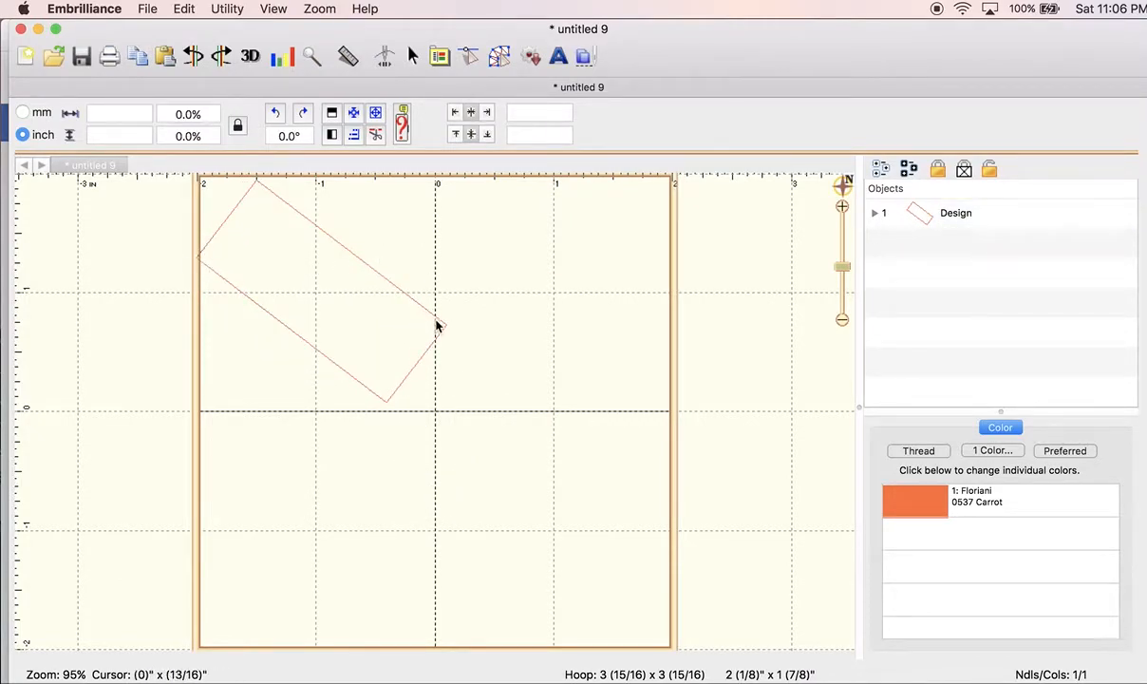
- Resize the tilted rectangle to about 2" x 1 13/16" and fit it inside the hoop's upper-left quadrant
{"action": "left_click", "coordinate": [436, 314]}
{"action": "left_click", "coordinate": [362, 263]}
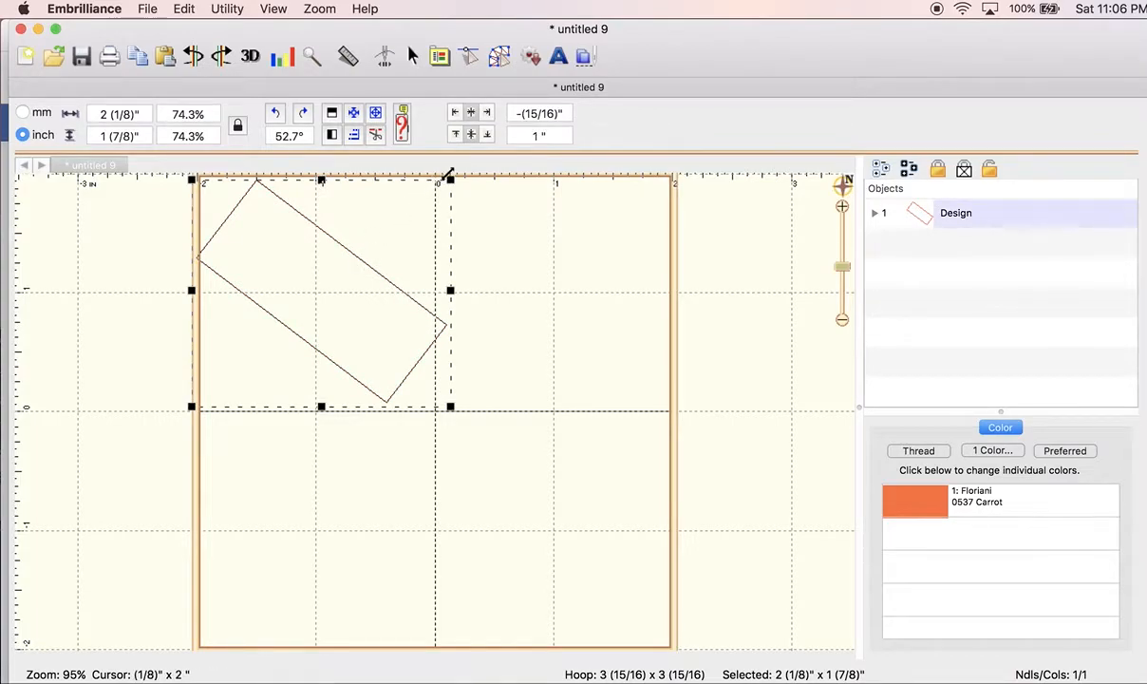
{"action": "left_click_drag", "start_coordinate": [450, 180], "coordinate": [404, 204]}
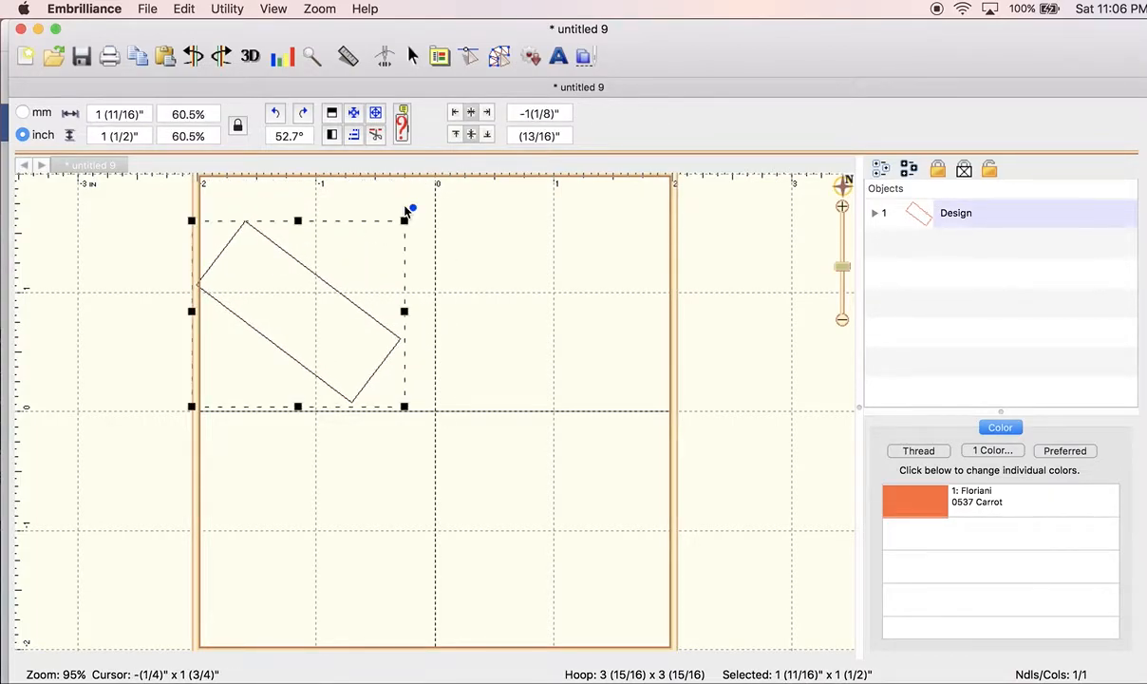
{"action": "left_click_drag", "start_coordinate": [311, 274], "coordinate": [313, 238]}
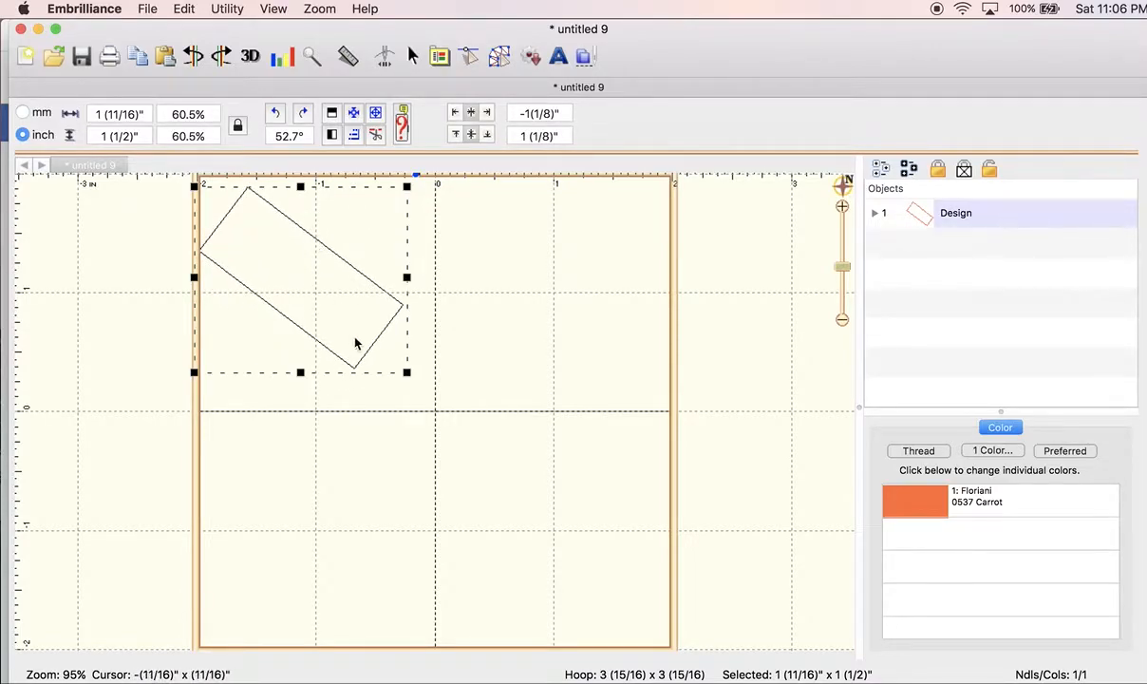
{"action": "left_click_drag", "start_coordinate": [405, 374], "coordinate": [433, 410]}
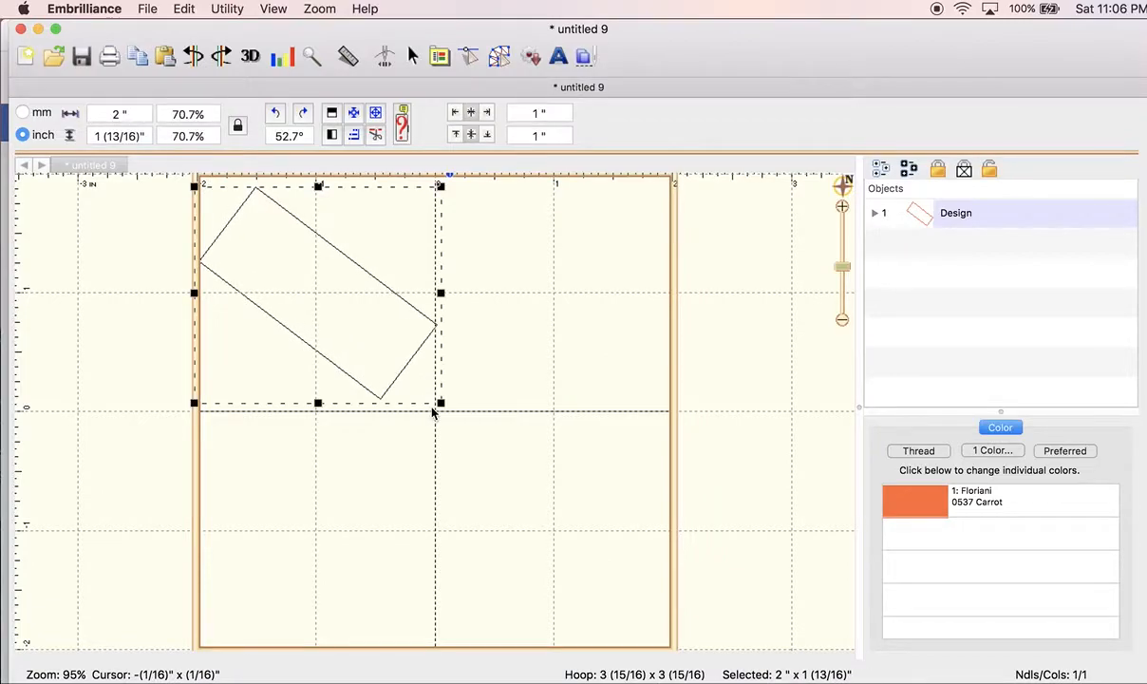
{"action": "left_click", "coordinate": [598, 279]}
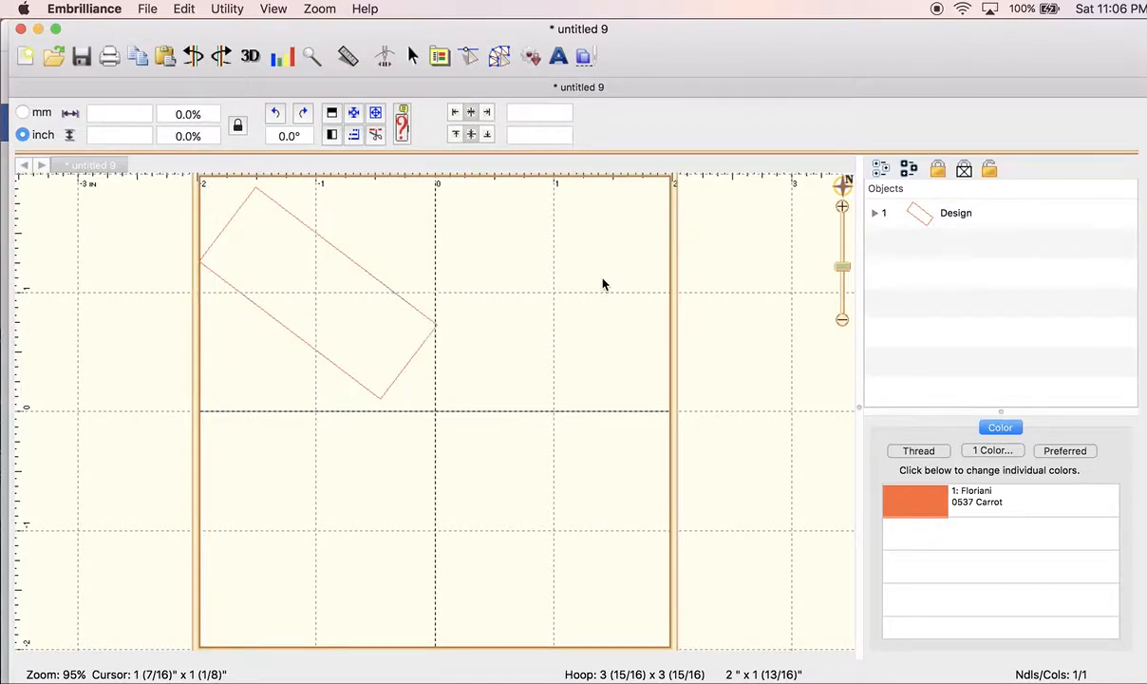
{"action": "left_click", "coordinate": [228, 10]}
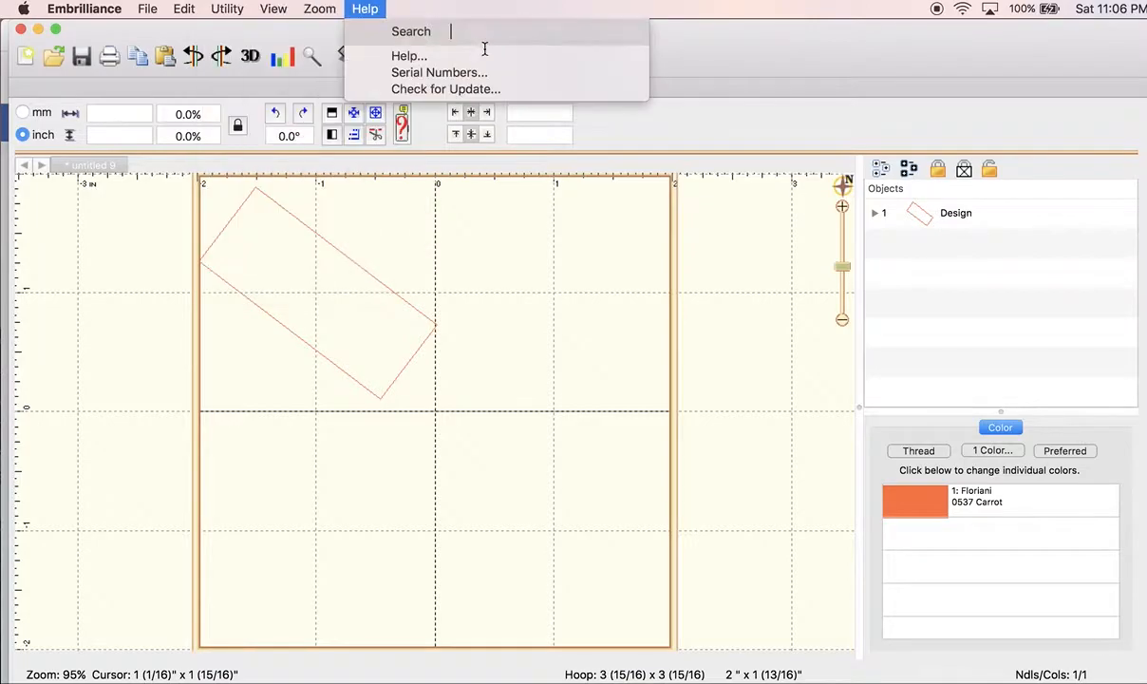
{"action": "left_click", "coordinate": [506, 234]}
{"action": "left_click", "coordinate": [219, 12]}
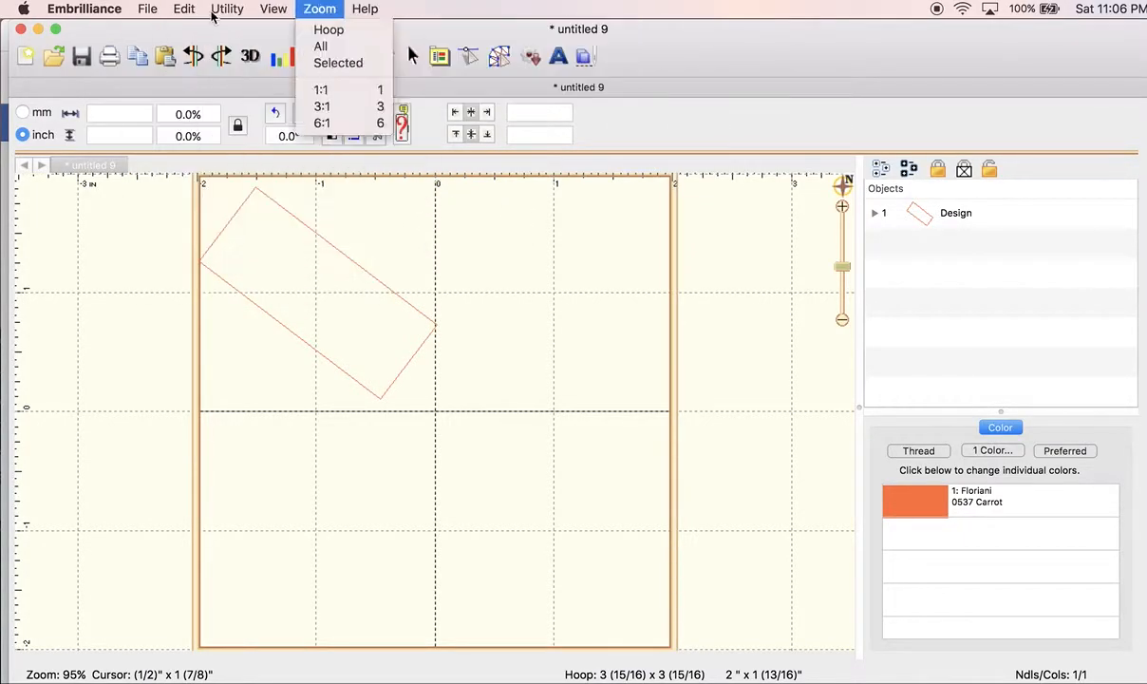
{"action": "left_click", "coordinate": [532, 304]}
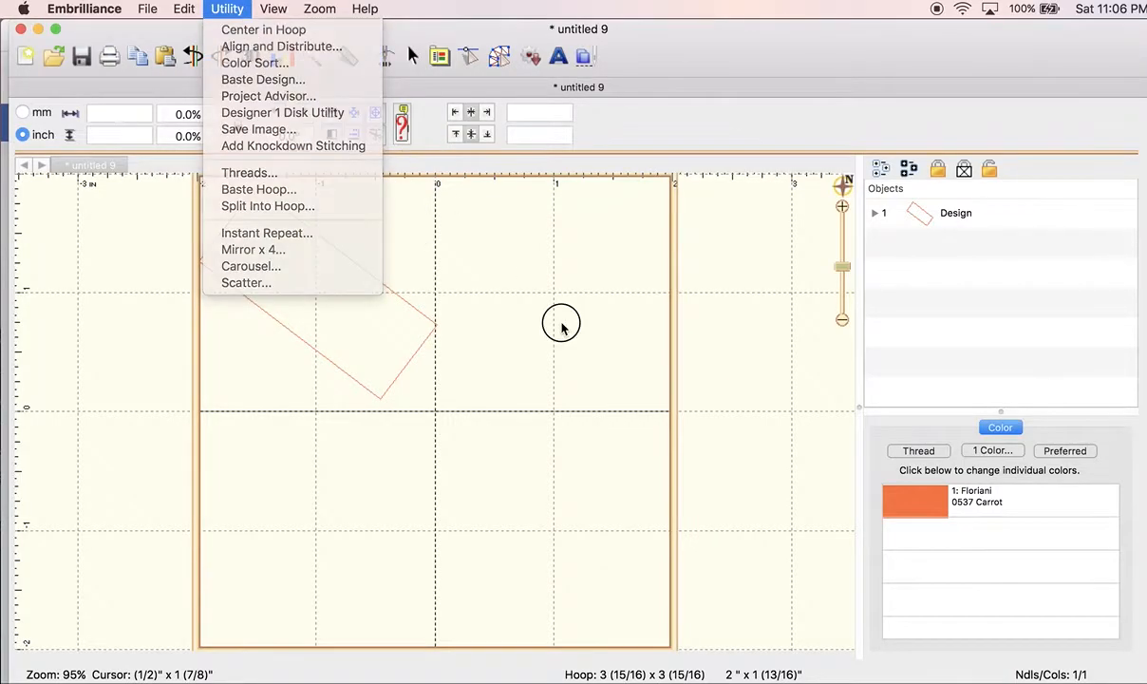
- Switch to the digitizing Create mode and add a new empty design object to the page
{"action": "left_click", "coordinate": [501, 57]}
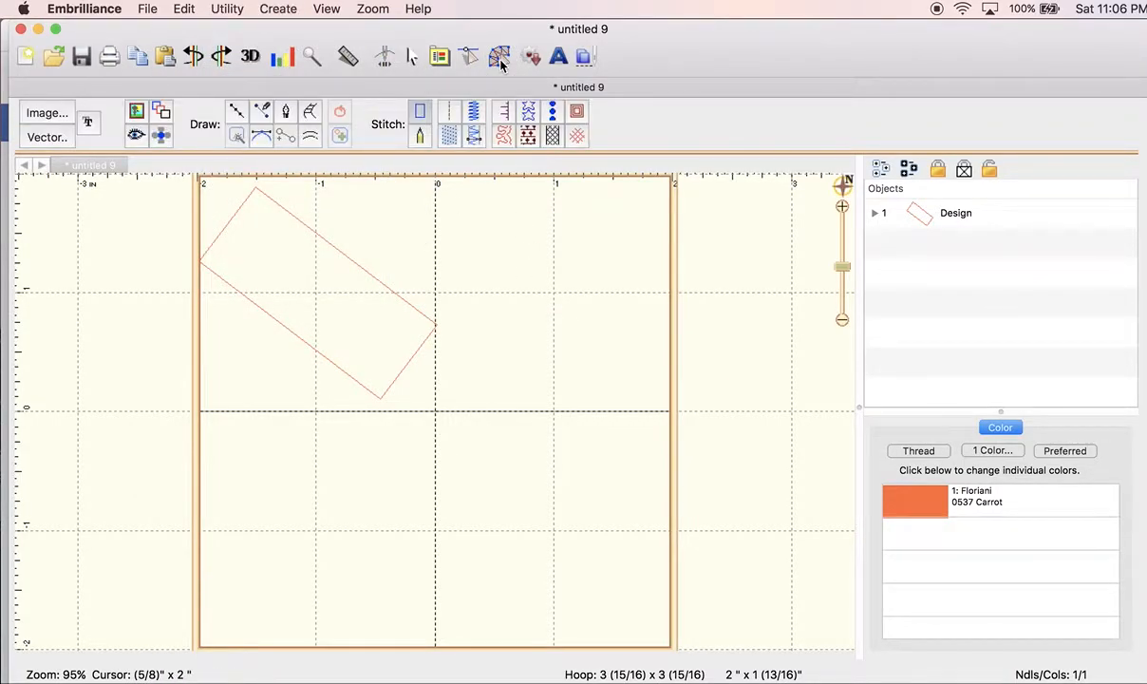
{"action": "left_click", "coordinate": [275, 9]}
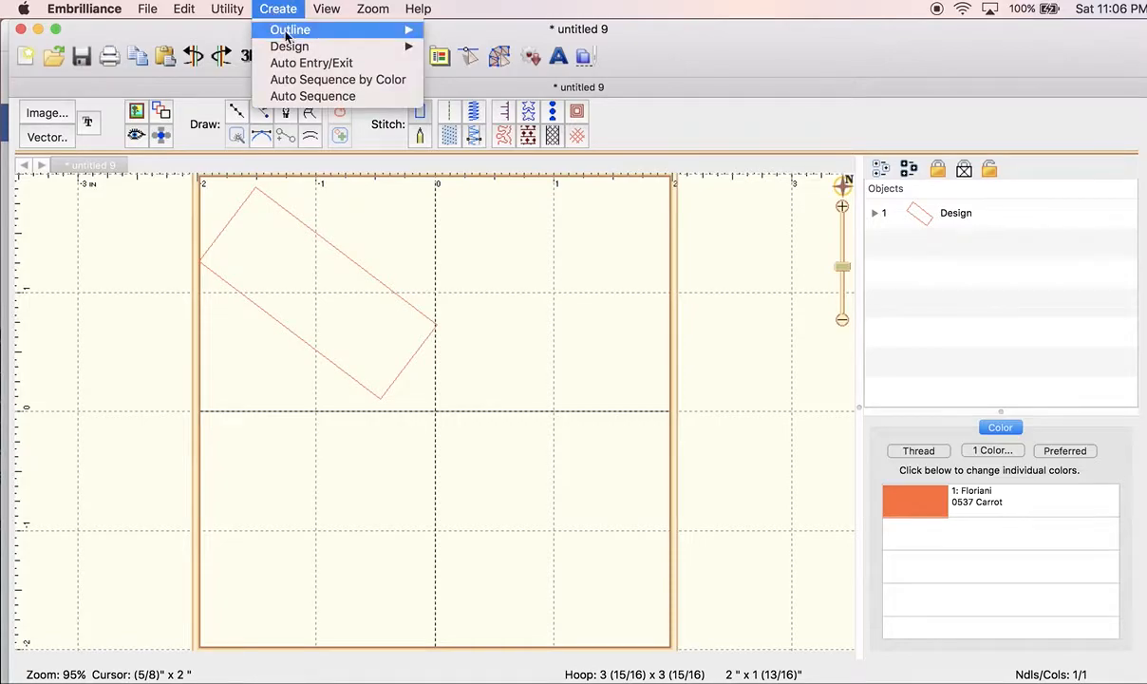
{"action": "mouse_move", "coordinate": [292, 52]}
{"action": "left_click", "coordinate": [486, 46]}
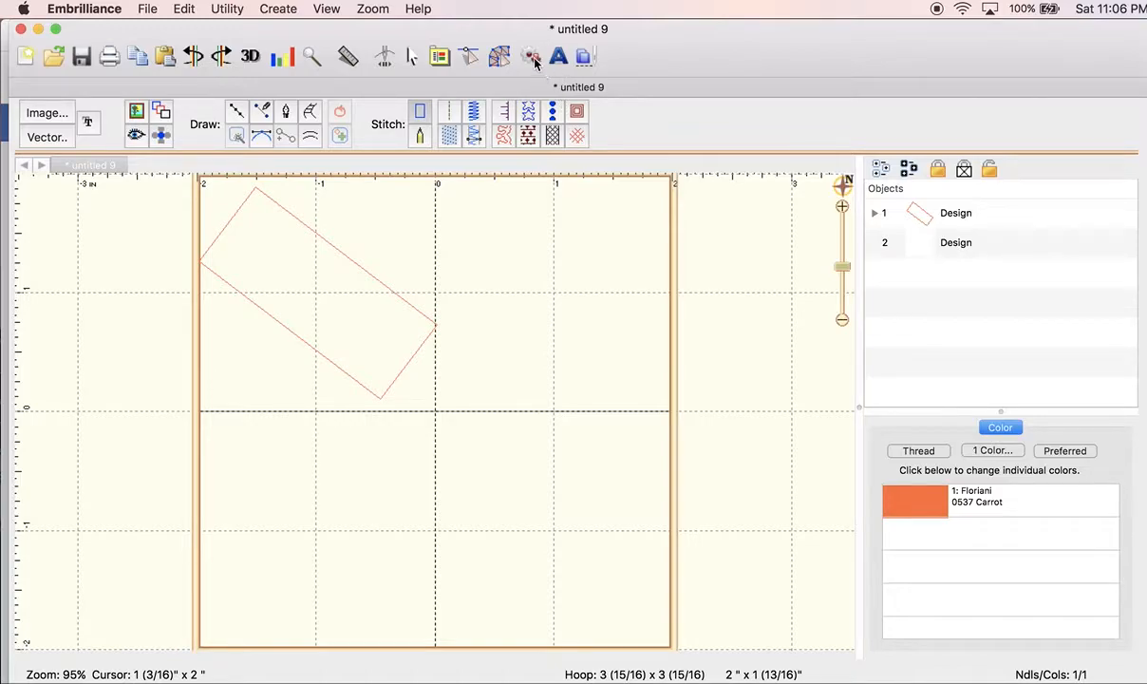
- Insert the Heart 5 outline from the Hearts catalog of the Embrilliance: Outlines library
{"action": "left_click", "coordinate": [518, 117]}
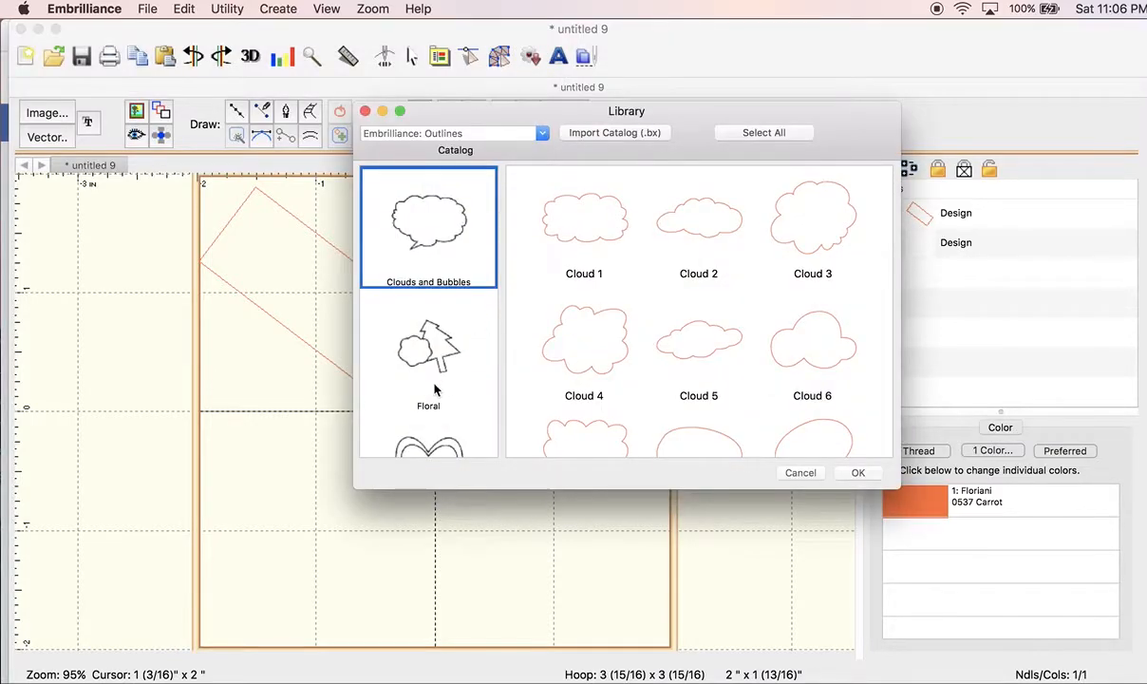
{"action": "scroll", "coordinate": [432, 358], "scroll_direction": "down", "scroll_amount": 5}
{"action": "left_click", "coordinate": [429, 285]}
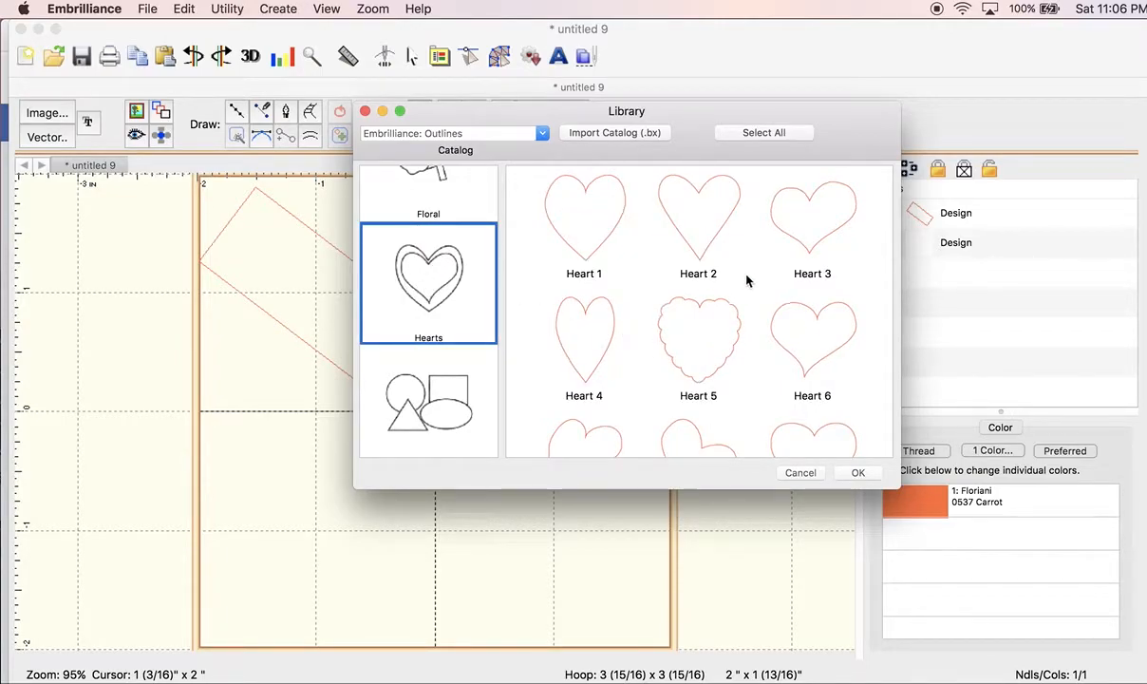
{"action": "left_click", "coordinate": [715, 330]}
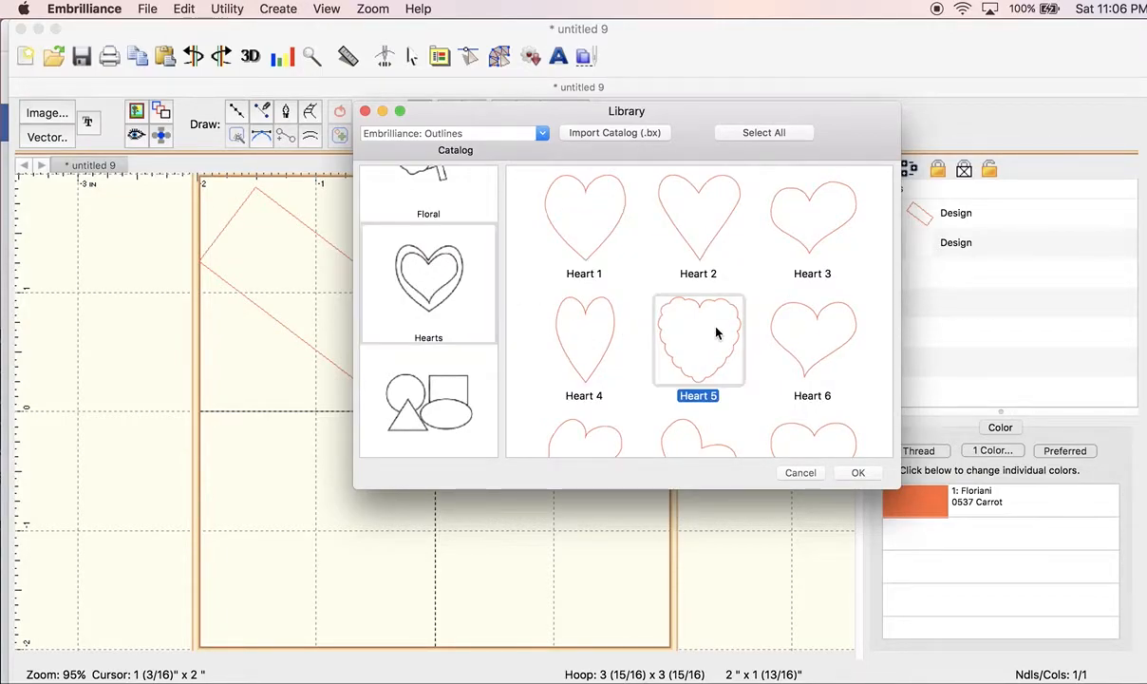
{"action": "left_click", "coordinate": [858, 474]}
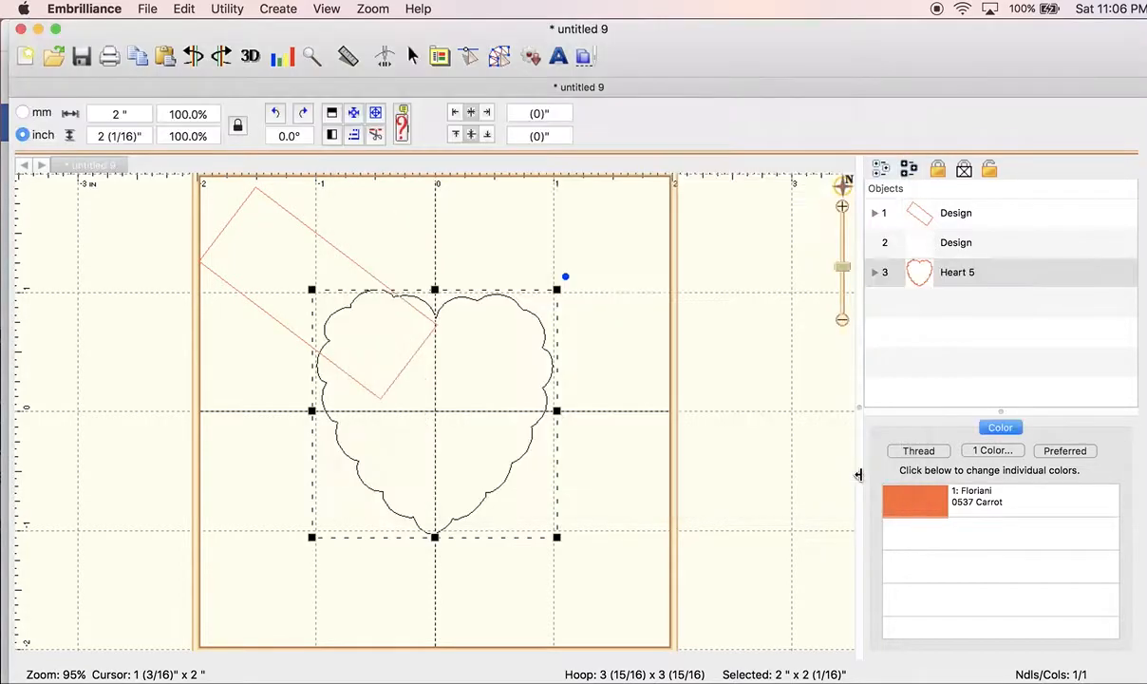
- Rotate the scalloped heart to about 54.2° and move it down toward the hoop's lower-right area
{"action": "left_click_drag", "start_coordinate": [565, 277], "coordinate": [421, 323]}
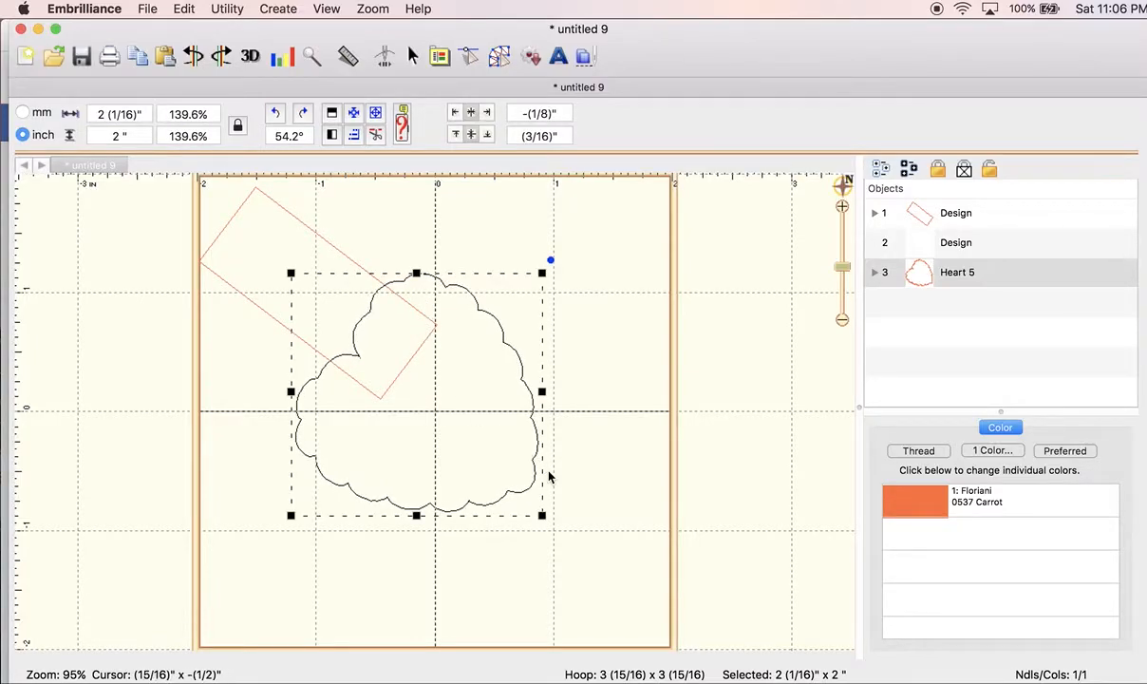
{"action": "left_click_drag", "start_coordinate": [533, 482], "coordinate": [614, 529]}
{"action": "left_click", "coordinate": [614, 529]}
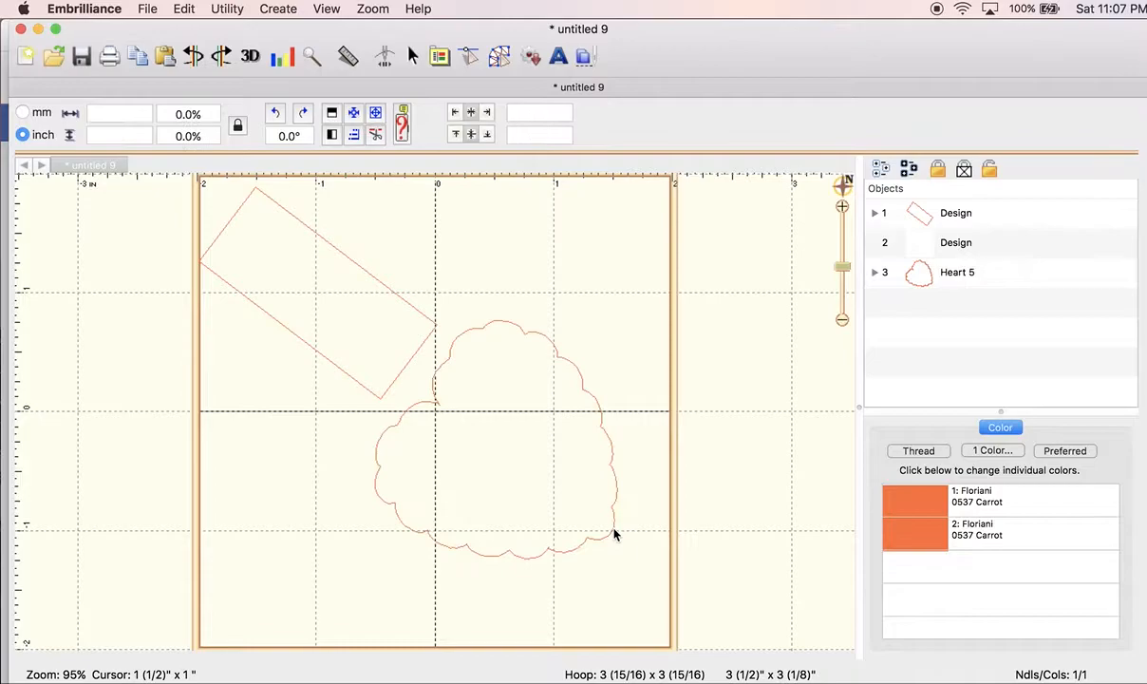
- Enlarge the heart to about 2 7/8" x 2 13/16" and move it inside the hoop's lower-right area
{"action": "left_click", "coordinate": [559, 358]}
{"action": "left_click_drag", "start_coordinate": [620, 314], "coordinate": [620, 224]}
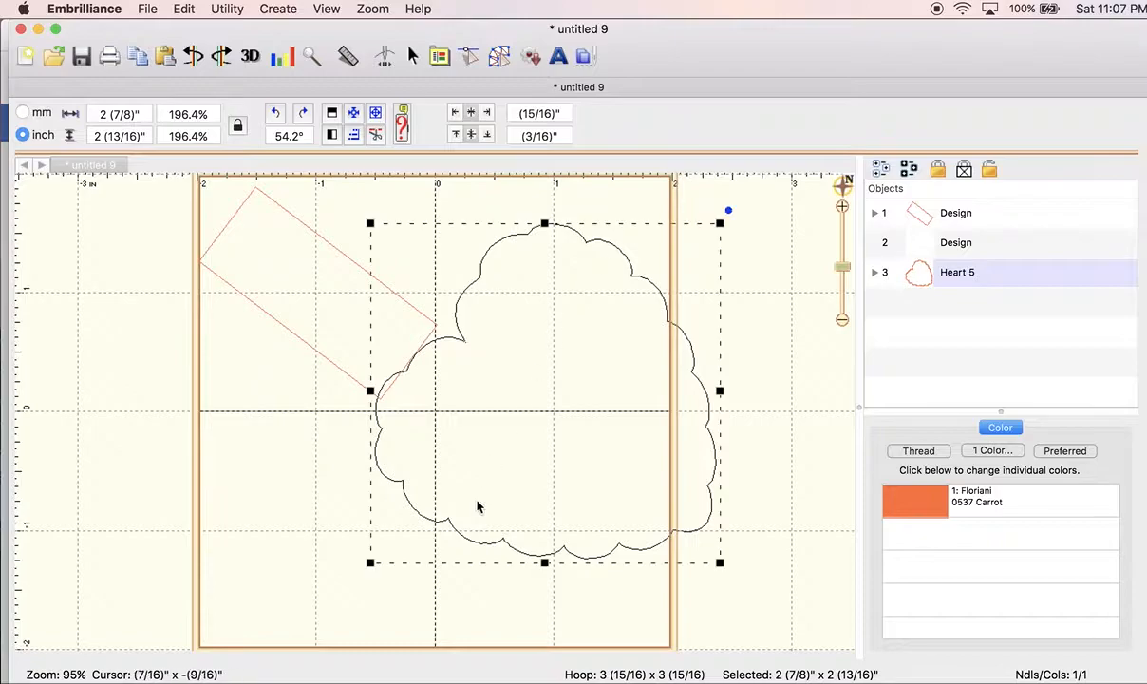
{"action": "left_click_drag", "start_coordinate": [460, 539], "coordinate": [401, 573]}
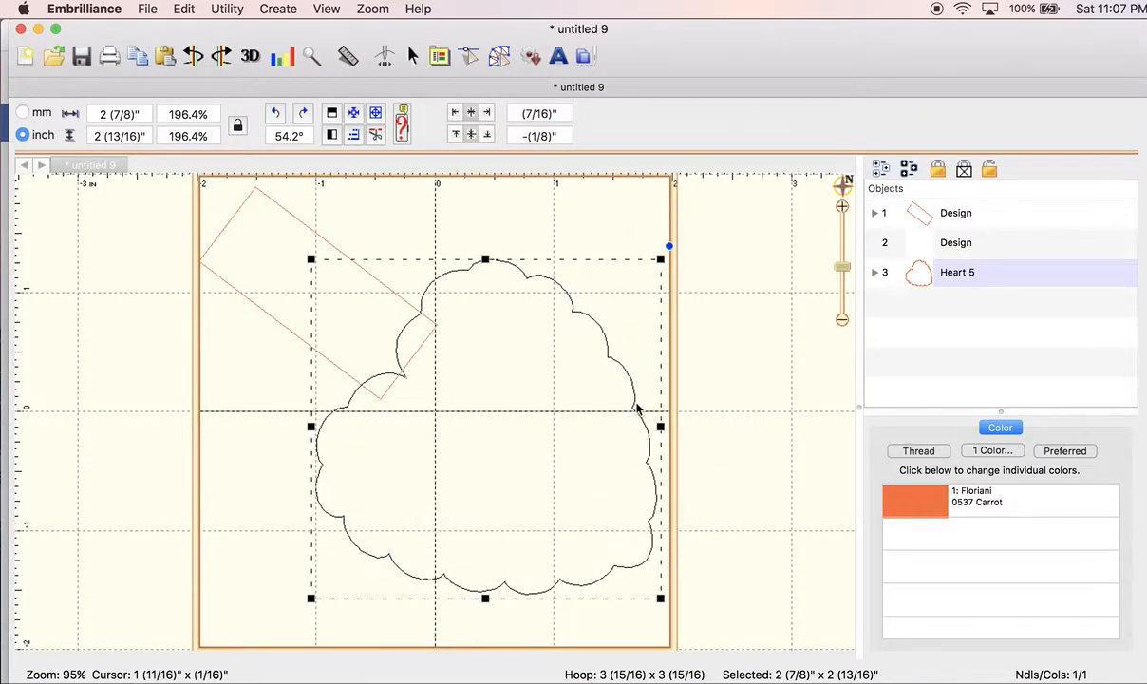
{"action": "left_click_drag", "start_coordinate": [628, 402], "coordinate": [635, 436]}
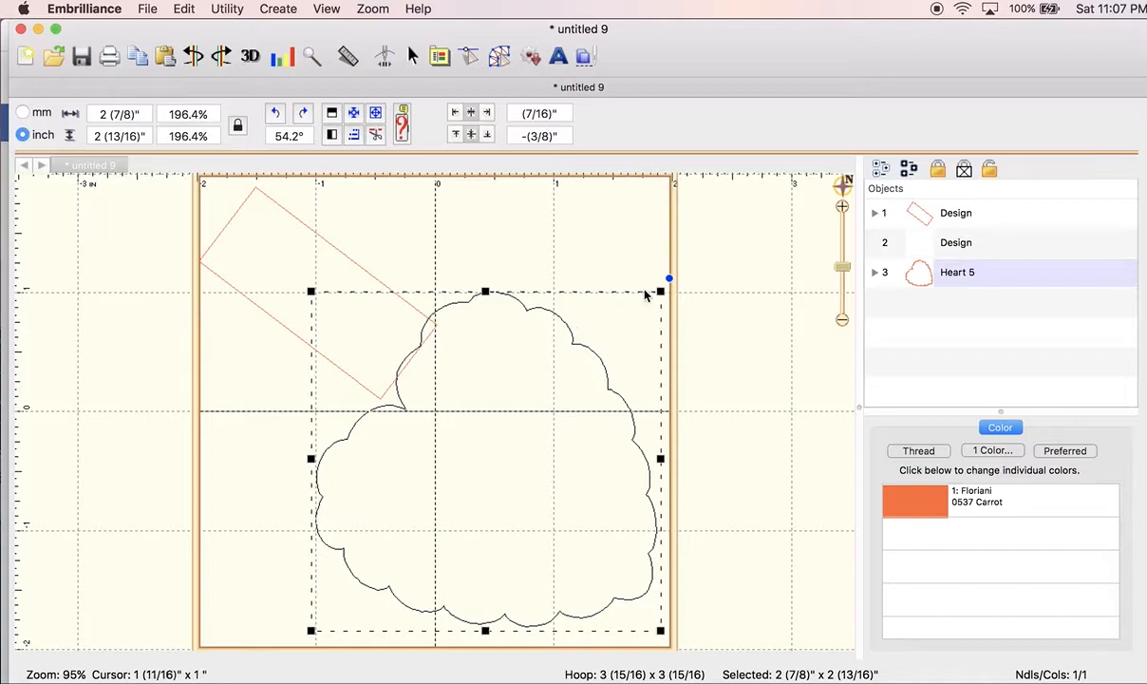
- Rotate the heart to about 49.8° and shift both shapes so the rectangle's lower end meets the heart's notch
{"action": "left_click_drag", "start_coordinate": [668, 278], "coordinate": [685, 287]}
{"action": "mouse_move", "coordinate": [368, 279]}
{"action": "left_mouse_down"}
{"action": "mouse_move", "coordinate": [364, 271]}
{"action": "mouse_move", "coordinate": [350, 282]}
{"action": "mouse_move", "coordinate": [359, 271]}
{"action": "mouse_move", "coordinate": [357, 281]}
{"action": "left_mouse_up"}
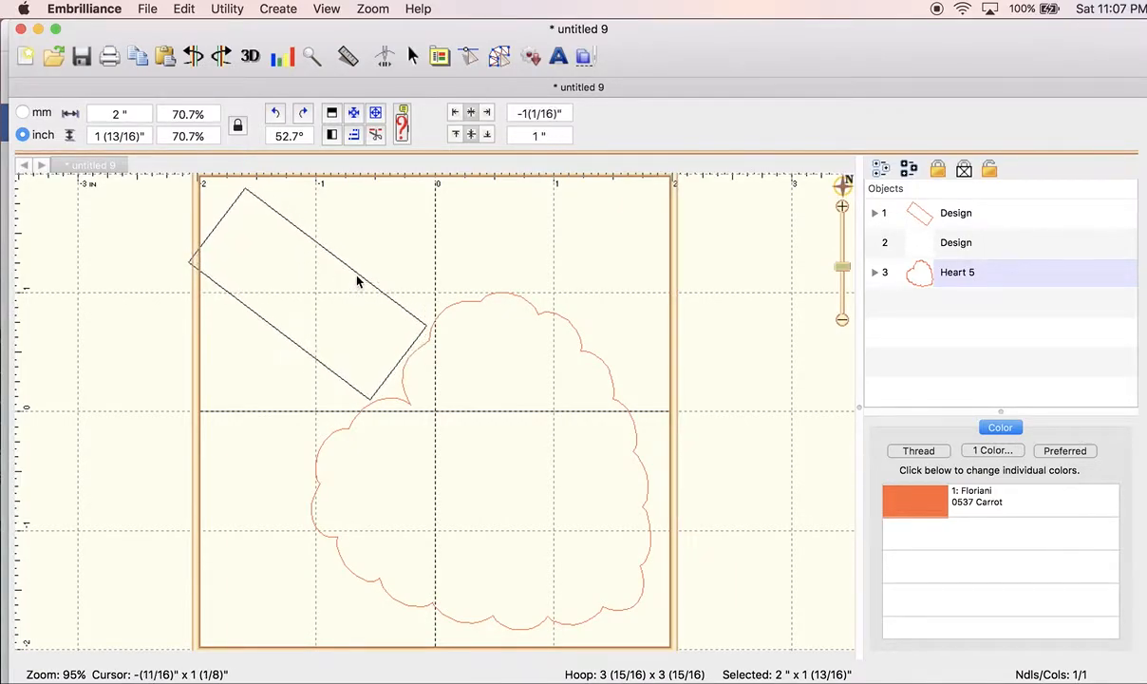
{"action": "left_click_drag", "start_coordinate": [589, 351], "coordinate": [595, 333]}
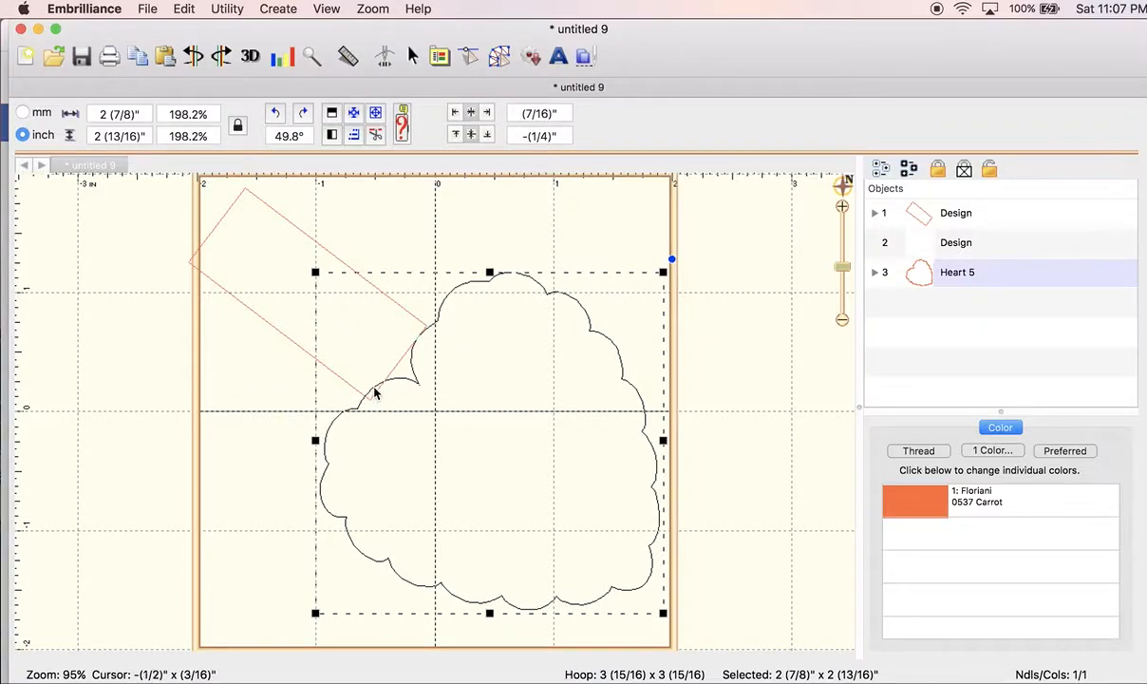
- Rotate the scalloped heart to about 53.1° so its notch lines up with the rectangle's inner end
{"action": "left_click_drag", "start_coordinate": [673, 258], "coordinate": [660, 251]}
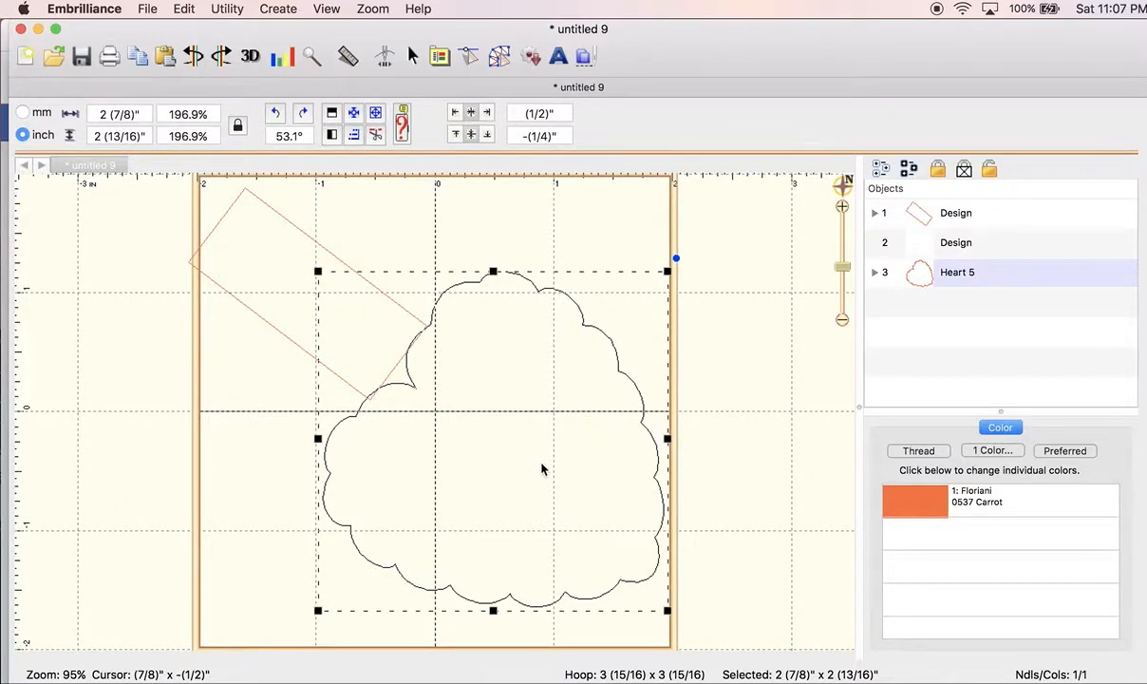
{"action": "left_click", "coordinate": [394, 375]}
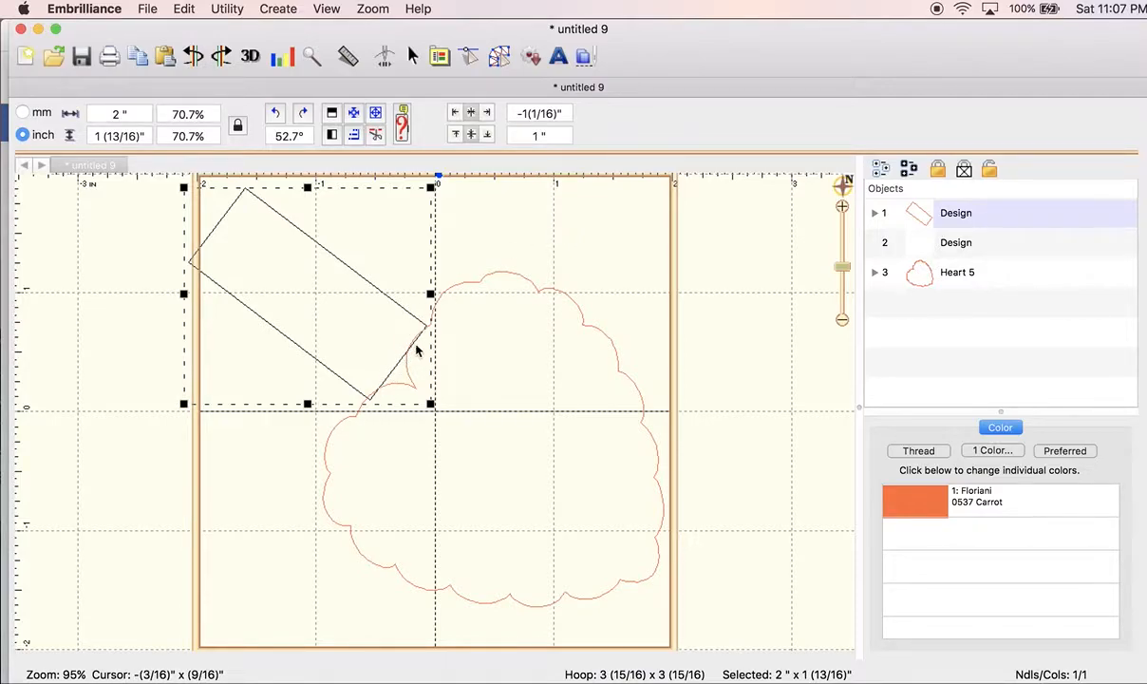
{"action": "left_click", "coordinate": [585, 268]}
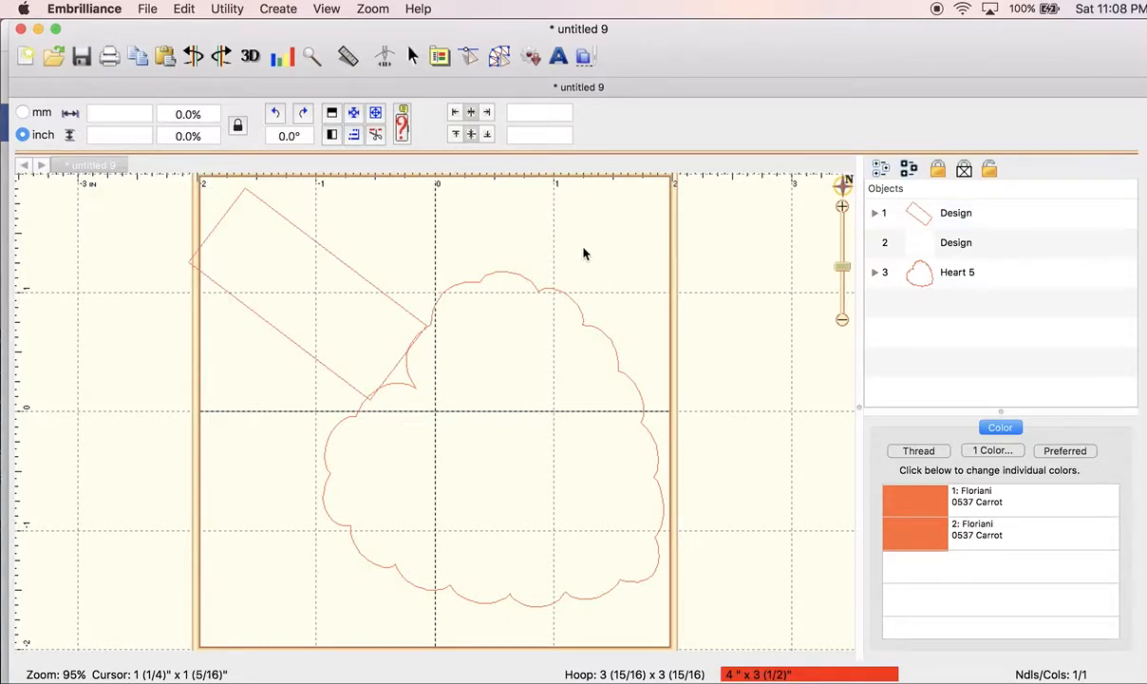
- Begin a new empty design in the object list and switch to the drawing and stitch creation mode
{"action": "left_click", "coordinate": [271, 10]}
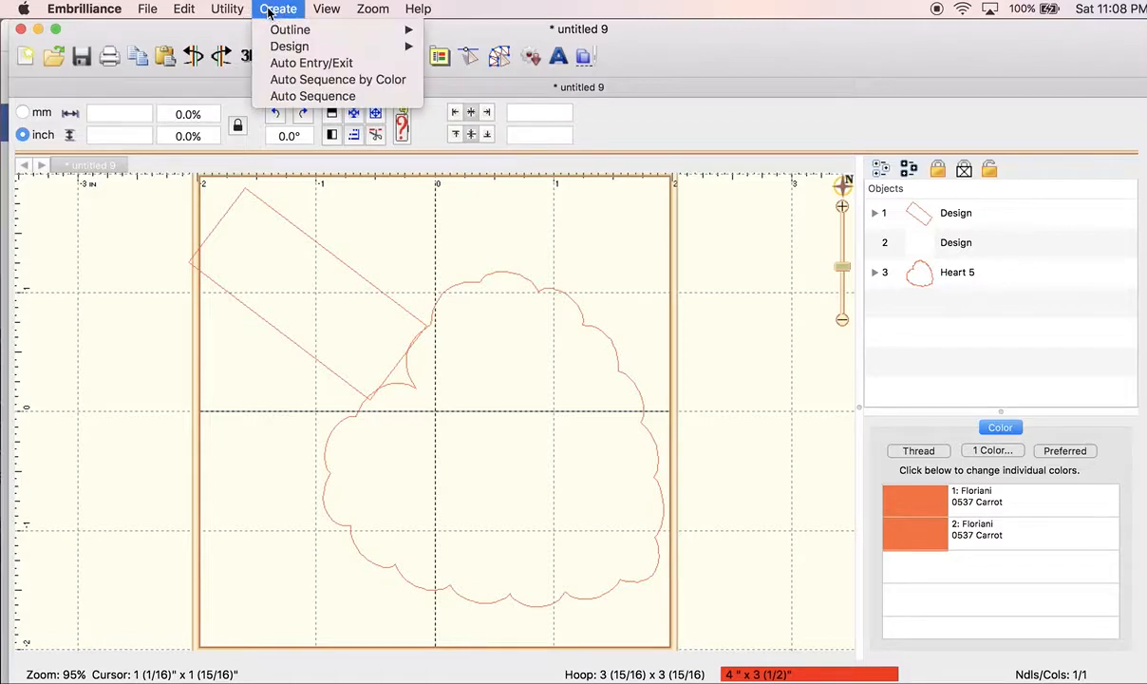
{"action": "mouse_move", "coordinate": [290, 45]}
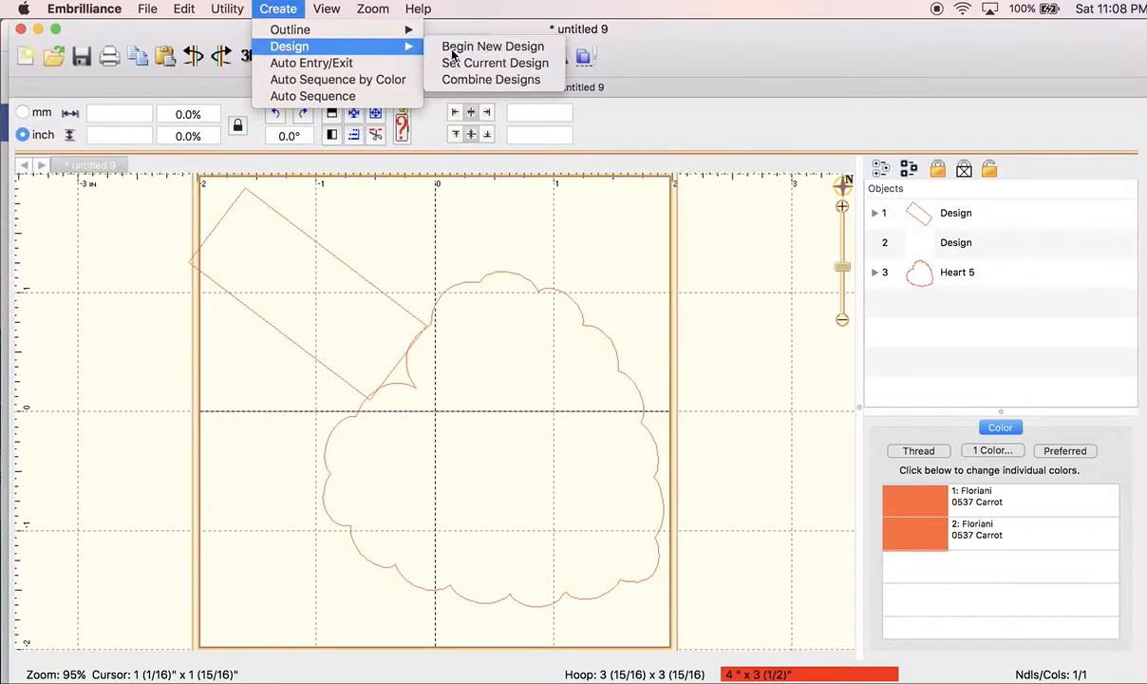
{"action": "left_click", "coordinate": [454, 48]}
{"action": "left_click", "coordinate": [888, 311]}
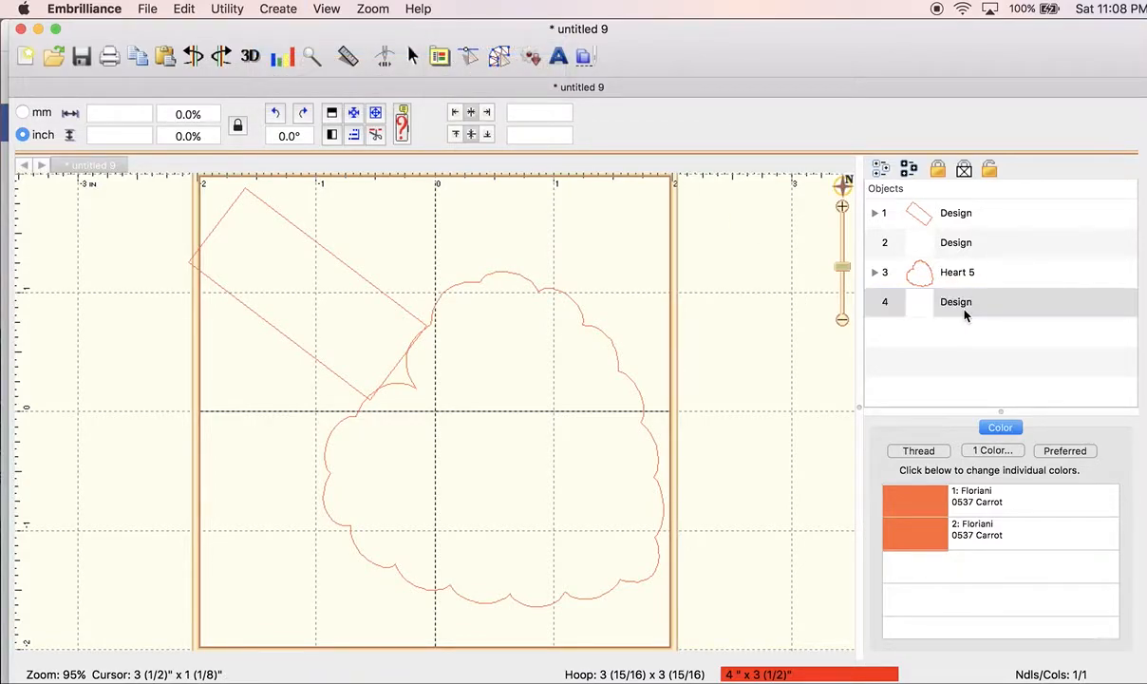
{"action": "left_click", "coordinate": [498, 58]}
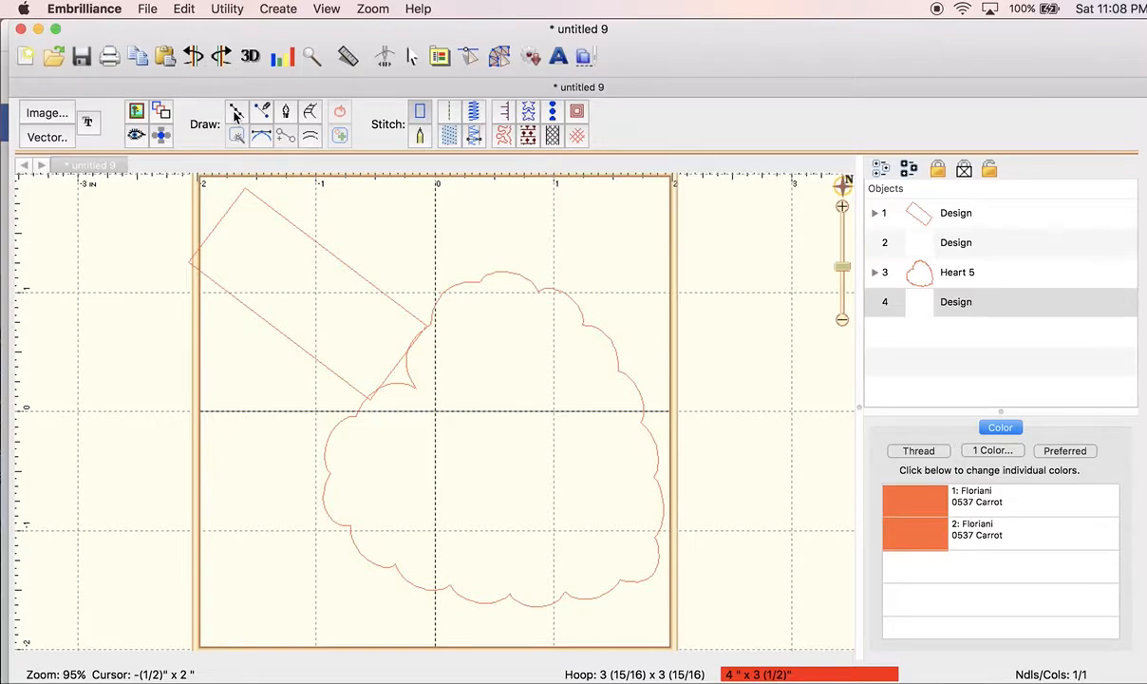
{"action": "left_click", "coordinate": [369, 402]}
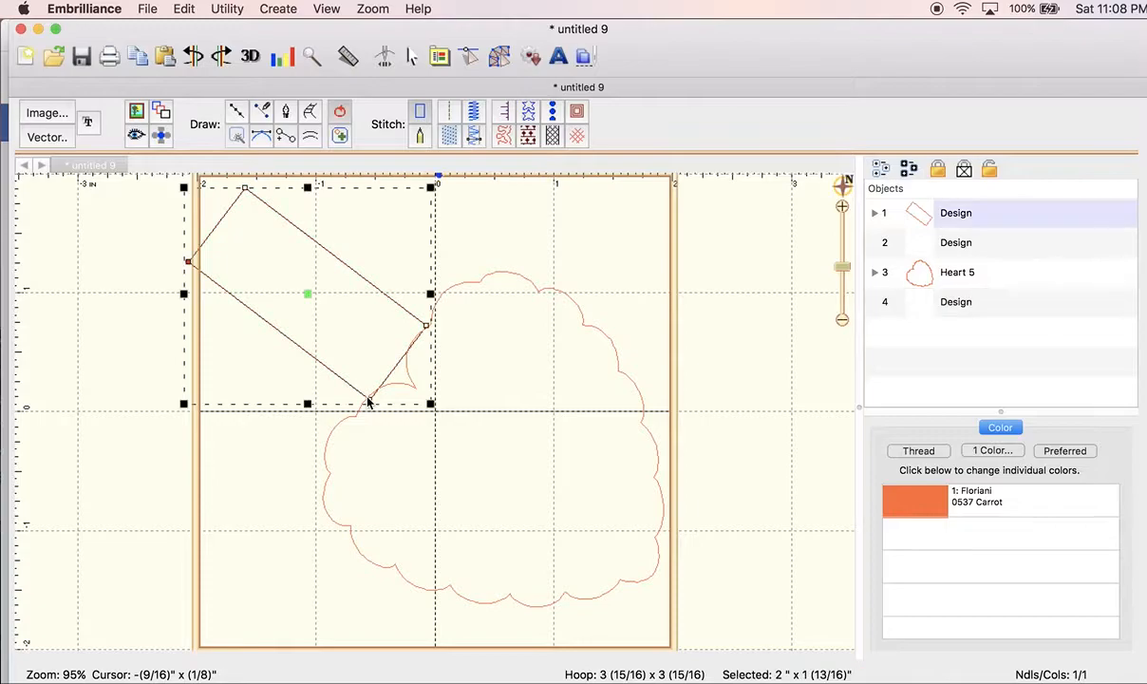
{"action": "left_click", "coordinate": [369, 403]}
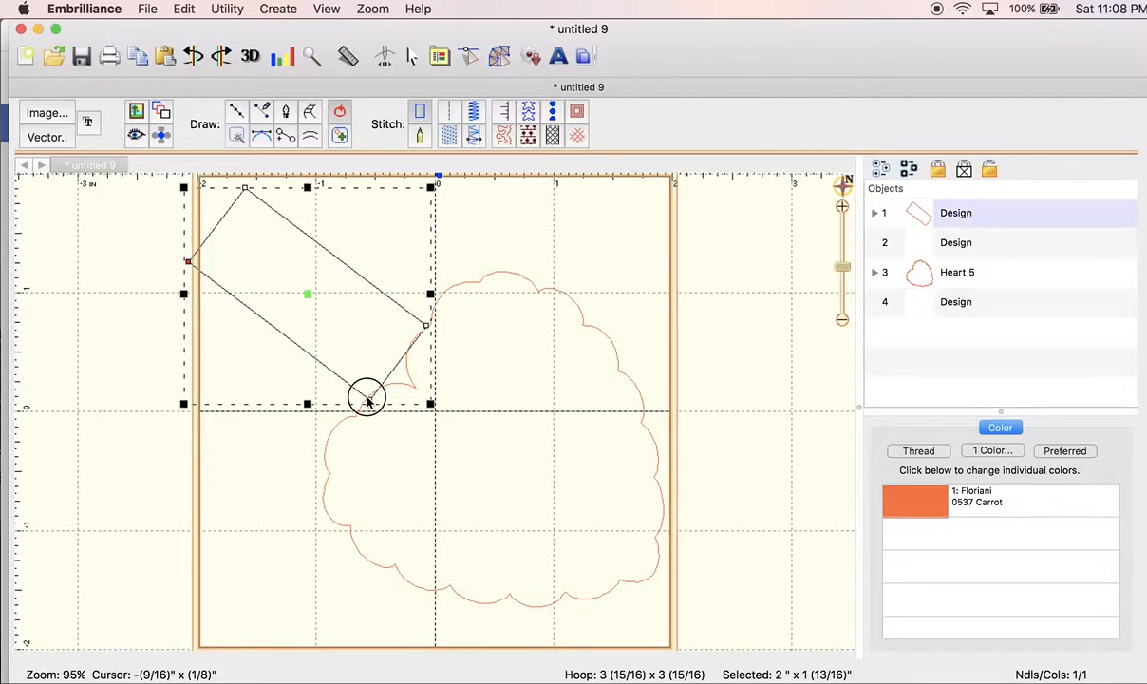
{"action": "left_click", "coordinate": [188, 262]}
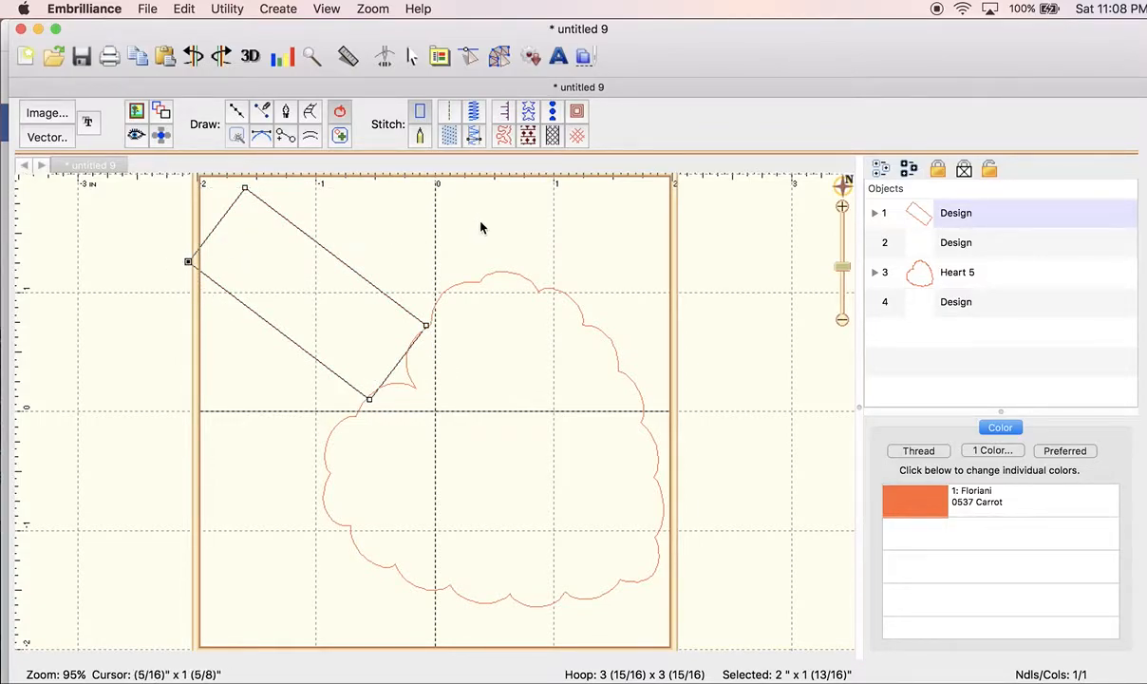
- In the new empty design, draw an open three-sided straight path about 2" x 1 3/4" over the rectangle, leaving the side at the heart open
{"action": "left_click", "coordinate": [981, 308]}
{"action": "left_click", "coordinate": [237, 111]}
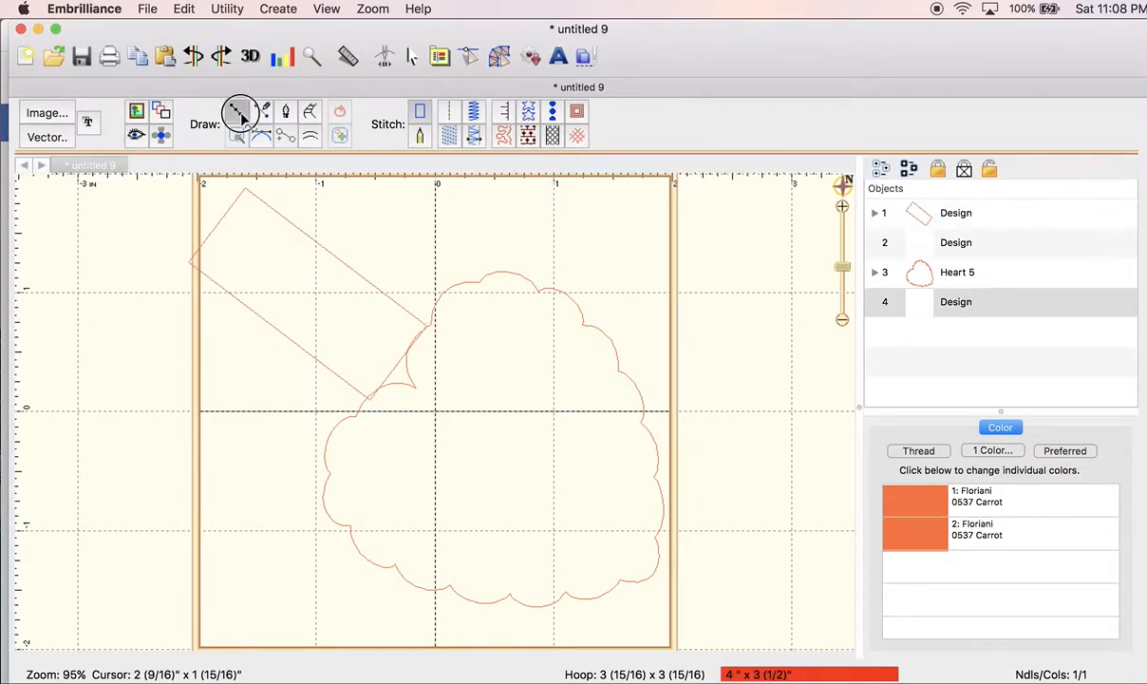
{"action": "left_click", "coordinate": [367, 397]}
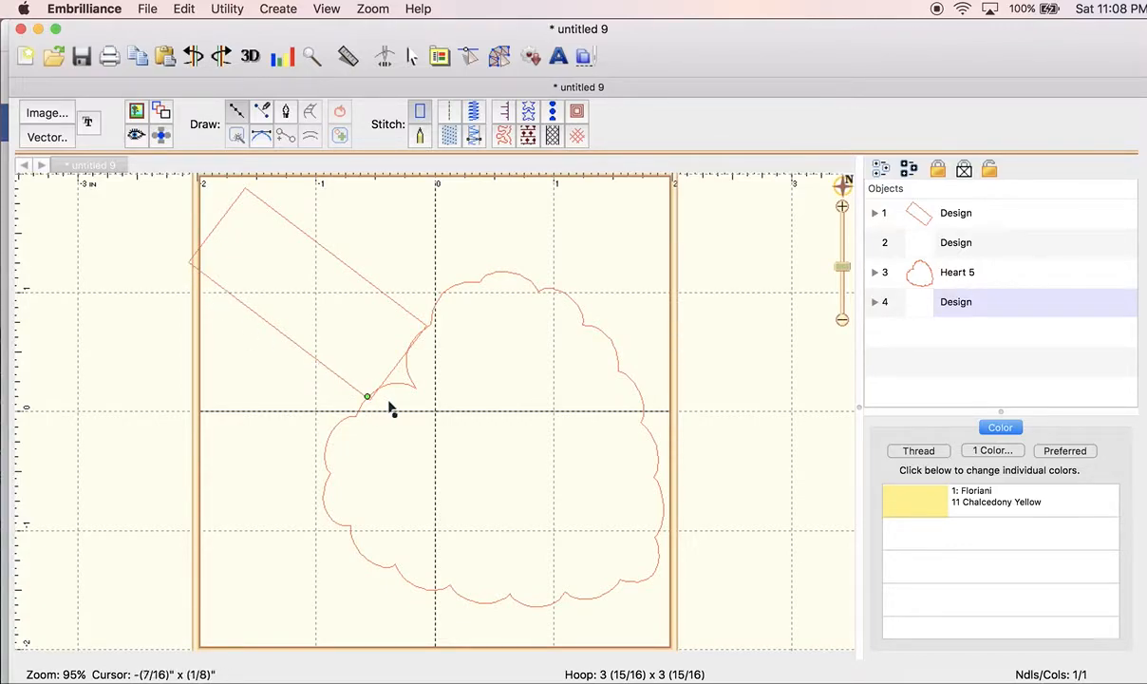
{"action": "left_click", "coordinate": [191, 259]}
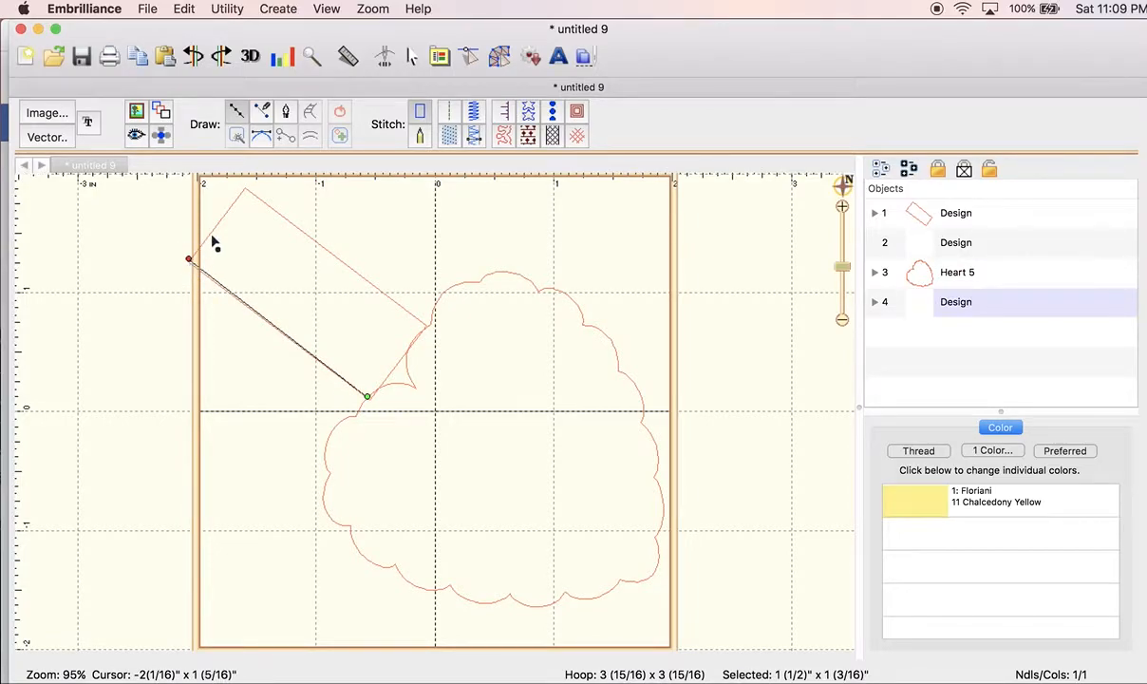
{"action": "left_click", "coordinate": [245, 177]}
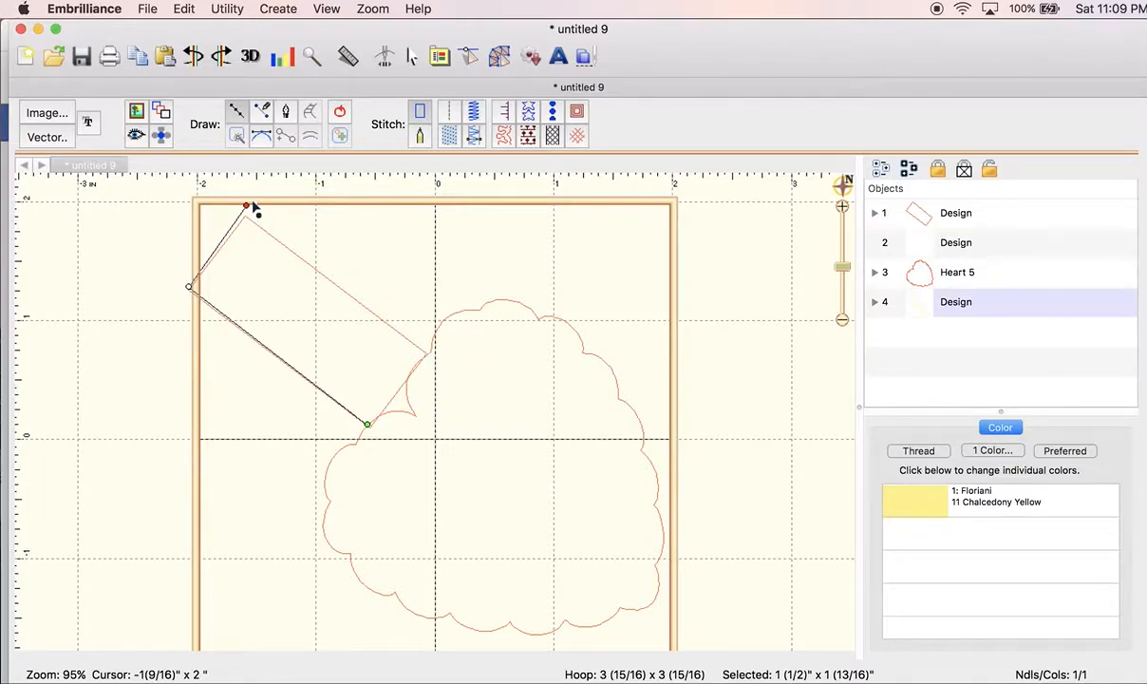
{"action": "key", "text": "BackSpace"}
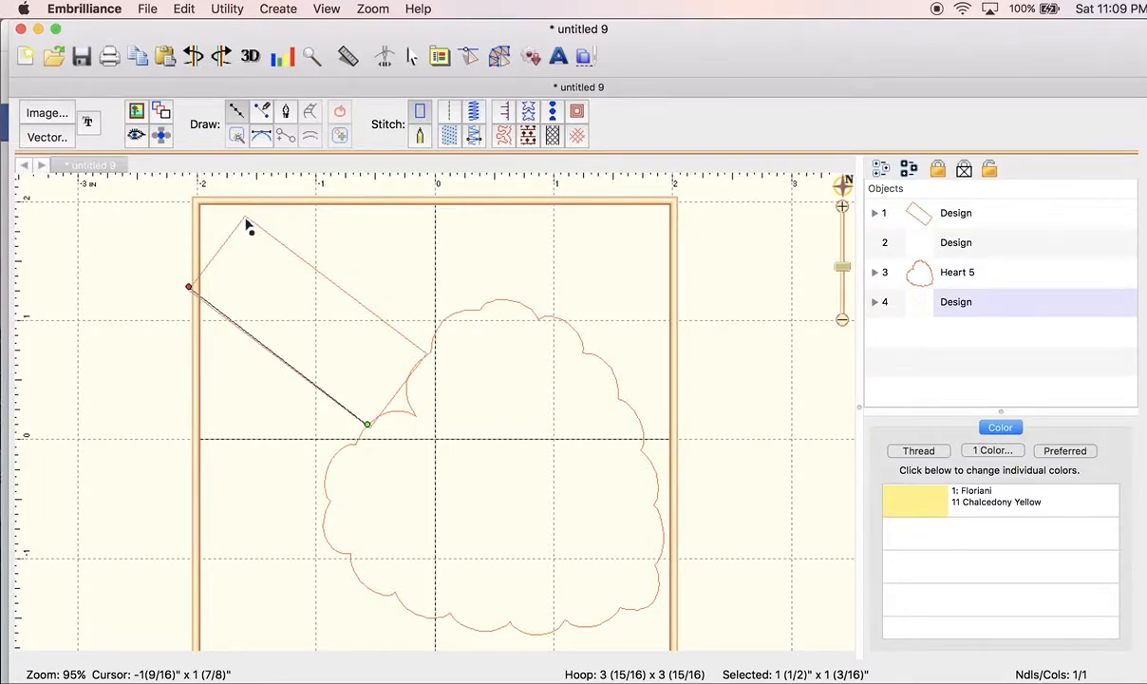
{"action": "left_click", "coordinate": [245, 220]}
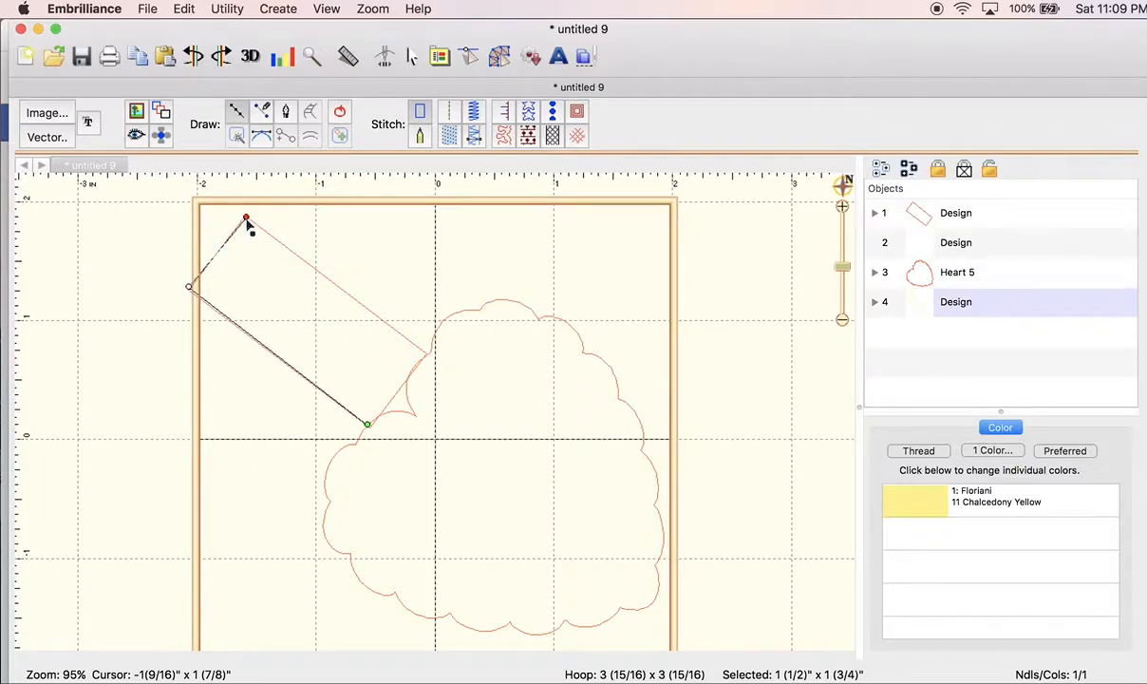
{"action": "left_click", "coordinate": [426, 355]}
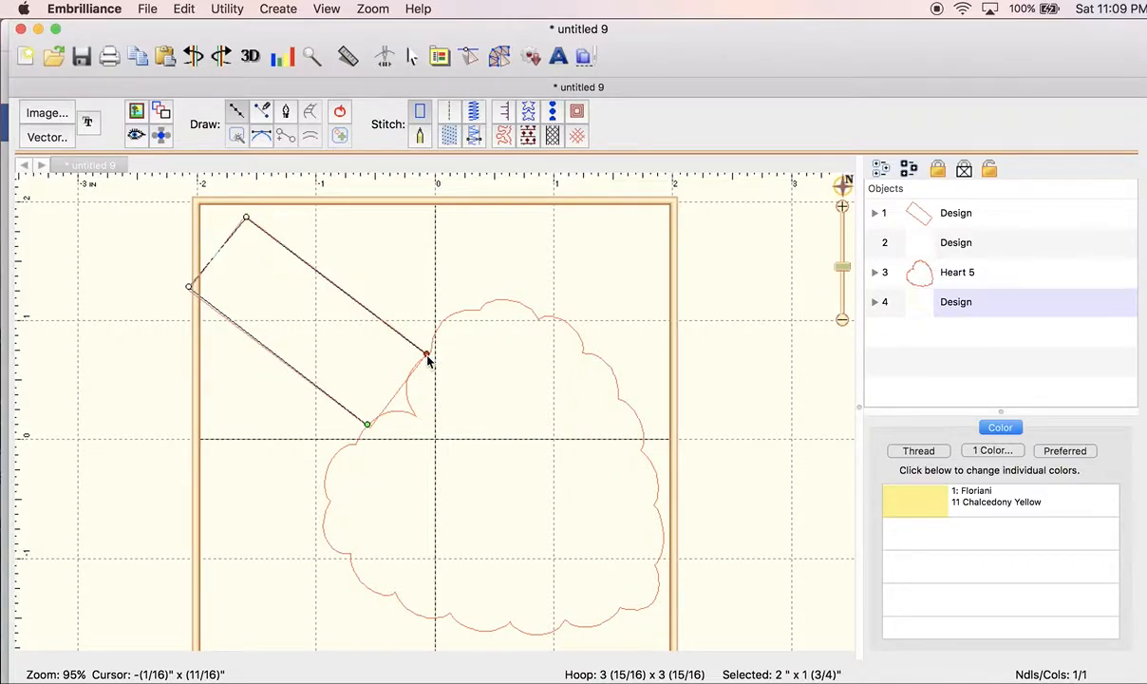
{"action": "right_click", "coordinate": [423, 280]}
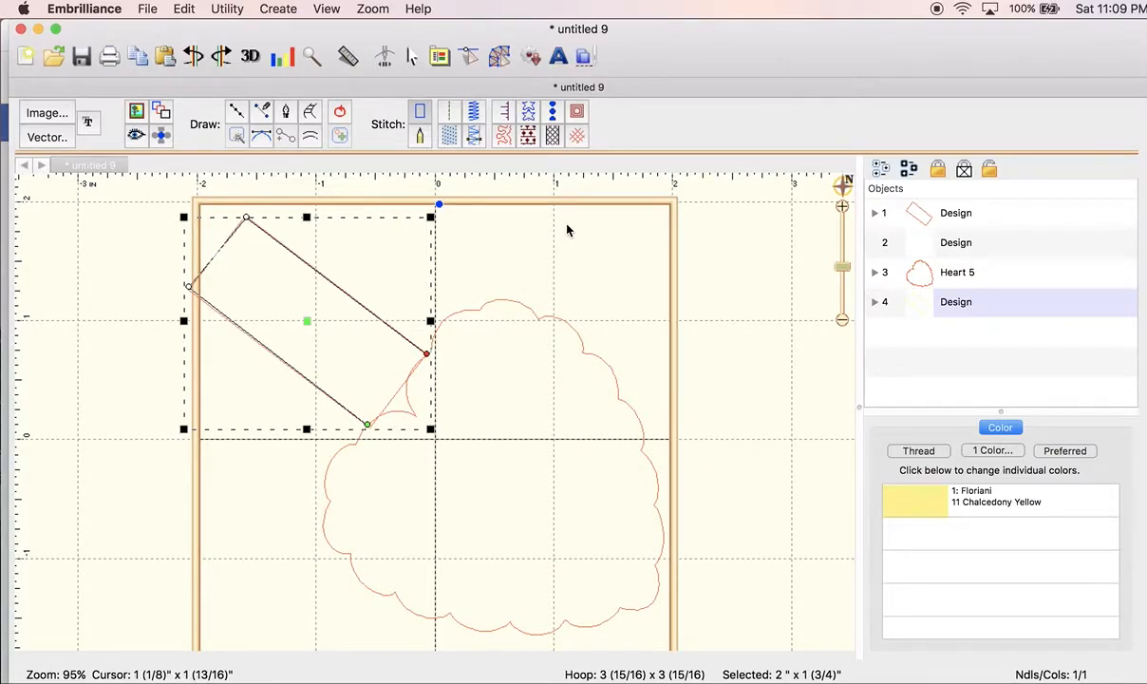
- Make the open path a Single run stitch and turn off its ties at entry and exit
{"action": "left_click", "coordinate": [448, 116]}
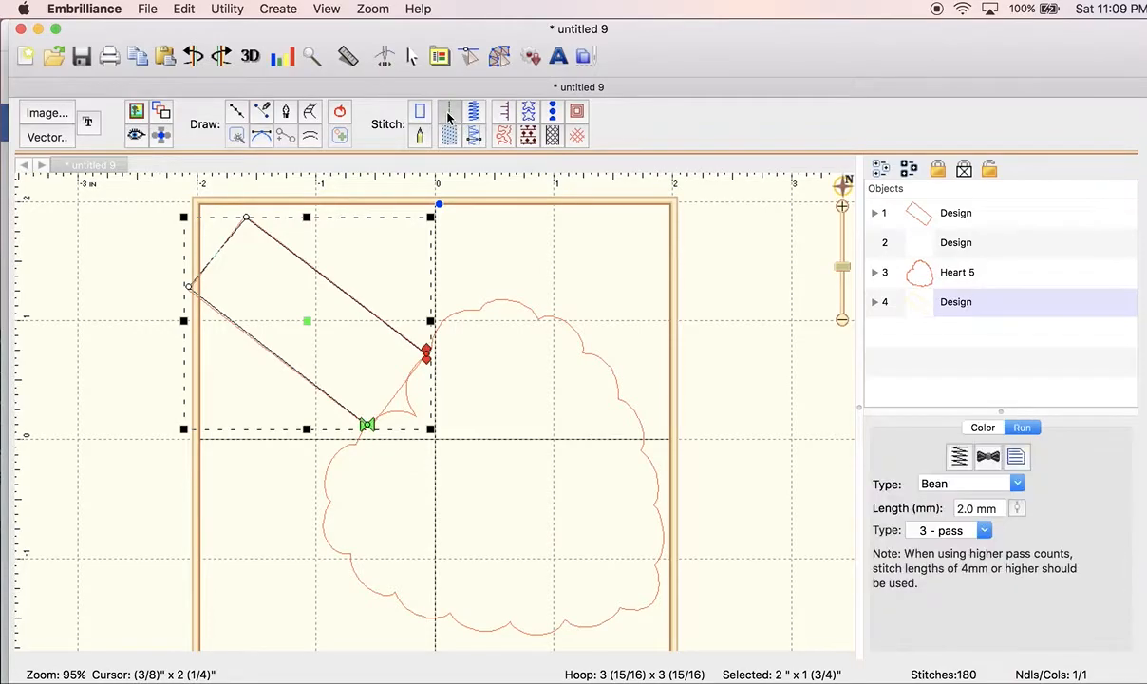
{"action": "left_click", "coordinate": [1017, 484]}
{"action": "left_click", "coordinate": [950, 433]}
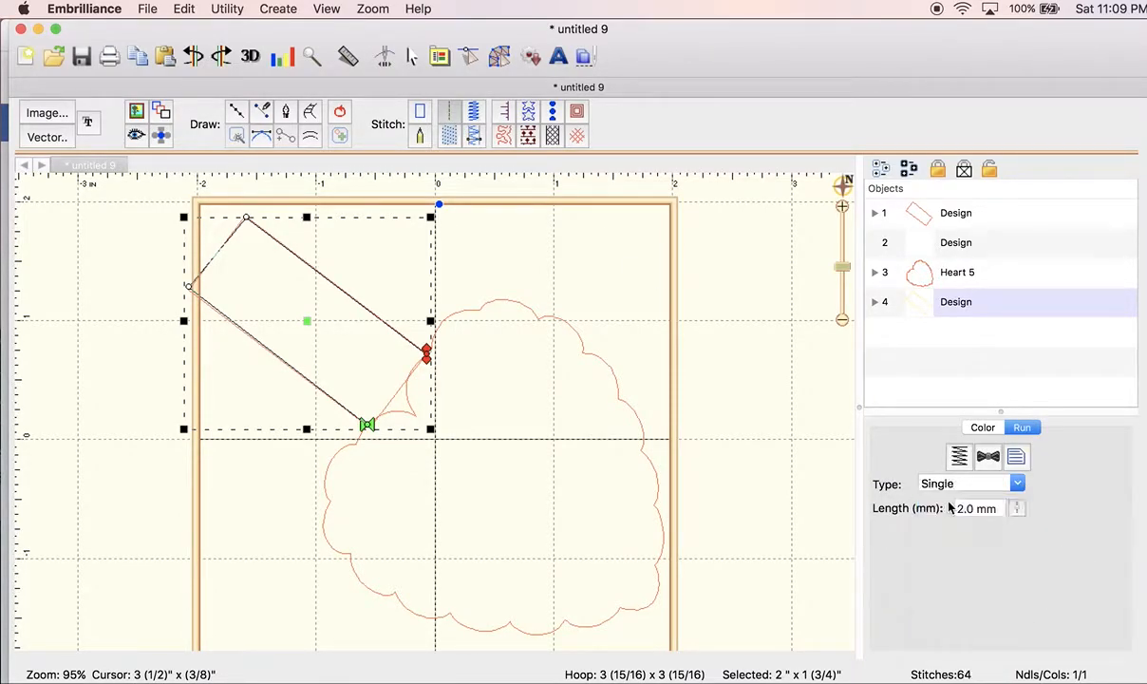
{"action": "left_click", "coordinate": [987, 457]}
{"action": "left_click", "coordinate": [910, 499]}
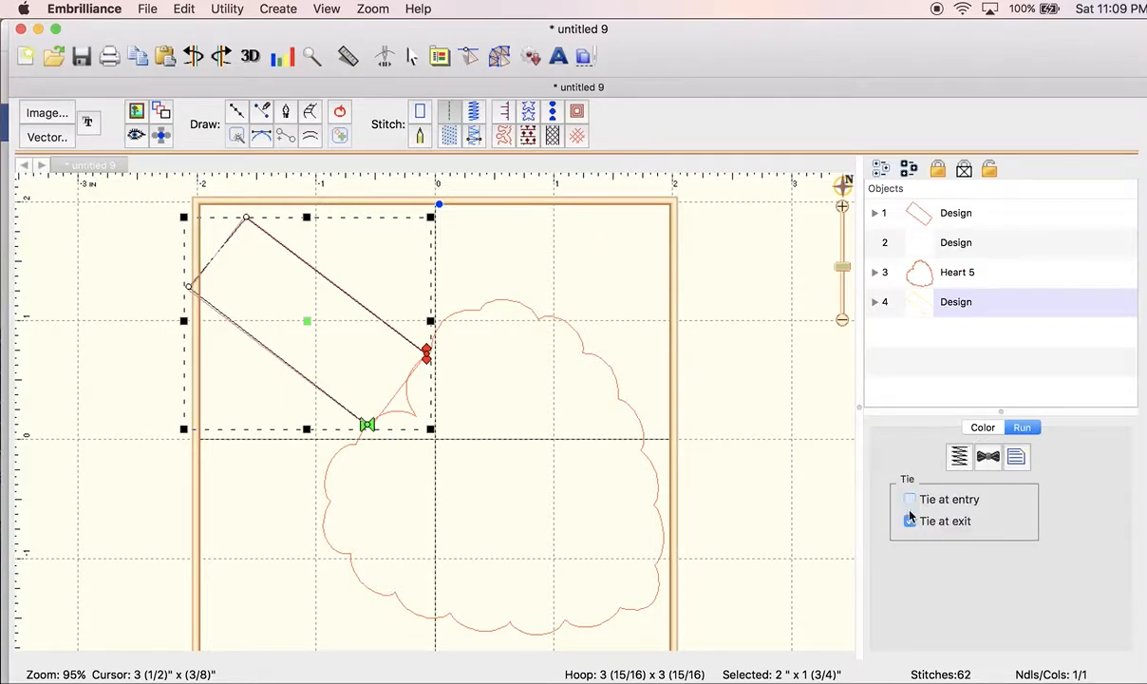
{"action": "left_click", "coordinate": [910, 520]}
- Change the open path's thread to Floriani 0206 Wreath Green
{"action": "left_click", "coordinate": [983, 429]}
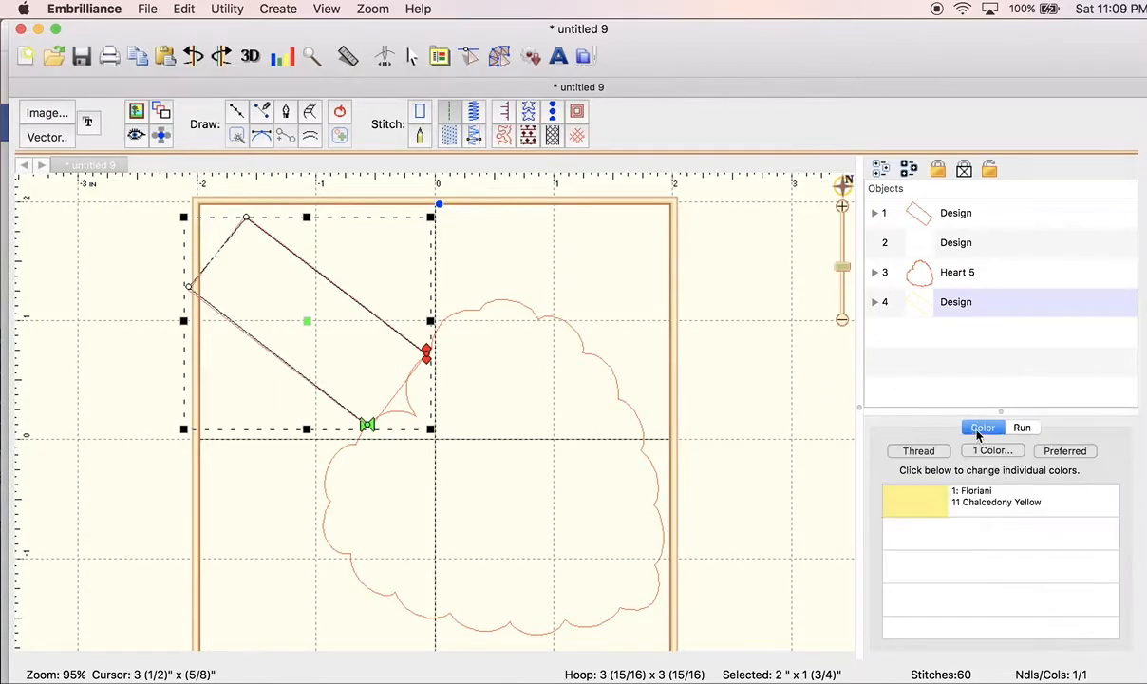
{"action": "double_click", "coordinate": [889, 513]}
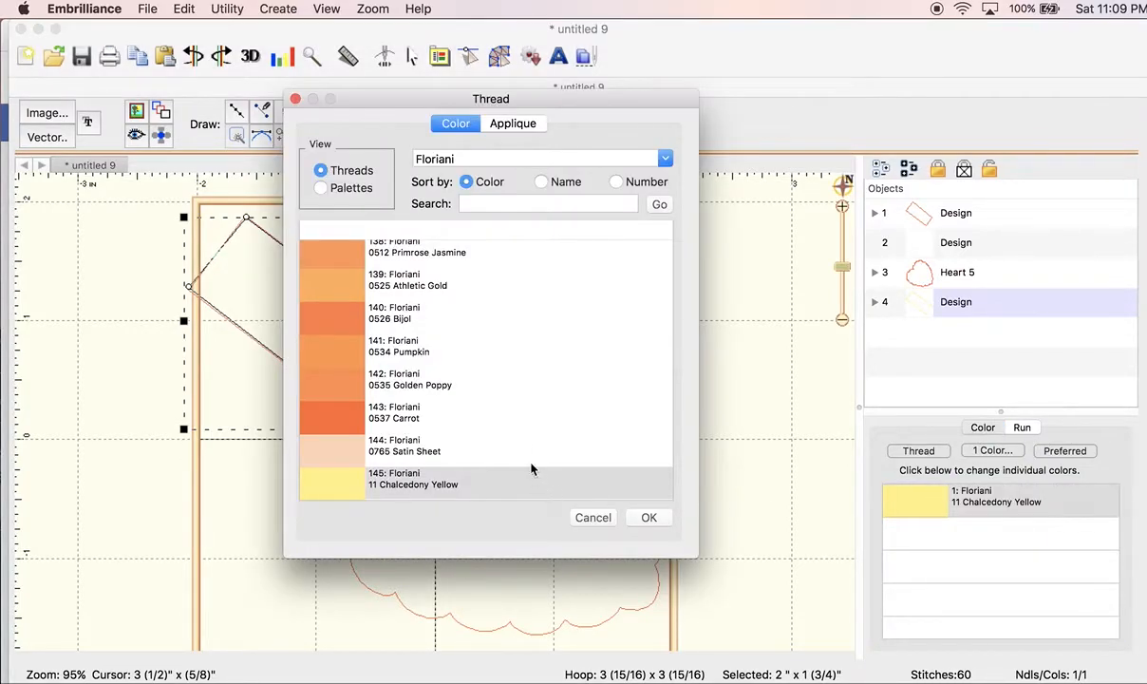
{"action": "scroll", "coordinate": [535, 477], "scroll_direction": "down", "scroll_amount": 10}
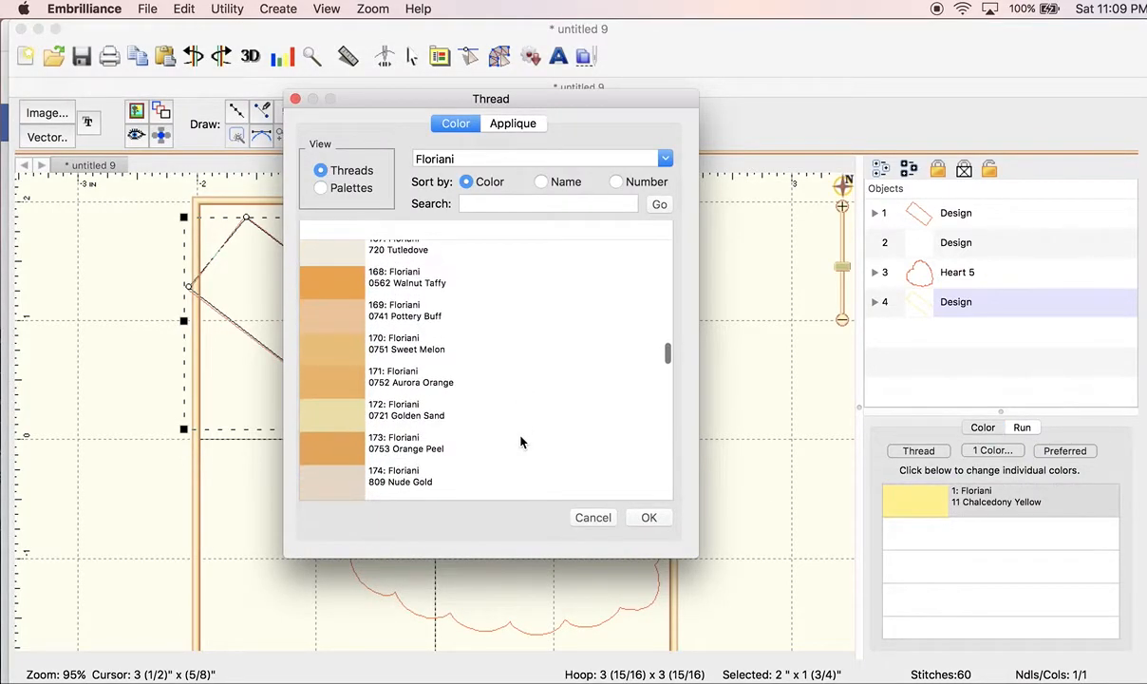
{"action": "scroll", "coordinate": [521, 442], "scroll_direction": "down", "scroll_amount": 12}
{"action": "scroll", "coordinate": [521, 442], "scroll_direction": "down", "scroll_amount": 2}
{"action": "scroll", "coordinate": [436, 458], "scroll_direction": "down", "scroll_amount": 3}
{"action": "scroll", "coordinate": [436, 458], "scroll_direction": "down", "scroll_amount": 1}
{"action": "scroll", "coordinate": [436, 446], "scroll_direction": "up", "scroll_amount": 1}
{"action": "left_click", "coordinate": [411, 346]}
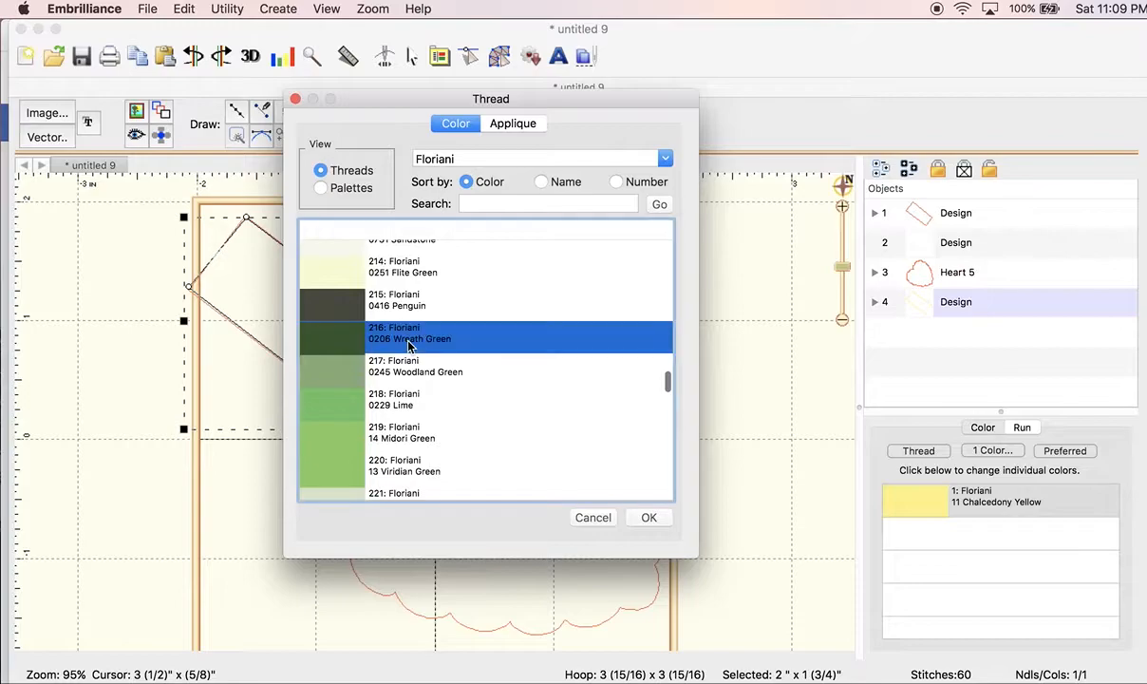
{"action": "left_click", "coordinate": [650, 517]}
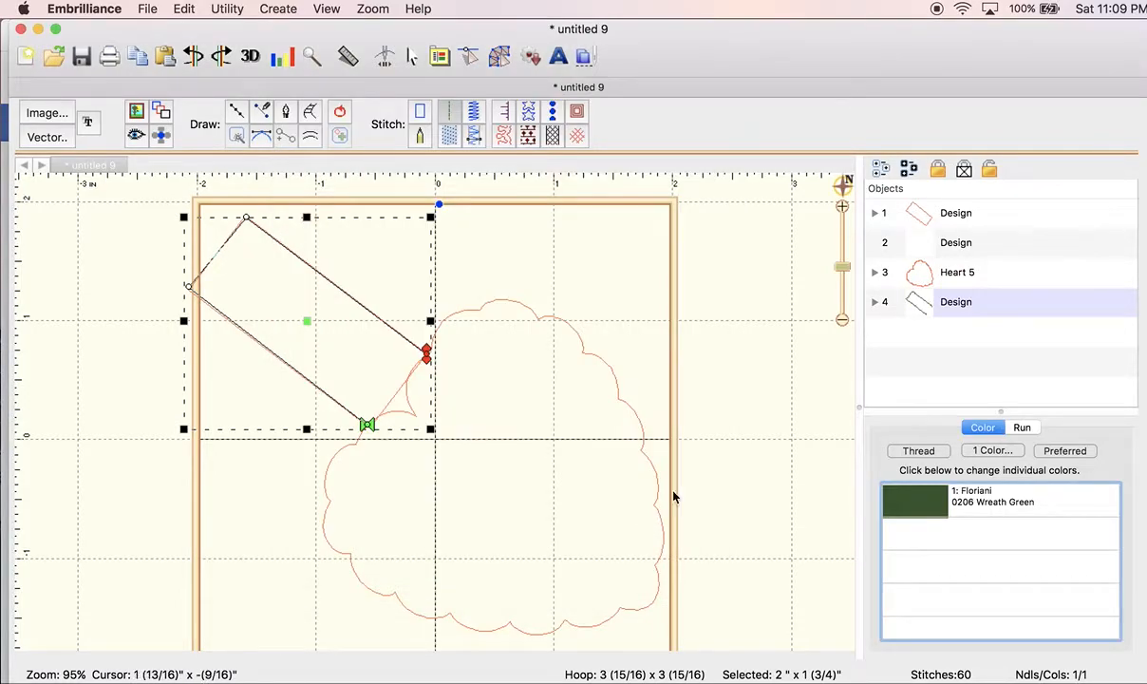
{"action": "left_click", "coordinate": [817, 421]}
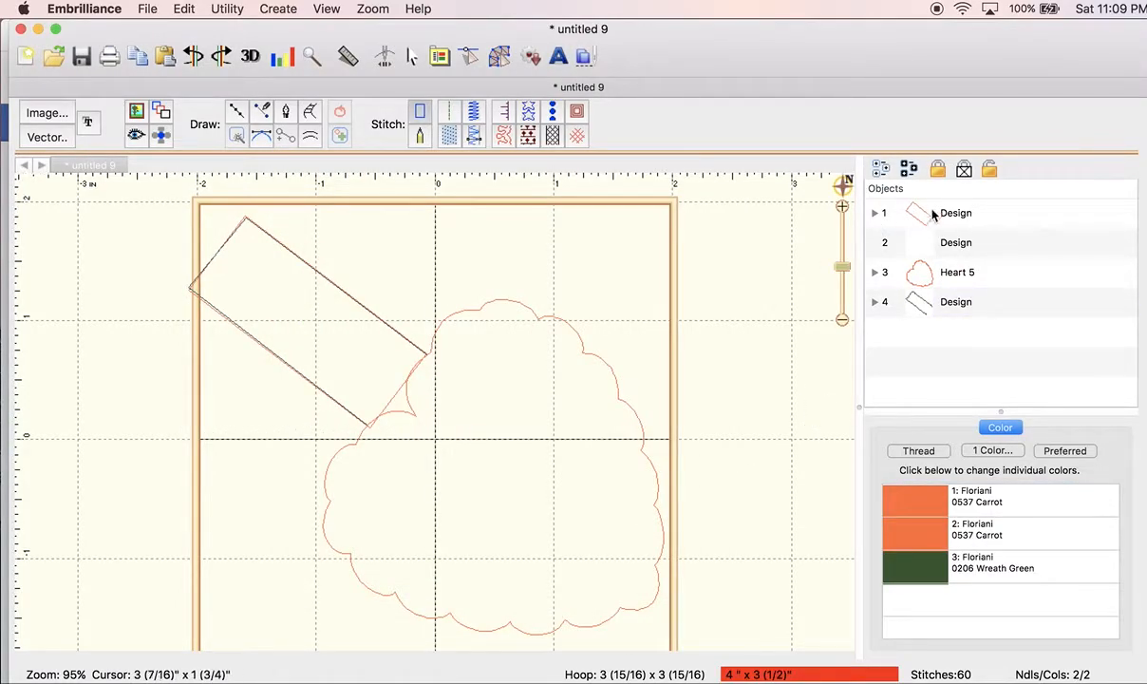
- Delete the original carrot-coloured rectangle and the leftover empty design from the object list
{"action": "left_click", "coordinate": [961, 215]}
{"action": "key", "text": "Delete"}
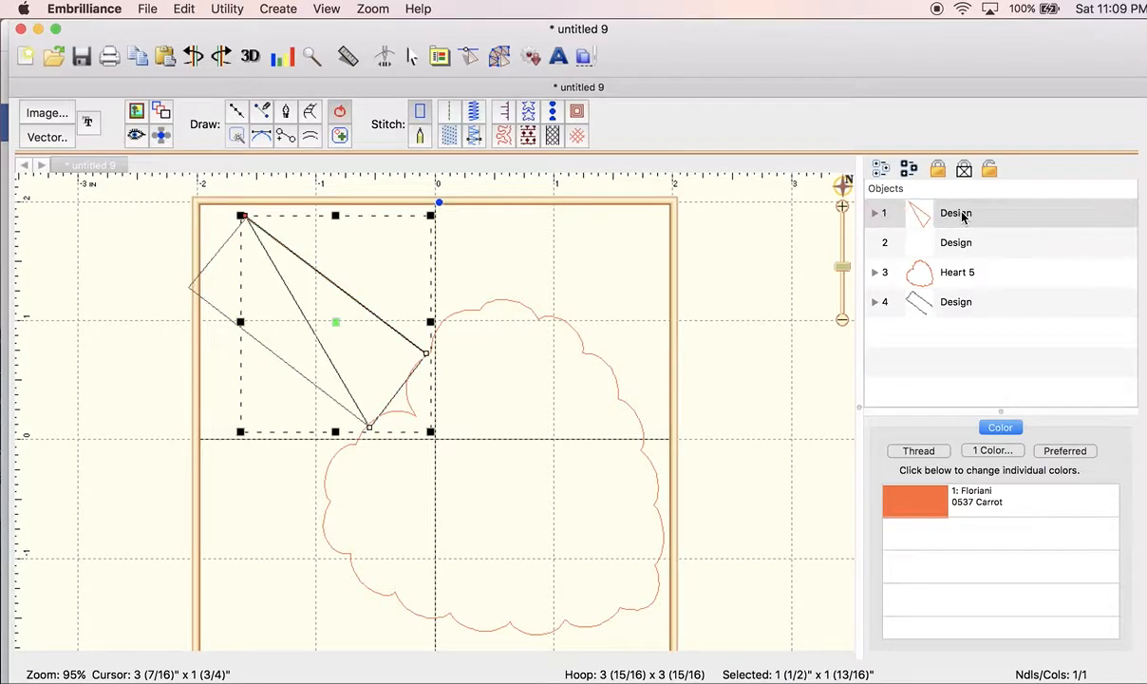
{"action": "left_click", "coordinate": [961, 215]}
{"action": "key", "text": "Delete"}
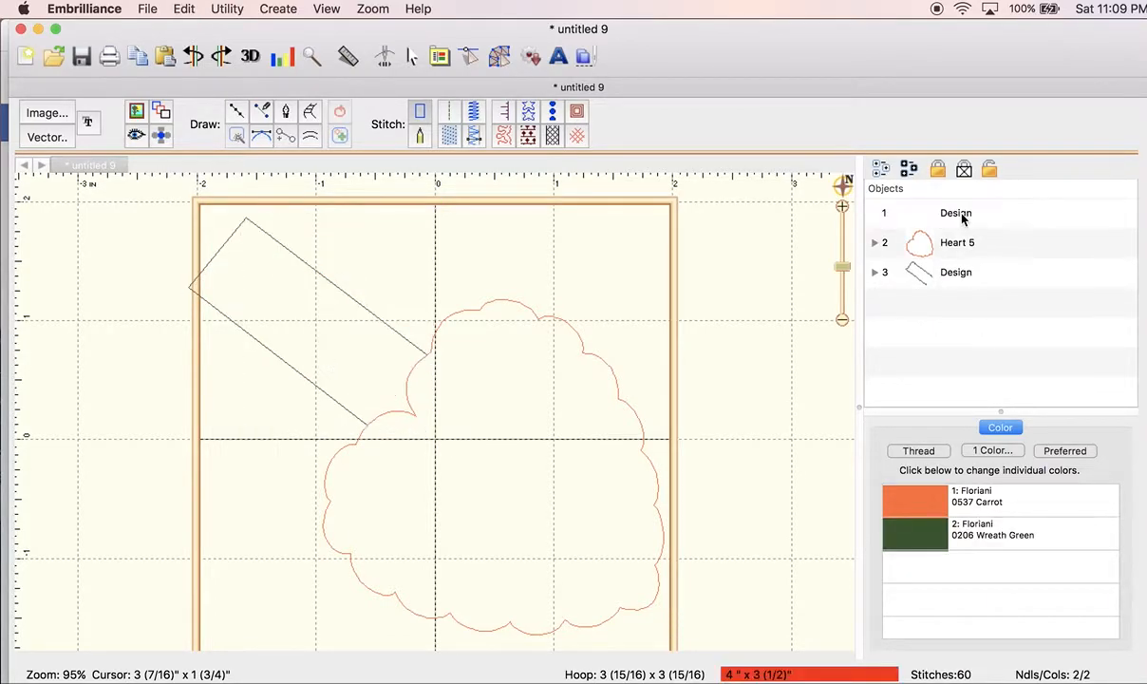
{"action": "left_click", "coordinate": [961, 215]}
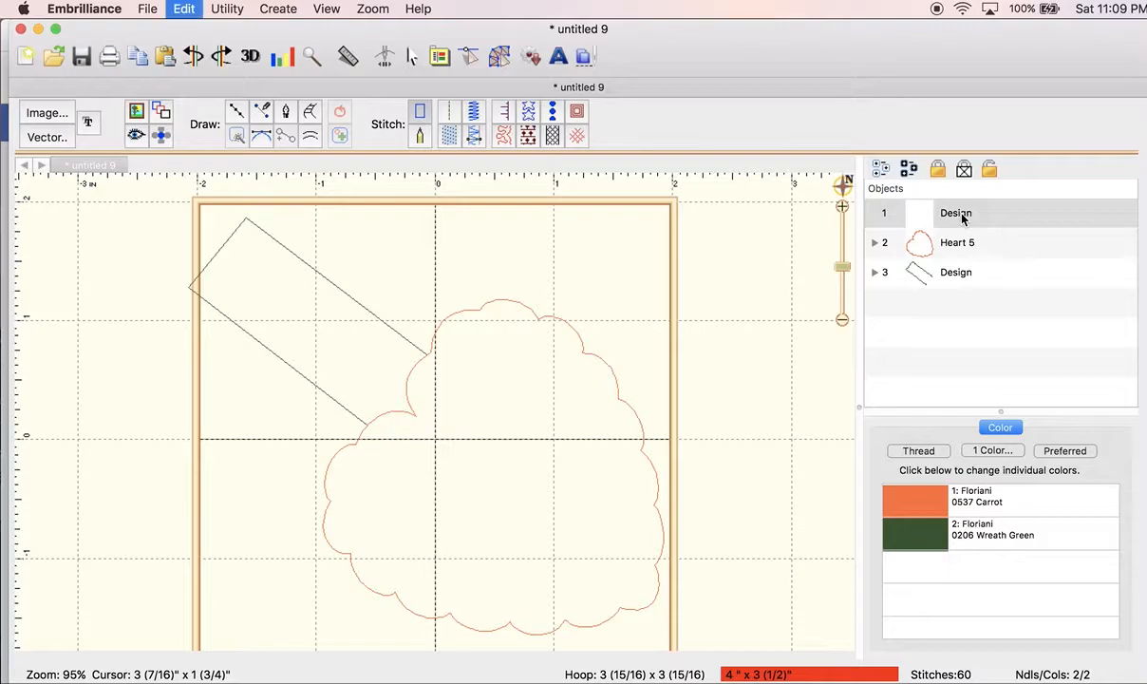
{"action": "key", "text": "Delete"}
- Move the green open path to first place in the stitching order, ahead of the heart
{"action": "left_click", "coordinate": [967, 256]}
{"action": "right_click", "coordinate": [969, 253]}
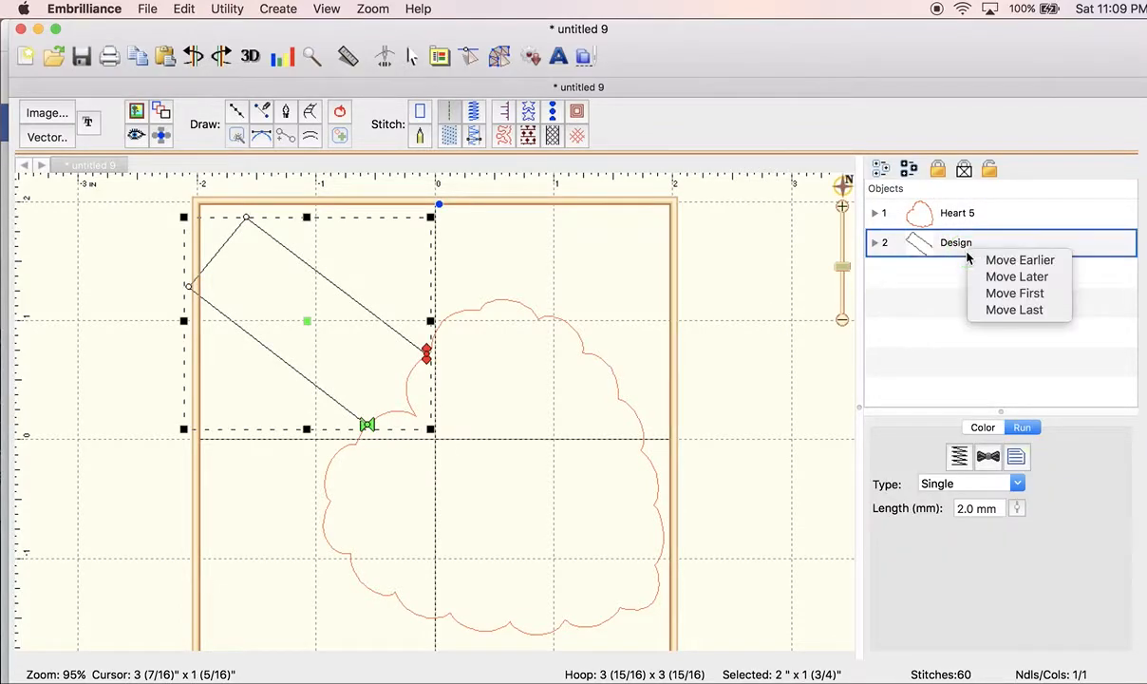
{"action": "left_click", "coordinate": [978, 295]}
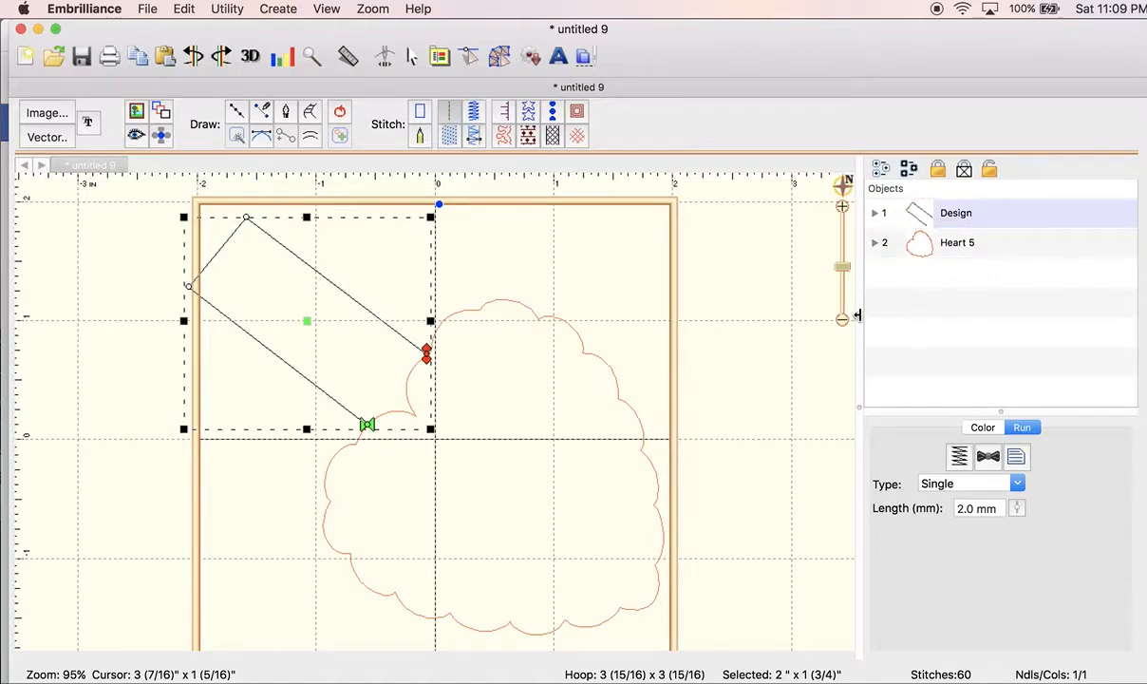
{"action": "left_click", "coordinate": [777, 350]}
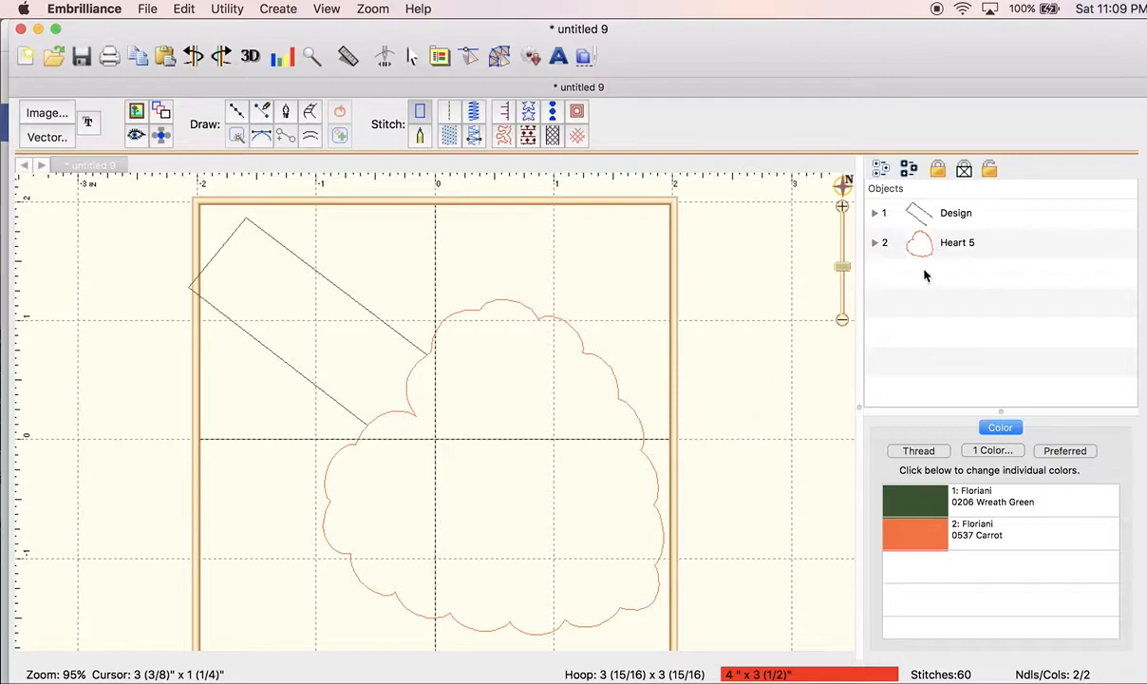
- Combine the open path design and the Heart 5 object into a single design
{"action": "left_click", "coordinate": [957, 214]}
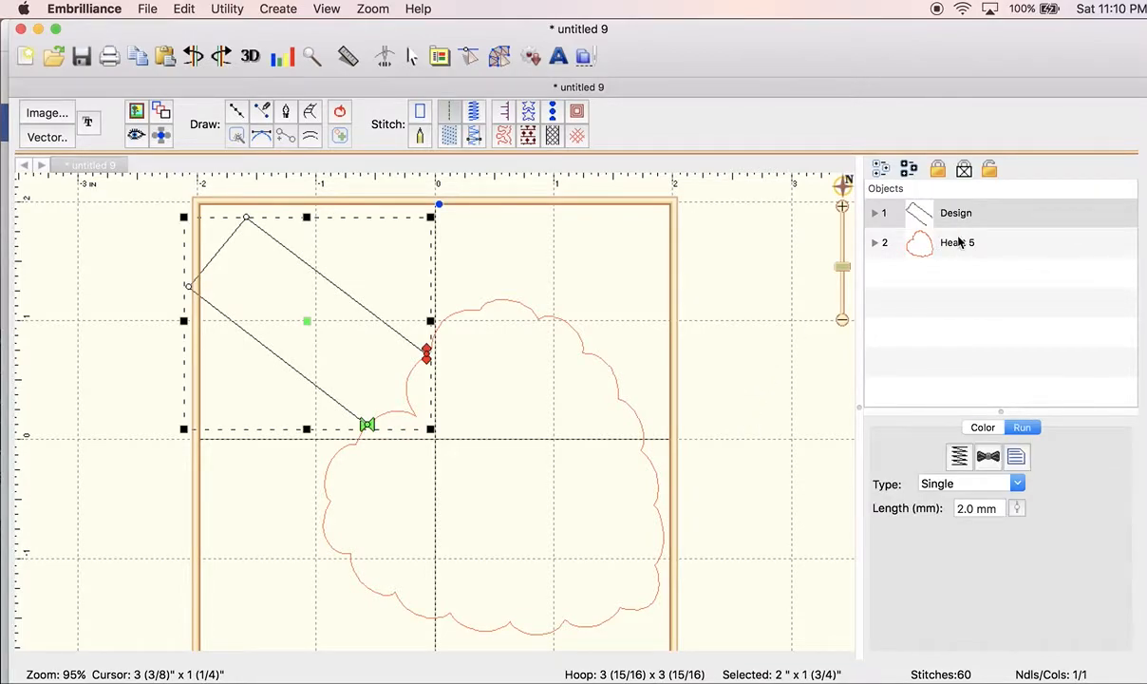
{"action": "left_click", "coordinate": [959, 245], "text": "shift"}
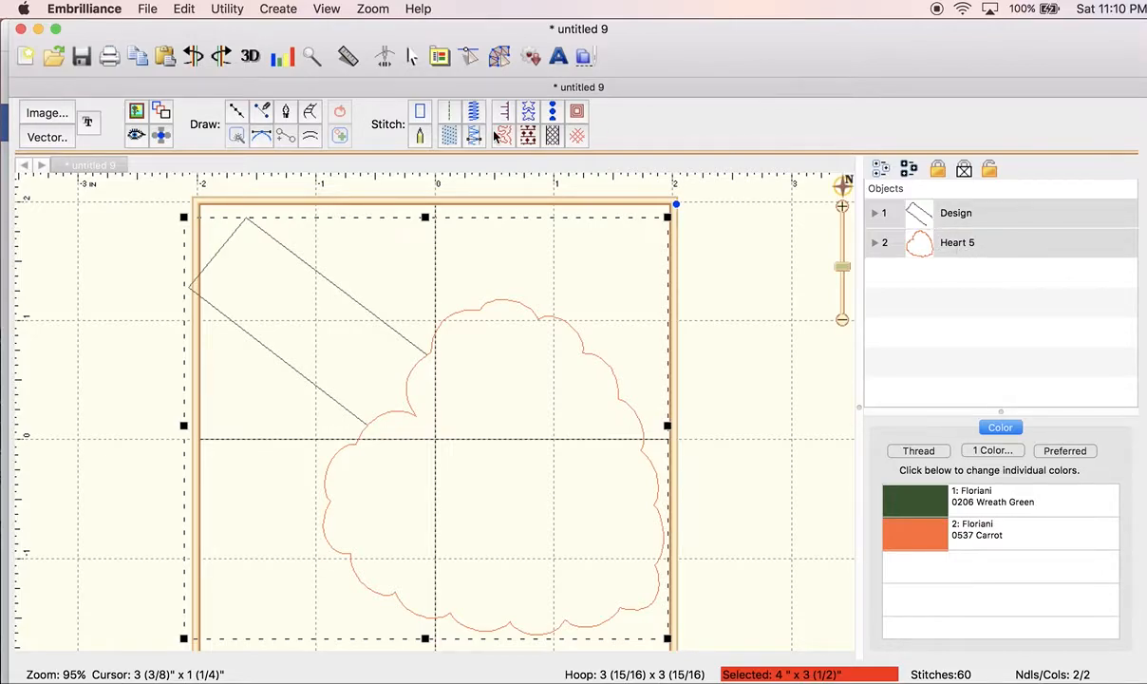
{"action": "left_click", "coordinate": [285, 11]}
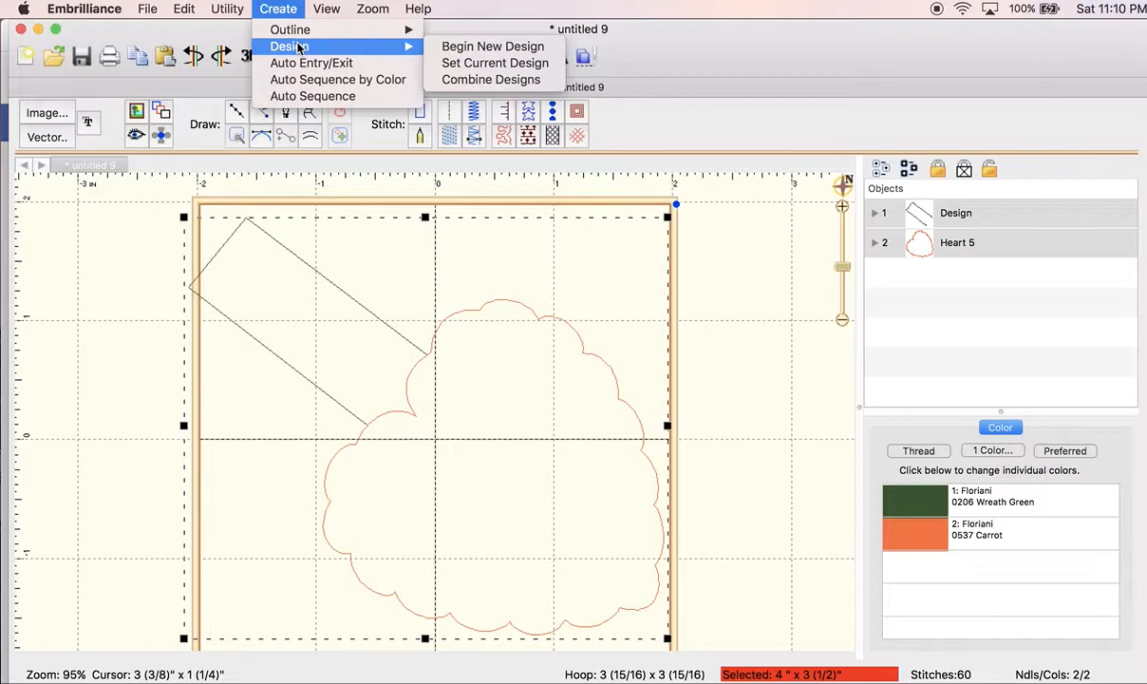
{"action": "mouse_move", "coordinate": [387, 44]}
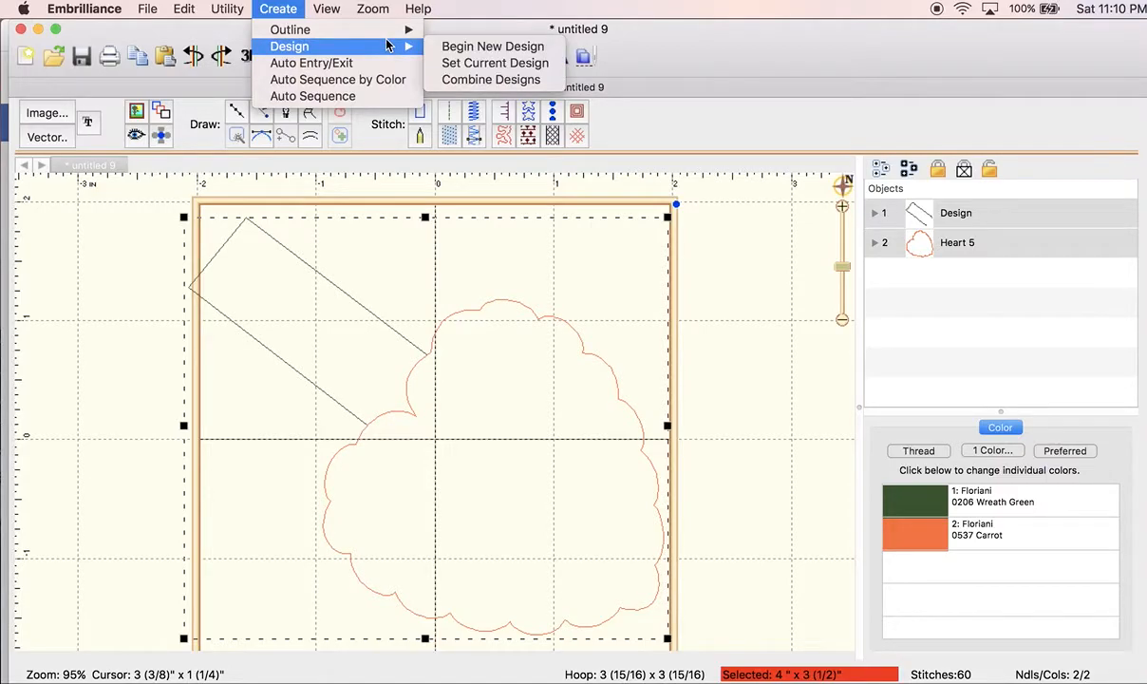
{"action": "left_click", "coordinate": [443, 80]}
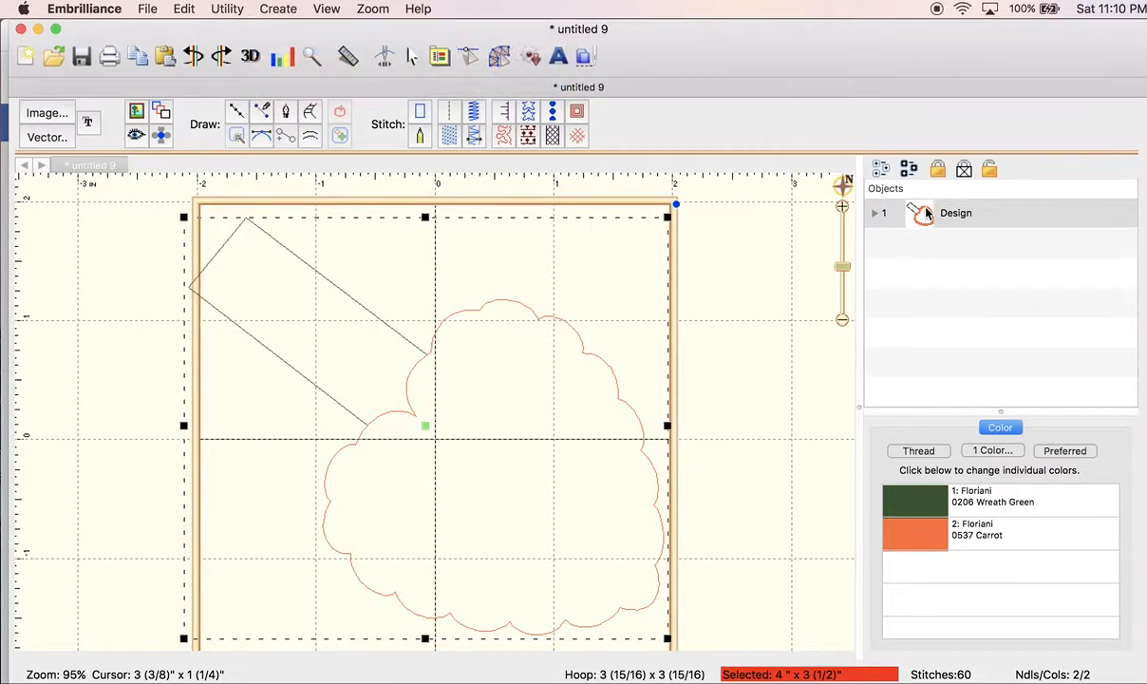
- Change the carrot-coloured heart's thread to Floriani 0206 Wreath Green by searching the Floriani thread list for "green"
{"action": "left_click", "coordinate": [914, 212]}
{"action": "double_click", "coordinate": [910, 548]}
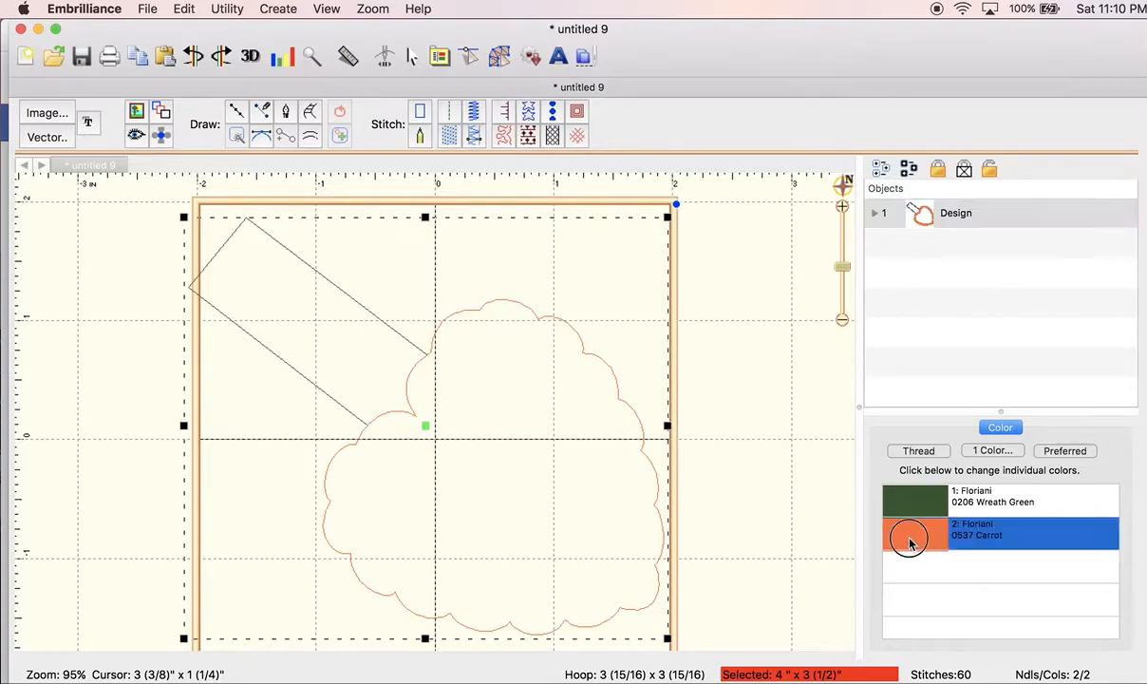
{"action": "left_click", "coordinate": [558, 224]}
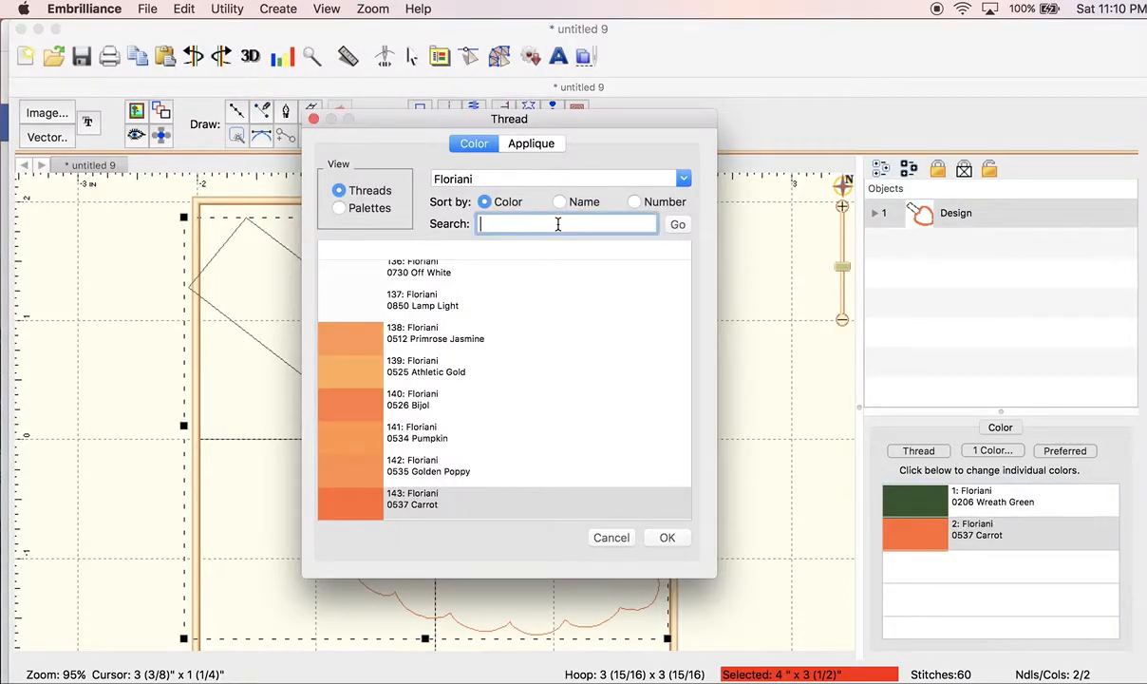
{"action": "type", "text": "green"}
{"action": "left_click", "coordinate": [672, 228]}
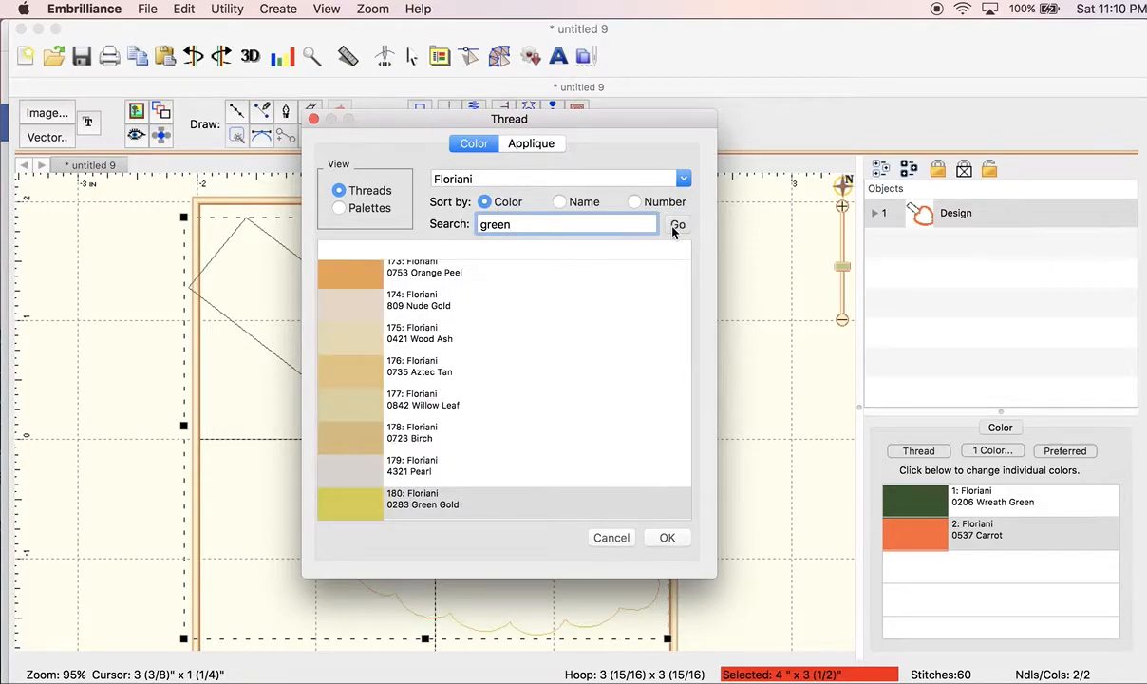
{"action": "left_click", "coordinate": [673, 230]}
{"action": "left_click", "coordinate": [674, 228]}
{"action": "left_click", "coordinate": [675, 228]}
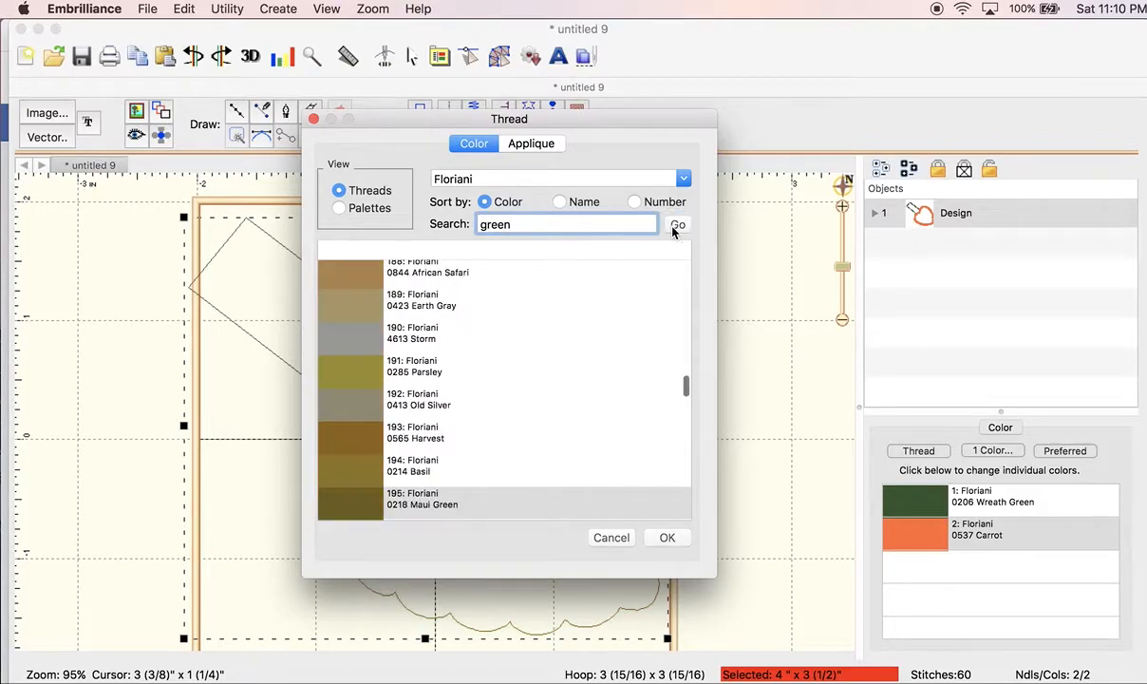
{"action": "left_click", "coordinate": [678, 227]}
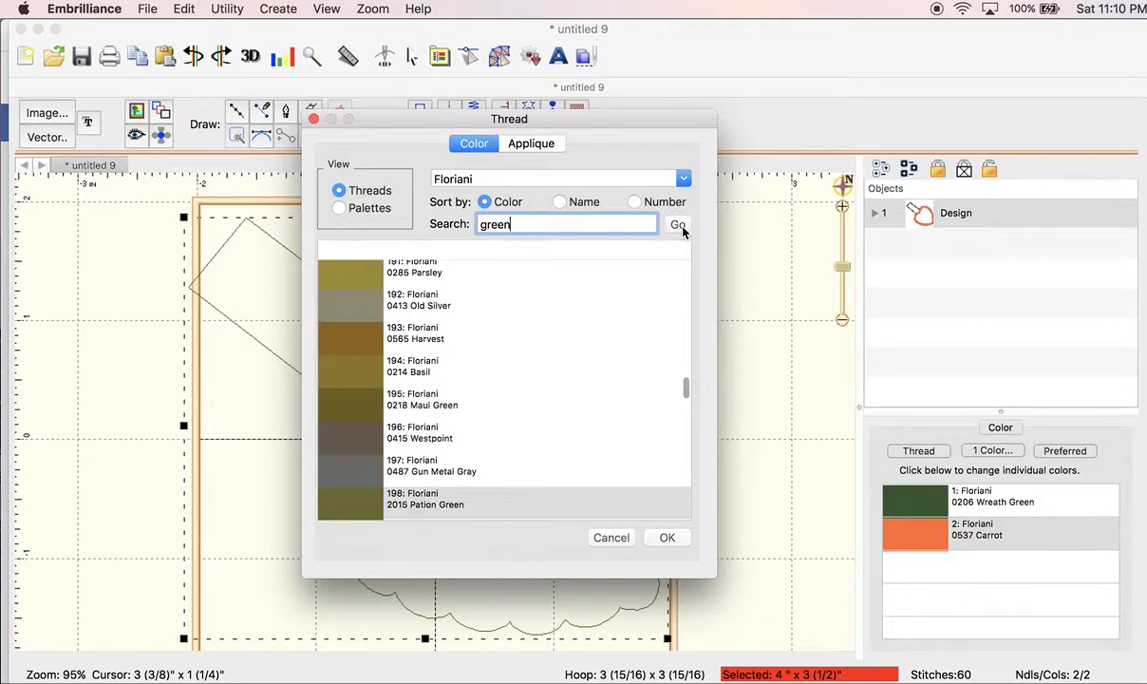
{"action": "left_click", "coordinate": [680, 228]}
{"action": "left_click", "coordinate": [680, 228]}
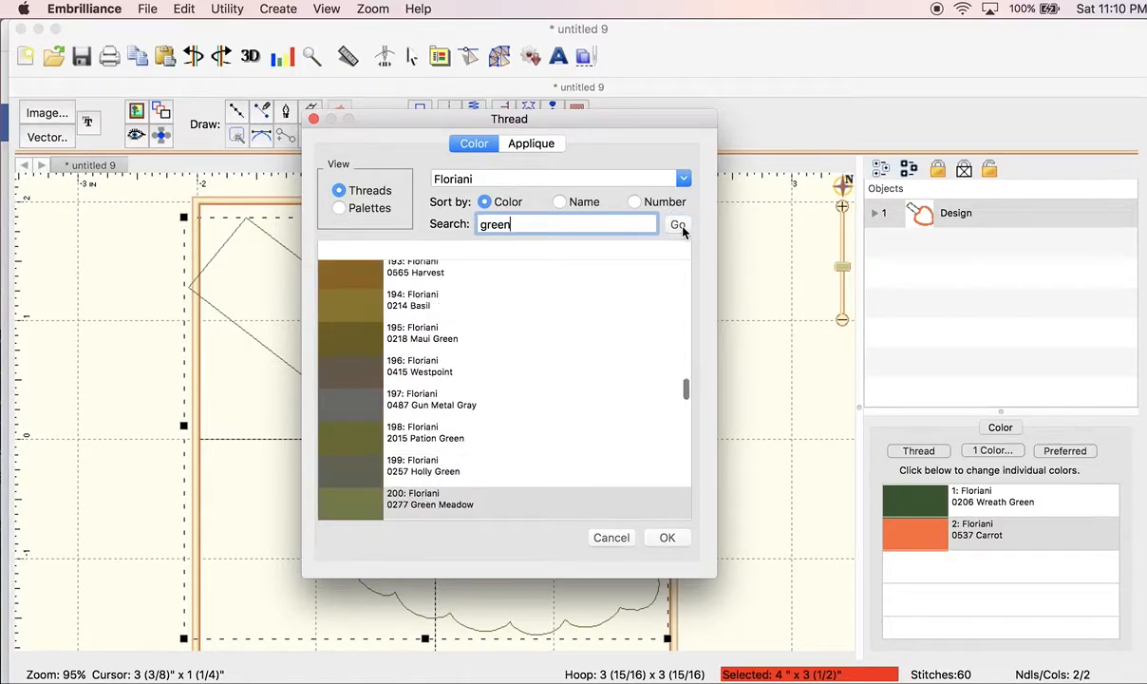
{"action": "left_click", "coordinate": [681, 228]}
{"action": "left_click", "coordinate": [681, 228]}
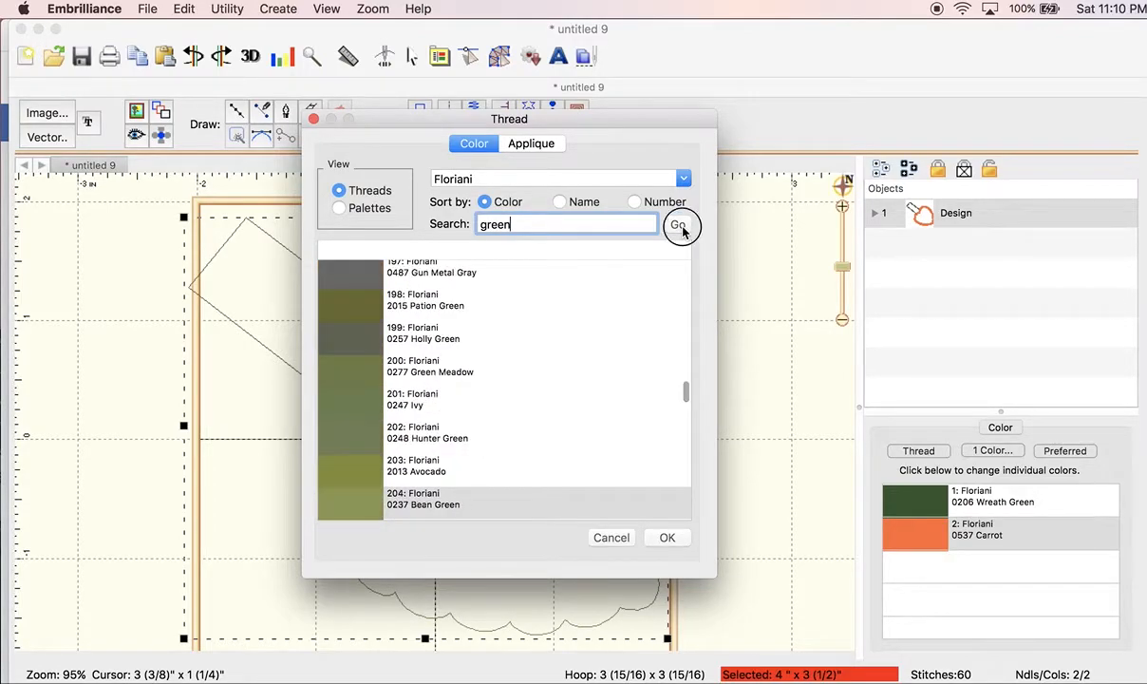
{"action": "left_click", "coordinate": [681, 228]}
{"action": "left_click", "coordinate": [680, 226]}
{"action": "left_click", "coordinate": [680, 226]}
{"action": "left_click", "coordinate": [680, 226]}
{"action": "left_click", "coordinate": [680, 227]}
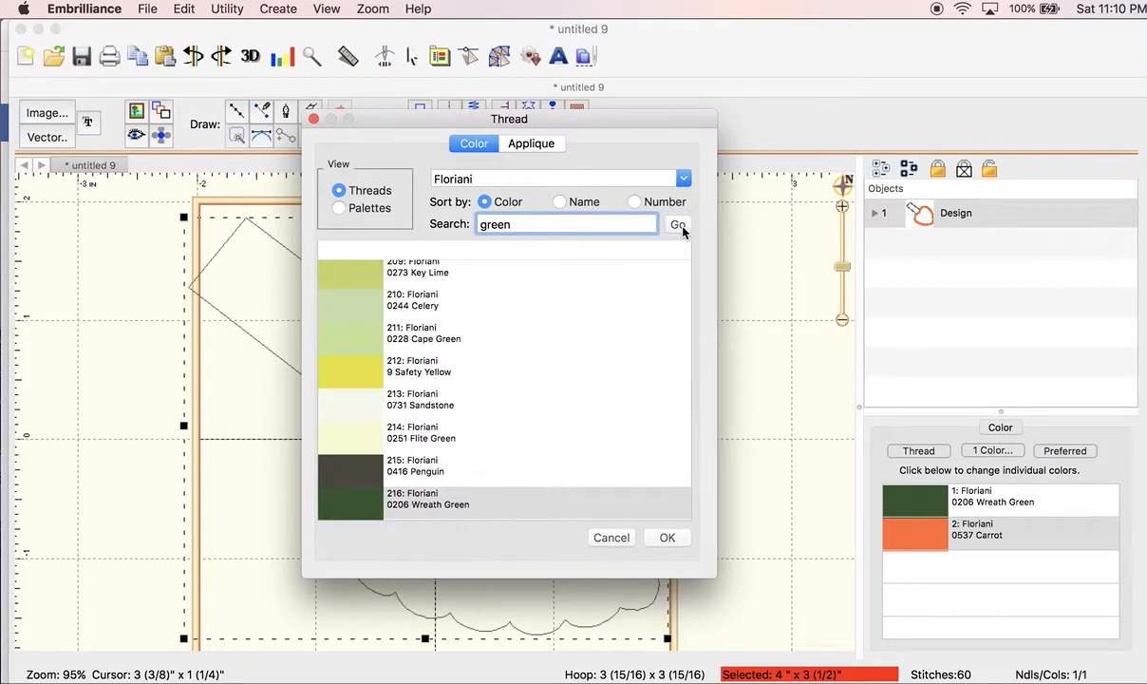
{"action": "left_click", "coordinate": [668, 538]}
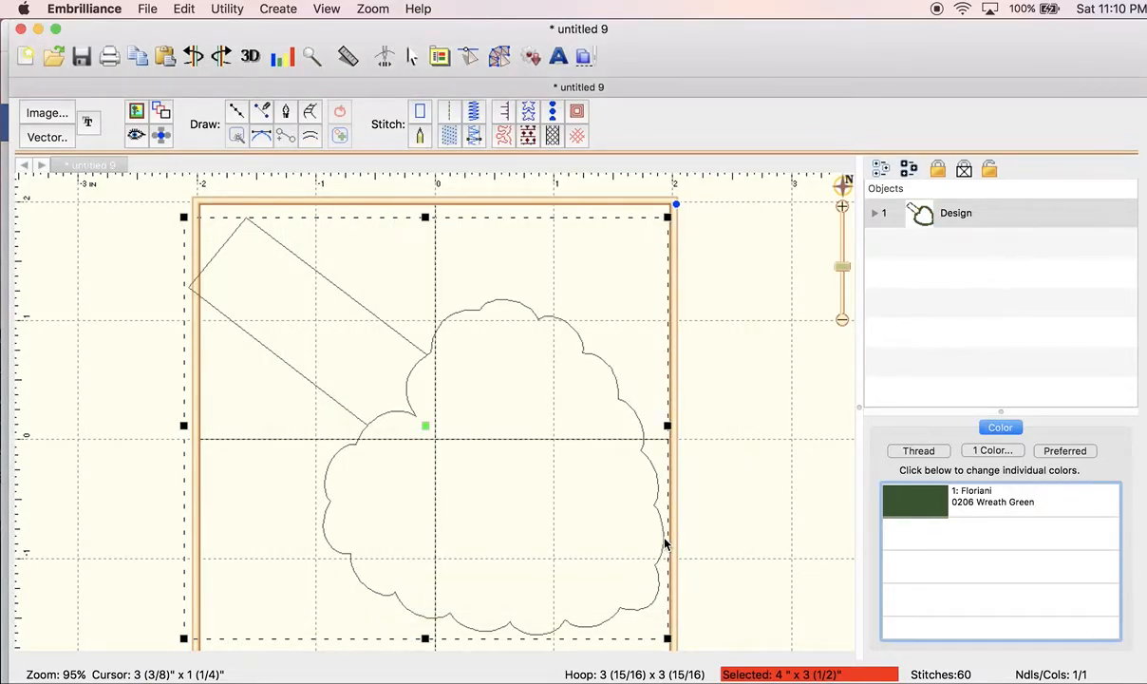
{"action": "left_click", "coordinate": [706, 438]}
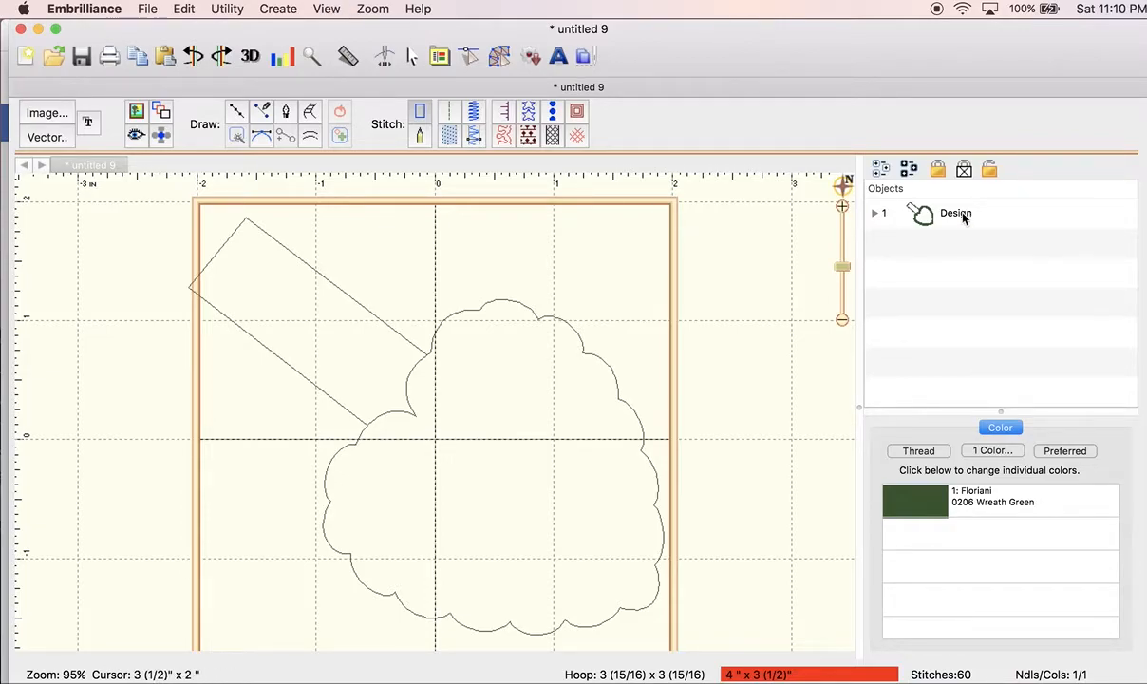
- Copy the scalloped heart outline to the clipboard and clear the selection
{"action": "left_click", "coordinate": [576, 337]}
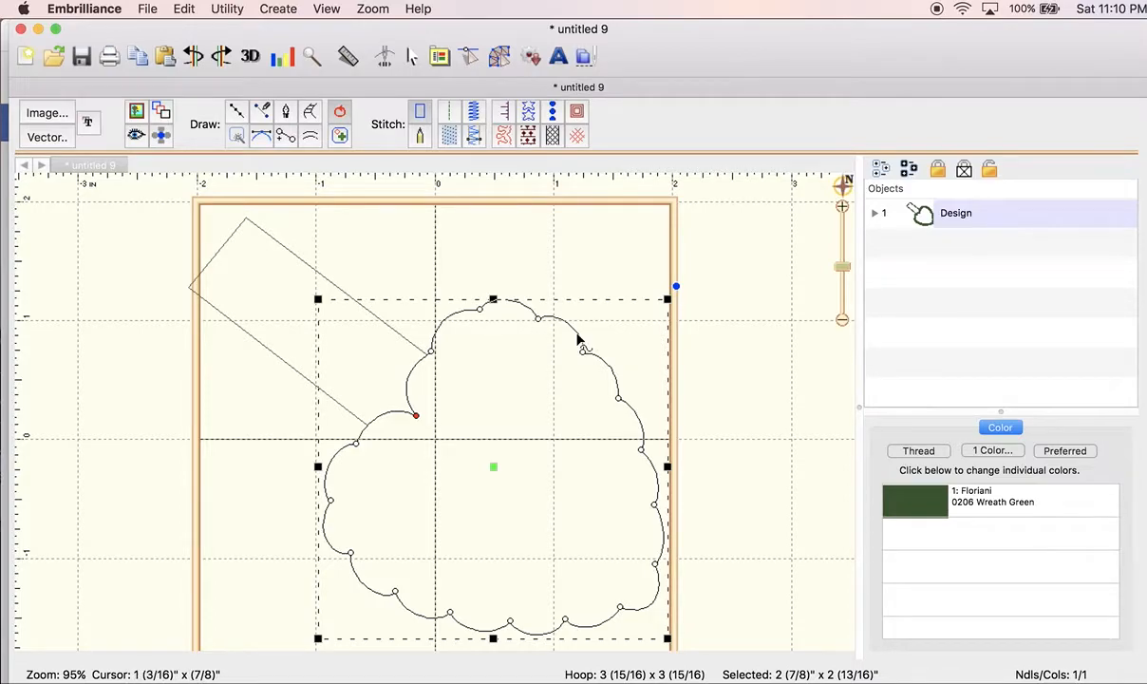
{"action": "key", "text": "super+c"}
{"action": "left_click", "coordinate": [723, 354]}
- Paste the heart copy into the combined design and set its thread to Floriani 9 Safety Yellow
{"action": "key", "text": "super+v"}
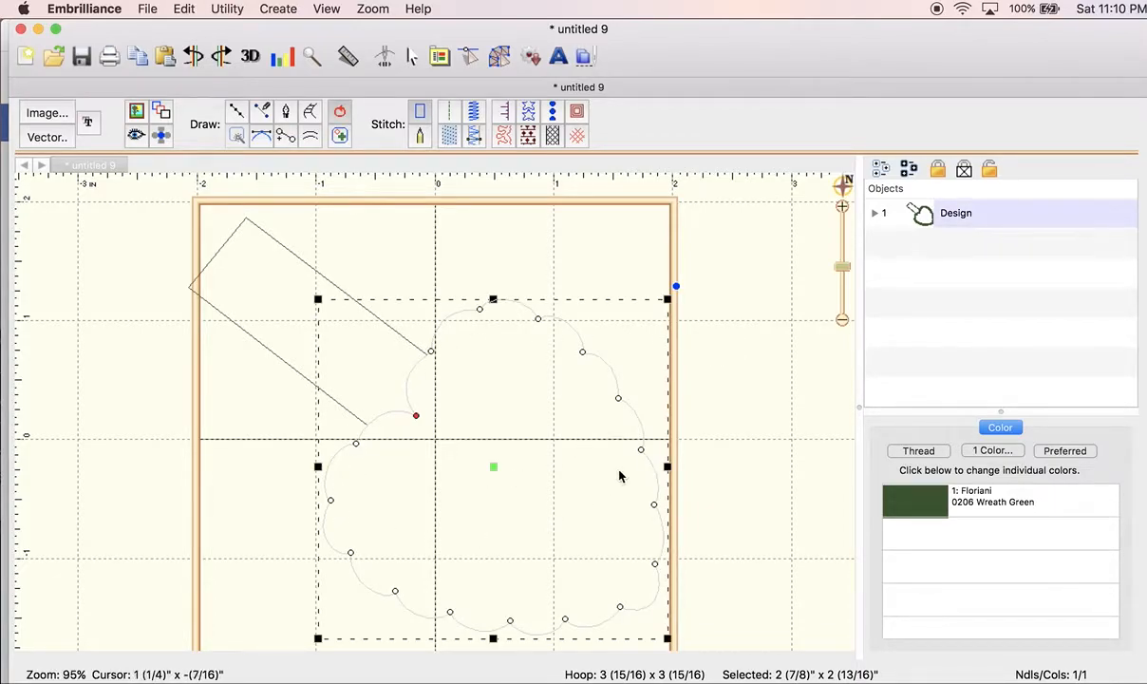
{"action": "left_click", "coordinate": [943, 514]}
{"action": "double_click", "coordinate": [943, 514]}
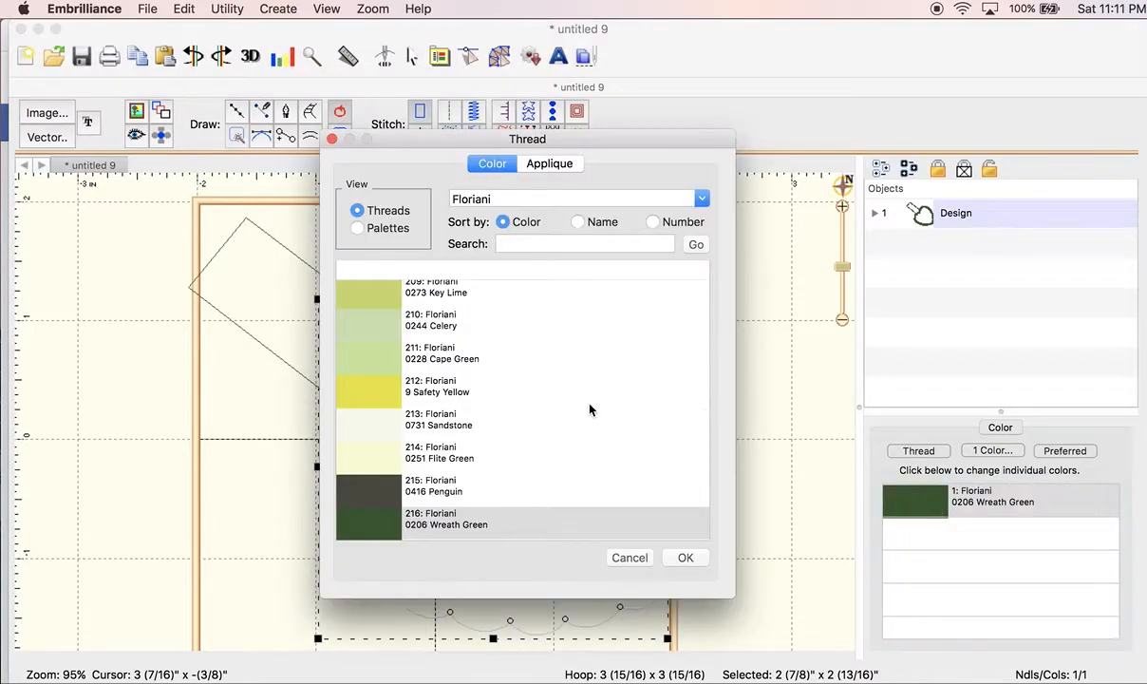
{"action": "left_click", "coordinate": [372, 389]}
{"action": "left_click", "coordinate": [686, 558]}
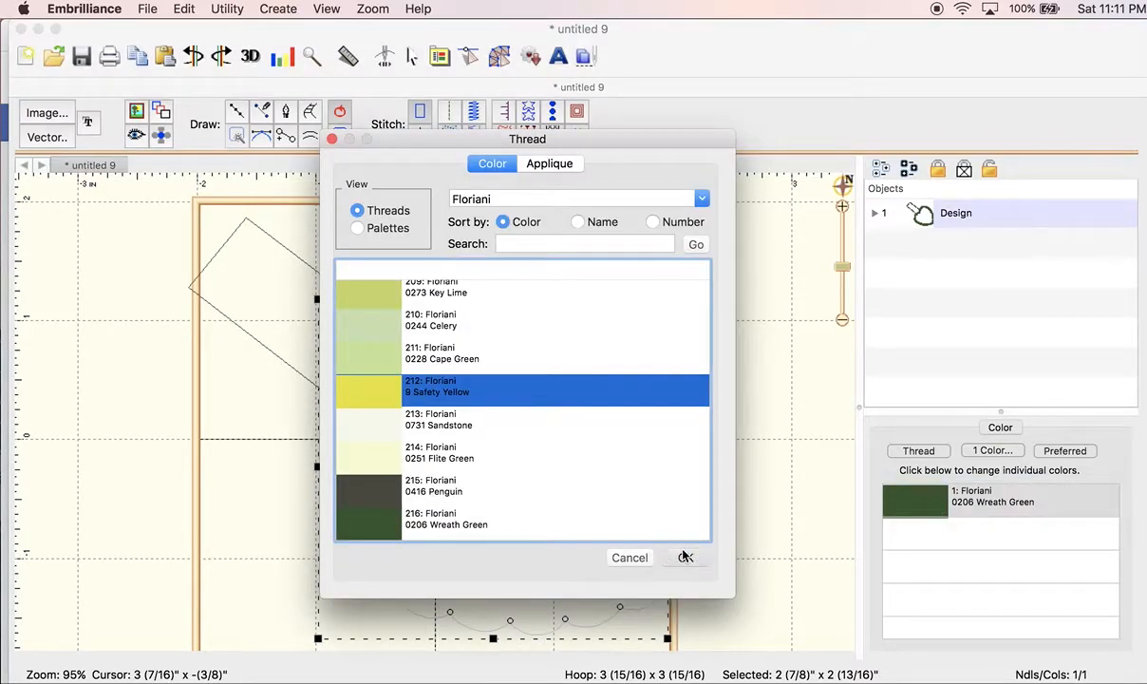
- Locate the yellow heart line inside the combined design, and undo its pasting and recolouring
{"action": "left_click", "coordinate": [875, 212]}
{"action": "left_click", "coordinate": [956, 302]}
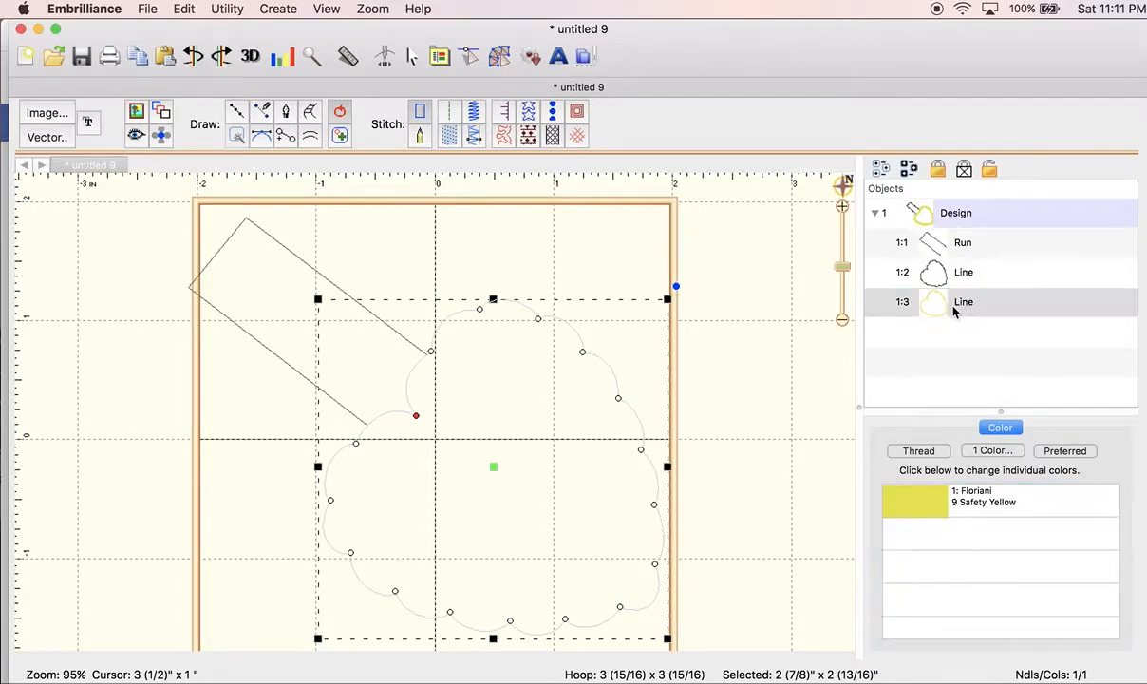
{"action": "right_click", "coordinate": [955, 306]}
{"action": "left_click", "coordinate": [958, 330]}
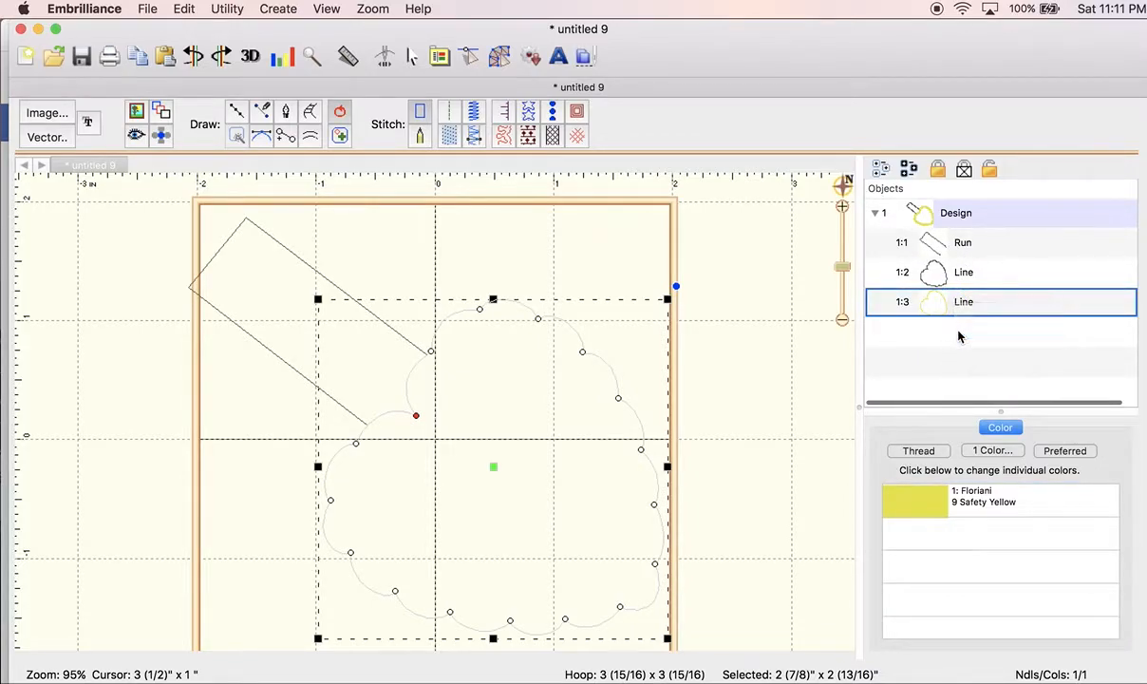
{"action": "left_click", "coordinate": [194, 57]}
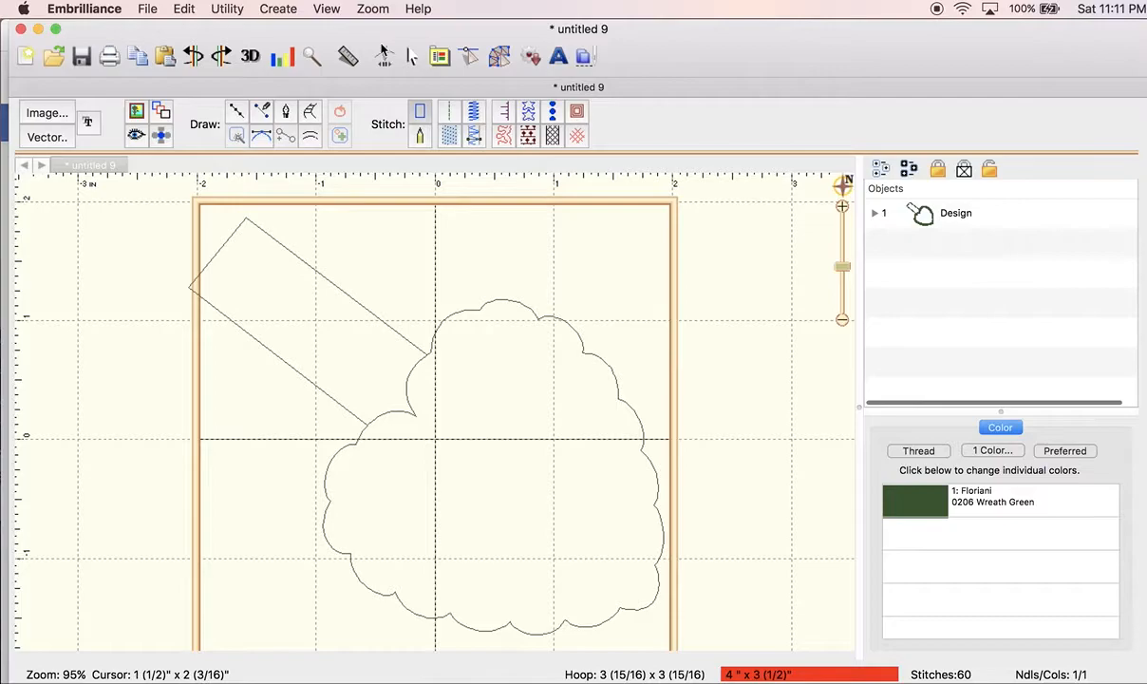
- Begin a new design and paste the copied scalloped heart into it
{"action": "left_click", "coordinate": [283, 9]}
{"action": "mouse_move", "coordinate": [303, 54]}
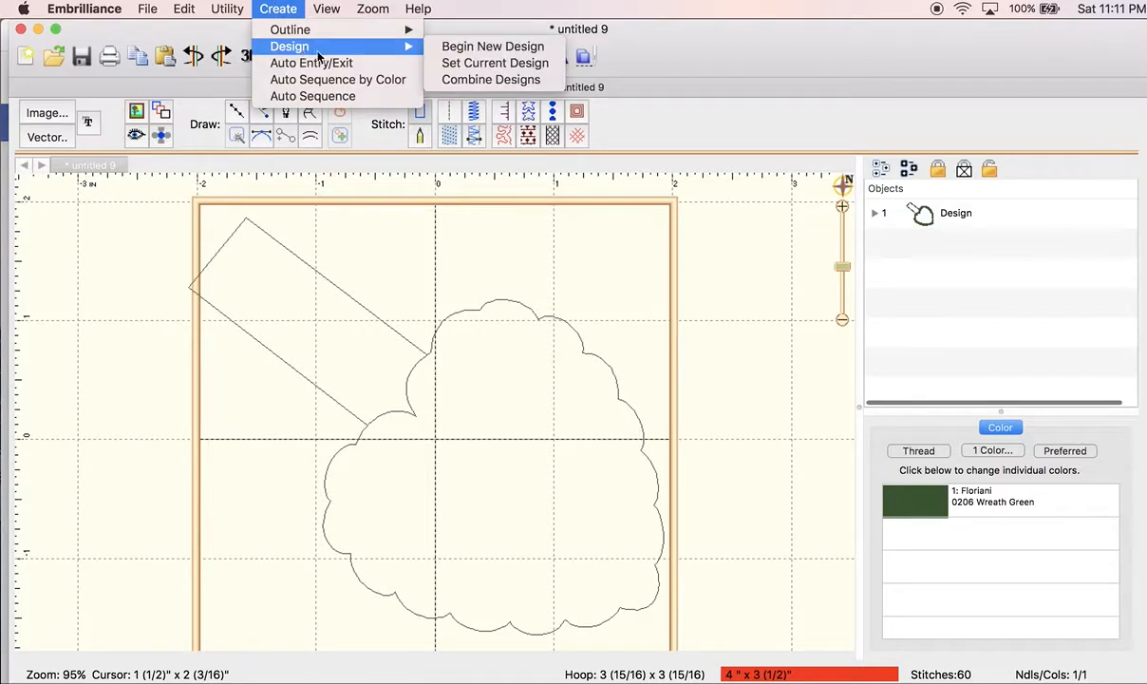
{"action": "left_click", "coordinate": [475, 46]}
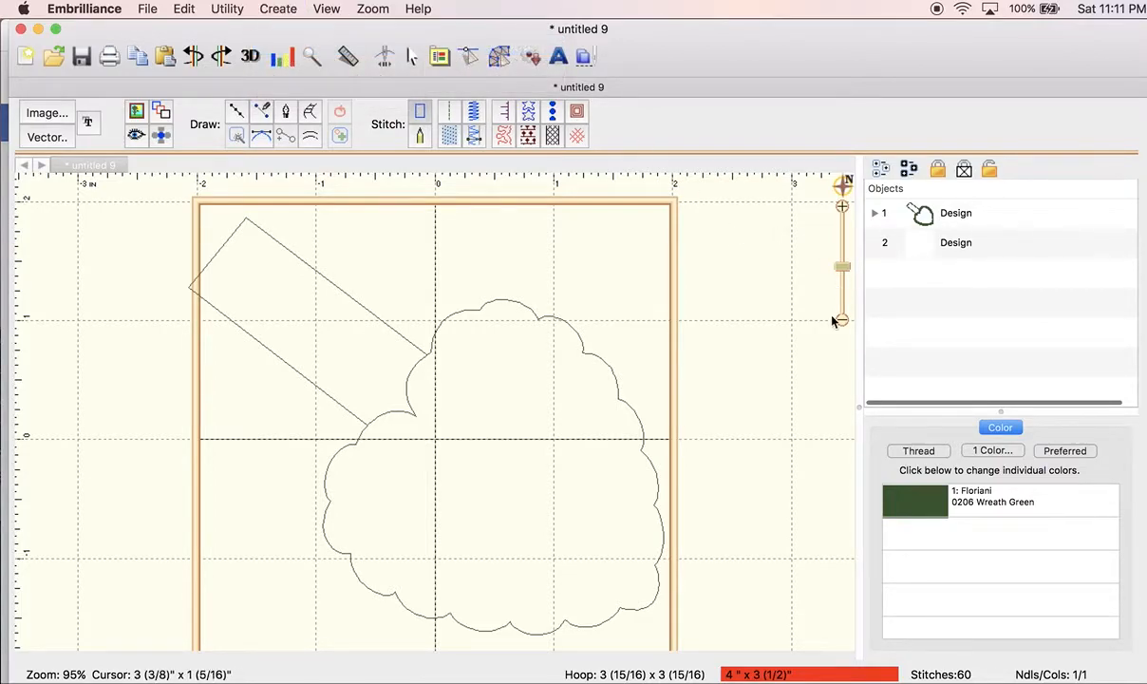
{"action": "left_click", "coordinate": [638, 427]}
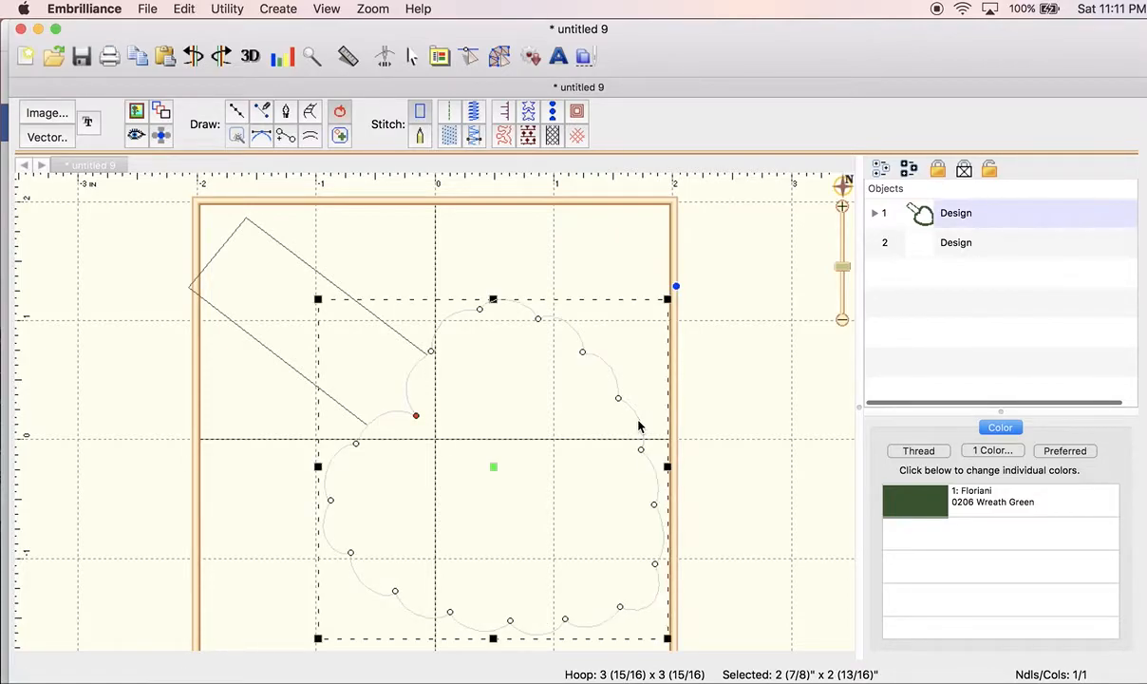
{"action": "key", "text": "super+v"}
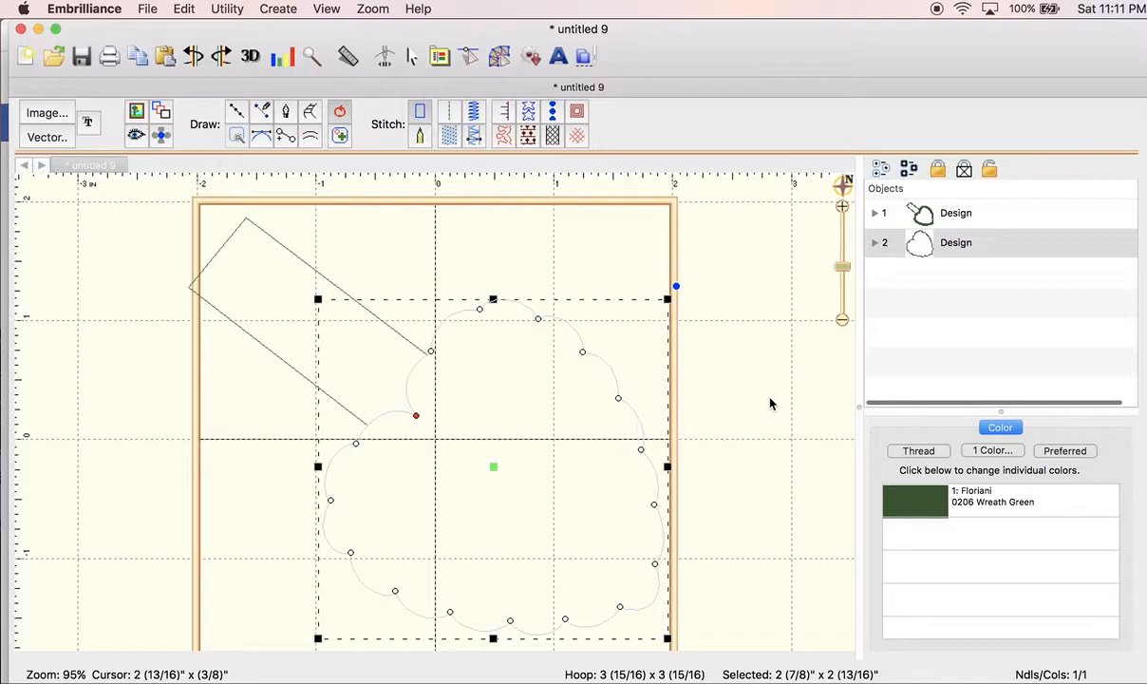
- Set the thread of the heart in the second design to Floriani 9 Safety Yellow
{"action": "left_click", "coordinate": [914, 237]}
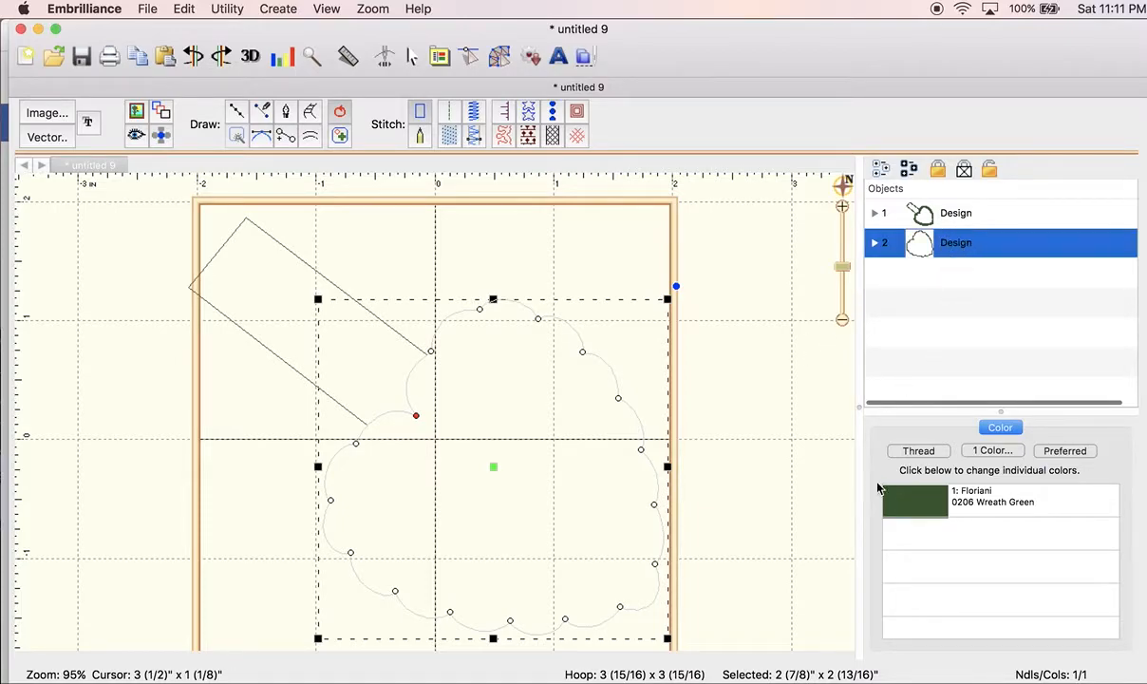
{"action": "double_click", "coordinate": [907, 506]}
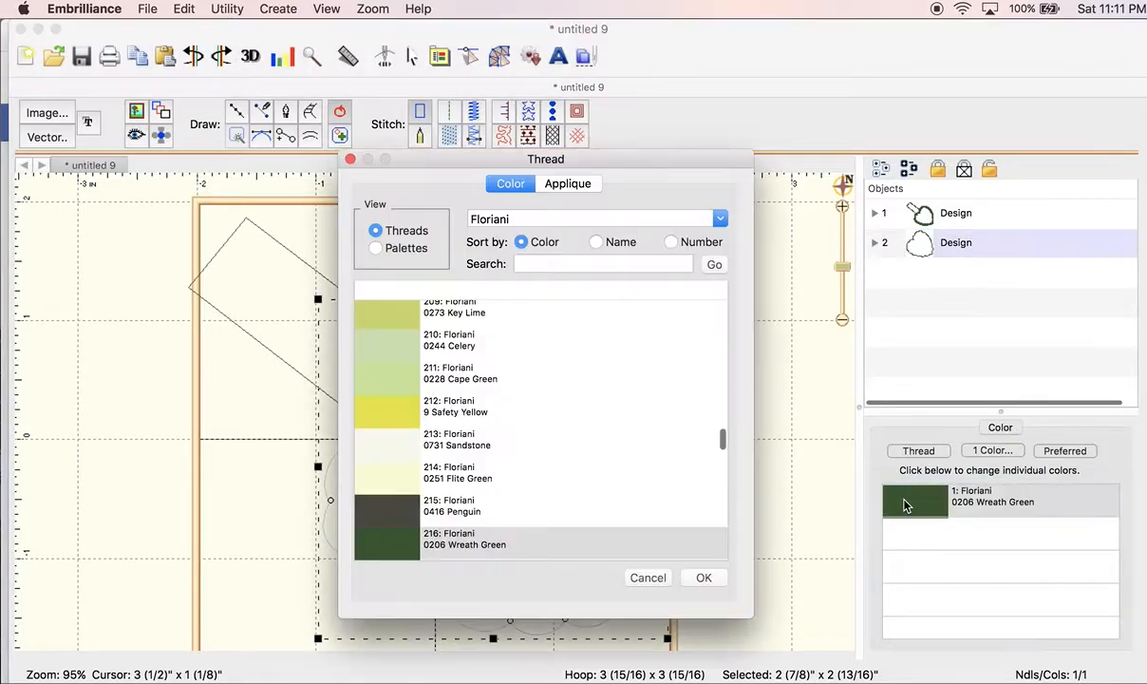
{"action": "left_click", "coordinate": [432, 399]}
{"action": "left_click", "coordinate": [706, 576]}
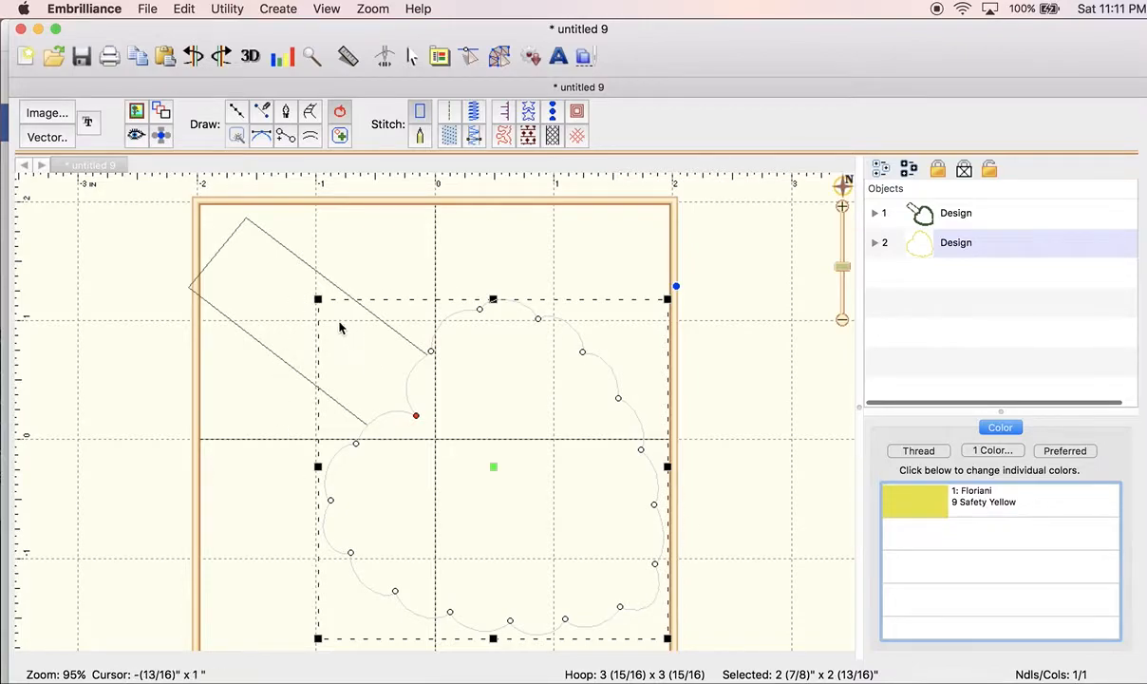
- Shrink the yellow heart to about 2 1/16 by 2 1/16 inches and centre it inside the larger green heart
{"action": "left_click_drag", "start_coordinate": [320, 302], "coordinate": [412, 390]}
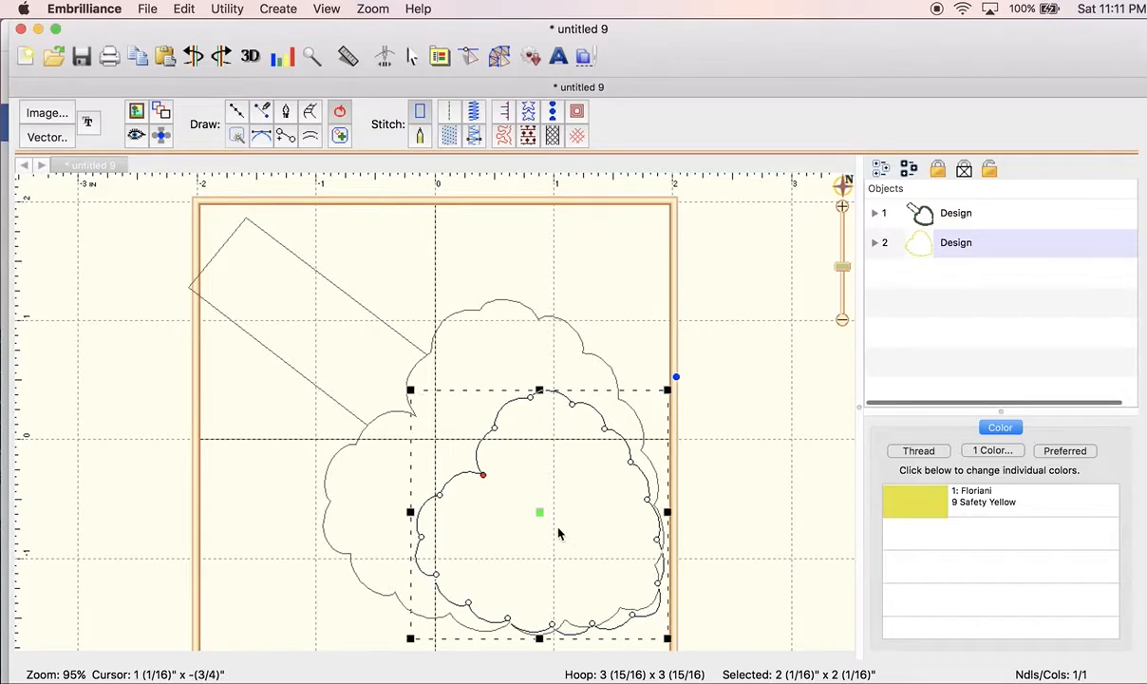
{"action": "left_click_drag", "start_coordinate": [540, 512], "coordinate": [502, 470]}
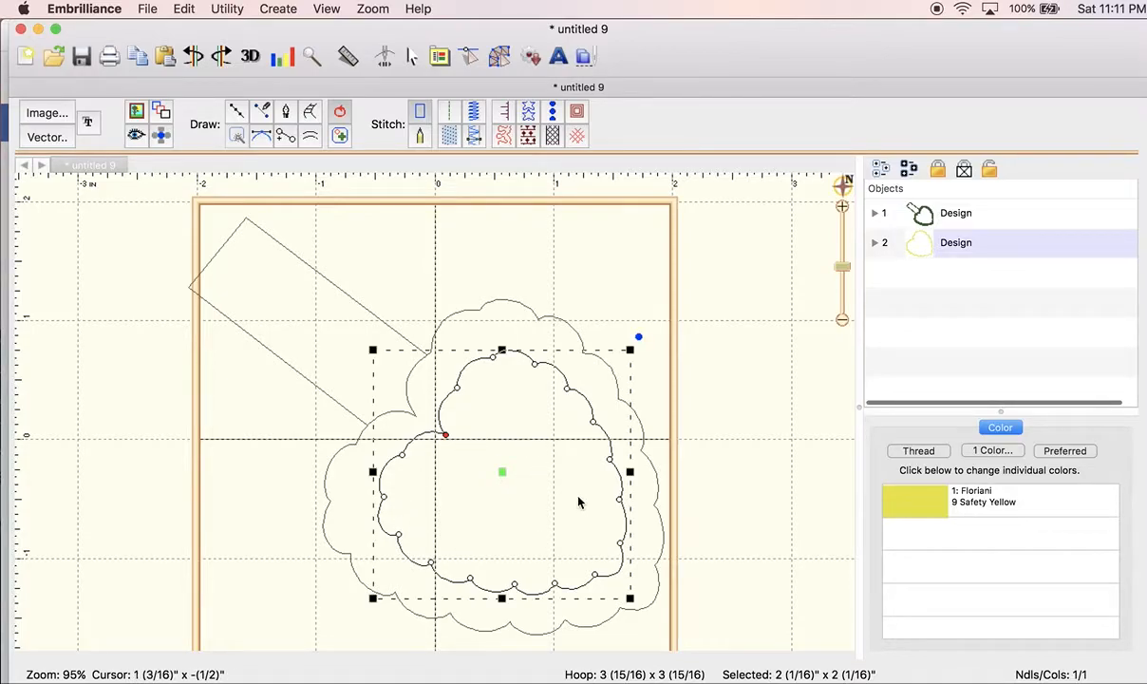
- Convert the inner yellow heart to a Run stitch of type Stem and deselect it
{"action": "left_click", "coordinate": [452, 118]}
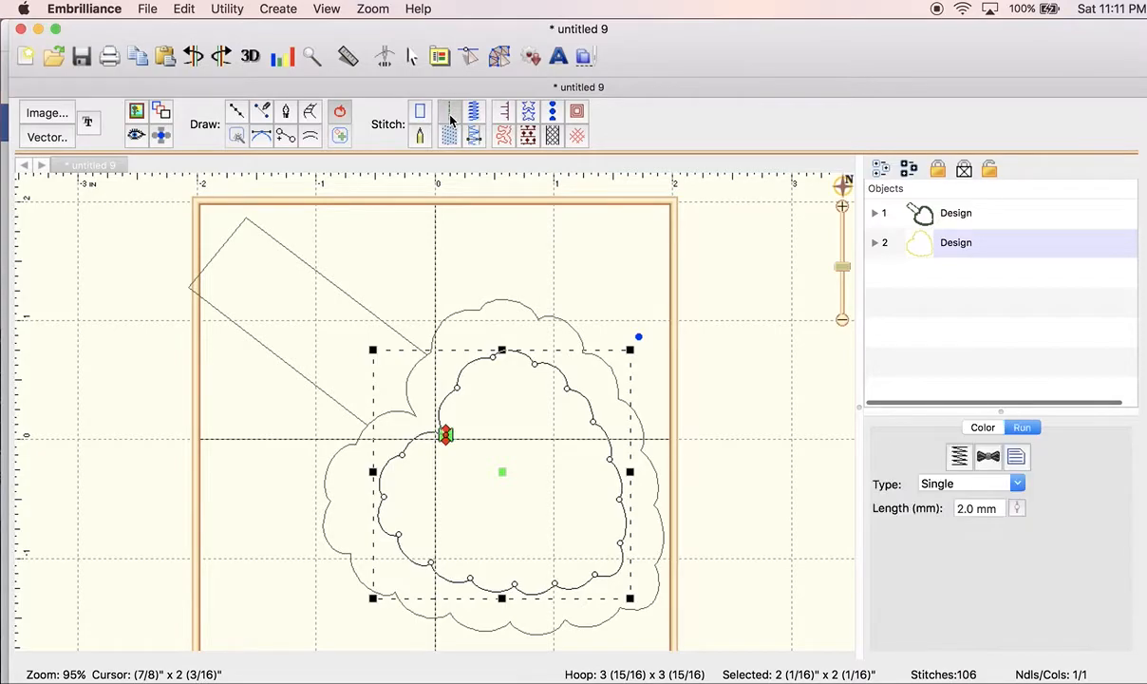
{"action": "left_click", "coordinate": [1017, 485]}
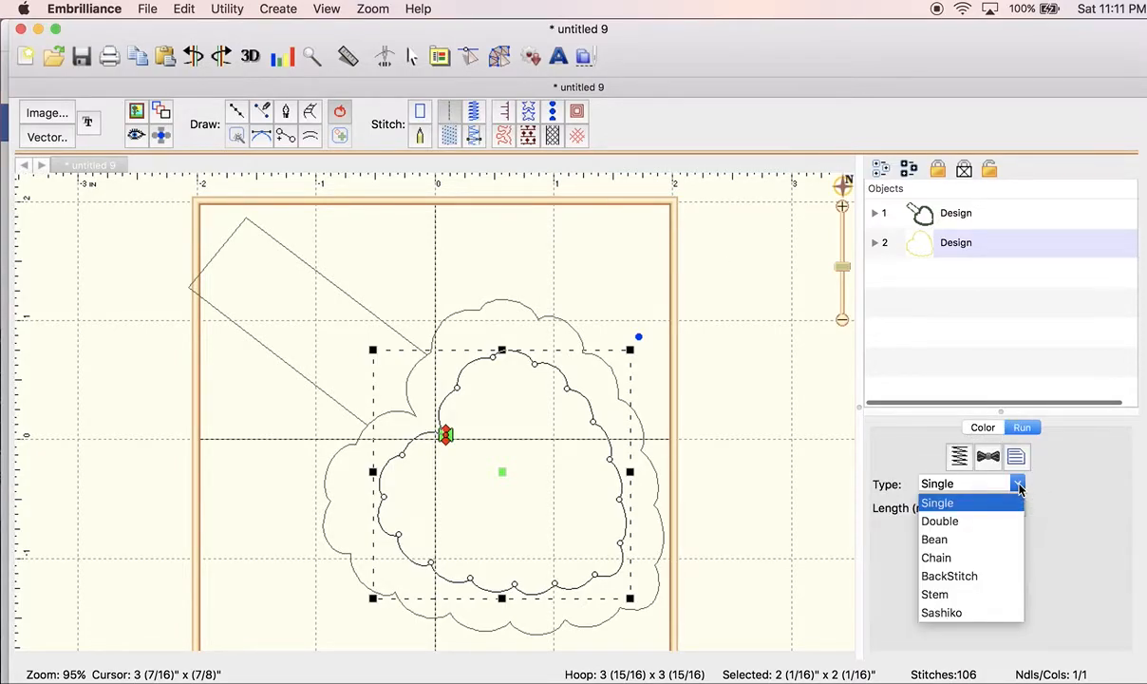
{"action": "left_click", "coordinate": [938, 594]}
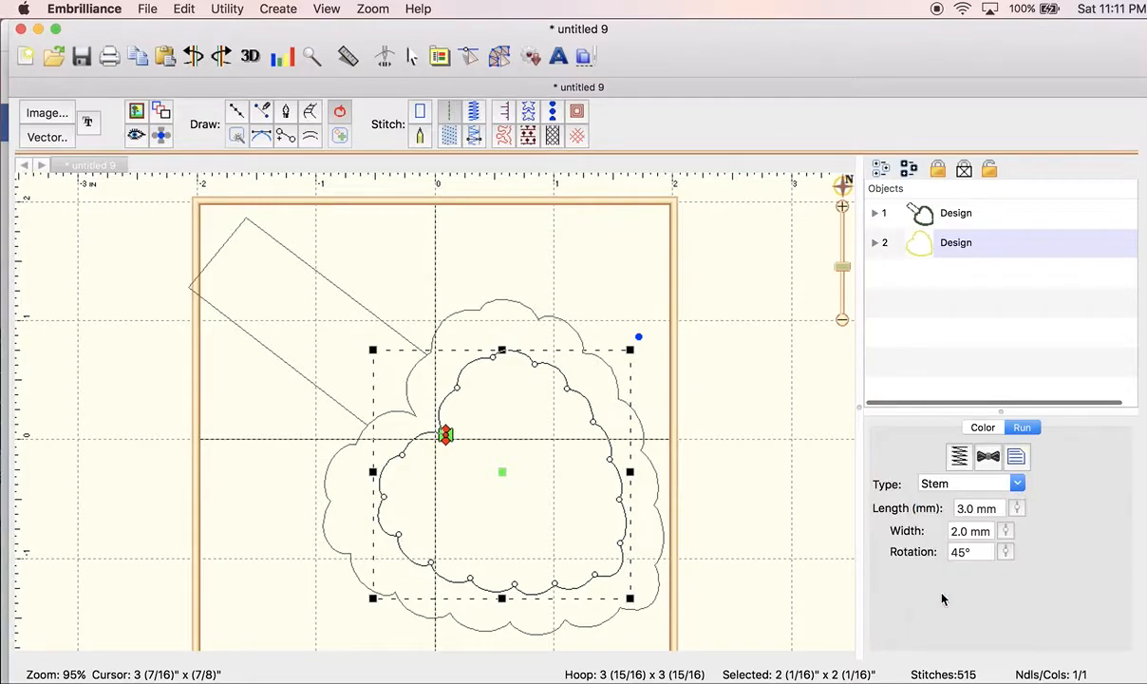
{"action": "left_click", "coordinate": [795, 452]}
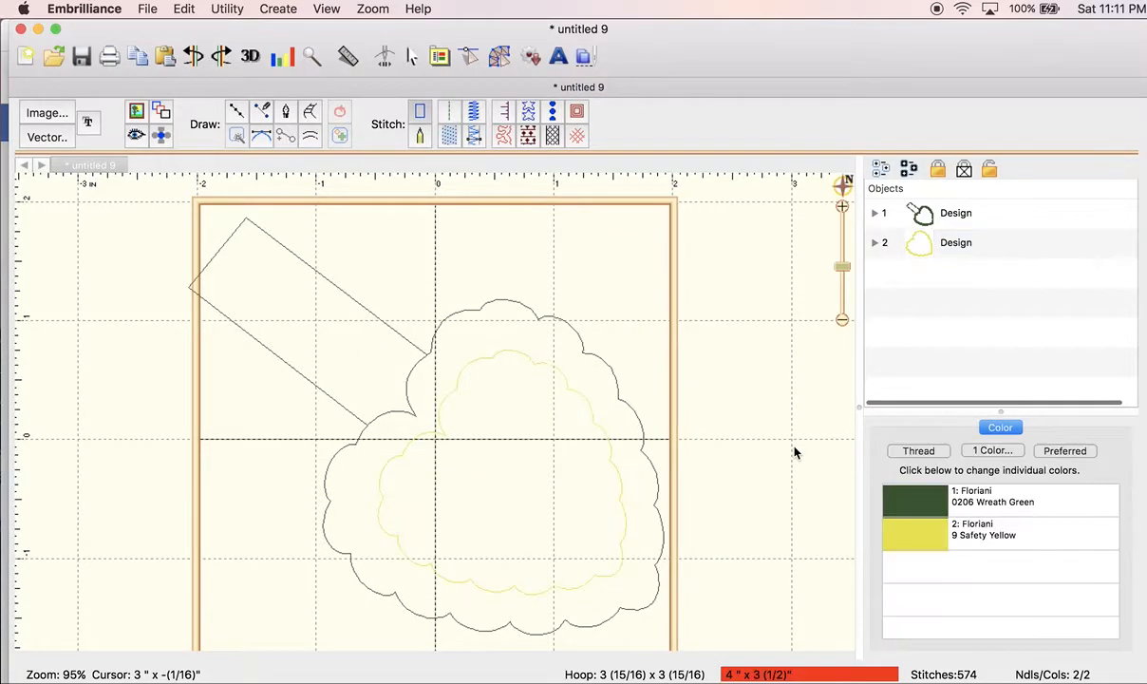
- Preview the stem stitches of the inner yellow heart in the stitch simulator and return to create mode
{"action": "left_click", "coordinate": [384, 59]}
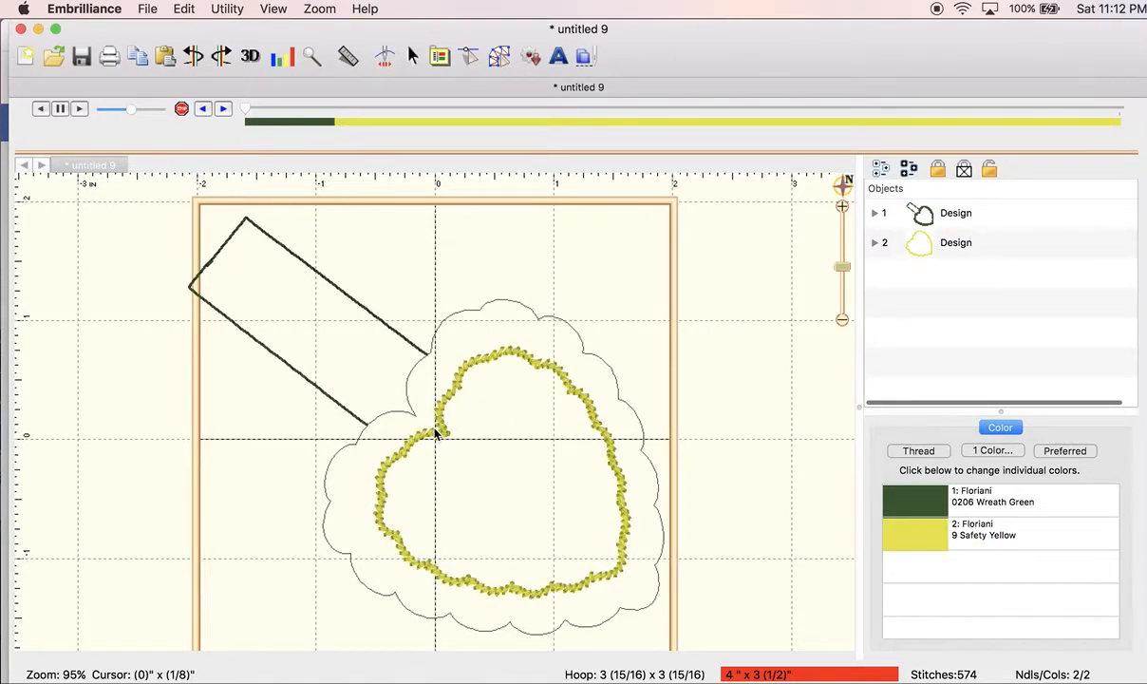
{"action": "left_click", "coordinate": [499, 56]}
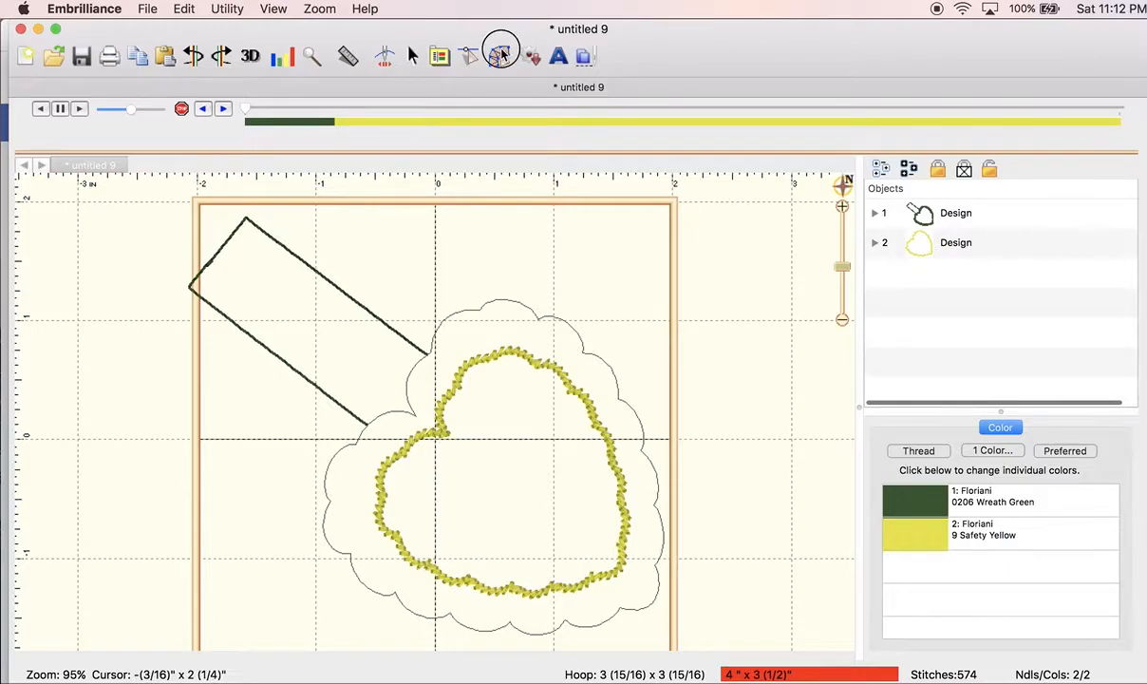
- Try the Chain run type on the inner yellow heart and preview its stitches in the simulator
{"action": "left_click", "coordinate": [955, 243]}
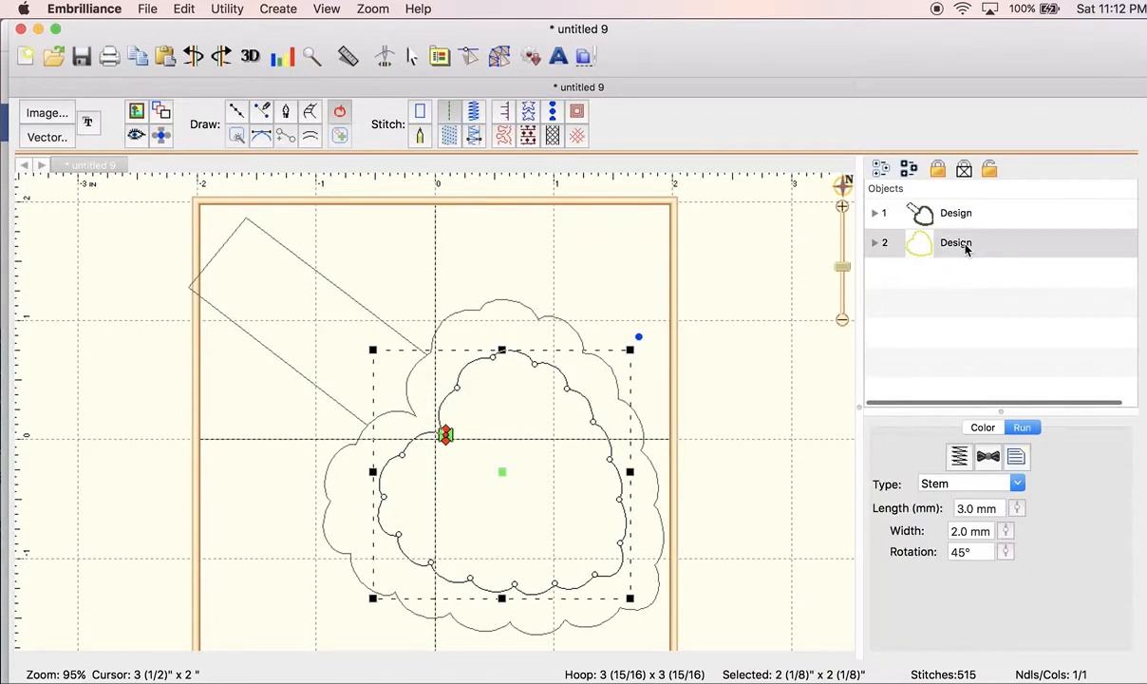
{"action": "left_click", "coordinate": [1014, 484]}
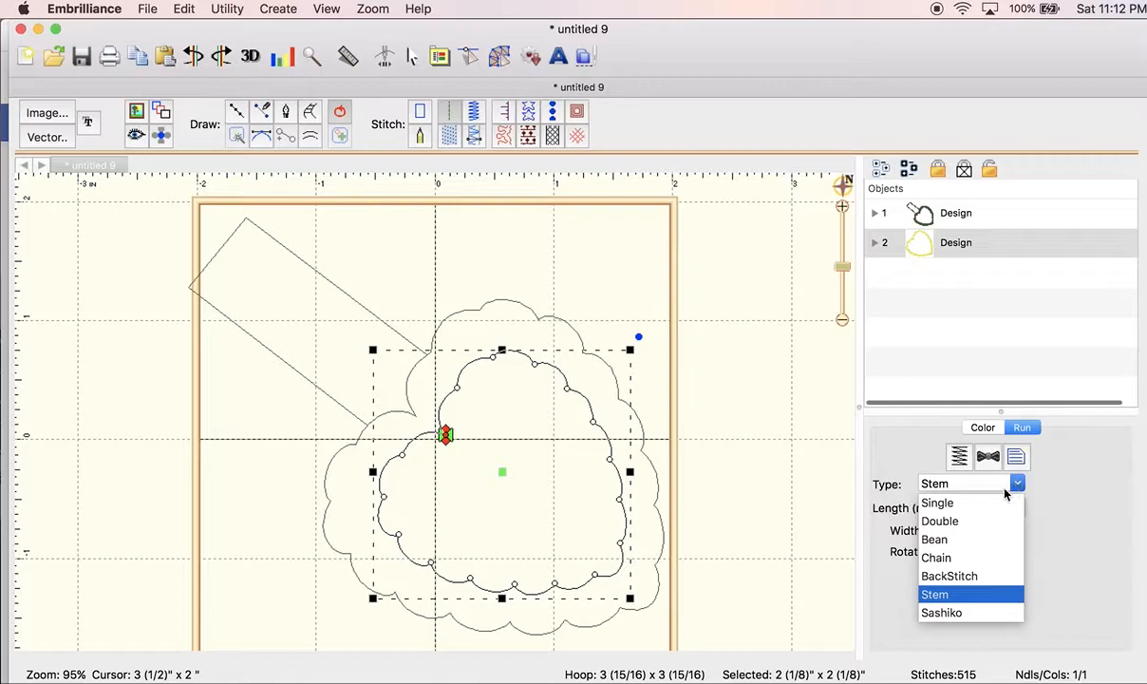
{"action": "left_click", "coordinate": [942, 563]}
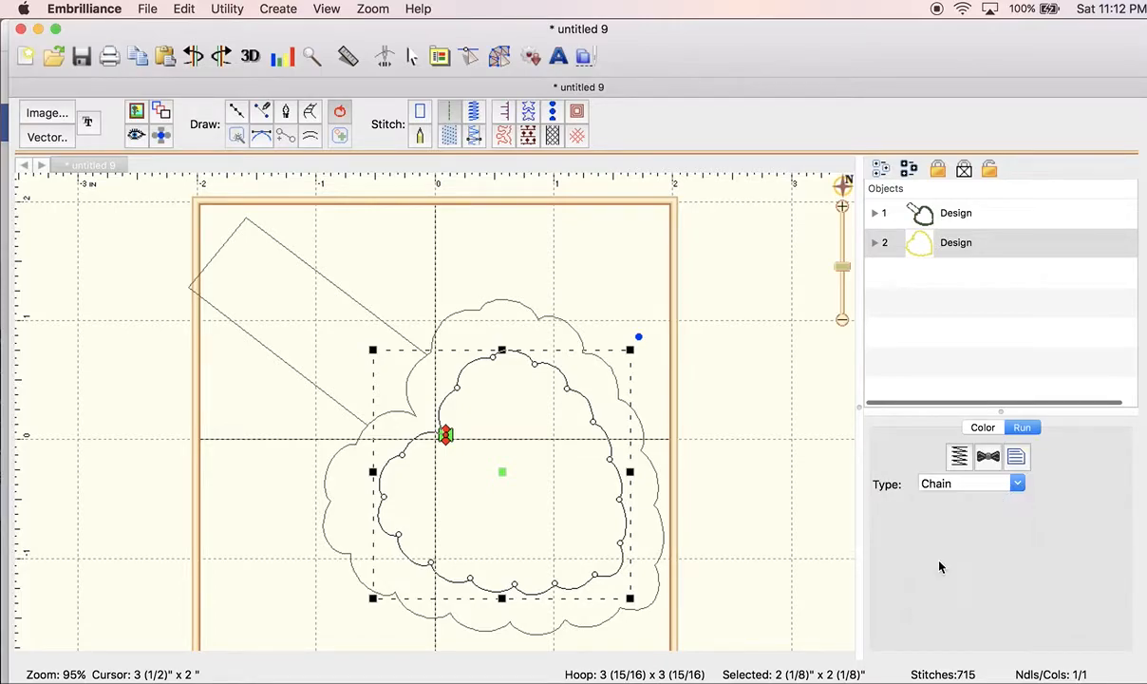
{"action": "left_click", "coordinate": [768, 290]}
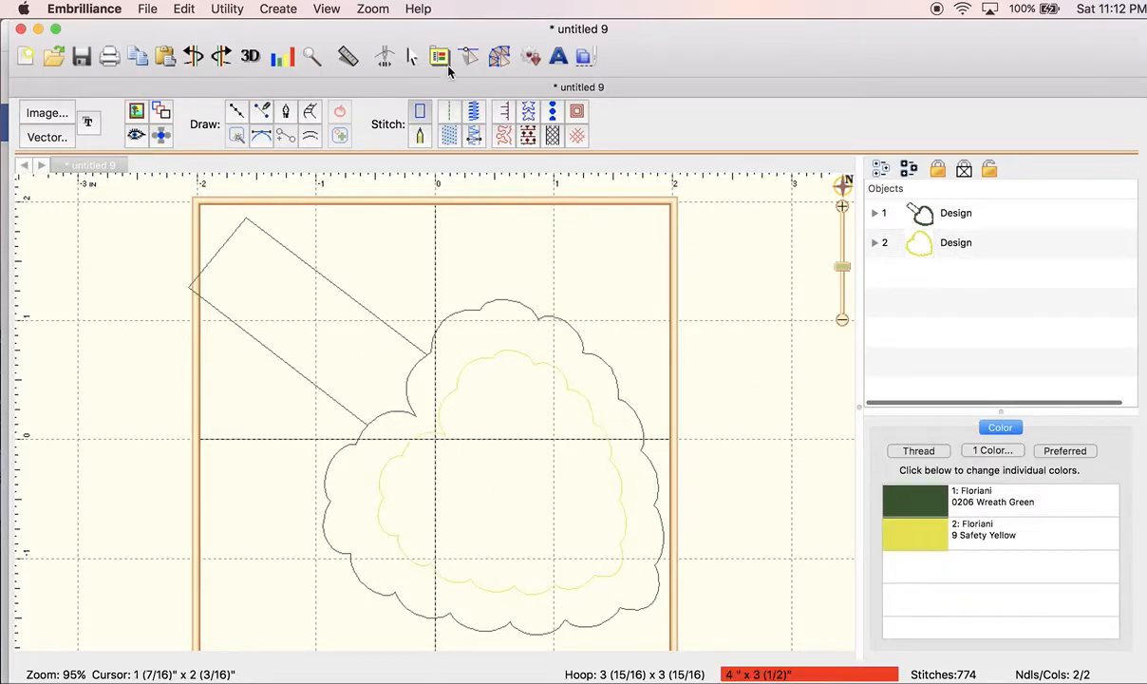
{"action": "left_click", "coordinate": [385, 57]}
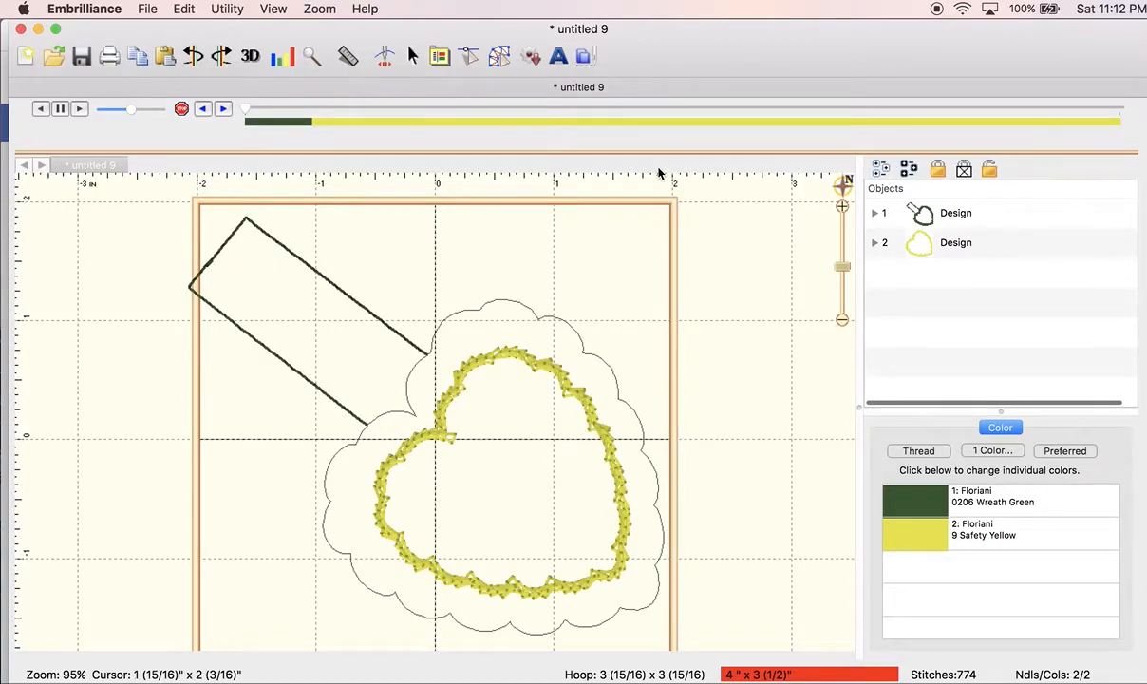
{"action": "left_click", "coordinate": [479, 57]}
- Set the inner yellow heart's run type to Bean and preview its stitches in the simulator
{"action": "left_click", "coordinate": [968, 245]}
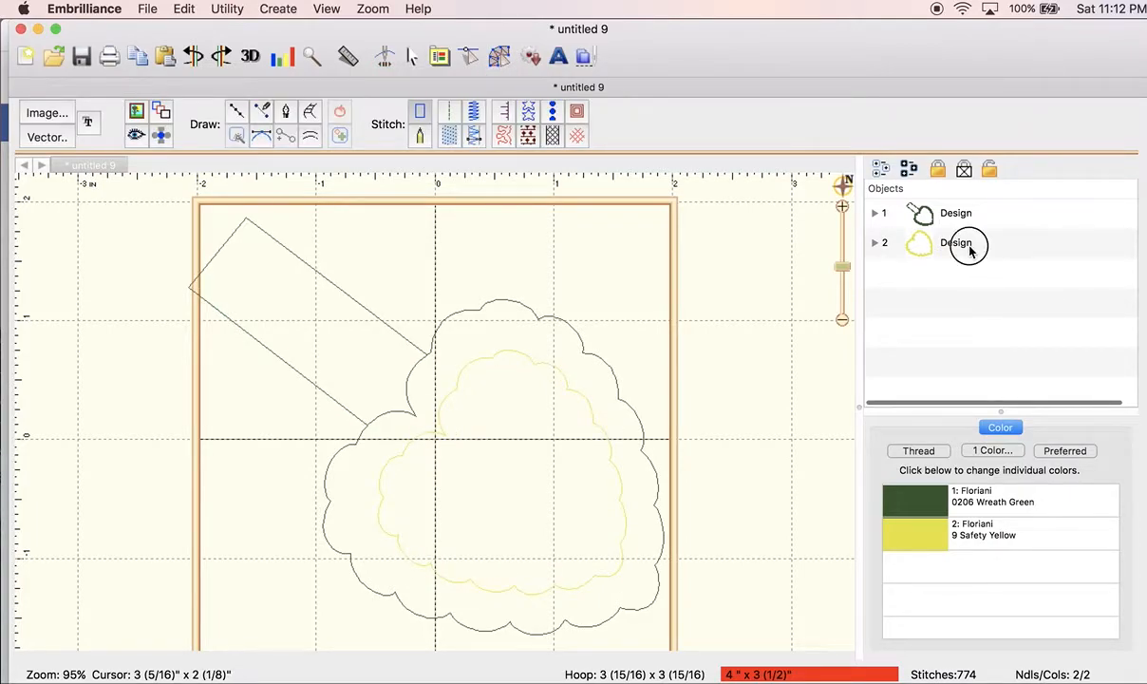
{"action": "left_click", "coordinate": [1018, 484]}
{"action": "left_click", "coordinate": [936, 538]}
{"action": "left_click", "coordinate": [760, 440]}
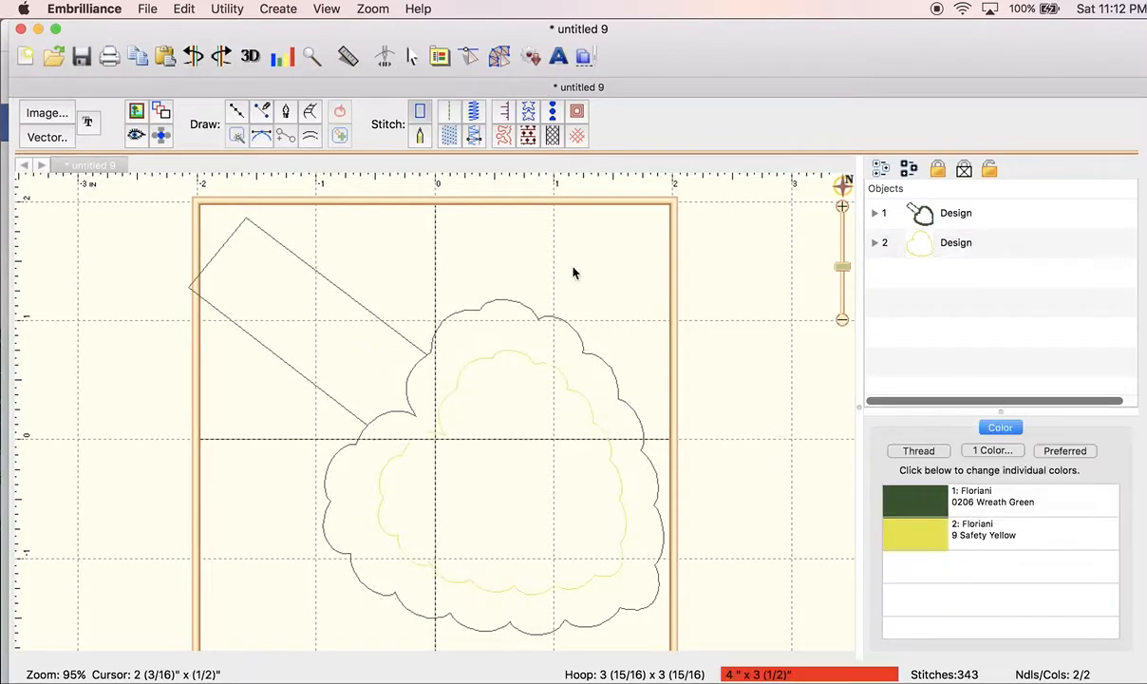
{"action": "left_click", "coordinate": [386, 58]}
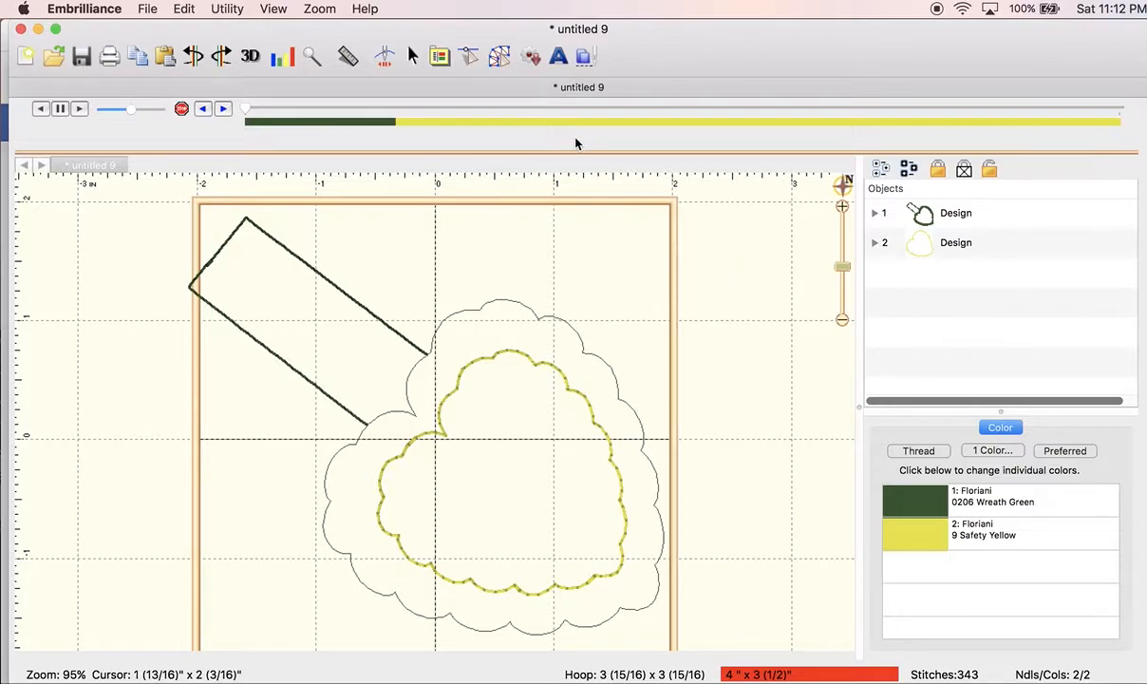
{"action": "left_click", "coordinate": [494, 59]}
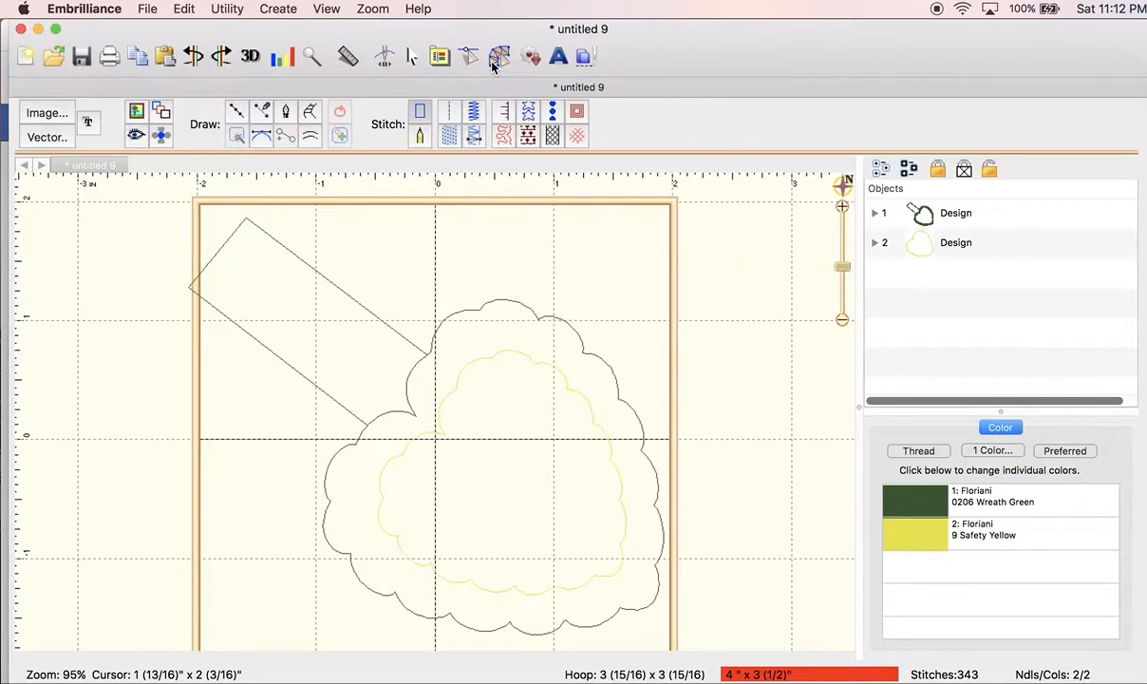
- Begin a third, empty design after the yellow heart and select it
{"action": "left_click", "coordinate": [291, 6]}
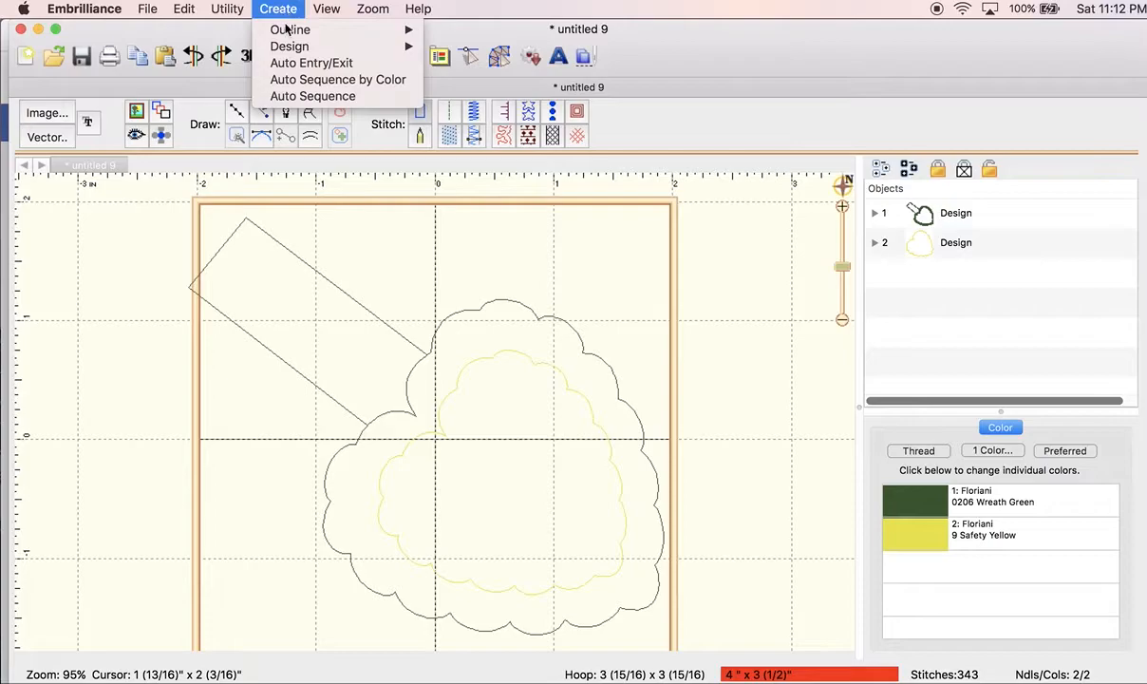
{"action": "mouse_move", "coordinate": [292, 47]}
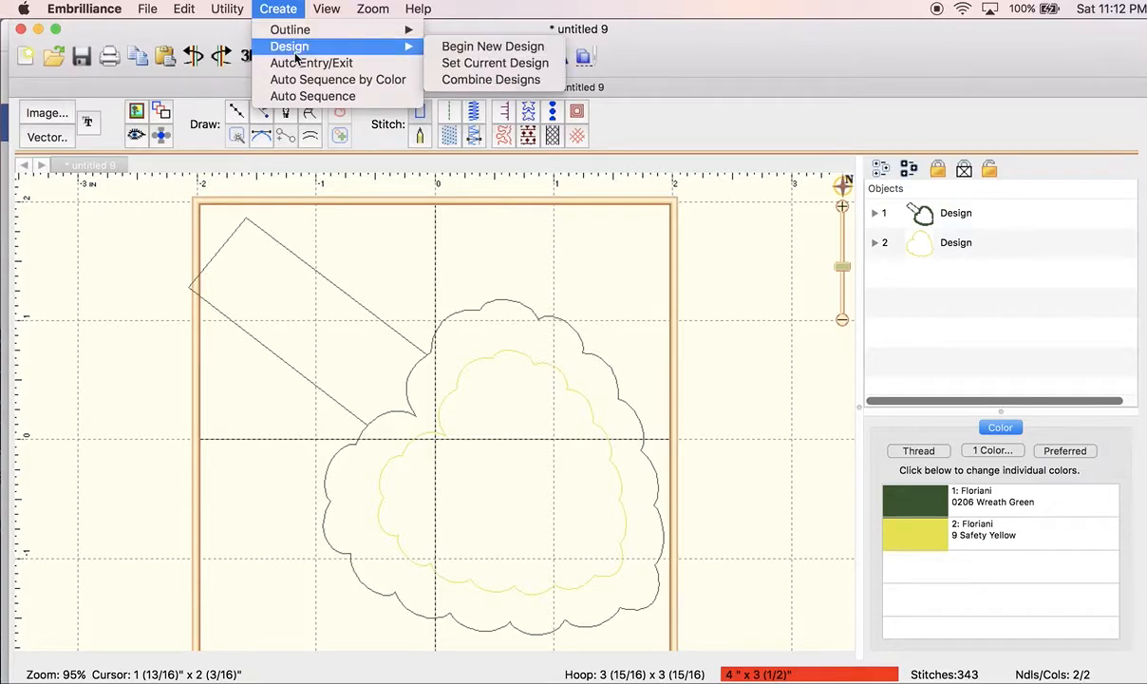
{"action": "left_click", "coordinate": [471, 45]}
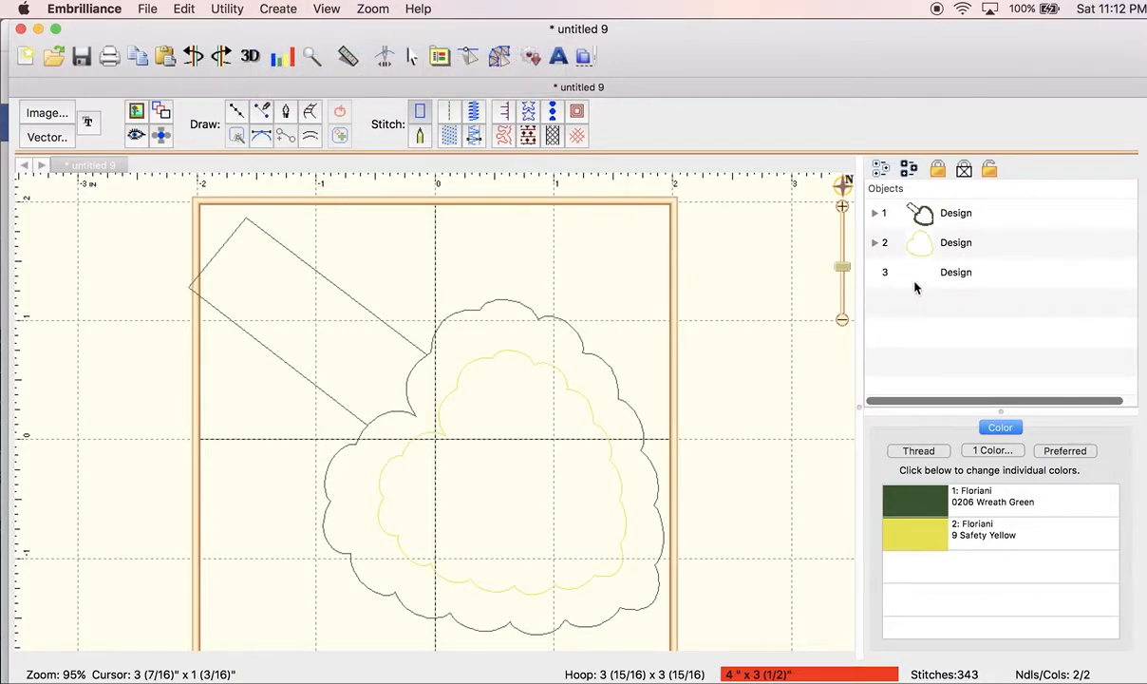
{"action": "left_click", "coordinate": [903, 274]}
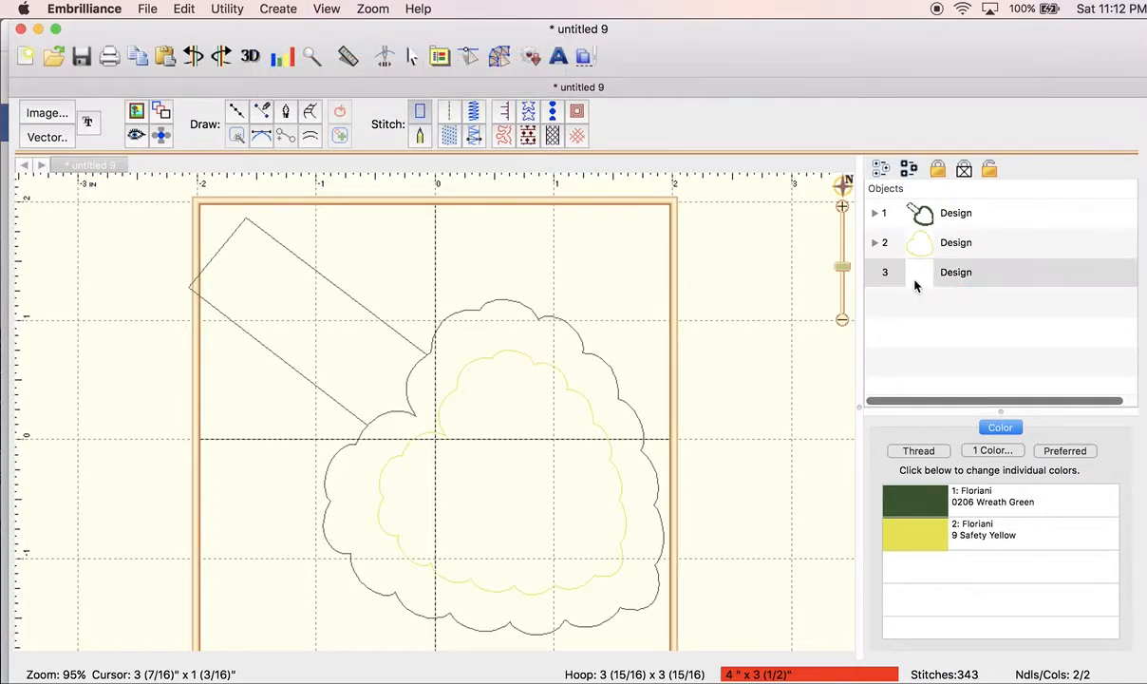
- Insert the outline text "Be mine" in the SignPainter font with the HouseScript Semibold typeface
{"action": "left_click", "coordinate": [88, 123]}
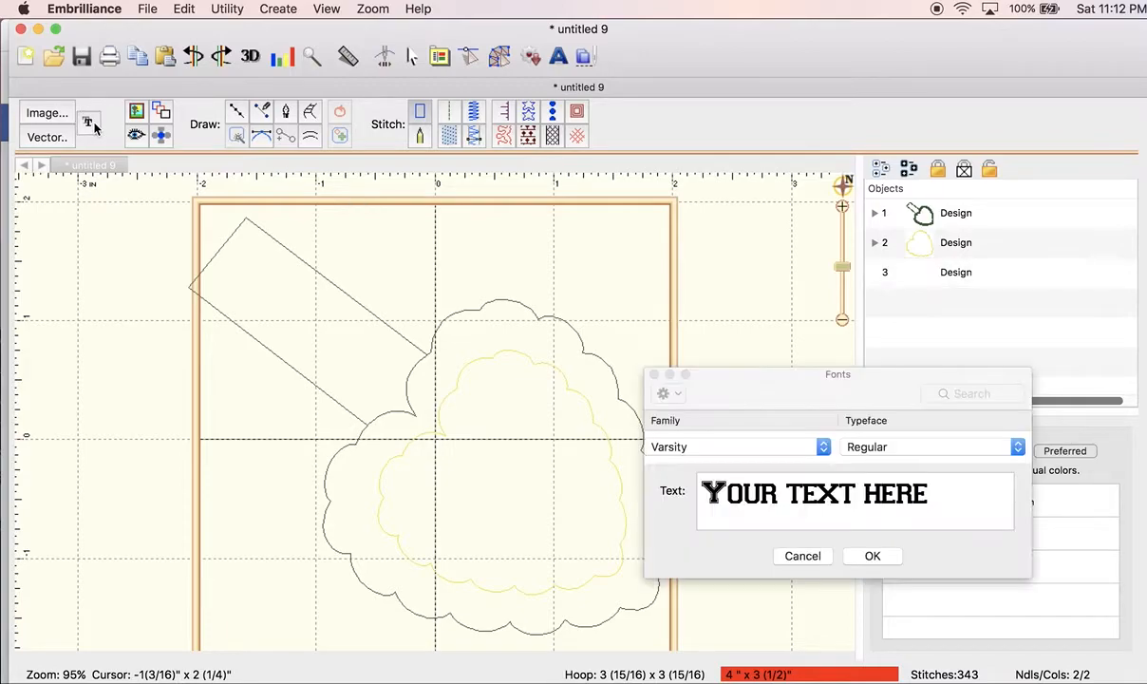
{"action": "left_click", "coordinate": [732, 499]}
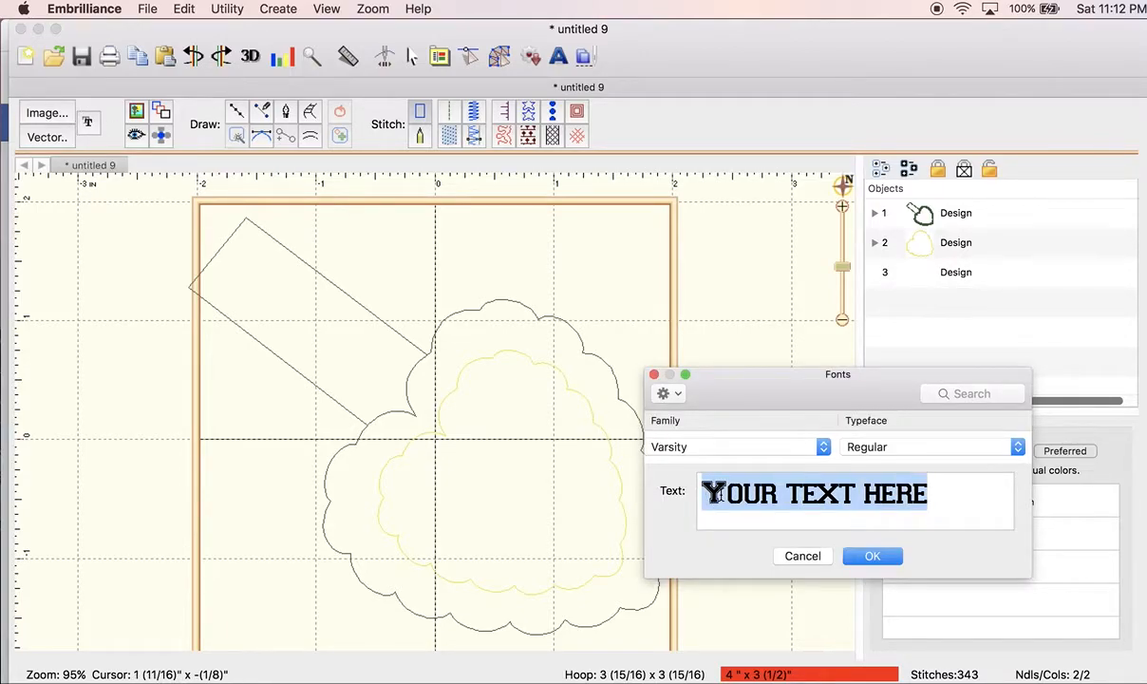
{"action": "type", "text": "BE MINE"}
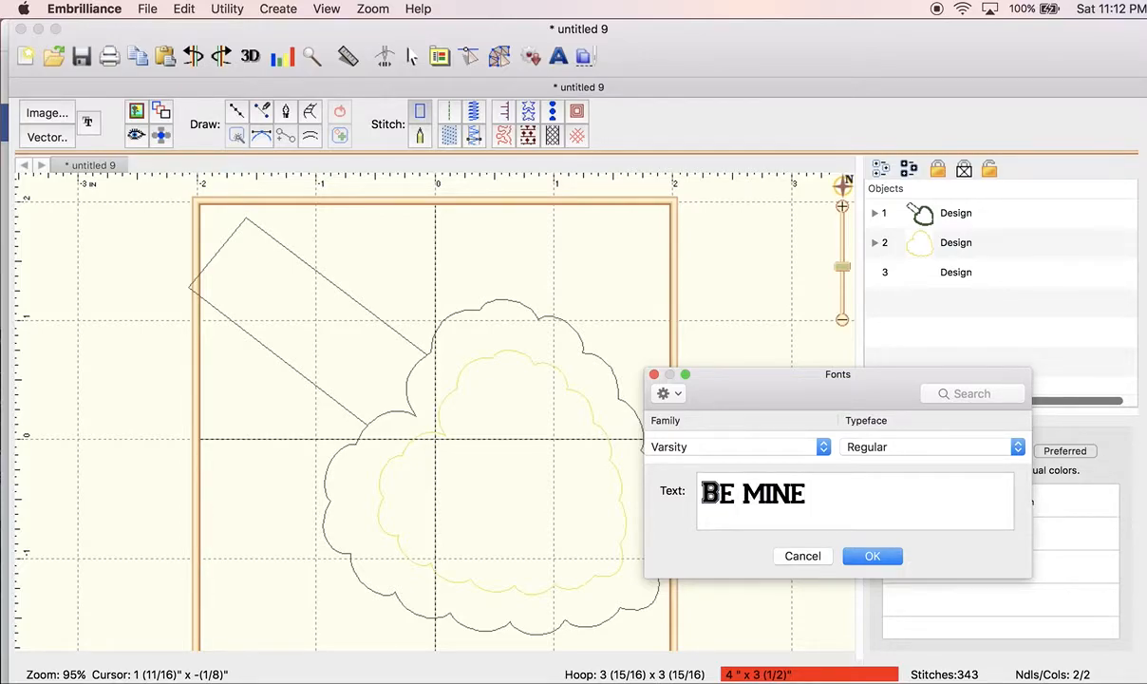
{"action": "left_click_drag", "start_coordinate": [832, 492], "coordinate": [722, 448]}
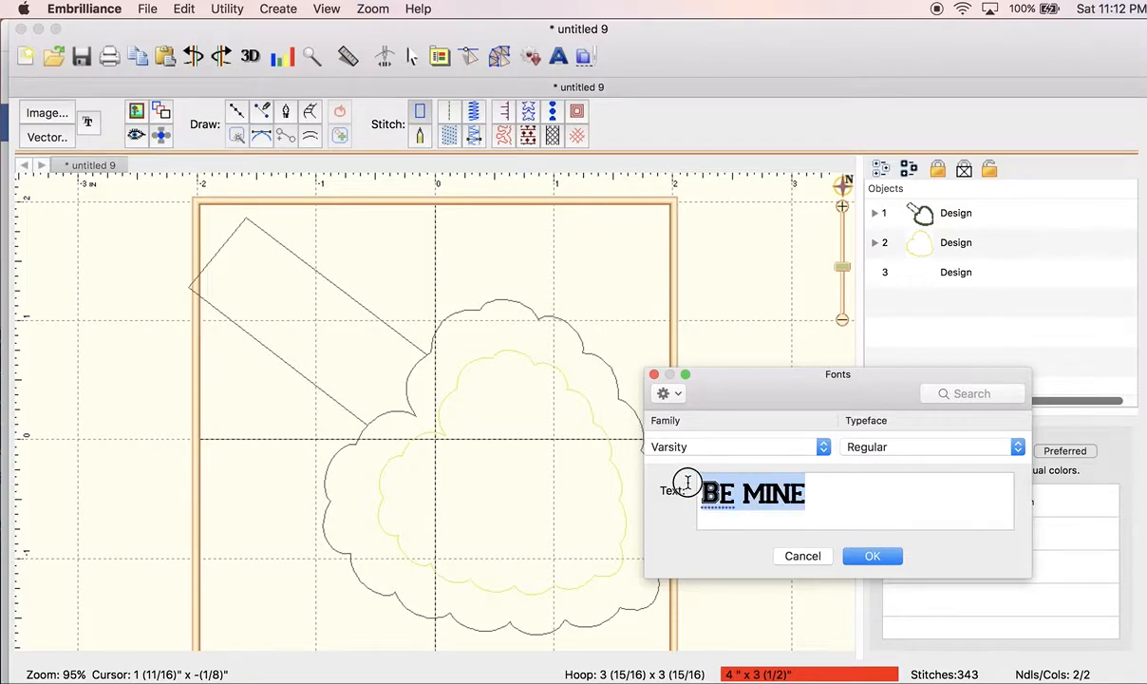
{"action": "left_click", "coordinate": [822, 446]}
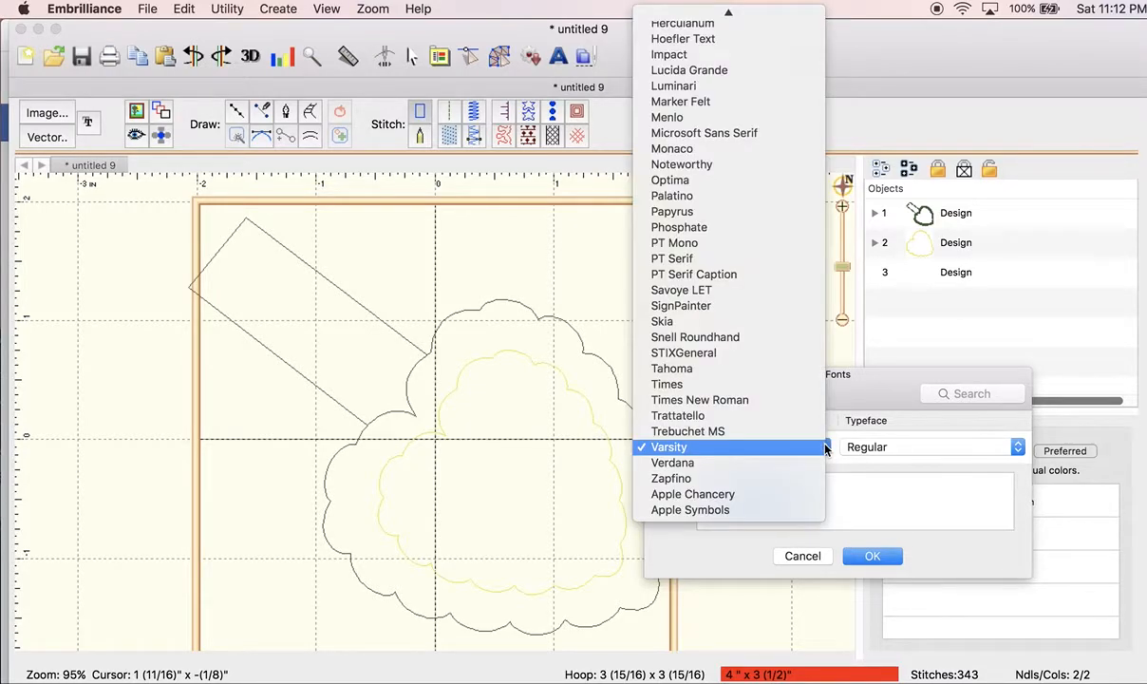
{"action": "left_click", "coordinate": [783, 310]}
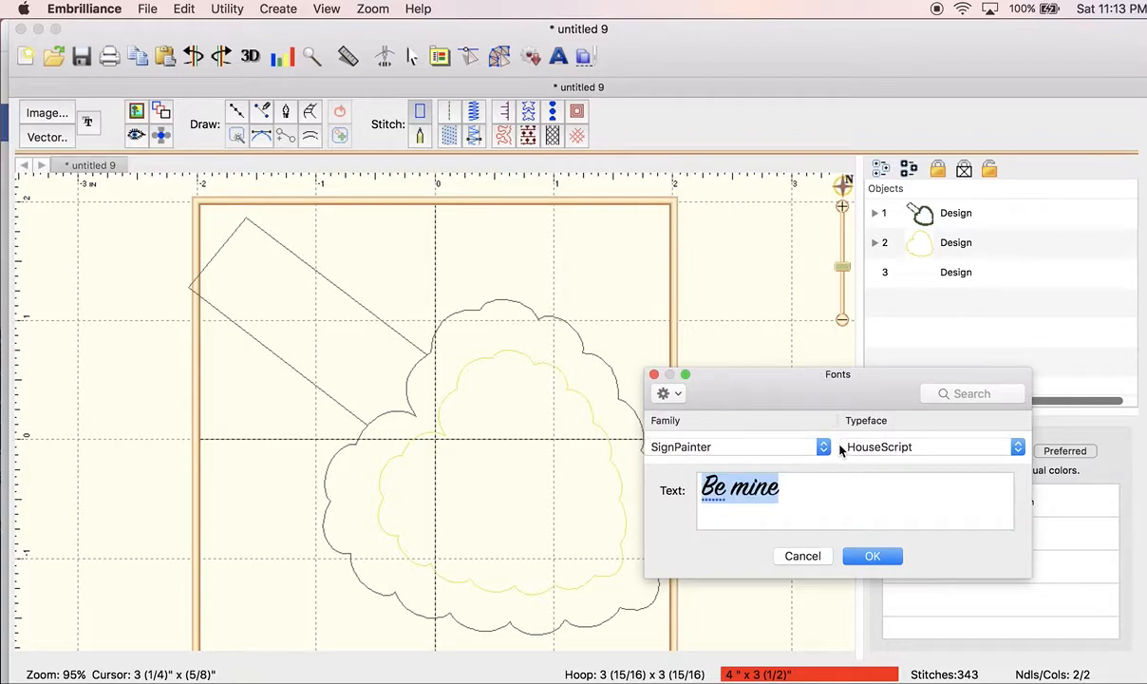
{"action": "left_click", "coordinate": [1018, 446]}
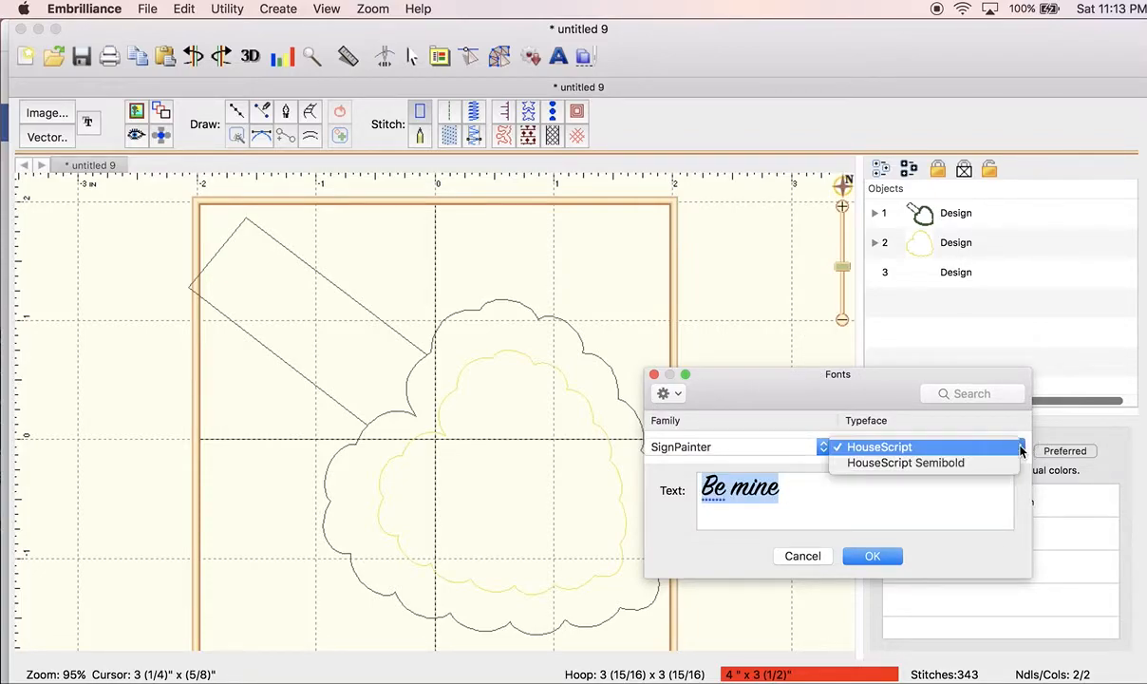
{"action": "left_click", "coordinate": [961, 462]}
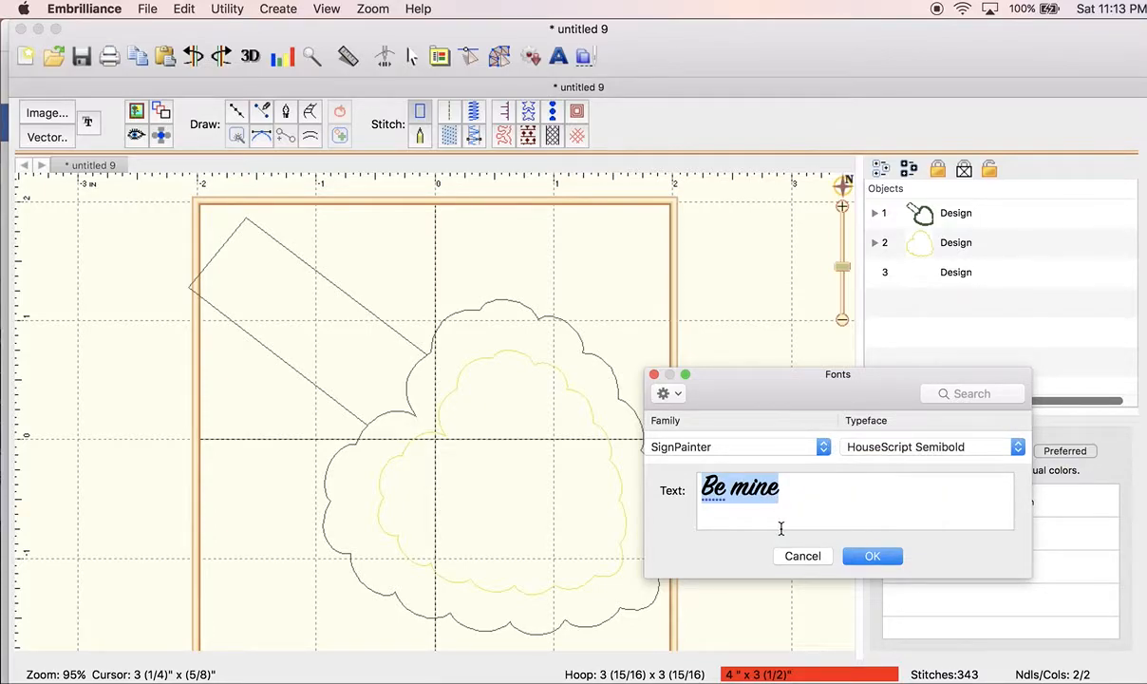
{"action": "left_click", "coordinate": [866, 556]}
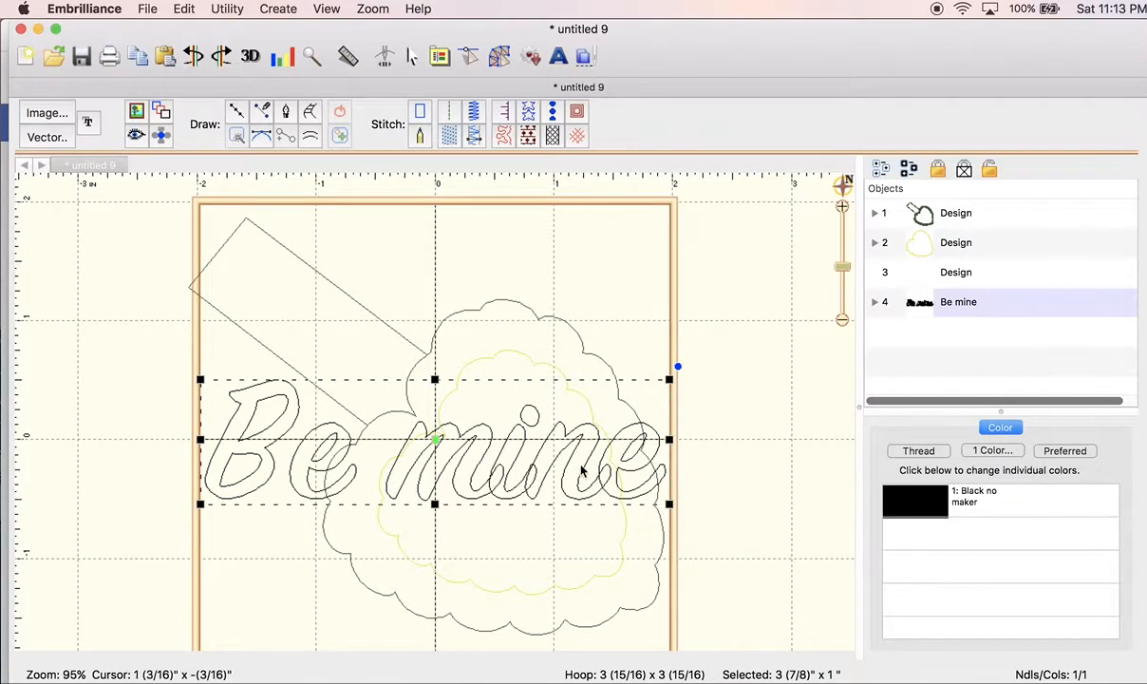
- Try fitting "Be mine" diagonally over the hearts with fill stitches at about 1 9/16 by 2 7/16 inches, and delete the lettering
{"action": "left_click_drag", "start_coordinate": [677, 367], "coordinate": [468, 285]}
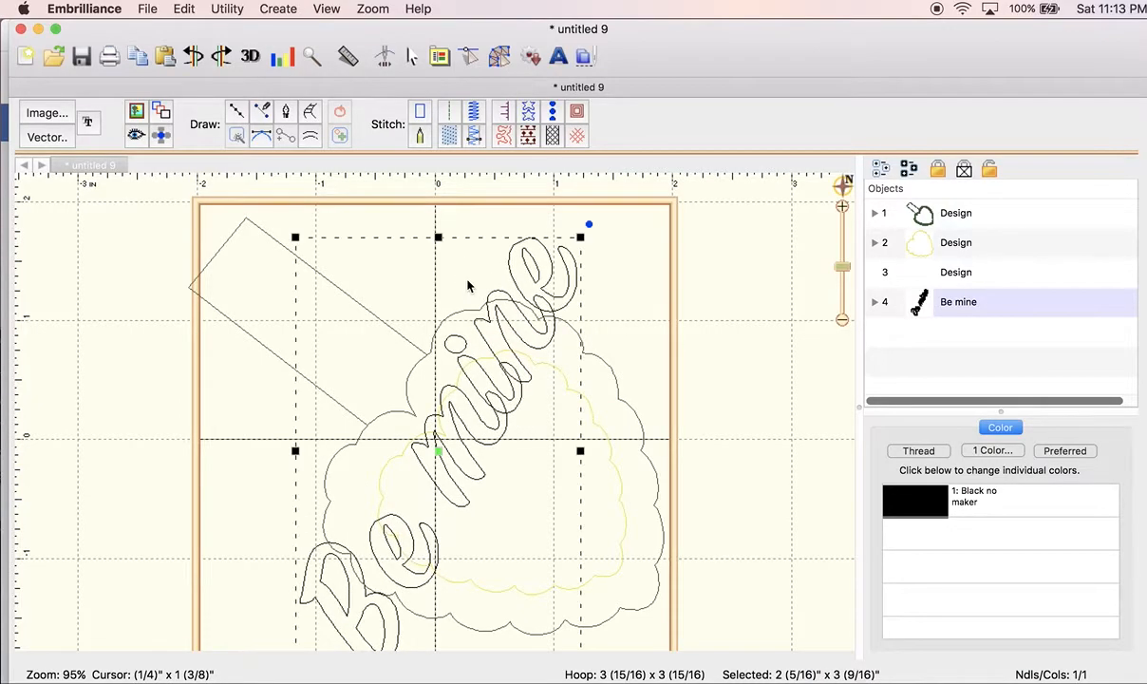
{"action": "left_click", "coordinate": [450, 136]}
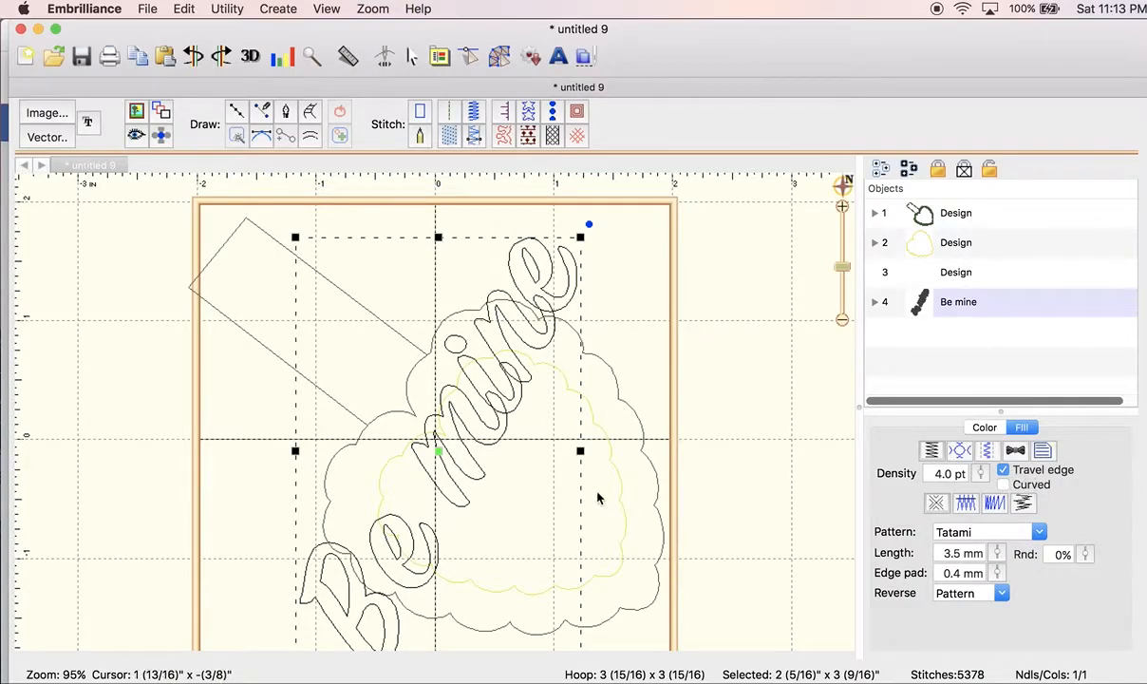
{"action": "left_click_drag", "start_coordinate": [295, 237], "coordinate": [309, 253]}
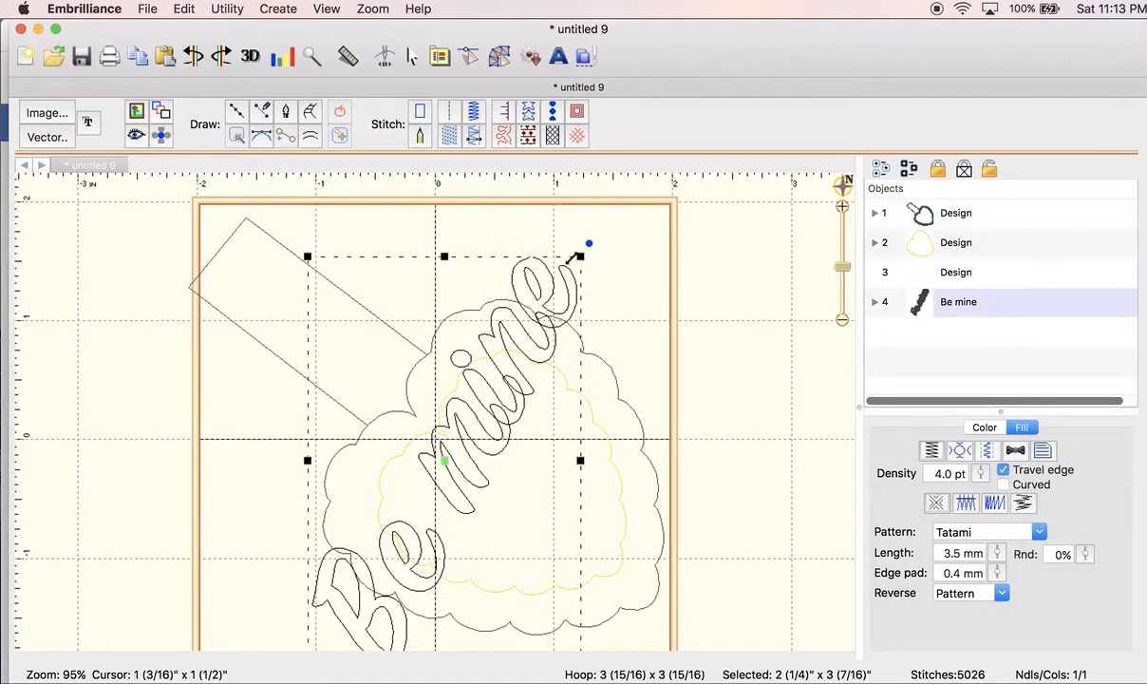
{"action": "left_click_drag", "start_coordinate": [583, 259], "coordinate": [470, 357]}
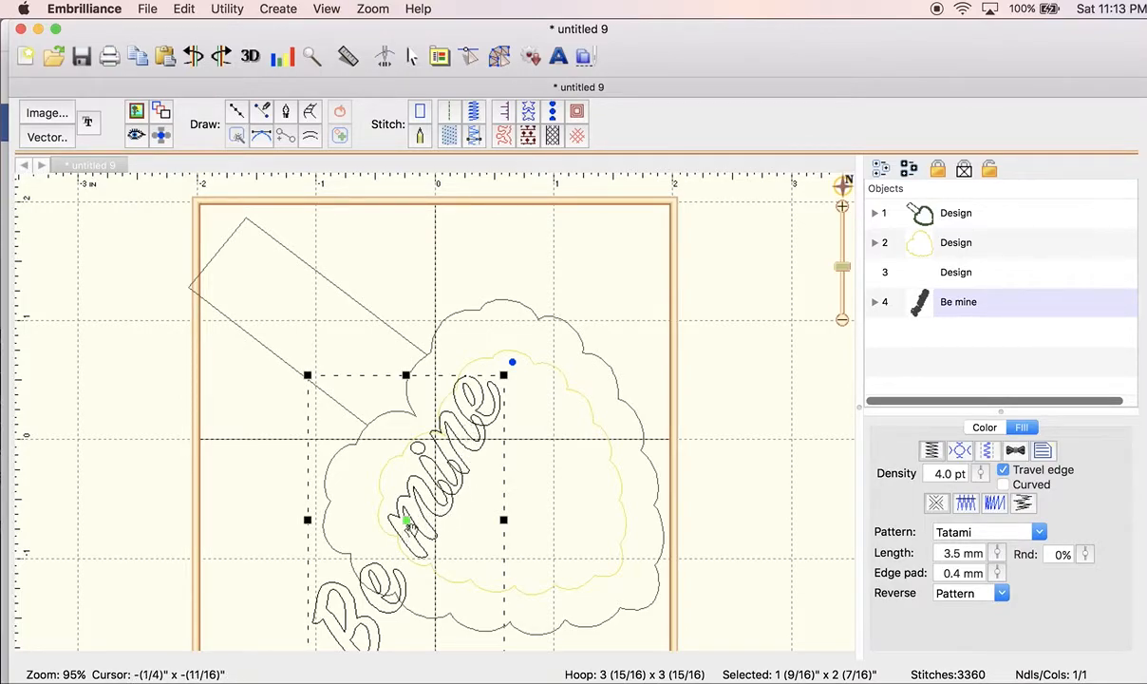
{"action": "left_click_drag", "start_coordinate": [408, 521], "coordinate": [481, 472]}
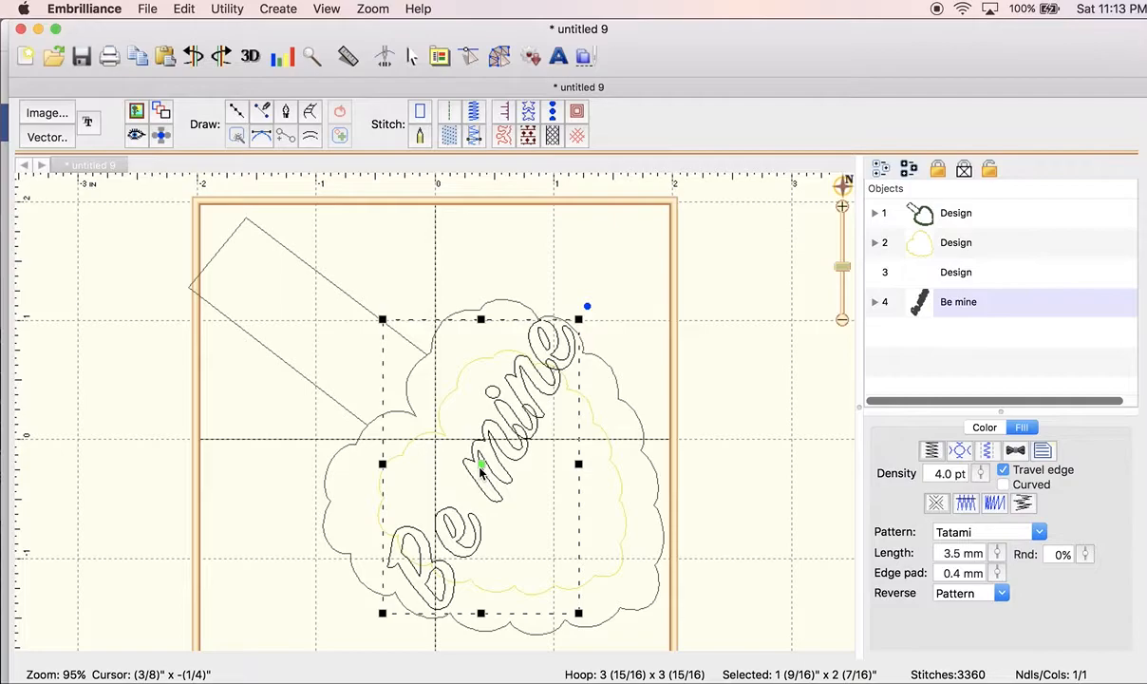
{"action": "key", "text": "Delete"}
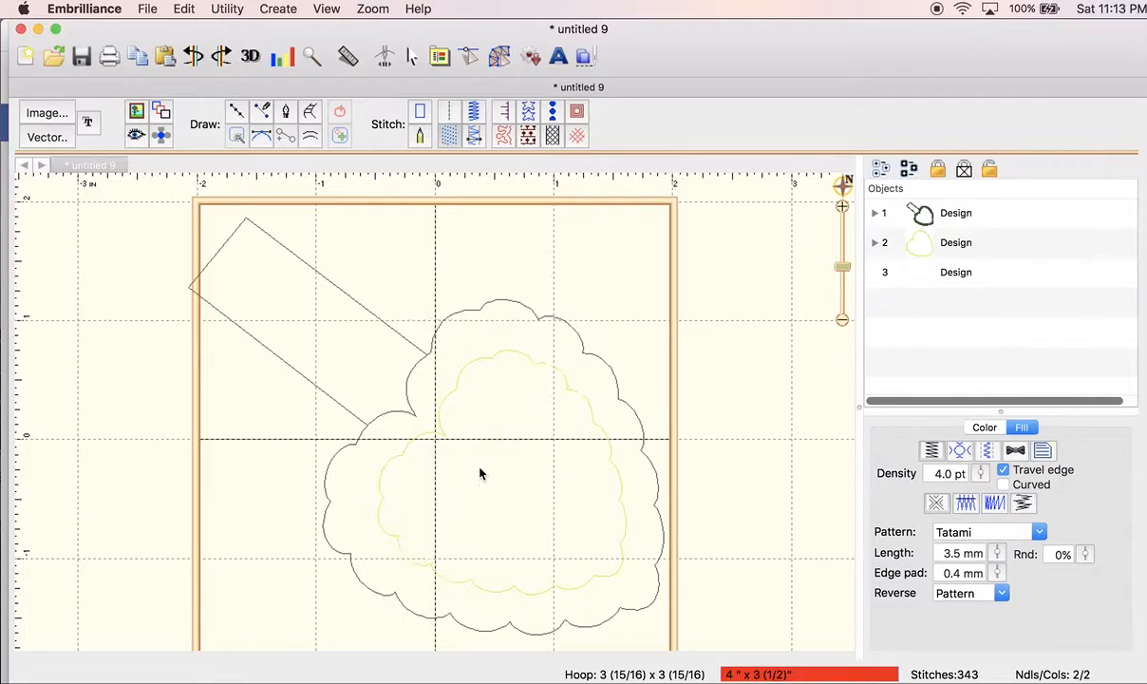
- Insert the word "Be" as outline text in SignPainter HouseScript Semibold
{"action": "left_click", "coordinate": [88, 122]}
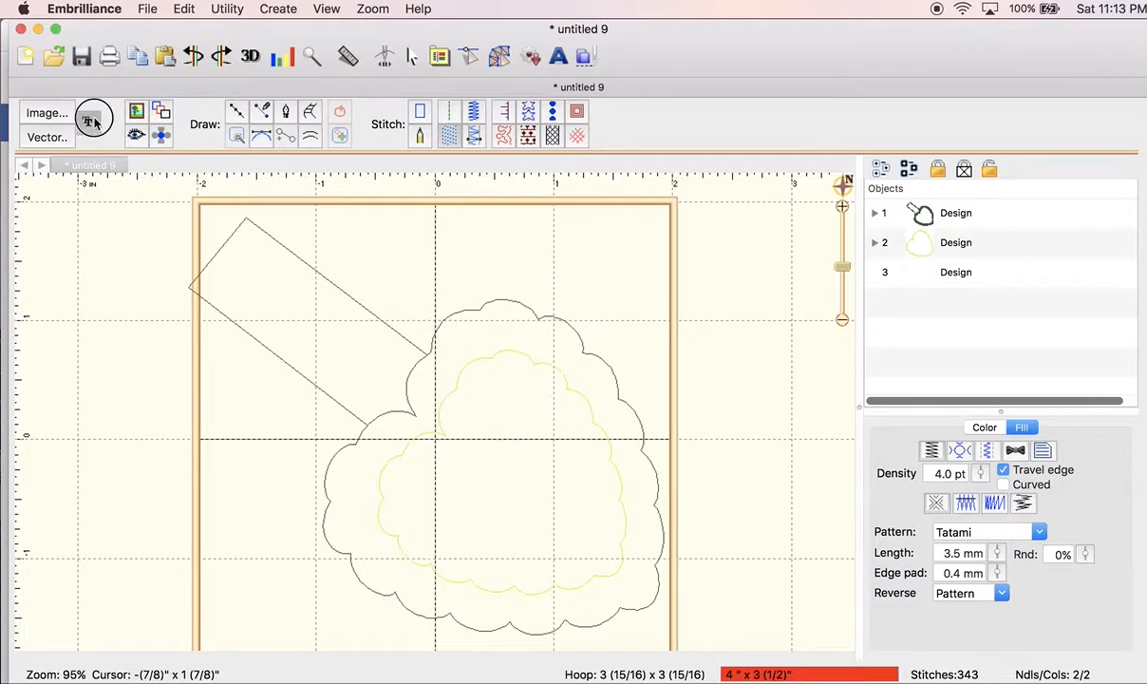
{"action": "left_click", "coordinate": [858, 482]}
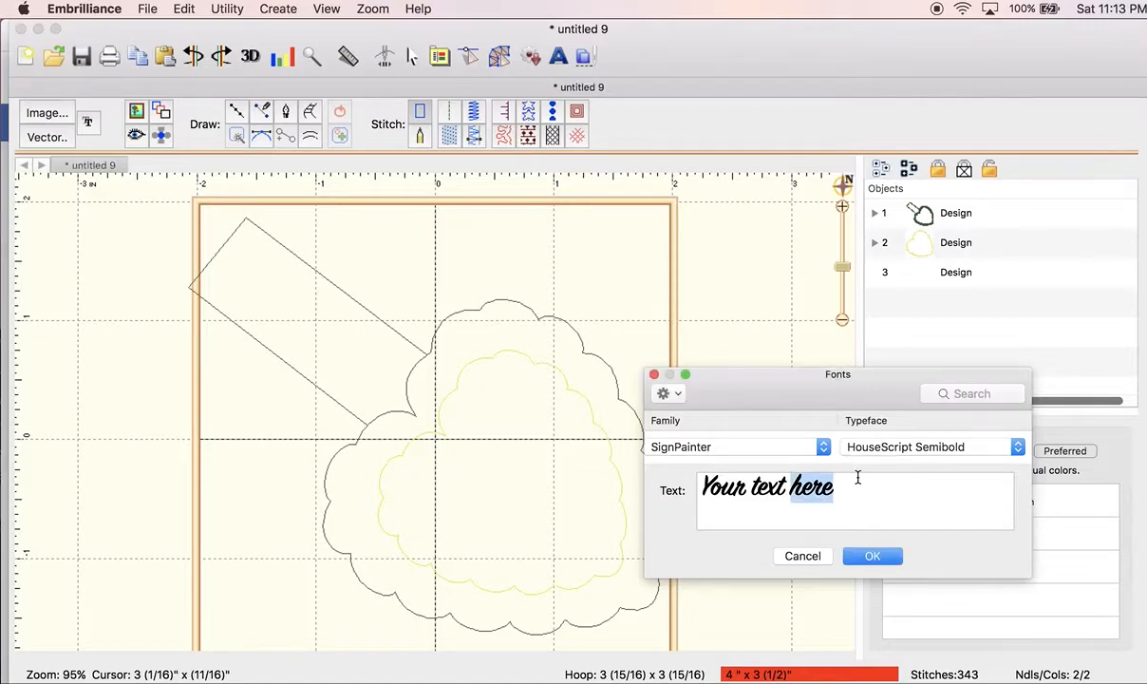
{"action": "type", "text": "Be"}
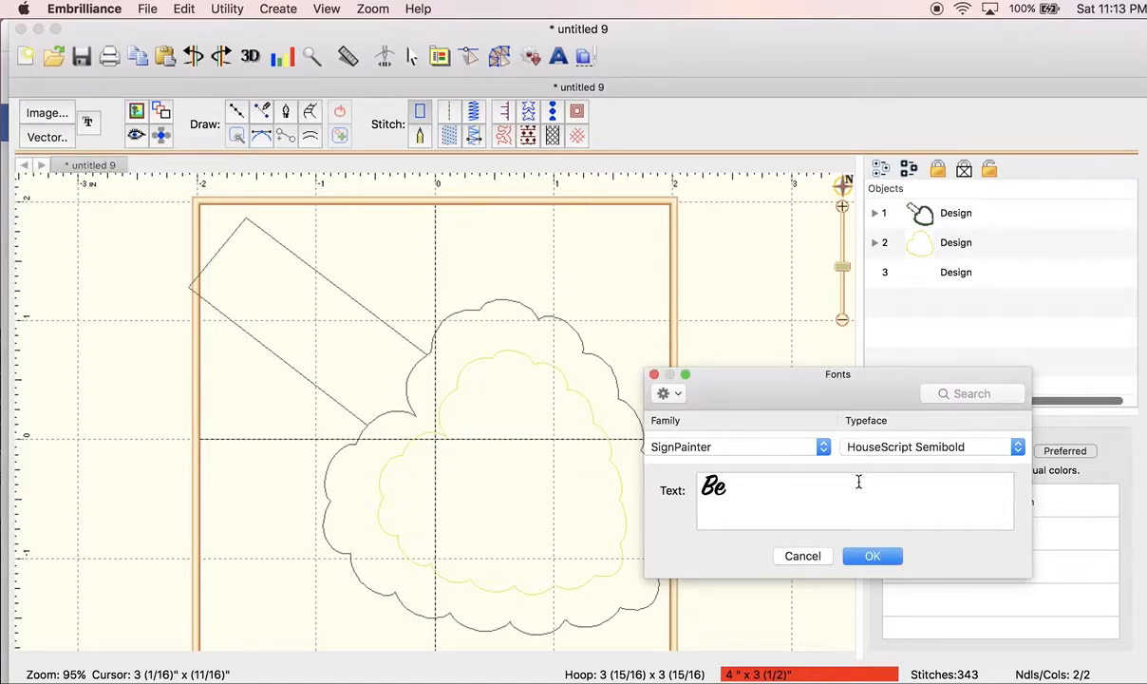
{"action": "left_click", "coordinate": [875, 557]}
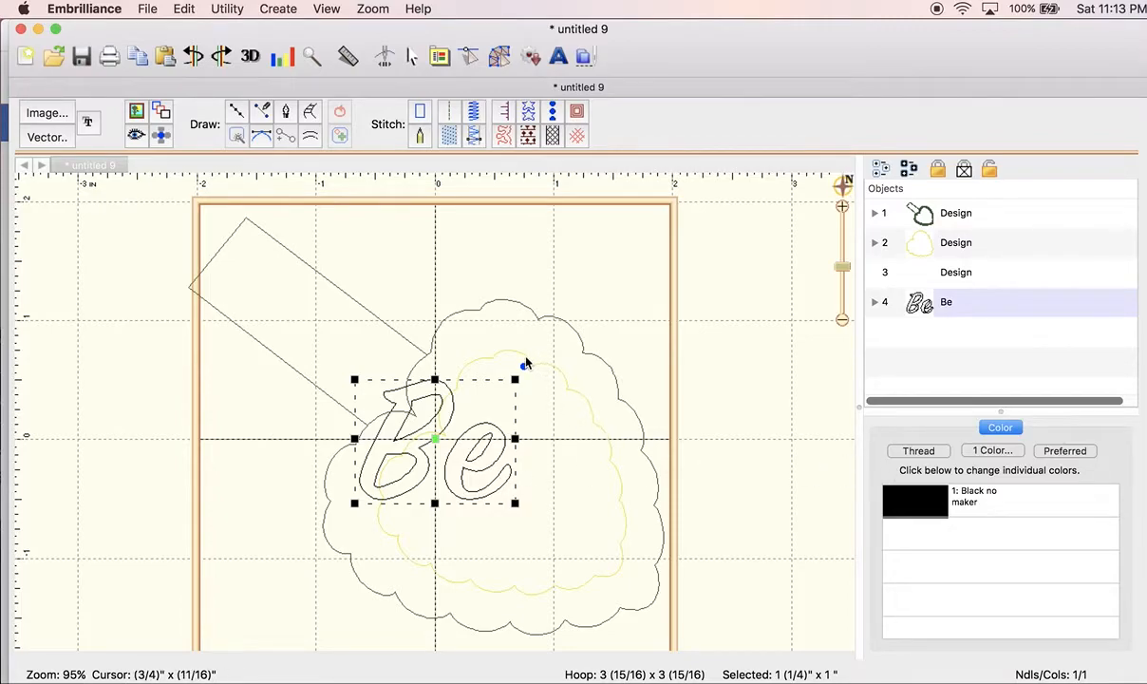
- Rotate "Be" diagonally, shrink it to about 5/8 by 11/16 inches and place it inside the yellow heart's lower-left lobe
{"action": "left_click_drag", "start_coordinate": [524, 362], "coordinate": [403, 344]}
{"action": "left_click_drag", "start_coordinate": [516, 365], "coordinate": [457, 441]}
{"action": "left_click_drag", "start_coordinate": [420, 491], "coordinate": [450, 498]}
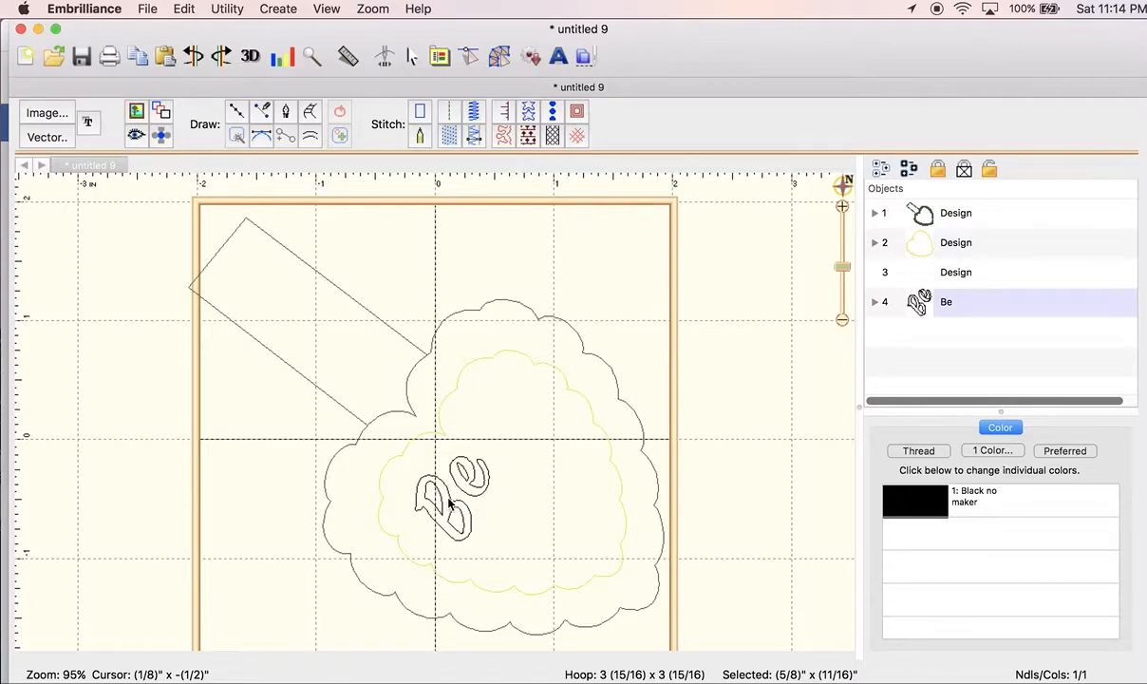
- Convert "Be" to fill stitches and insert "Mine" as outline text in SignPainter HouseScript Semibold
{"action": "left_click", "coordinate": [450, 135]}
{"action": "left_click", "coordinate": [719, 336]}
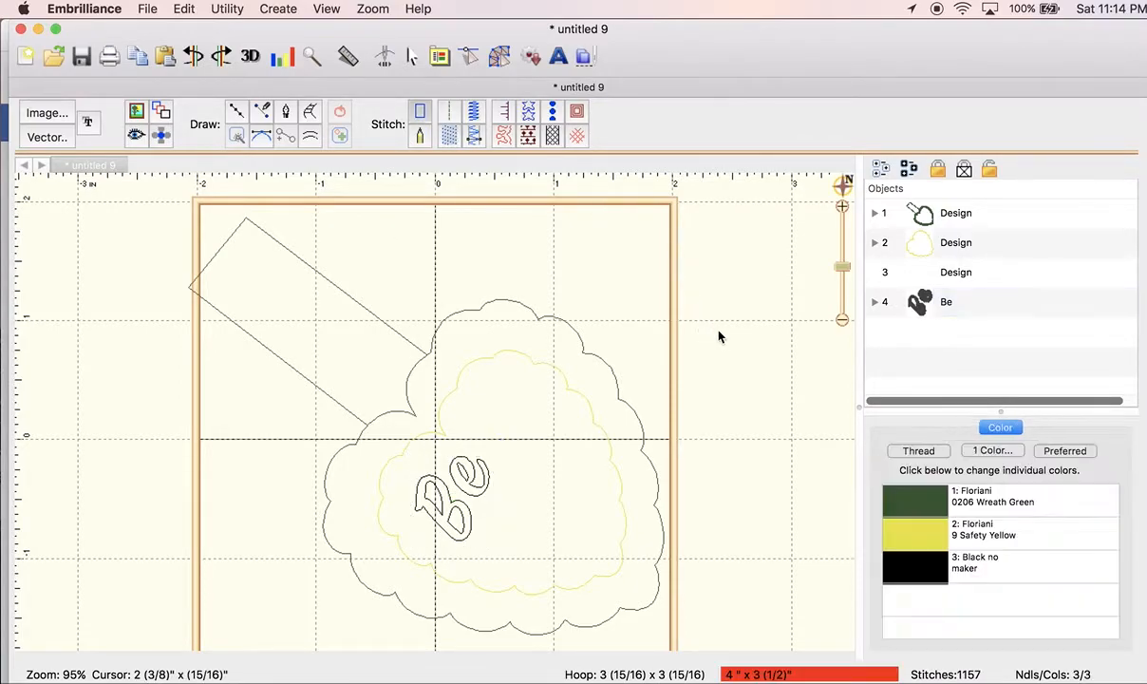
{"action": "left_click", "coordinate": [86, 122]}
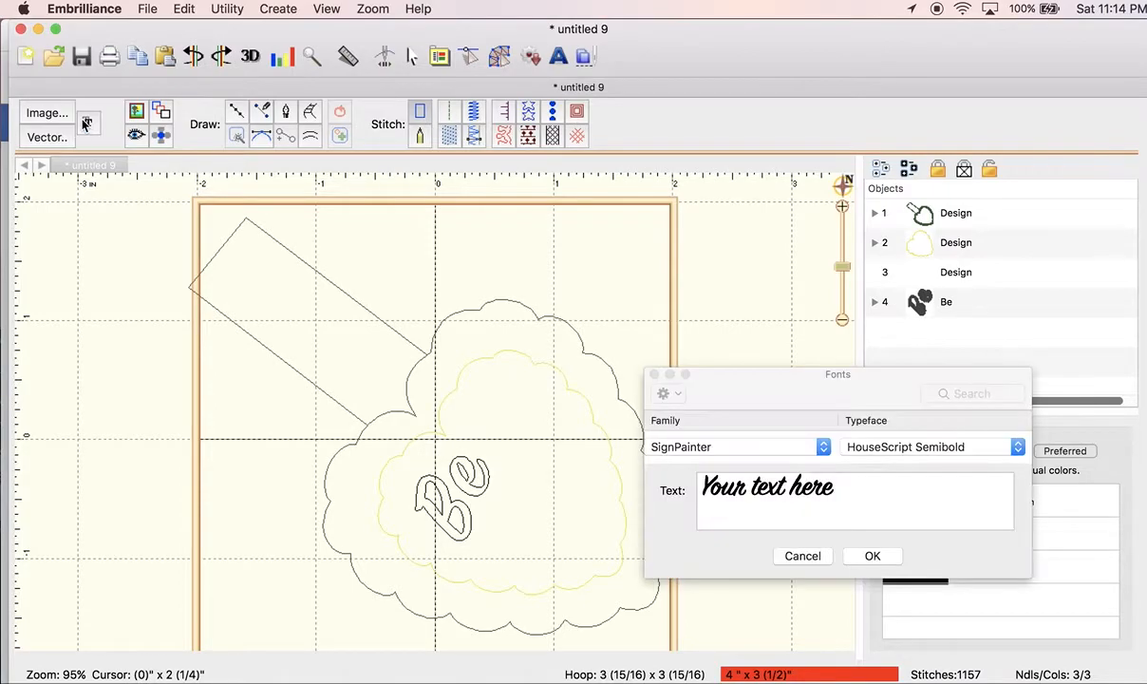
{"action": "double_click", "coordinate": [770, 488]}
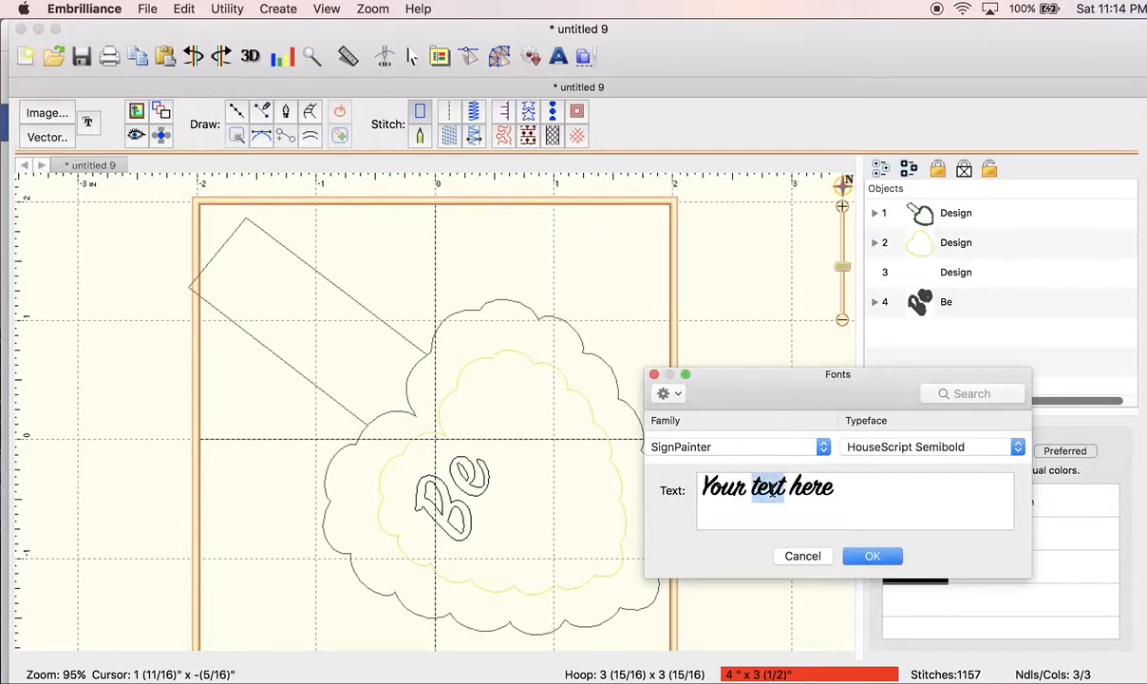
{"action": "key", "text": "super+a"}
{"action": "type", "text": "Mine"}
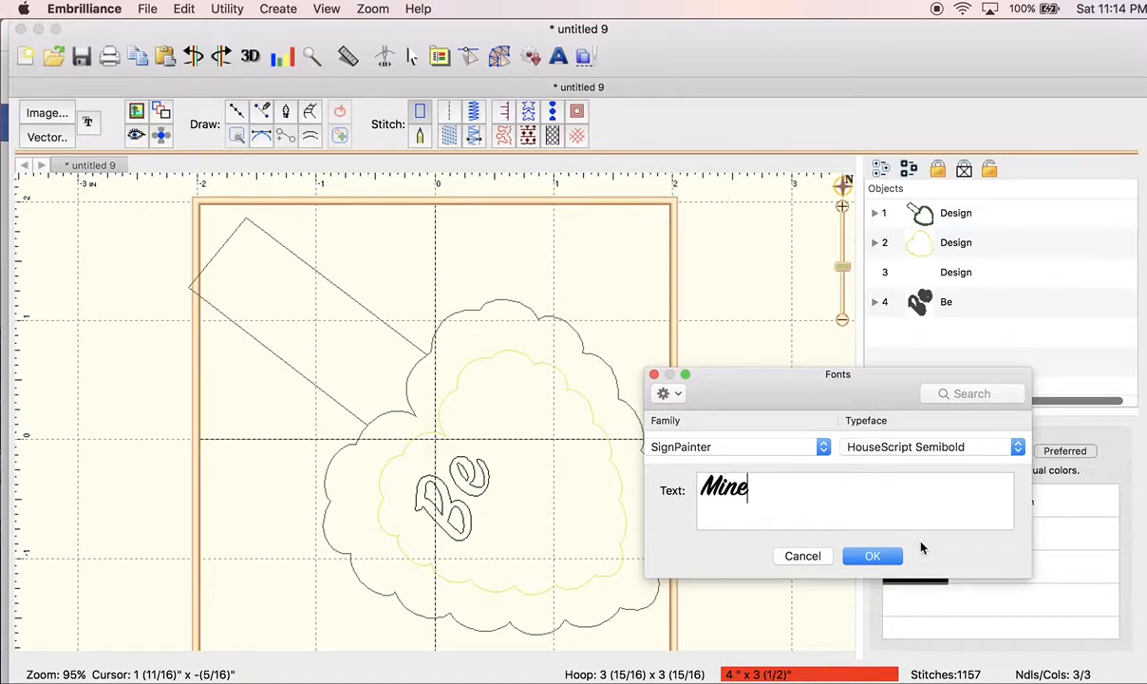
{"action": "left_click", "coordinate": [870, 555]}
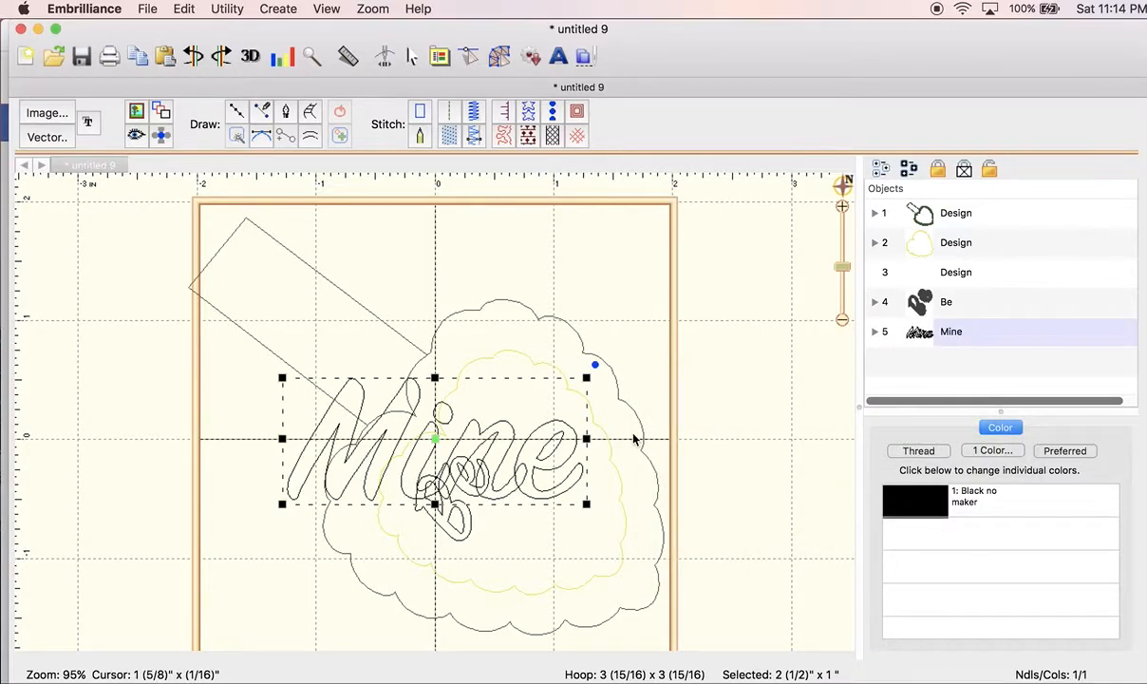
- Set the thread colour of the "Mine" lettering to Floriani 199 Chocolate
{"action": "left_click", "coordinate": [893, 510]}
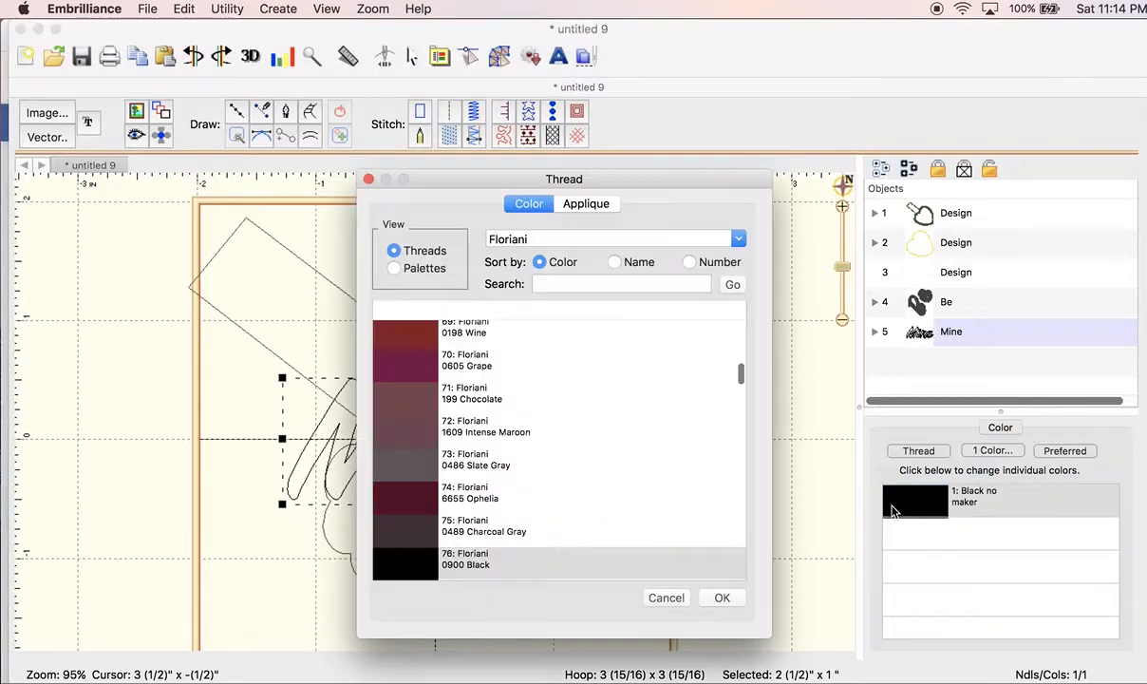
{"action": "left_click", "coordinate": [404, 399]}
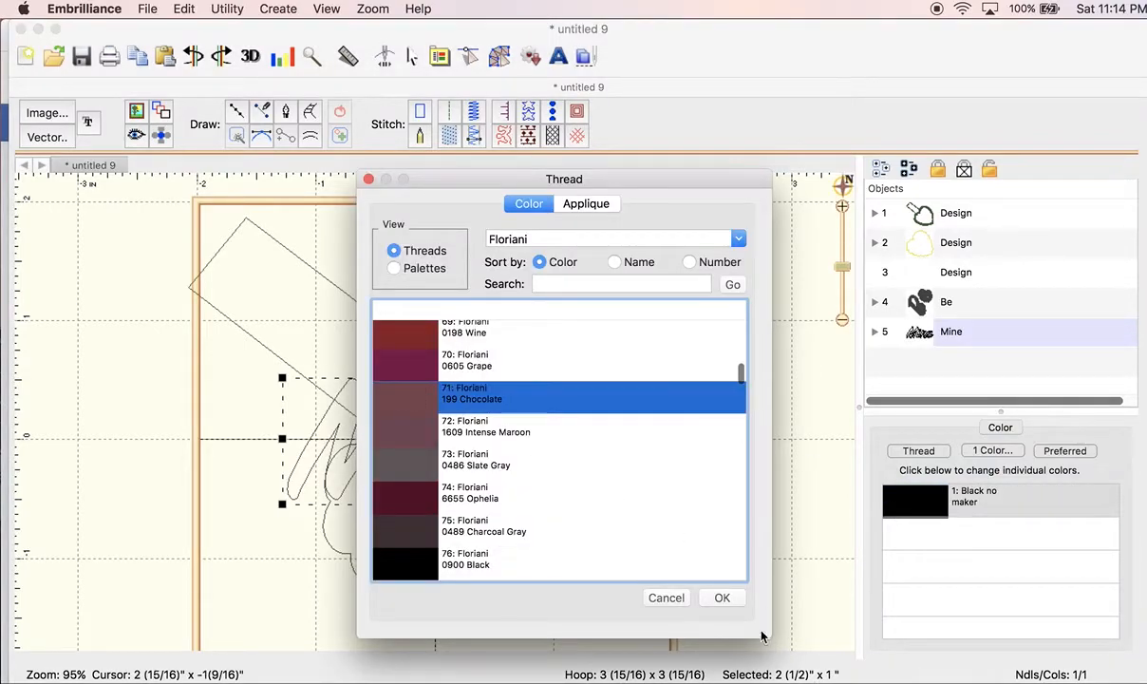
{"action": "left_click", "coordinate": [723, 598]}
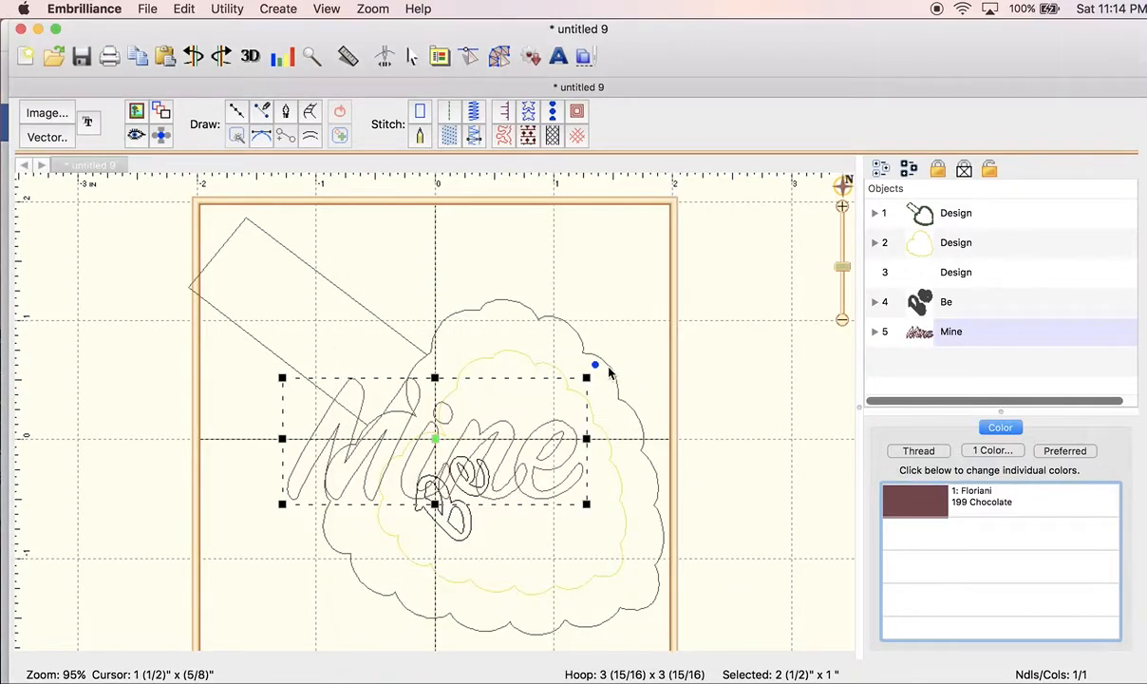
- Rotate "Mine" diagonally, shrink it to about 3/4 by 1 3/16 inches and place it beneath "Be" along the same slant in the yellow heart
{"action": "left_click_drag", "start_coordinate": [598, 365], "coordinate": [445, 274]}
{"action": "left_click_drag", "start_coordinate": [513, 296], "coordinate": [471, 418]}
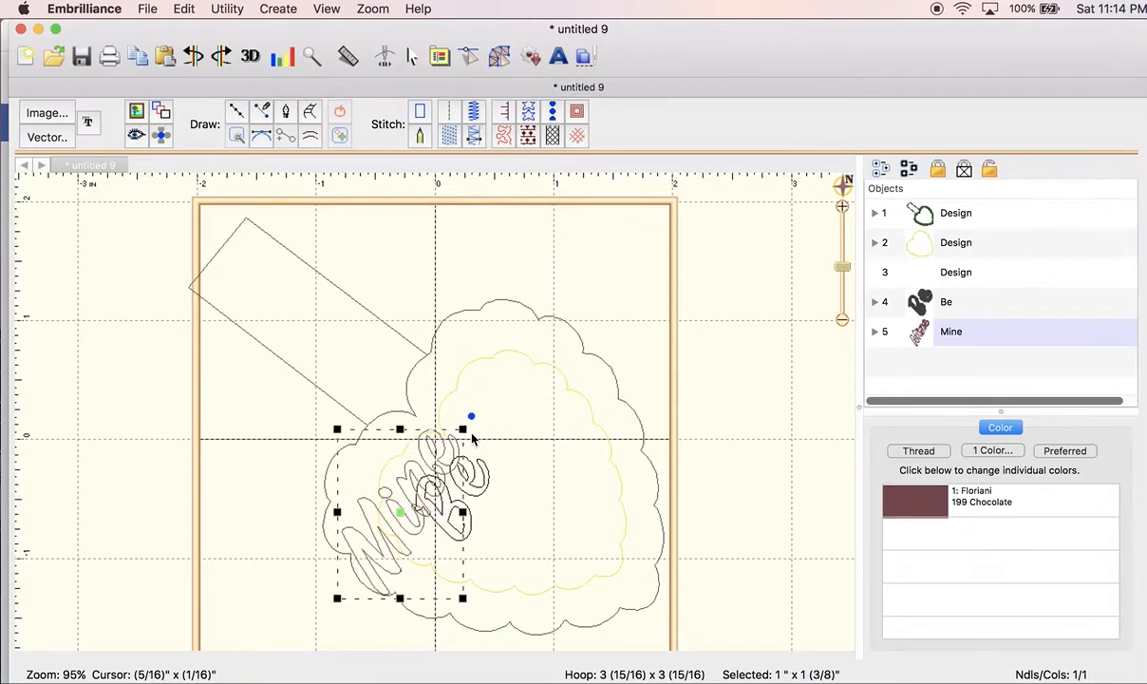
{"action": "left_click_drag", "start_coordinate": [404, 514], "coordinate": [540, 497]}
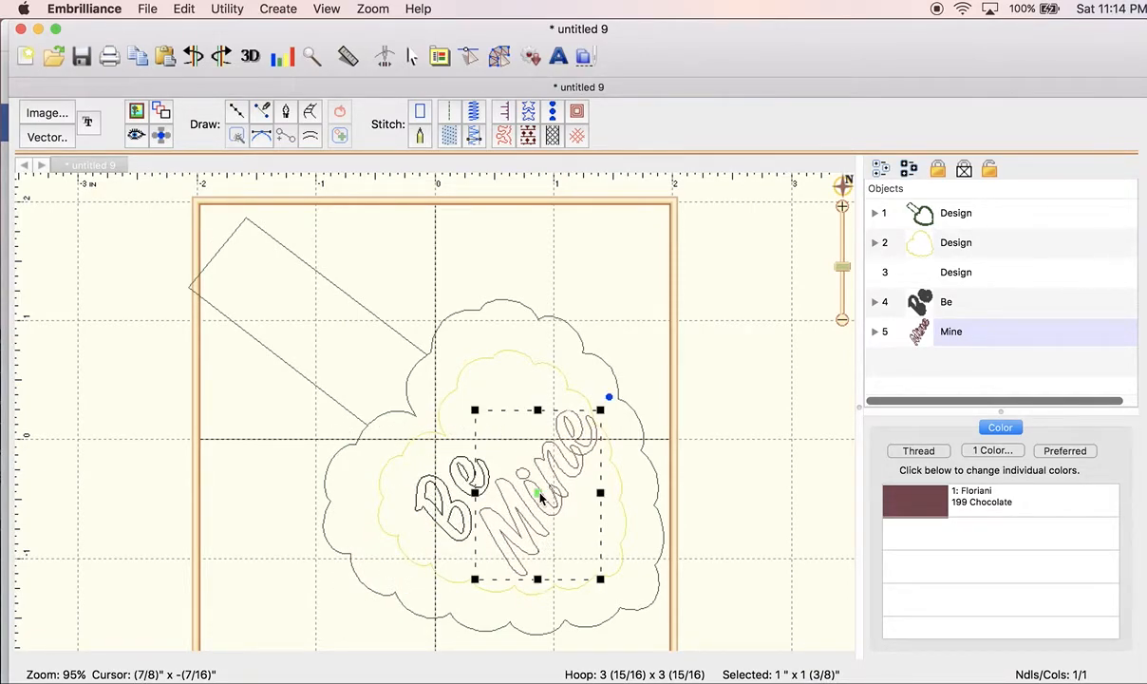
{"action": "left_click_drag", "start_coordinate": [546, 496], "coordinate": [522, 376]}
{"action": "left_click_drag", "start_coordinate": [589, 281], "coordinate": [547, 319]}
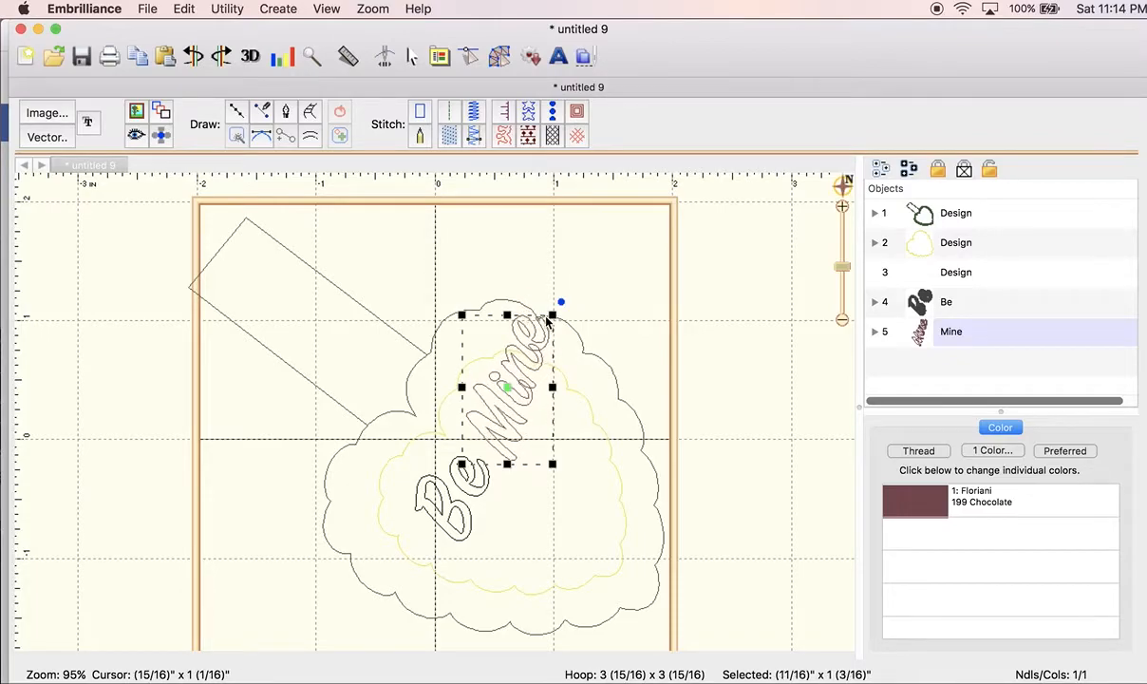
{"action": "left_click_drag", "start_coordinate": [510, 388], "coordinate": [532, 489]}
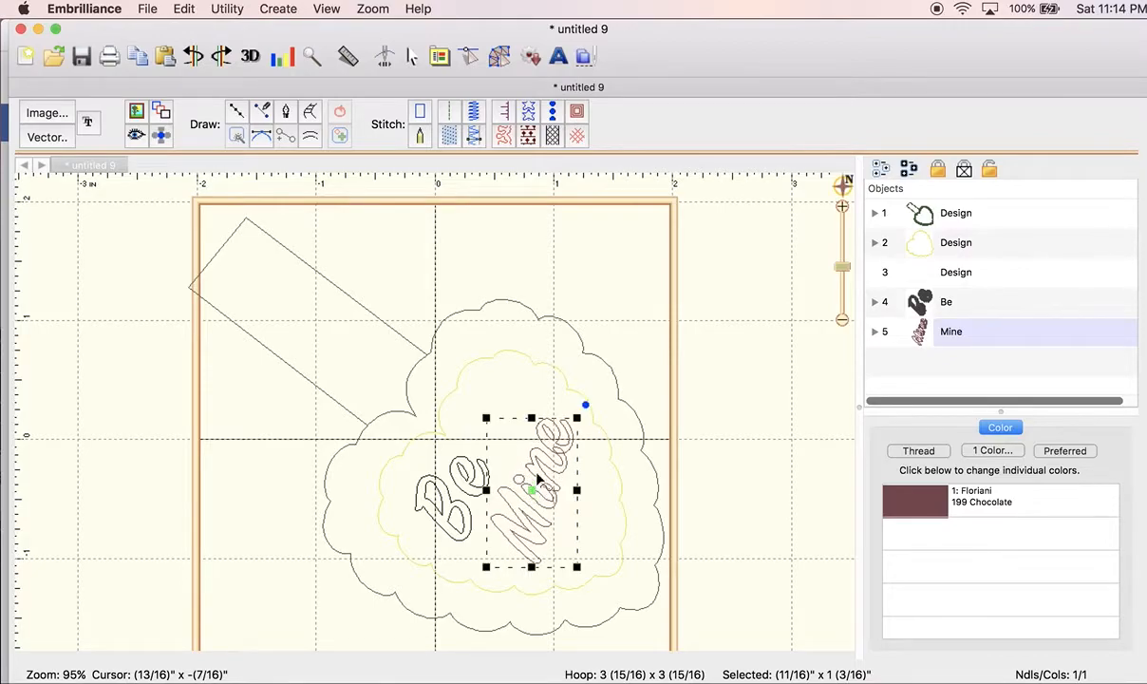
{"action": "left_click_drag", "start_coordinate": [586, 402], "coordinate": [588, 406]}
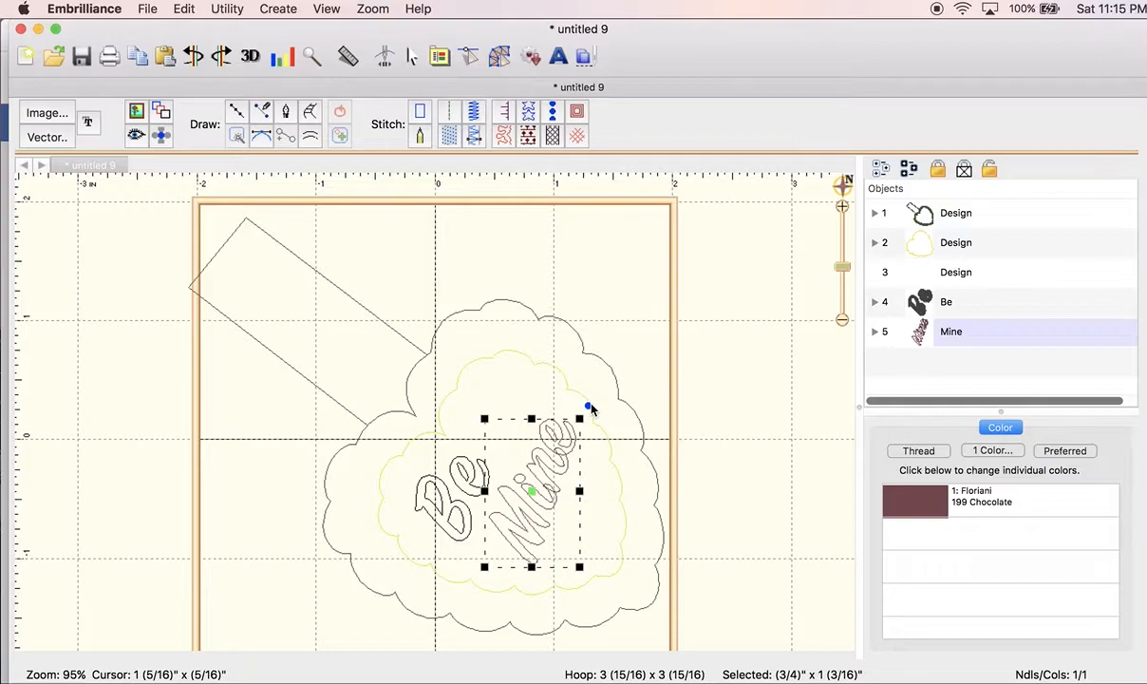
{"action": "left_click", "coordinate": [744, 405]}
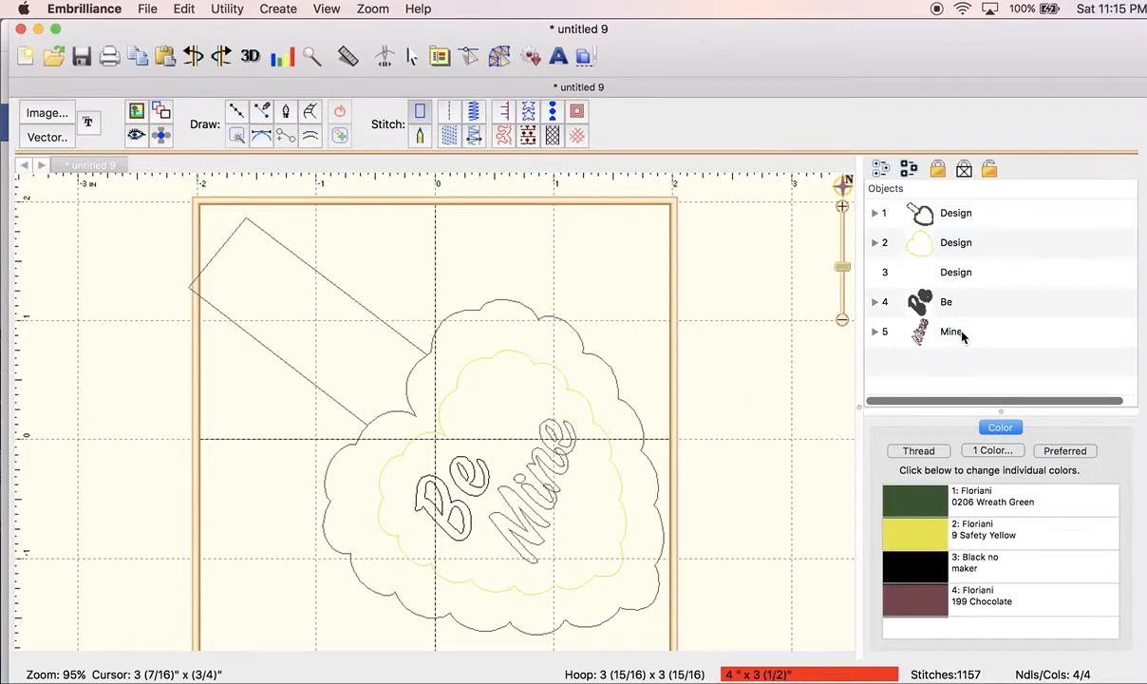
- Convert "Mine" to fill stitches, check its tie settings and preview the stitched design
{"action": "left_click", "coordinate": [903, 331]}
{"action": "left_click", "coordinate": [449, 136]}
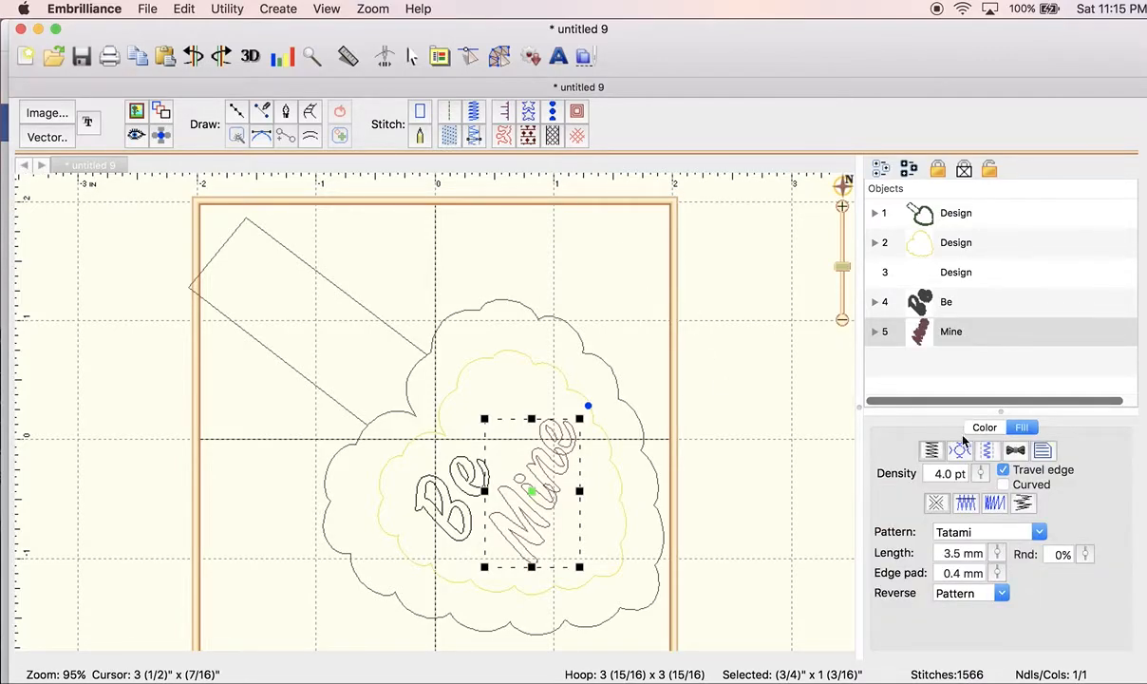
{"action": "left_click", "coordinate": [1016, 451]}
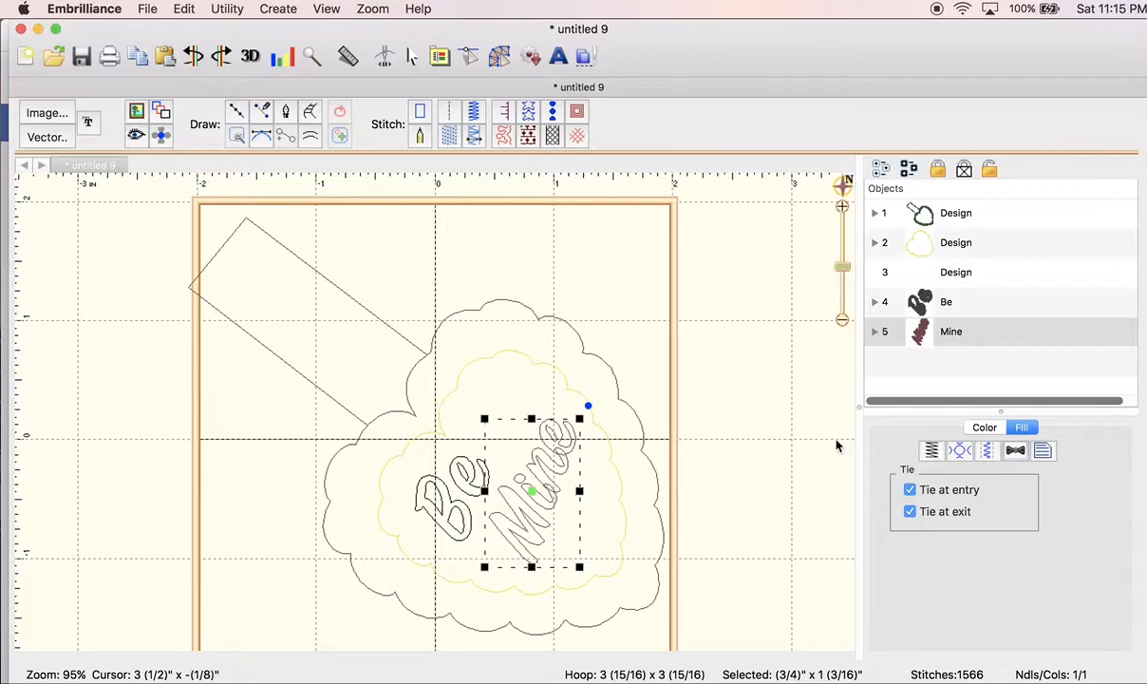
{"action": "left_click", "coordinate": [770, 423]}
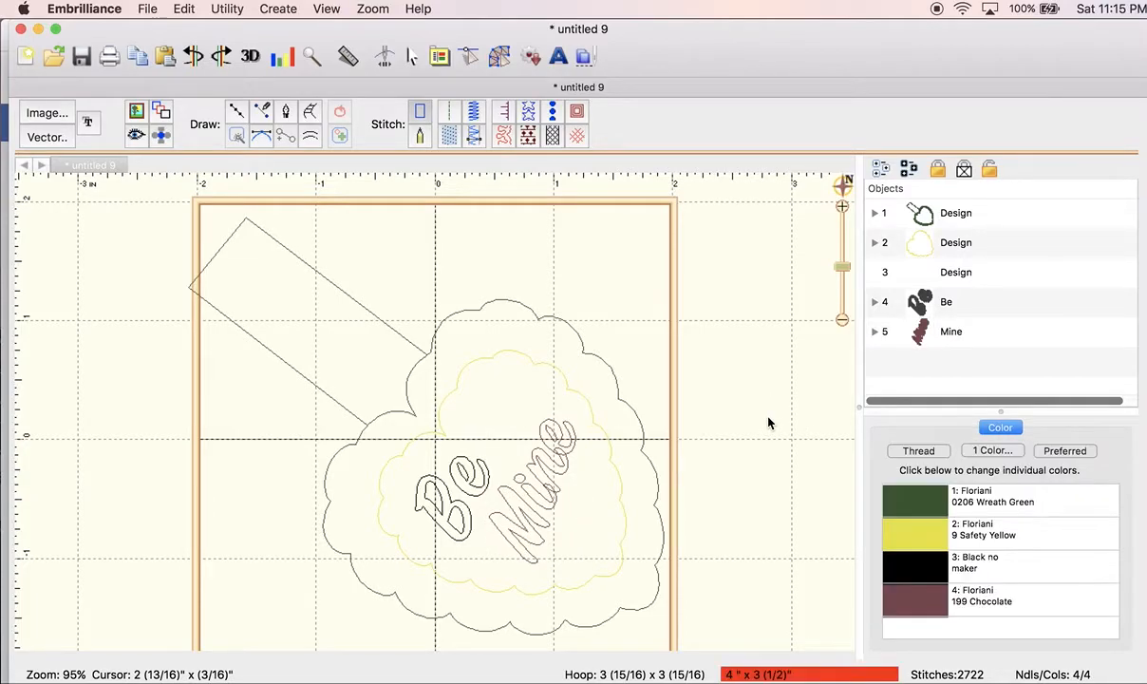
{"action": "left_click", "coordinate": [384, 57]}
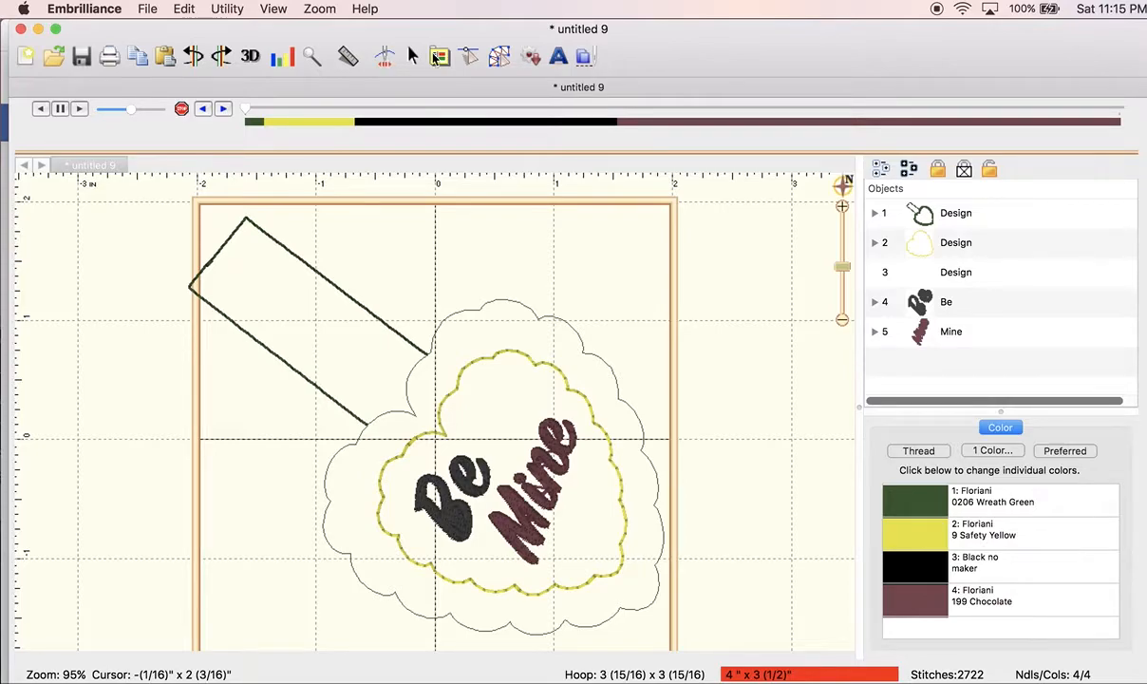
- Turn off Travel edge for the "Be" and "Mine" fills and preview the stitches again
{"action": "left_click", "coordinate": [500, 58]}
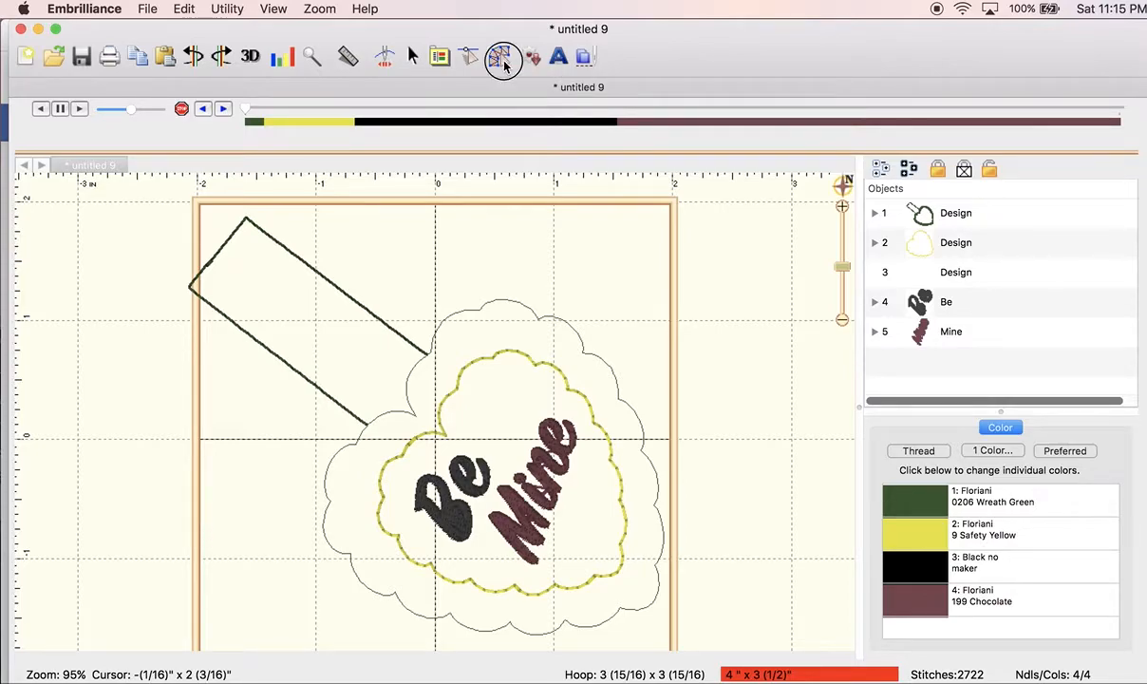
{"action": "left_click", "coordinate": [976, 303]}
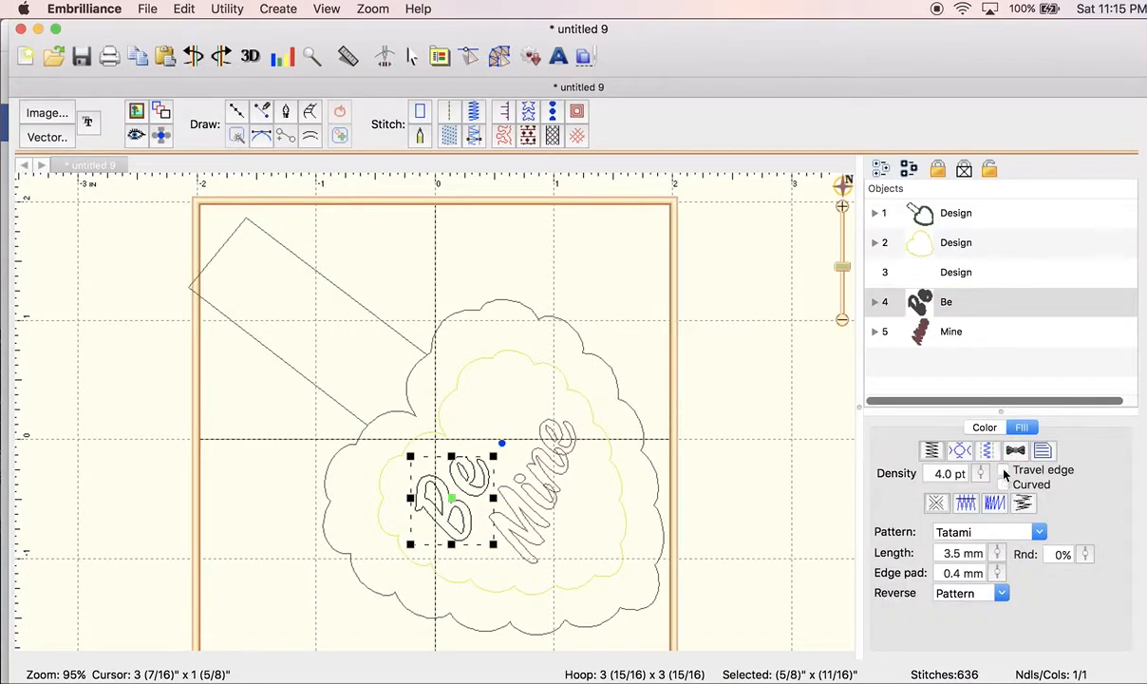
{"action": "left_click", "coordinate": [956, 333]}
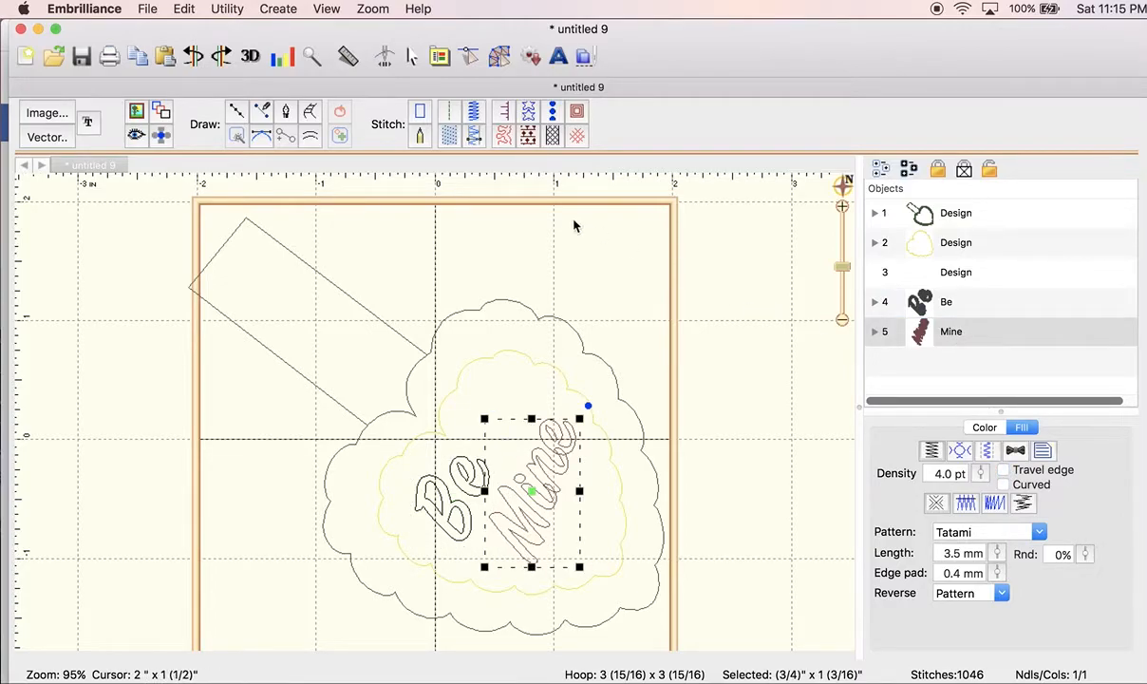
{"action": "left_click", "coordinate": [387, 59]}
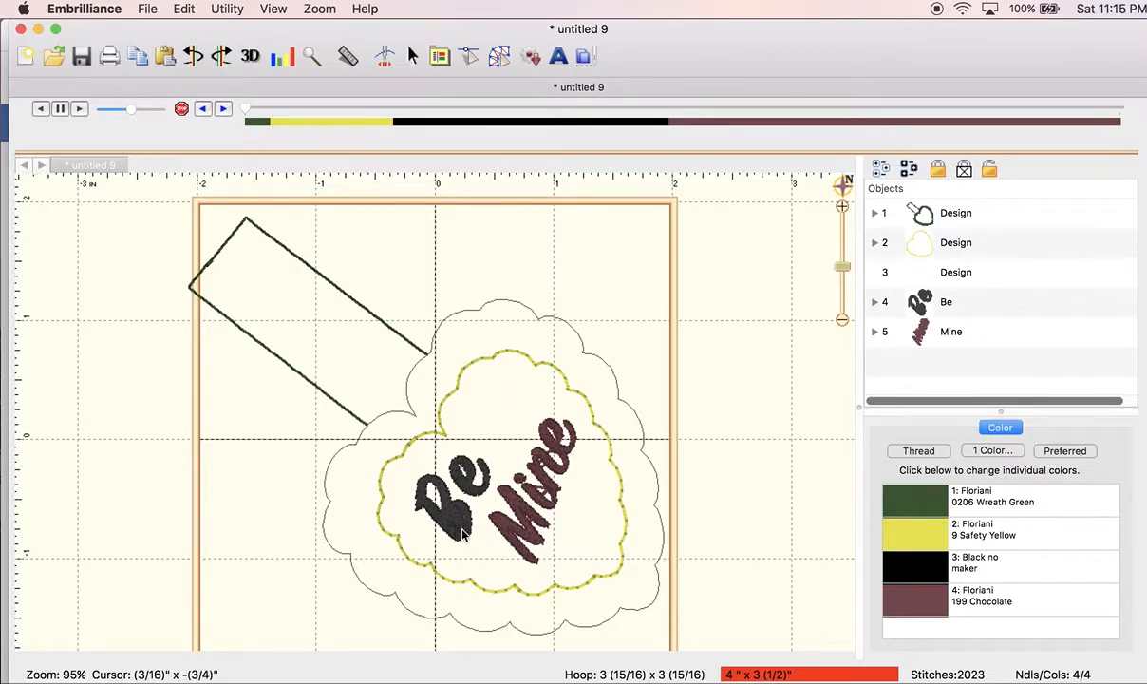
- Delete the "Be" and "Mine" lettering objects from the design
{"action": "left_click", "coordinate": [985, 308]}
{"action": "key", "text": "Delete"}
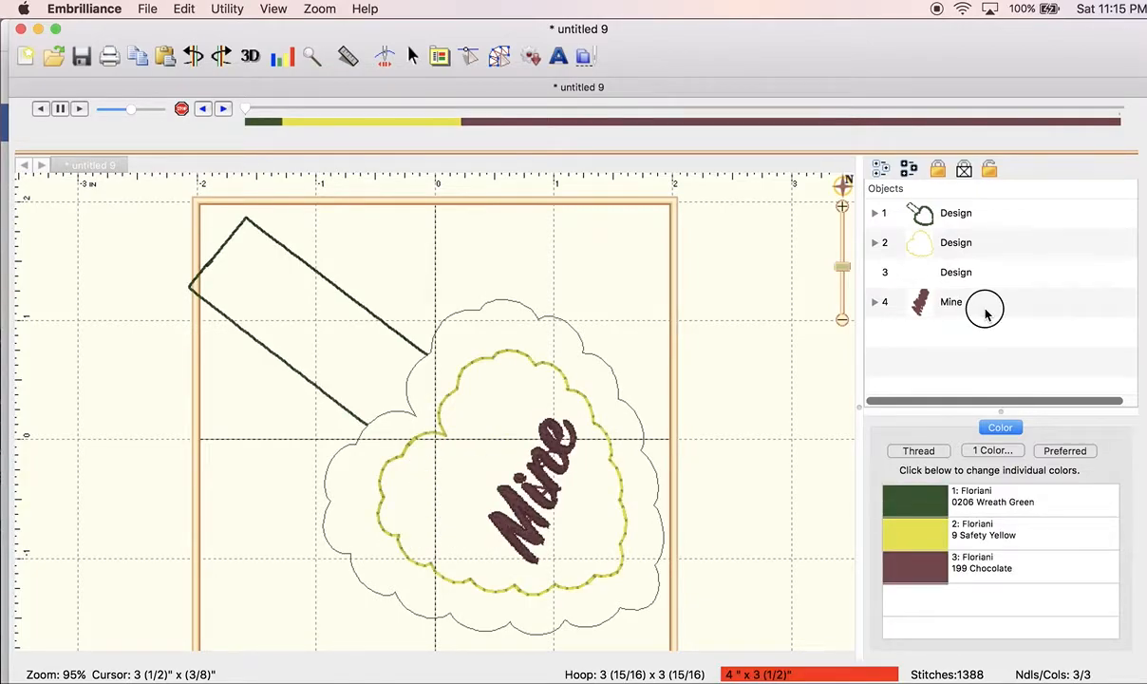
{"action": "left_click", "coordinate": [985, 309]}
{"action": "key", "text": "Delete"}
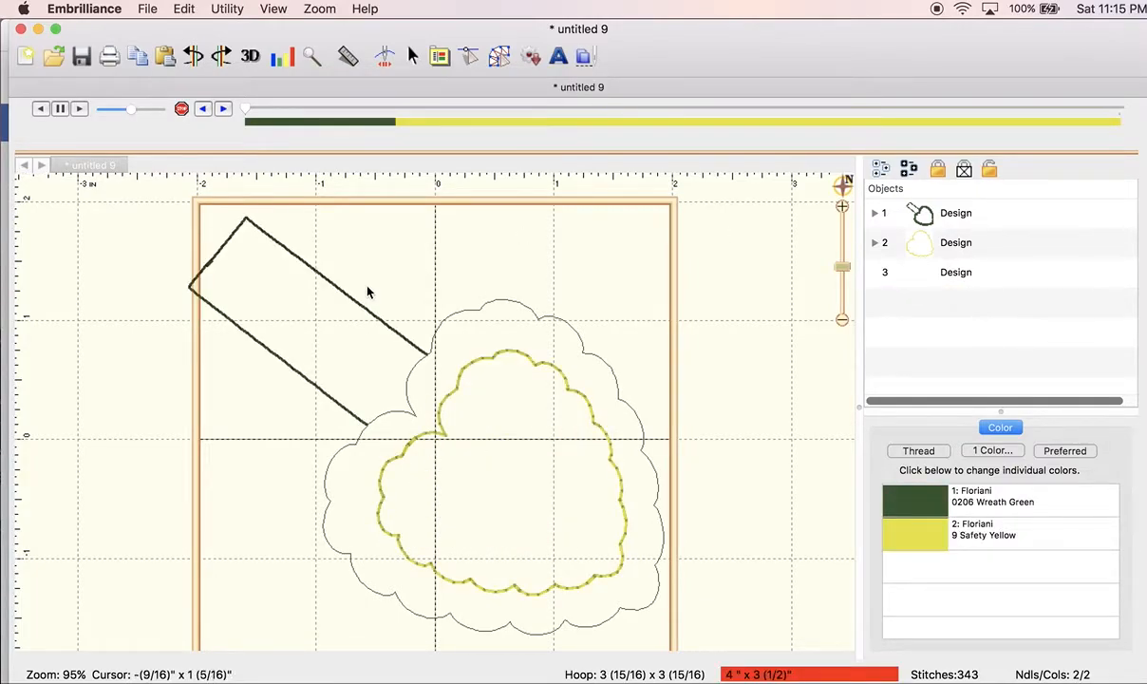
- Insert the word "Be" as outline text in Comic Sans MS with the Bold typeface
{"action": "left_click", "coordinate": [501, 57]}
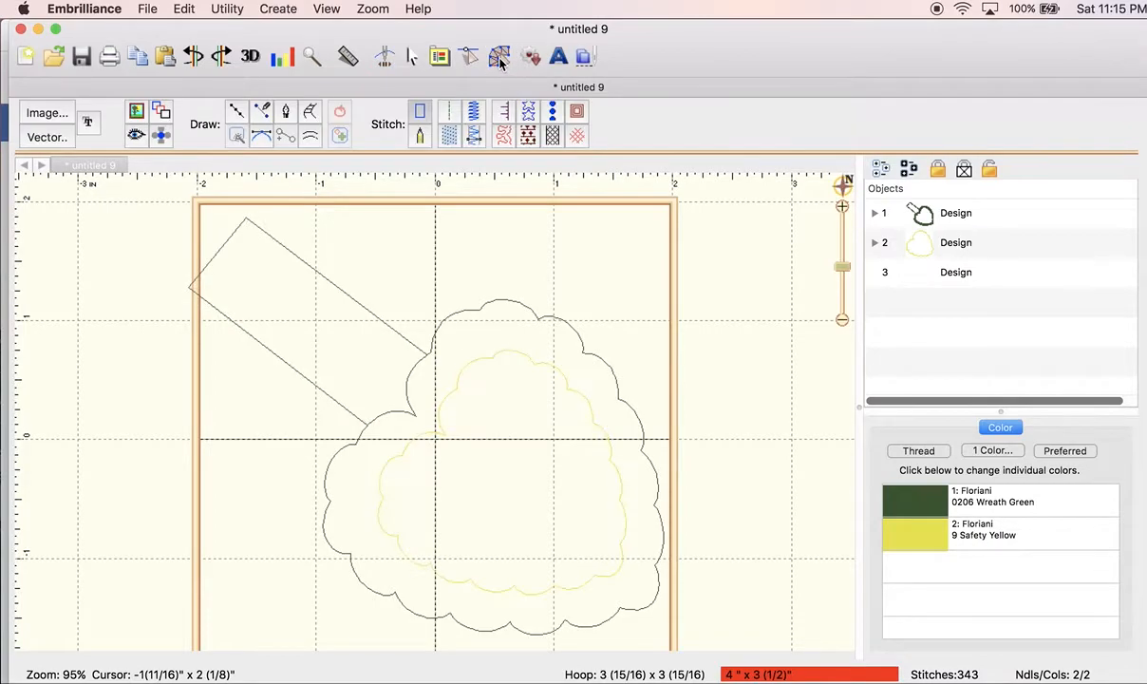
{"action": "left_click", "coordinate": [87, 122]}
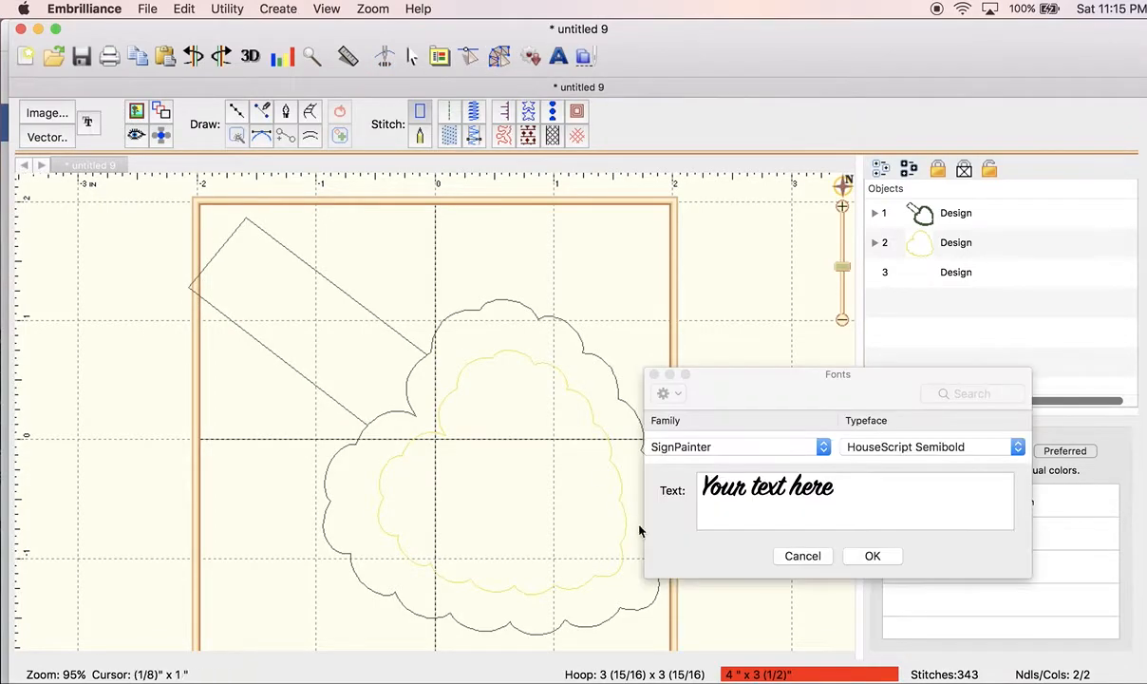
{"action": "left_click", "coordinate": [822, 447]}
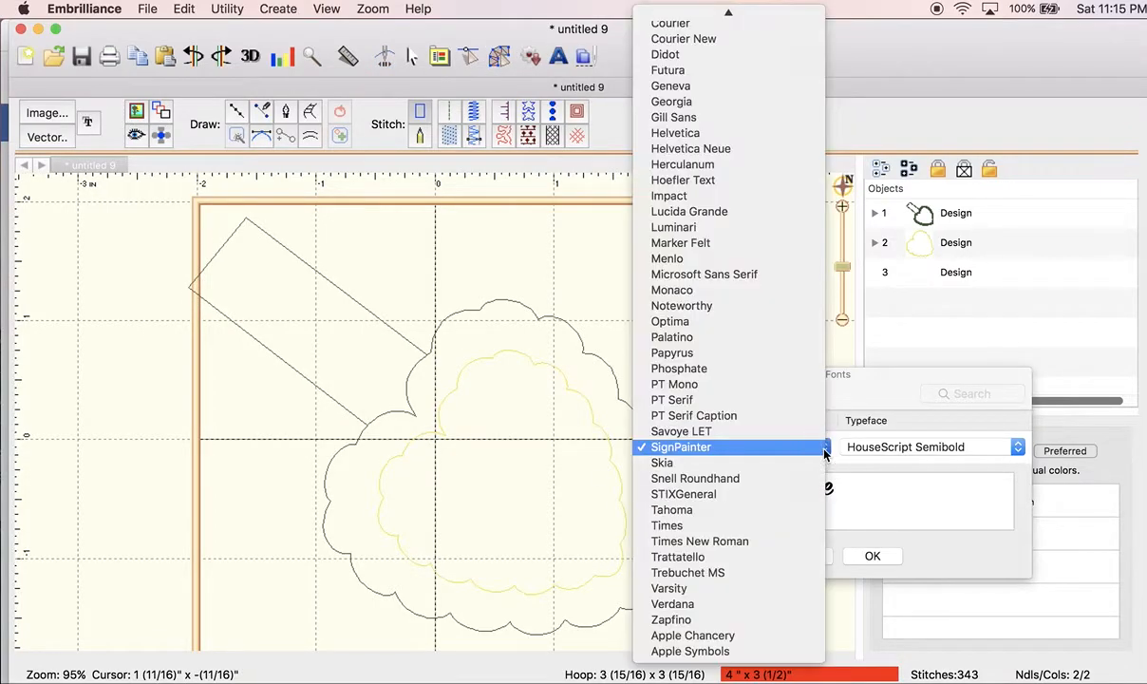
{"action": "left_click", "coordinate": [794, 243]}
{"action": "left_click", "coordinate": [822, 446]}
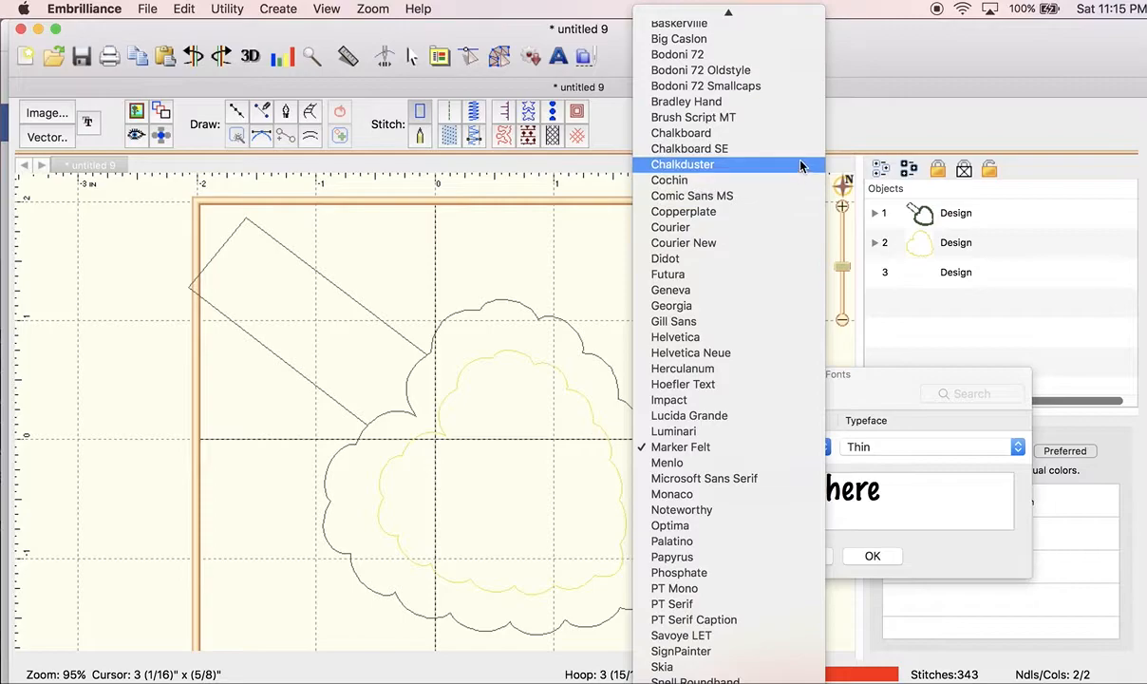
{"action": "left_click", "coordinate": [799, 195]}
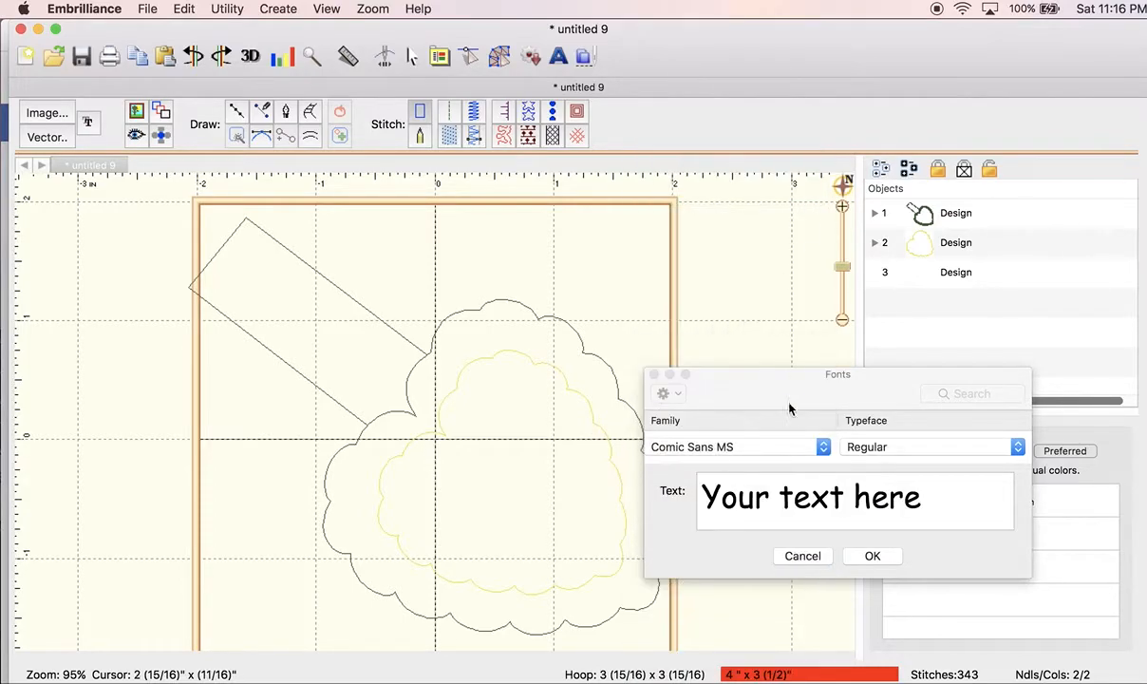
{"action": "triple_click", "coordinate": [766, 497]}
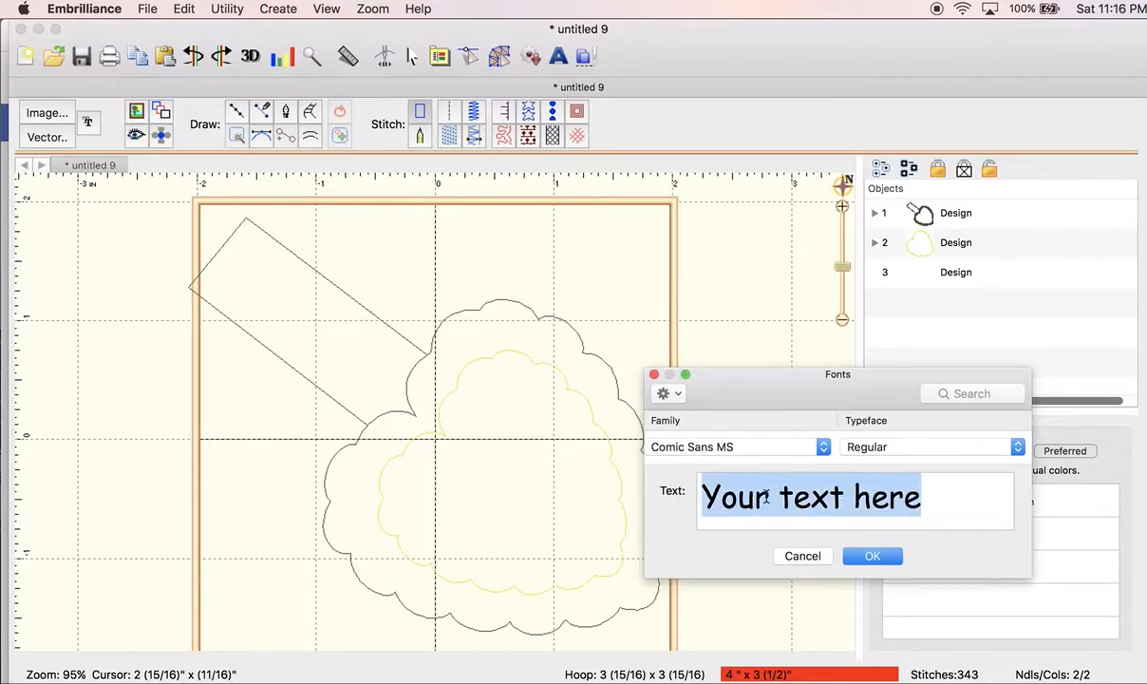
{"action": "type", "text": "Be"}
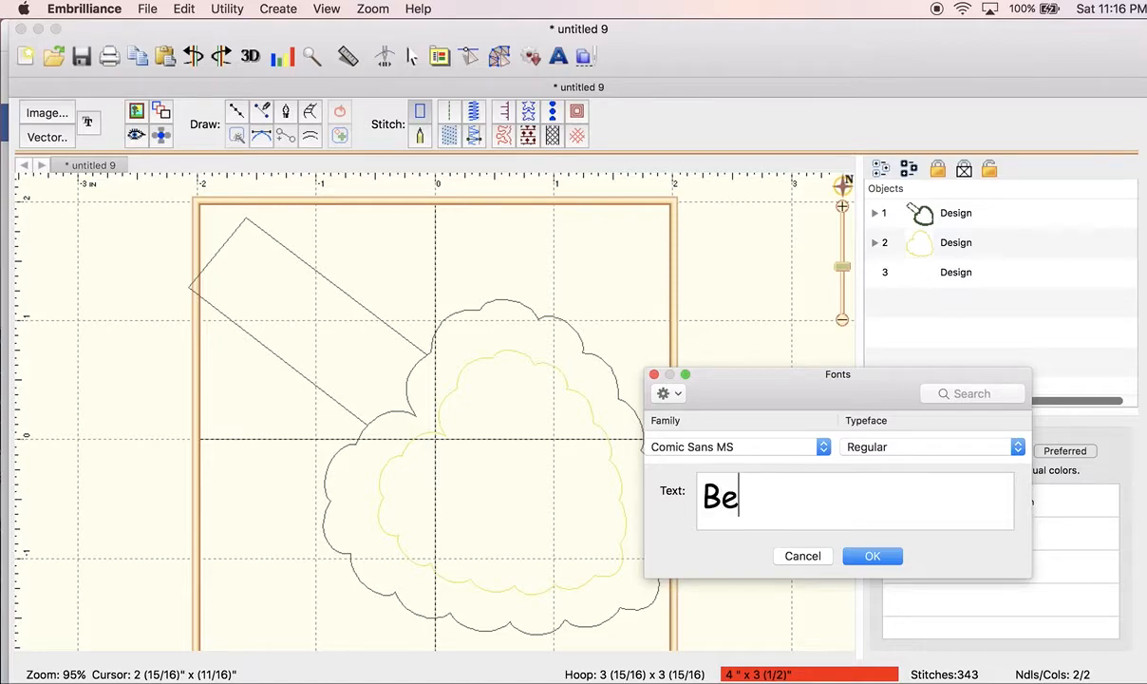
{"action": "left_click", "coordinate": [1014, 452]}
{"action": "left_click", "coordinate": [994, 465]}
{"action": "left_click", "coordinate": [874, 557]}
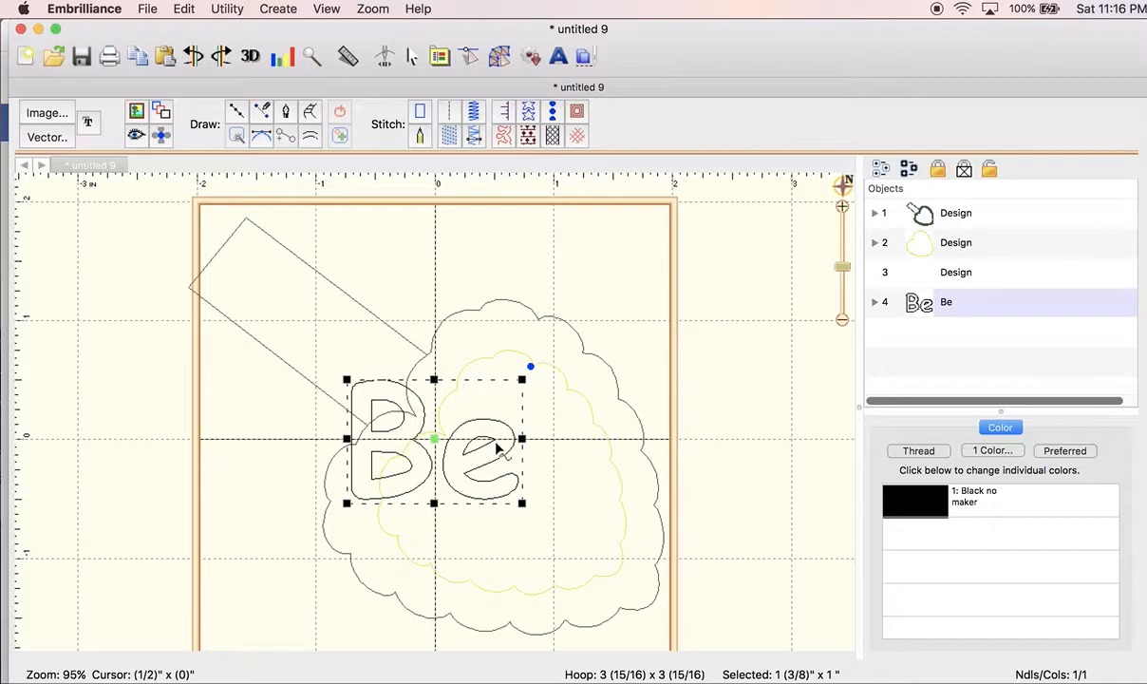
- Rotate "Be" diagonally, convert it to fill stitches, and shrink it to fit inside the yellow heart's lower-left lobe
{"action": "left_click_drag", "start_coordinate": [530, 368], "coordinate": [428, 356]}
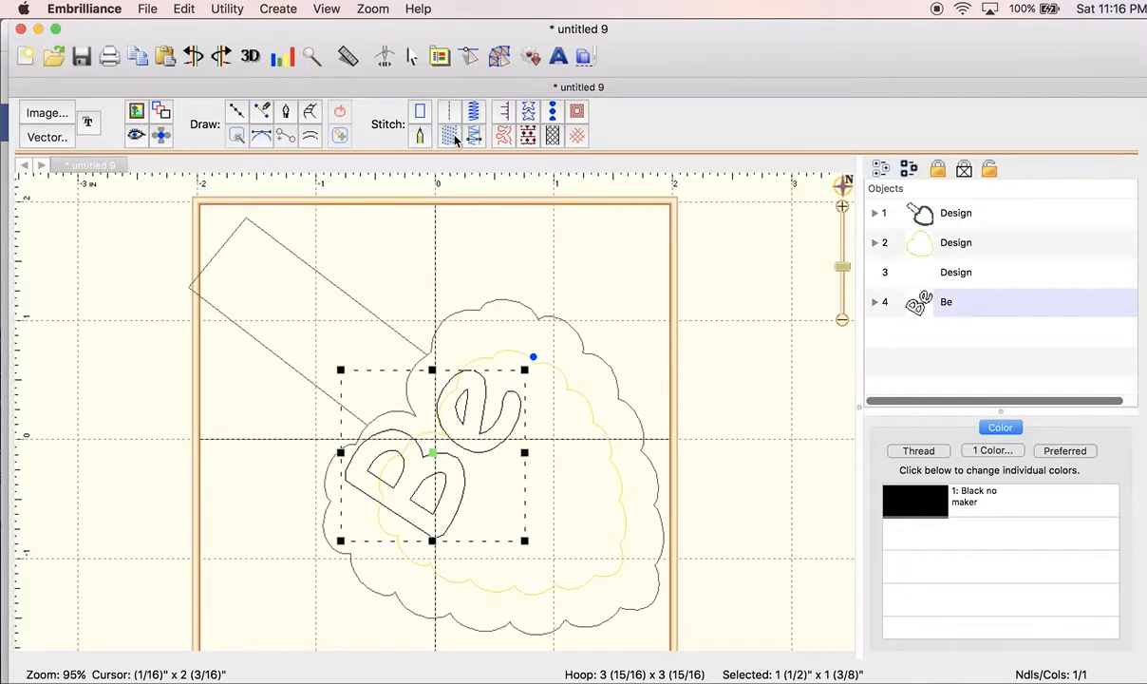
{"action": "left_click", "coordinate": [429, 128]}
{"action": "left_click_drag", "start_coordinate": [528, 369], "coordinate": [475, 452]}
{"action": "left_click_drag", "start_coordinate": [391, 492], "coordinate": [457, 492]}
{"action": "left_click", "coordinate": [748, 362]}
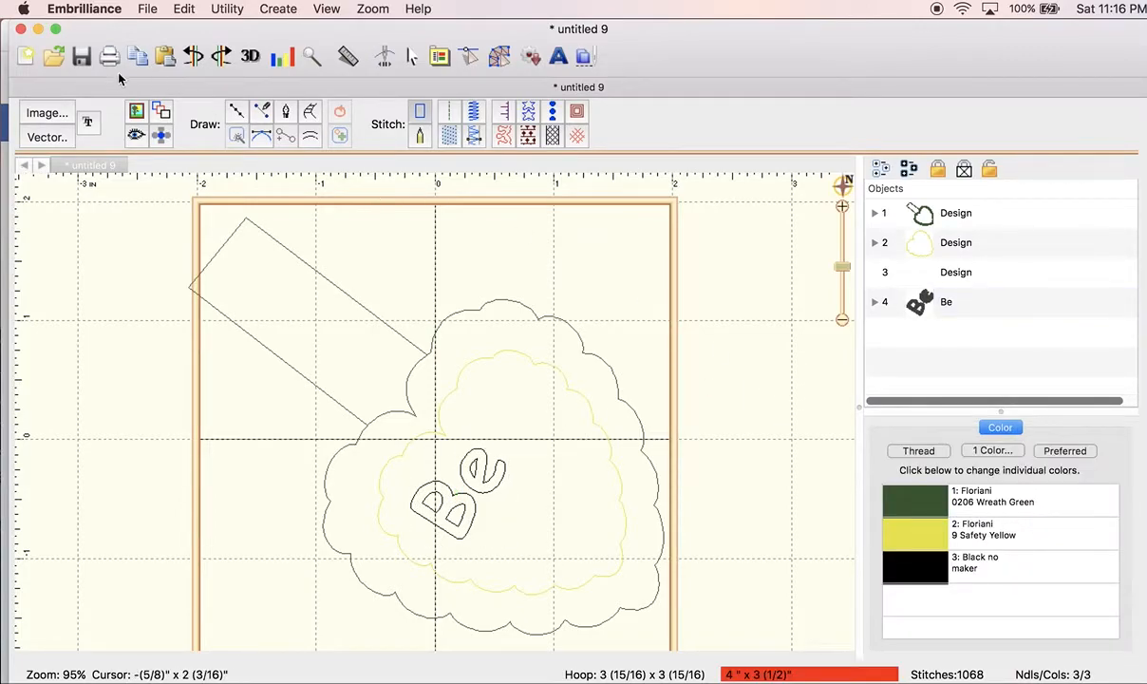
- Insert the word "Mine" as outline text in Comic Sans MS with the Bold typeface
{"action": "left_click", "coordinate": [90, 121]}
{"action": "left_click", "coordinate": [770, 486]}
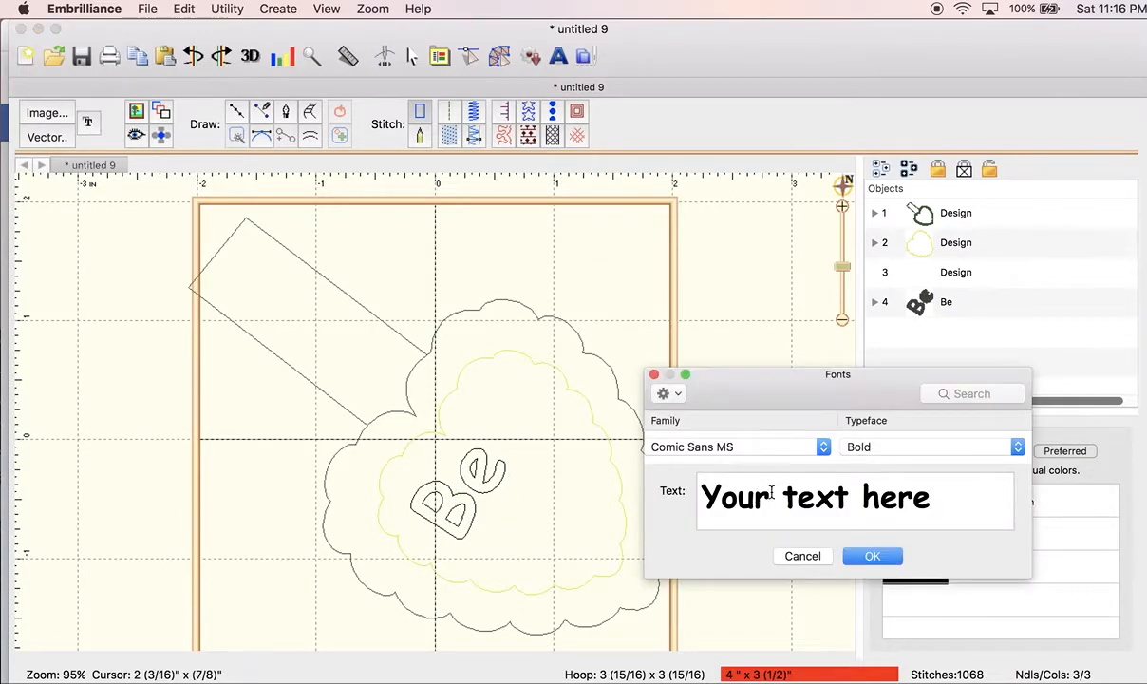
{"action": "triple_click", "coordinate": [771, 492]}
{"action": "type", "text": "Mine"}
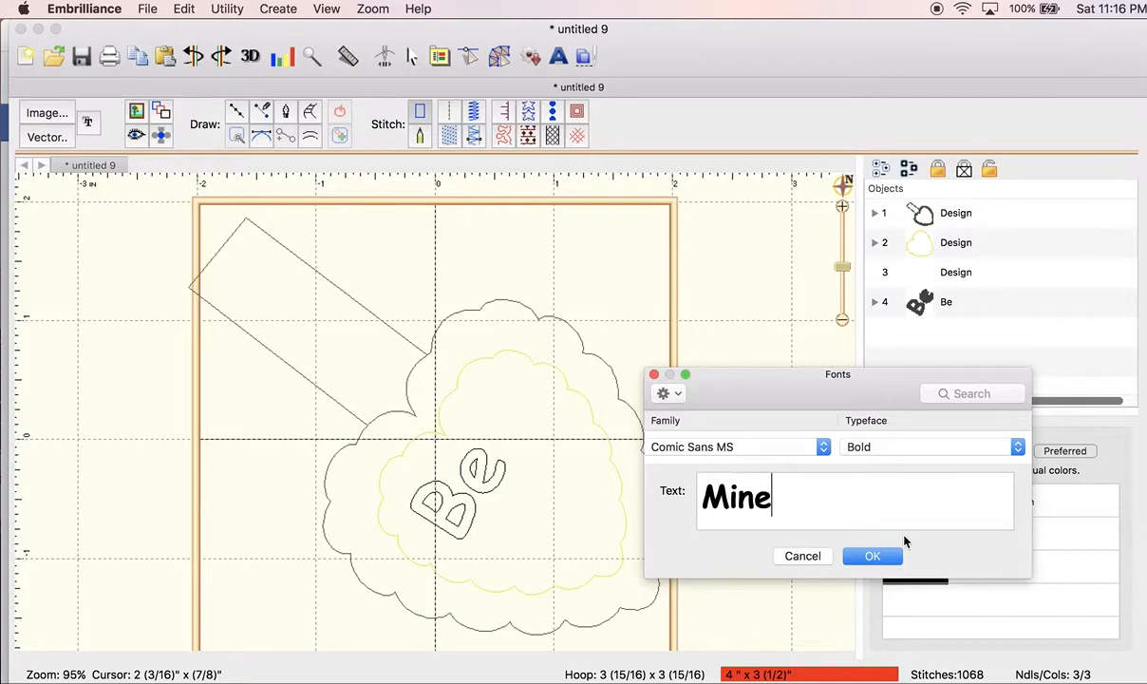
{"action": "left_click", "coordinate": [871, 555]}
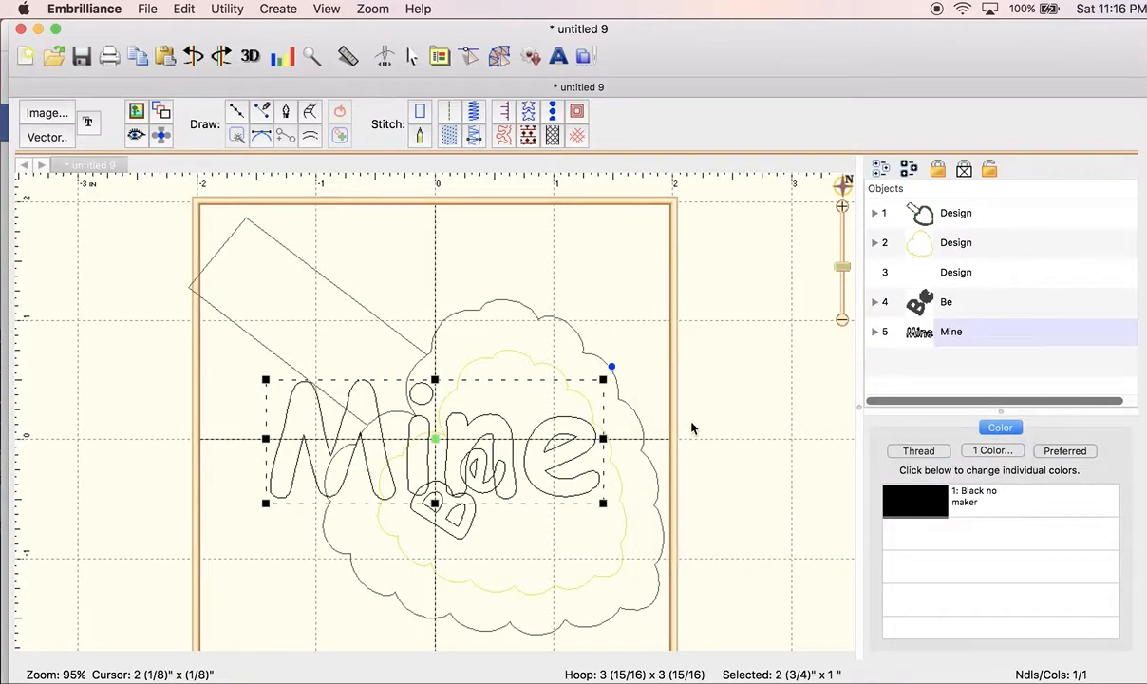
- Rotate "Mine" diagonally, shrink it to about 15/16" x 1 5/16", and place it below "Be" inside the yellow heart
{"action": "left_click_drag", "start_coordinate": [606, 361], "coordinate": [435, 287]}
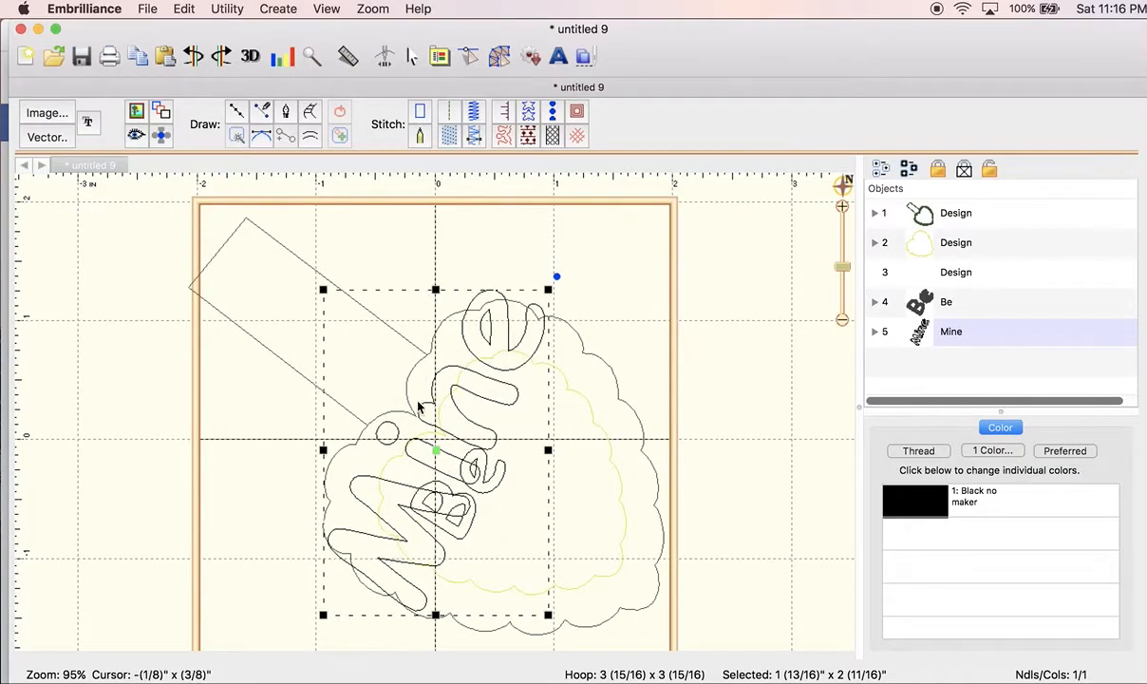
{"action": "left_click_drag", "start_coordinate": [548, 288], "coordinate": [460, 419]}
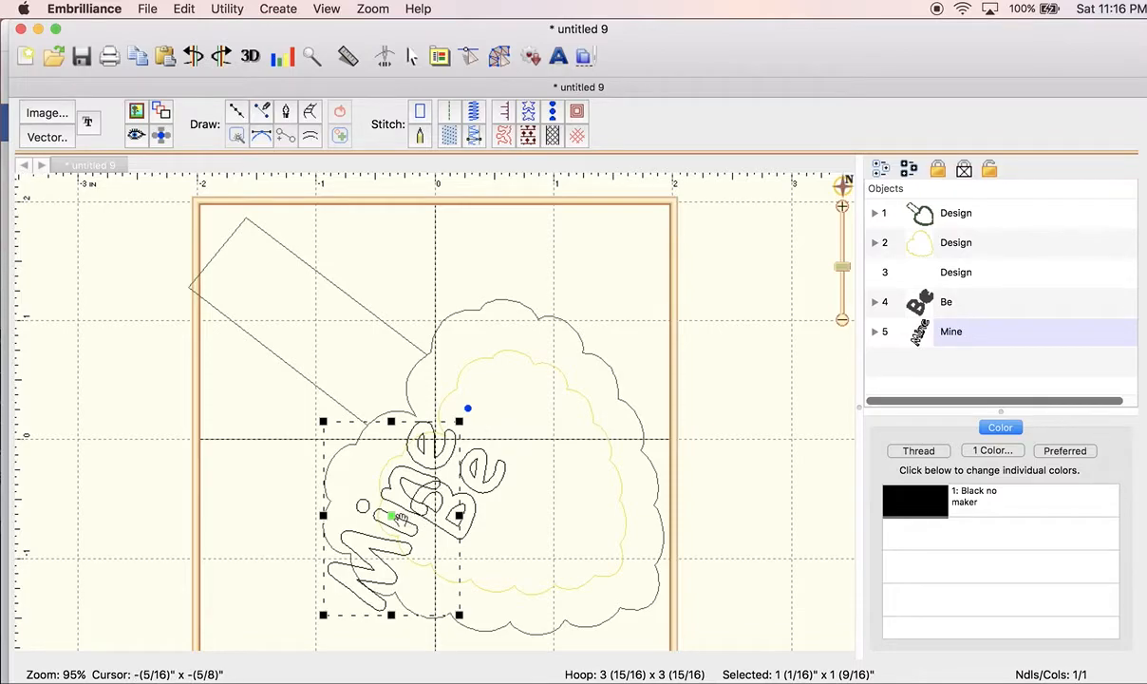
{"action": "left_click_drag", "start_coordinate": [390, 514], "coordinate": [528, 362]}
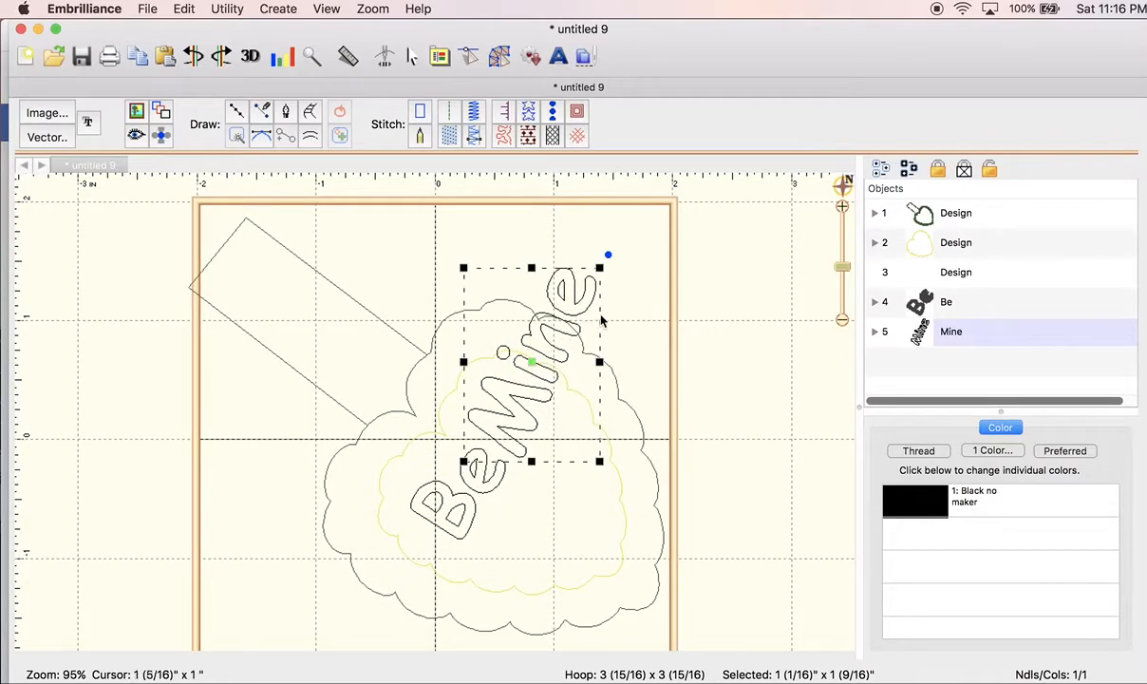
{"action": "left_click_drag", "start_coordinate": [610, 251], "coordinate": [593, 297]}
{"action": "left_click_drag", "start_coordinate": [523, 375], "coordinate": [536, 496]}
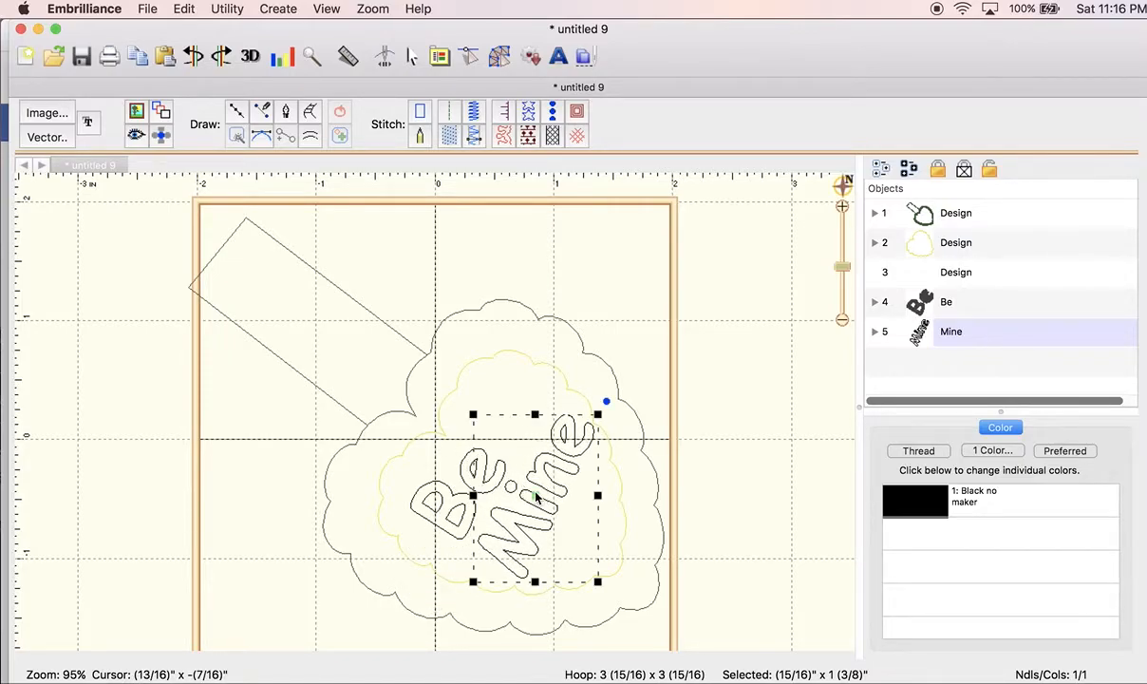
{"action": "left_click_drag", "start_coordinate": [599, 407], "coordinate": [593, 420]}
- Shrink the whole word "Be" to about 3/4" x 11/16" to balance it with "Mine"
{"action": "left_click", "coordinate": [475, 465]}
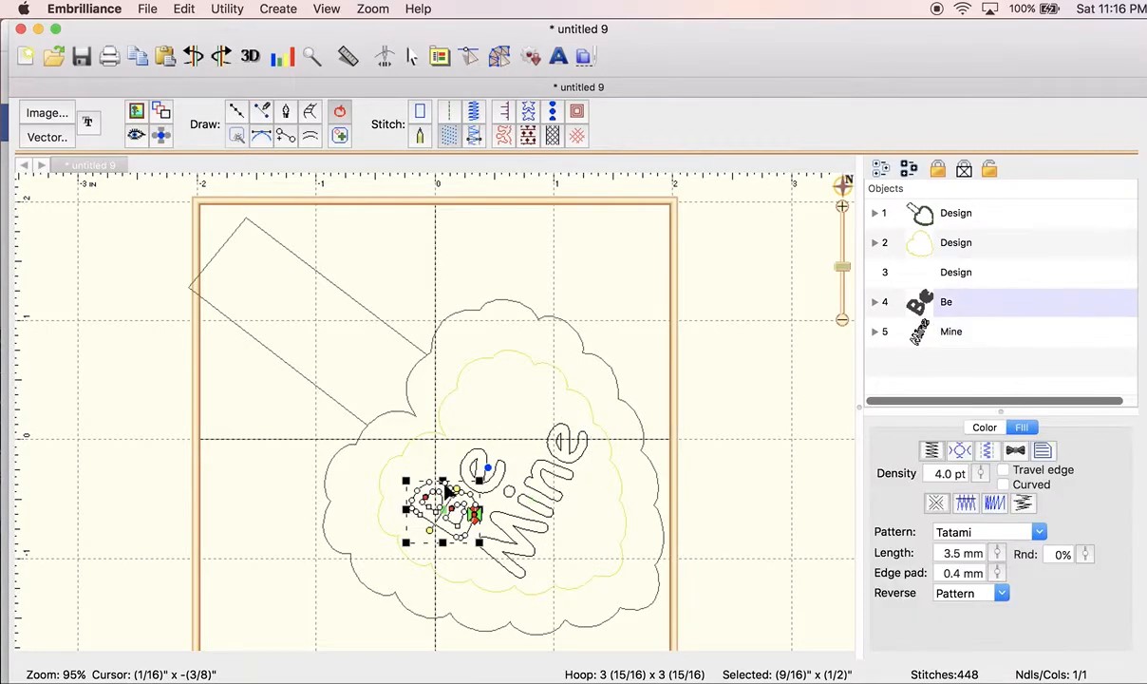
{"action": "left_click", "coordinate": [986, 302]}
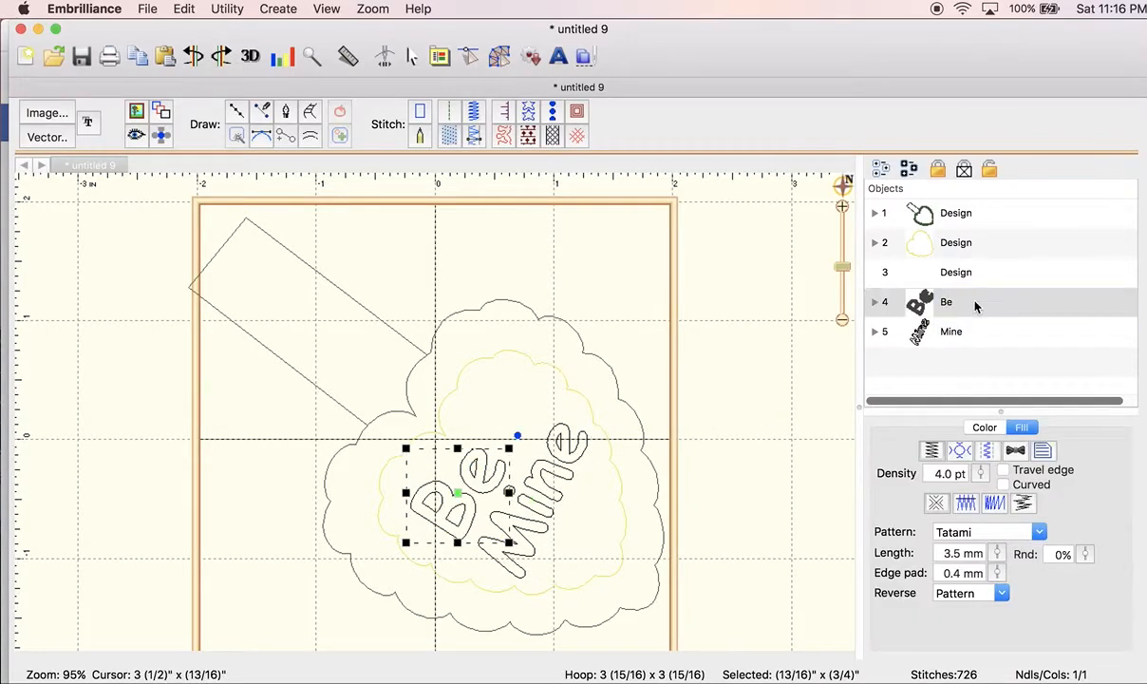
{"action": "mouse_move", "coordinate": [510, 446]}
{"action": "left_mouse_down"}
{"action": "mouse_move", "coordinate": [503, 423]}
{"action": "mouse_move", "coordinate": [508, 463]}
{"action": "left_mouse_up"}
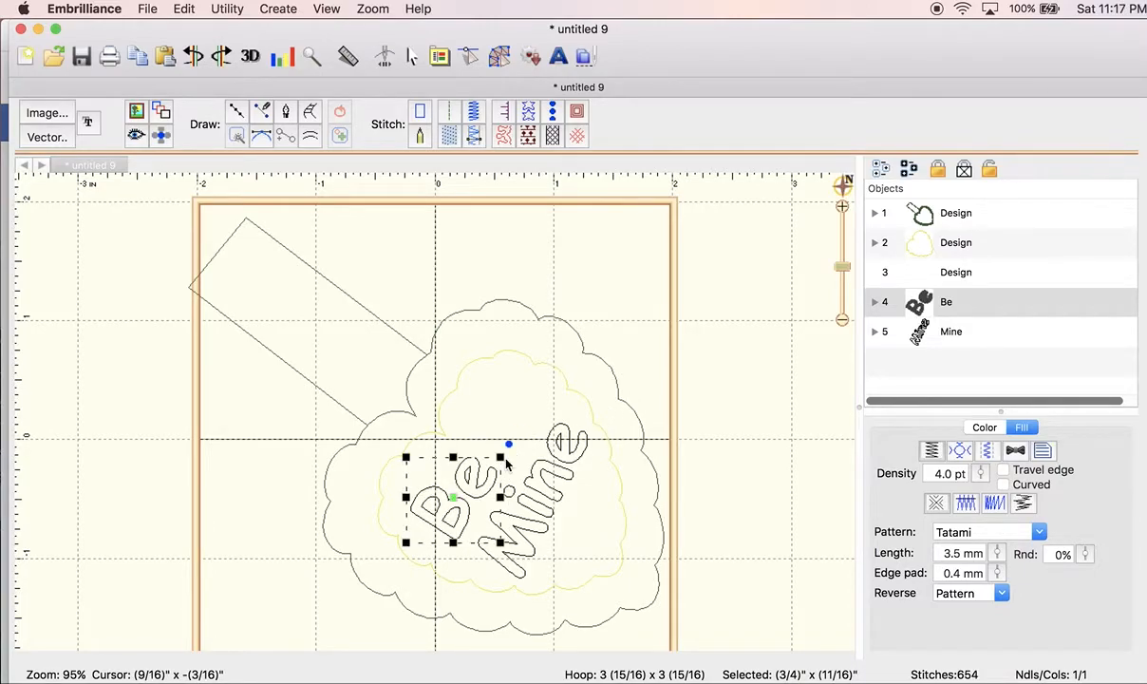
{"action": "left_click", "coordinate": [751, 304]}
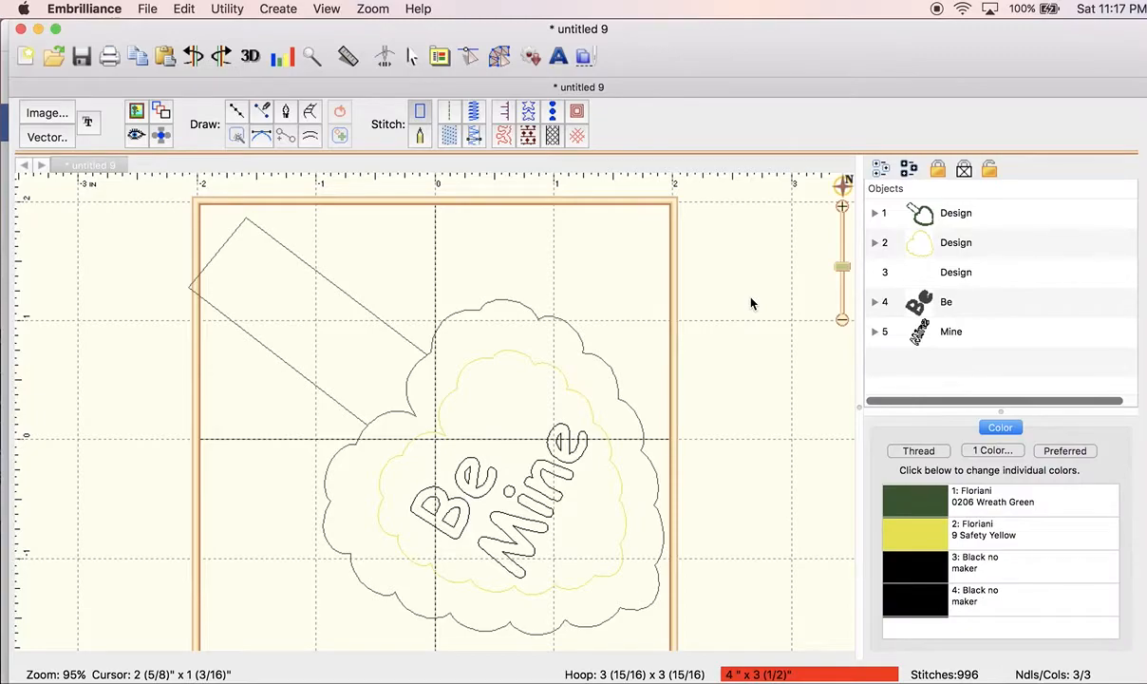
- Convert the "Mine" lettering to fill stitches and preview the stitched design
{"action": "left_click", "coordinate": [384, 57]}
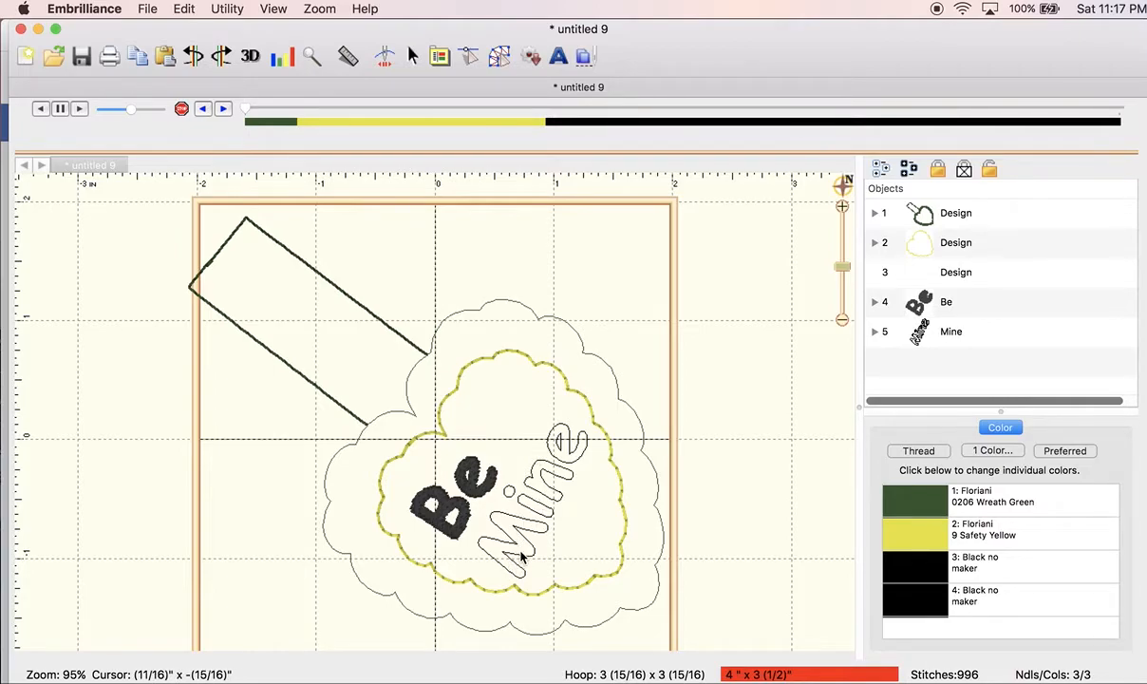
{"action": "left_click", "coordinate": [964, 335]}
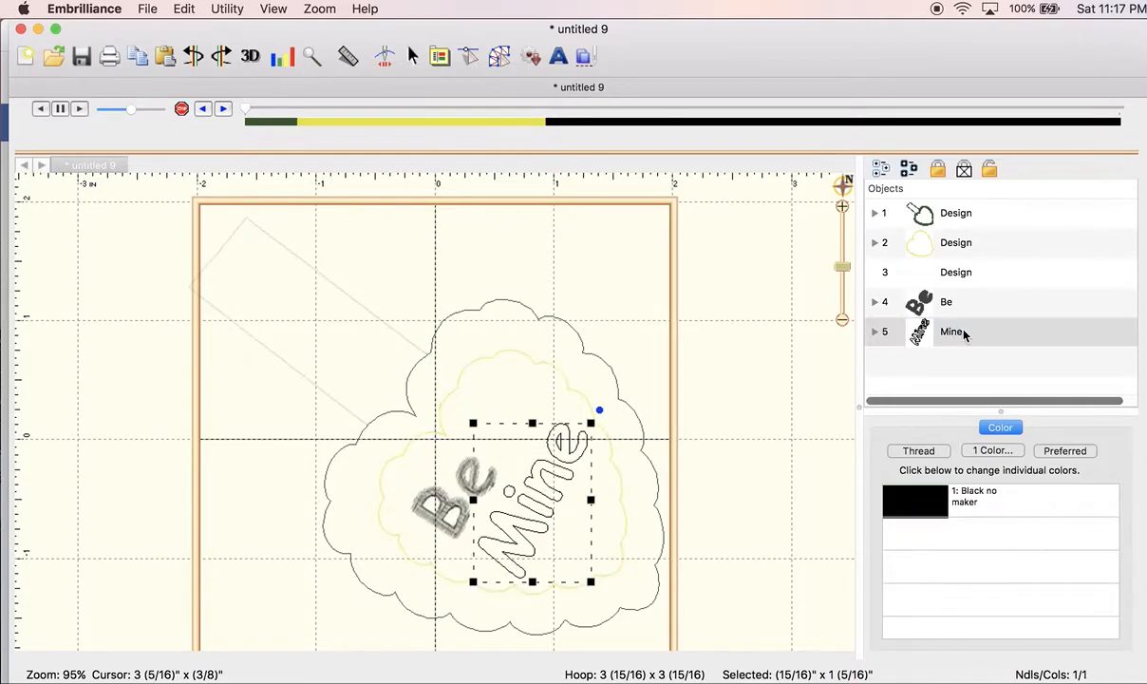
{"action": "left_click", "coordinate": [503, 58]}
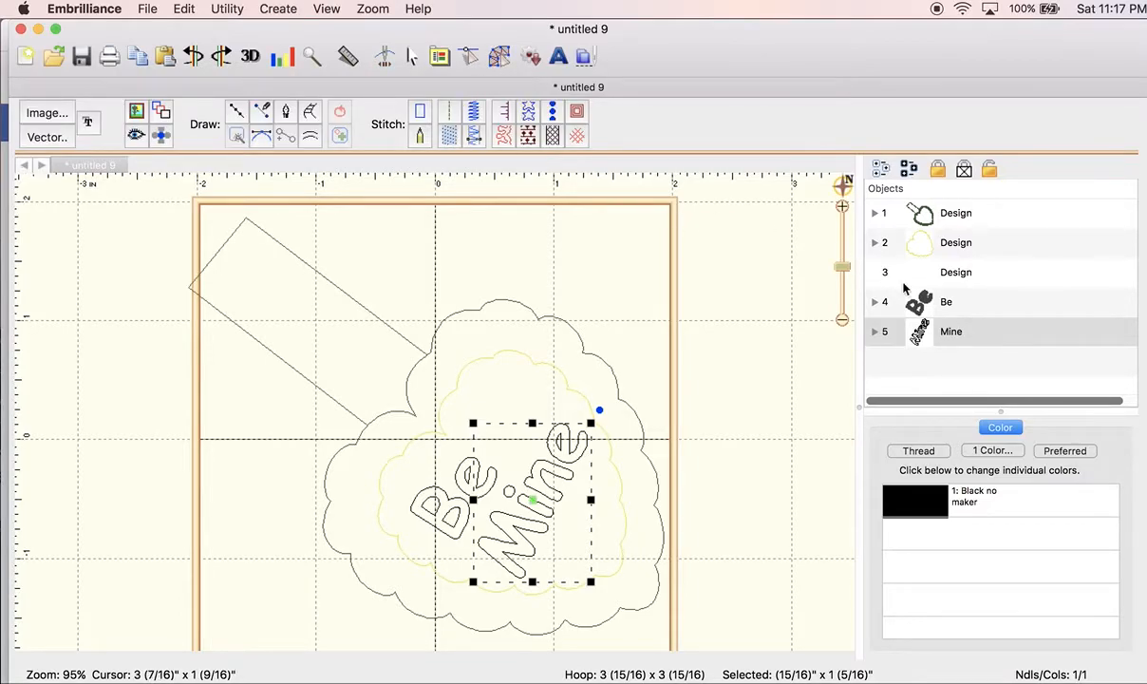
{"action": "left_click", "coordinate": [951, 334]}
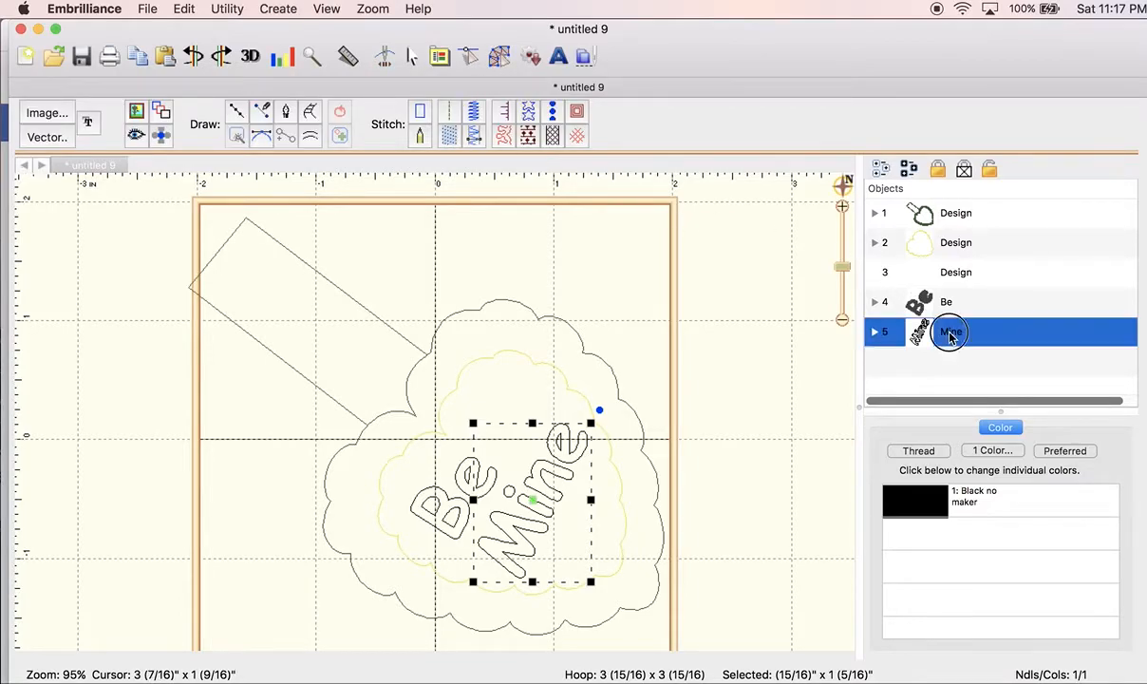
{"action": "left_click", "coordinate": [450, 139]}
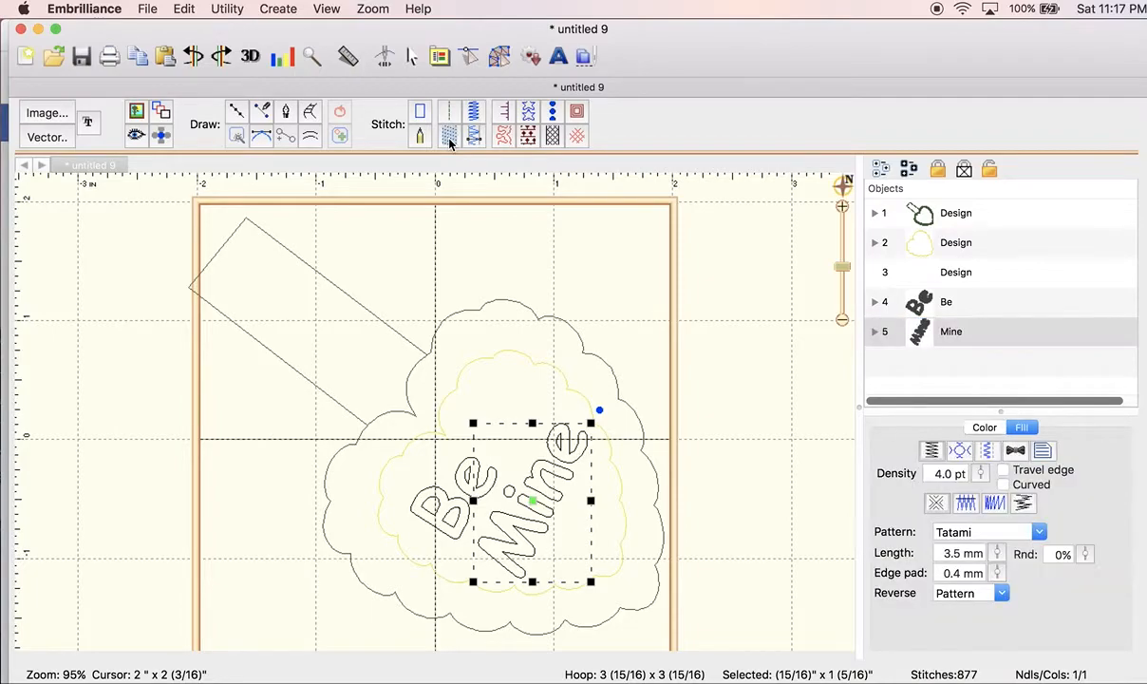
{"action": "left_click", "coordinate": [385, 58]}
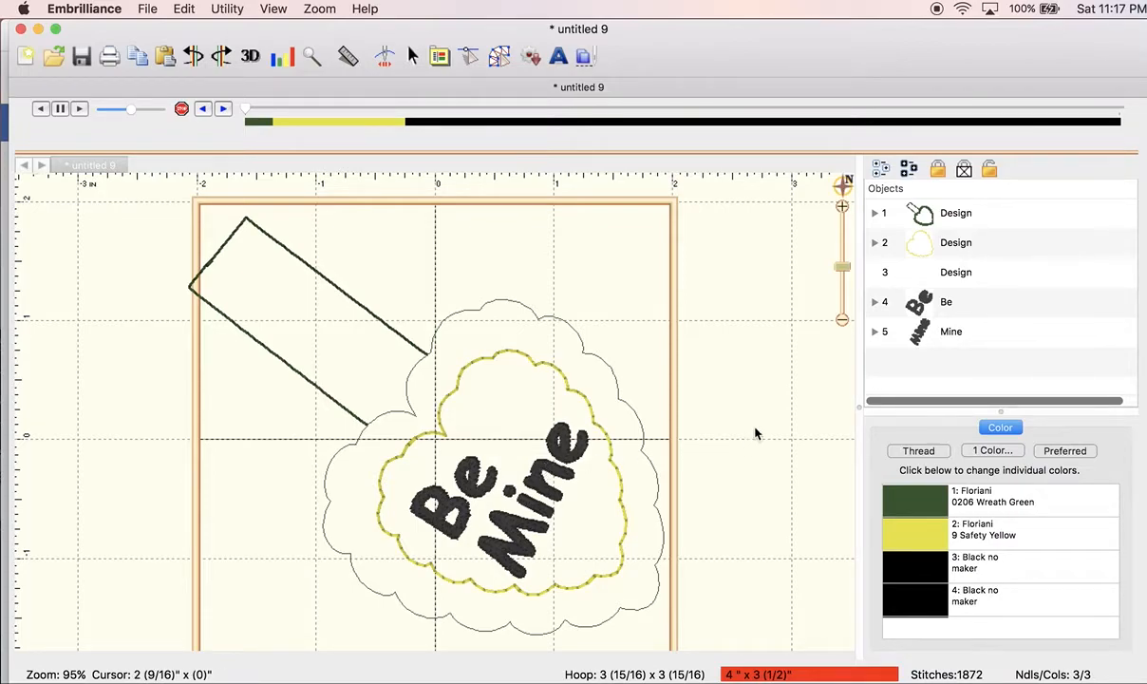
- Nudge "Mine" and "Be" slightly down and to the right to centre the lettering within the yellow heart
{"action": "left_click", "coordinate": [888, 331]}
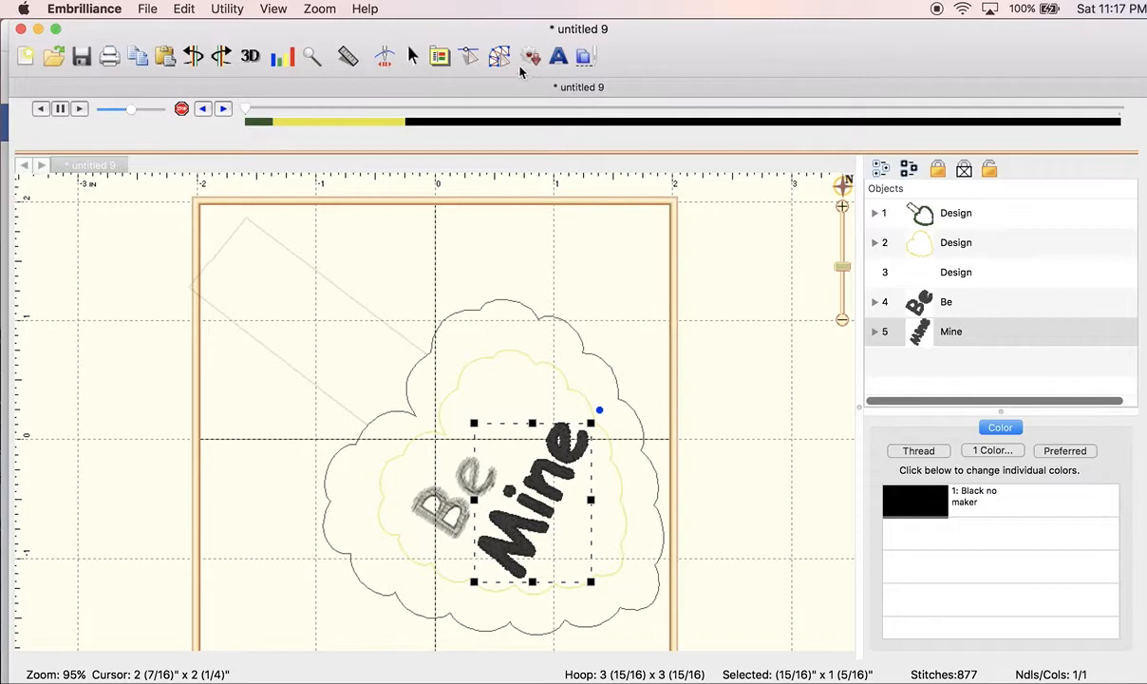
{"action": "left_click", "coordinate": [474, 53]}
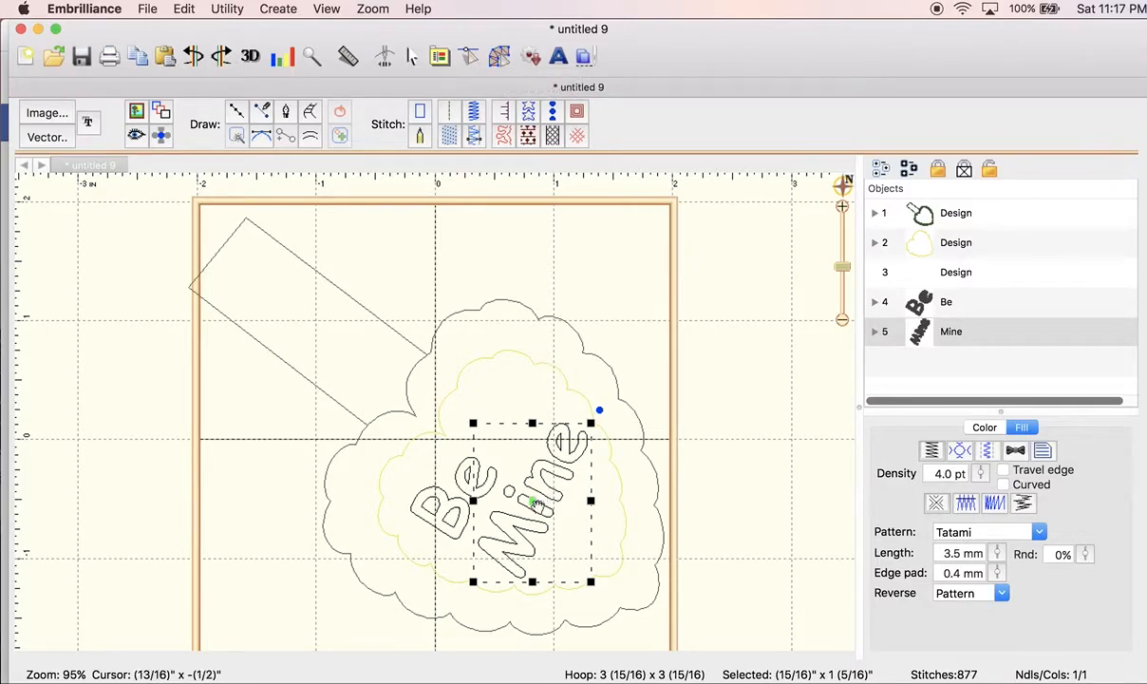
{"action": "left_click_drag", "start_coordinate": [532, 501], "coordinate": [545, 509]}
{"action": "left_click", "coordinate": [962, 304]}
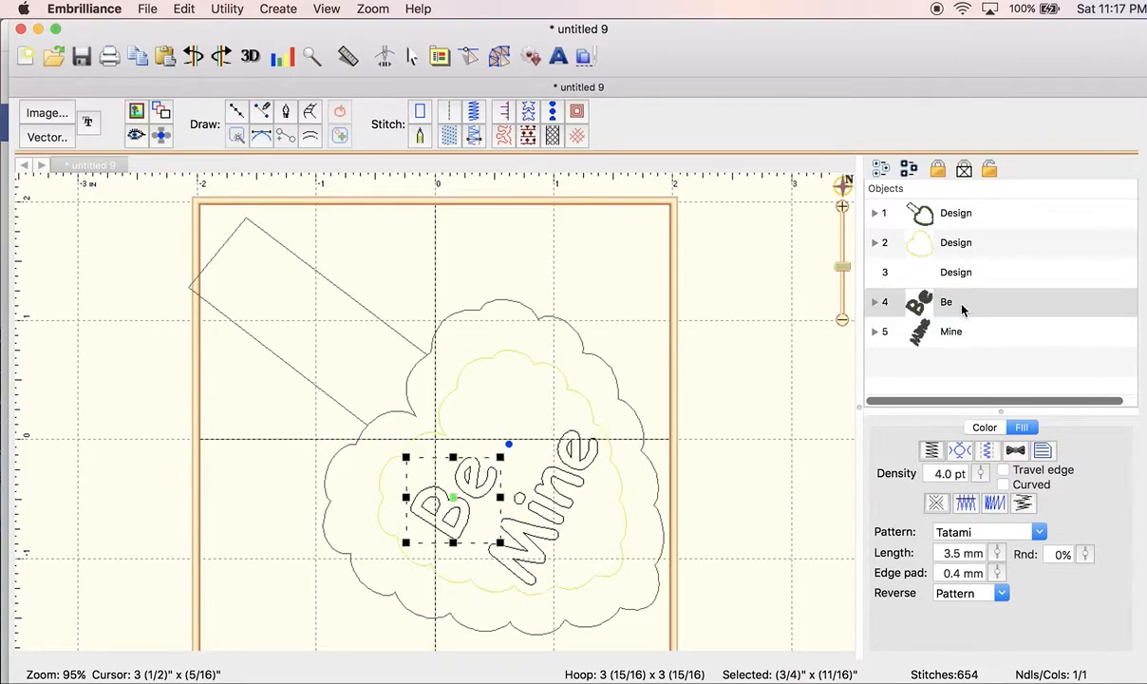
{"action": "mouse_move", "coordinate": [453, 496]}
{"action": "left_mouse_down"}
{"action": "mouse_move", "coordinate": [452, 518]}
{"action": "mouse_move", "coordinate": [457, 508]}
{"action": "left_mouse_up"}
{"action": "left_click", "coordinate": [724, 342]}
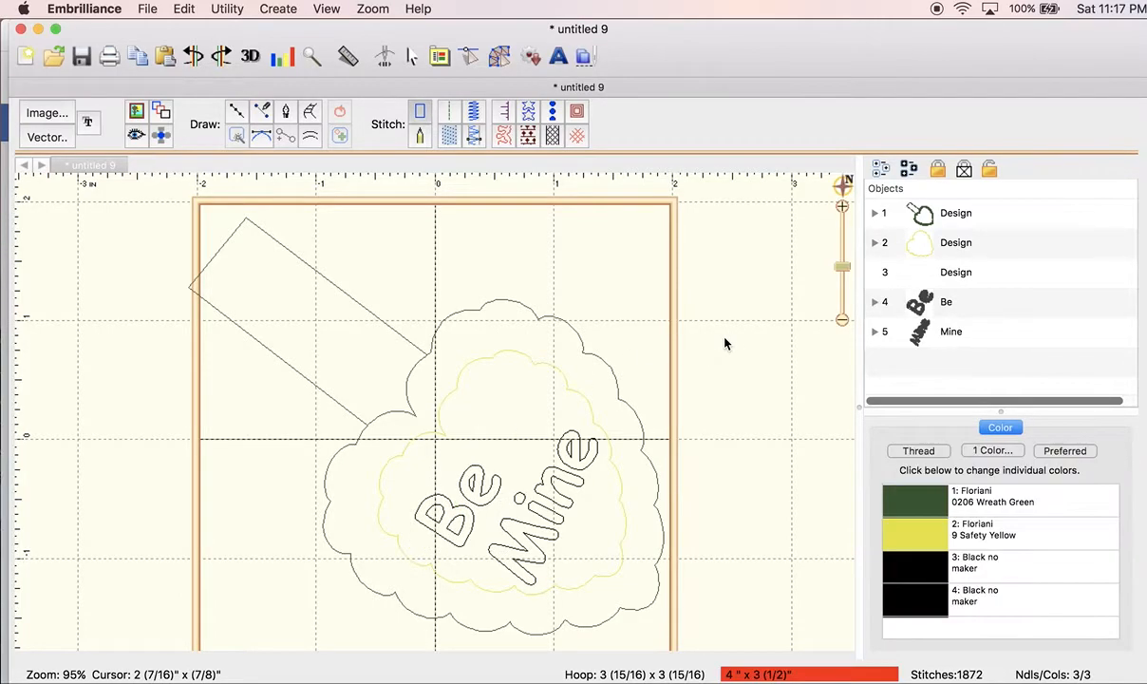
- Begin a new design and insert the Heart 9 outline from the Hearts catalog of the Embrilliance: Outlines library
{"action": "left_click", "coordinate": [275, 8]}
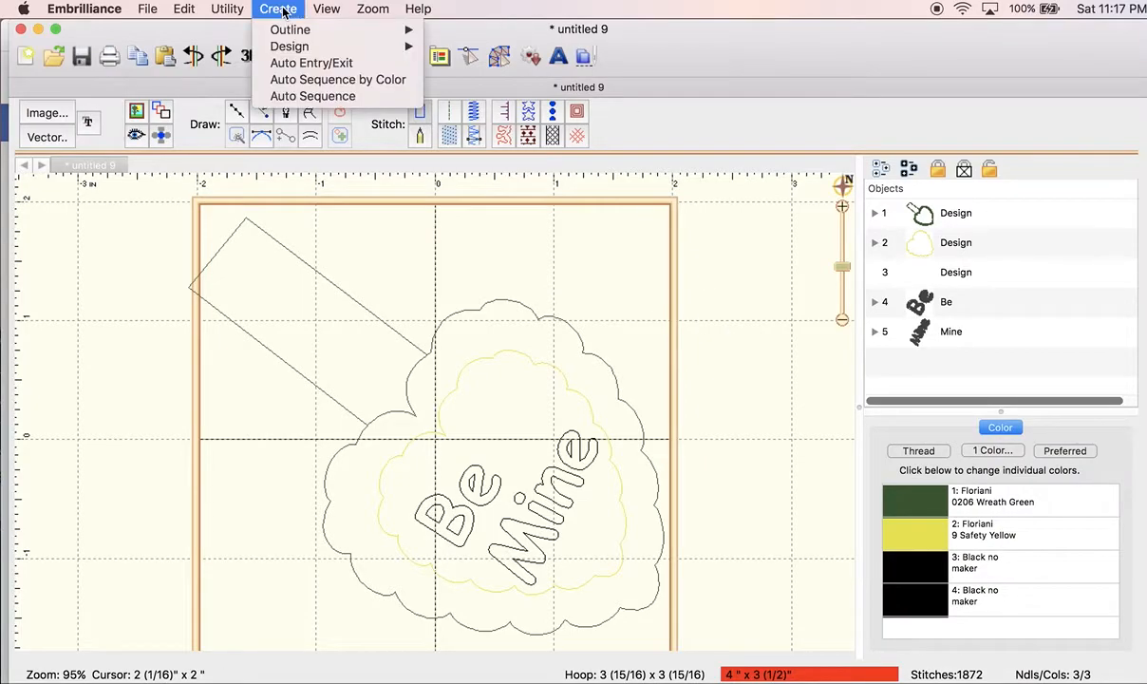
{"action": "mouse_move", "coordinate": [304, 49]}
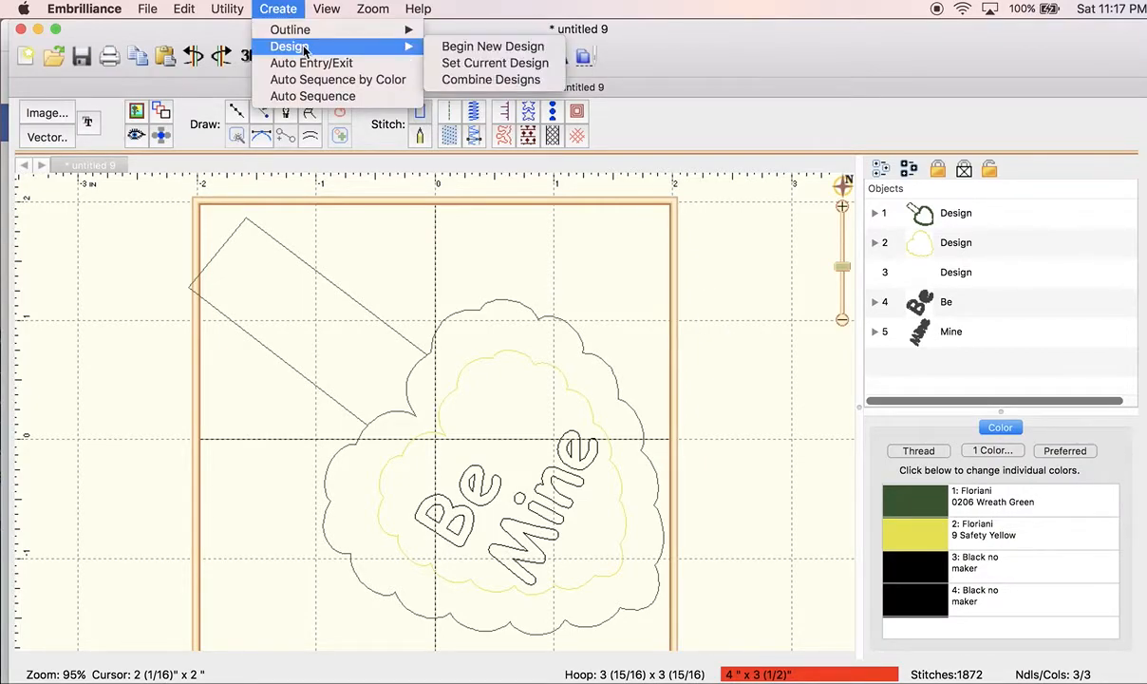
{"action": "left_click", "coordinate": [492, 47]}
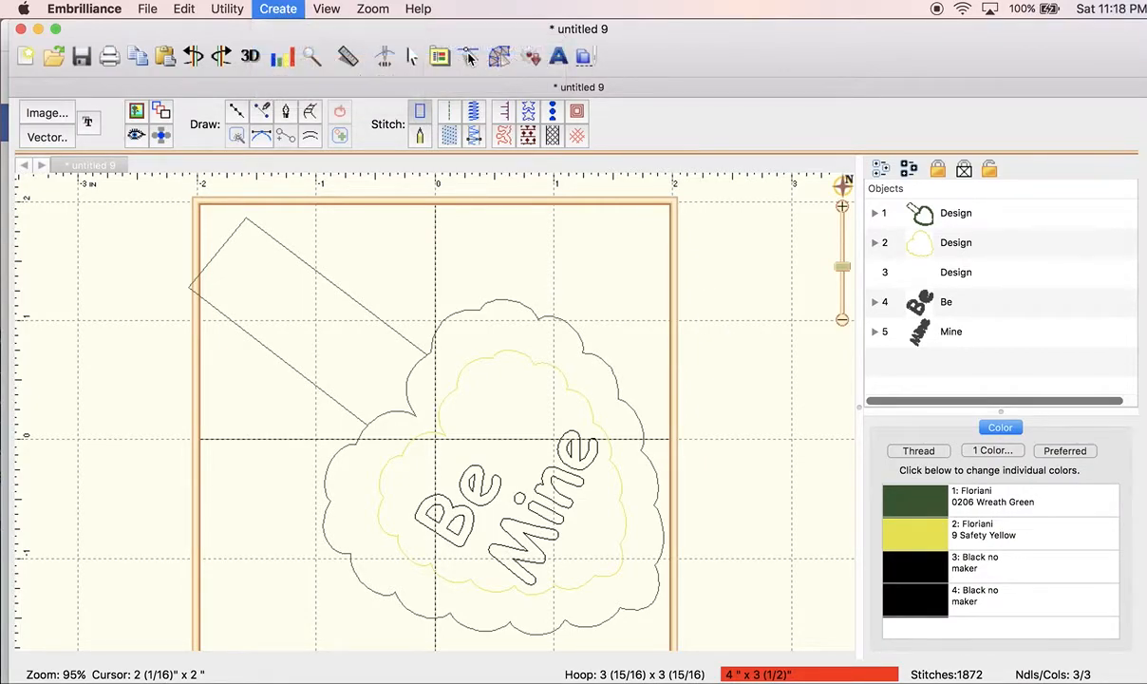
{"action": "left_click", "coordinate": [532, 59]}
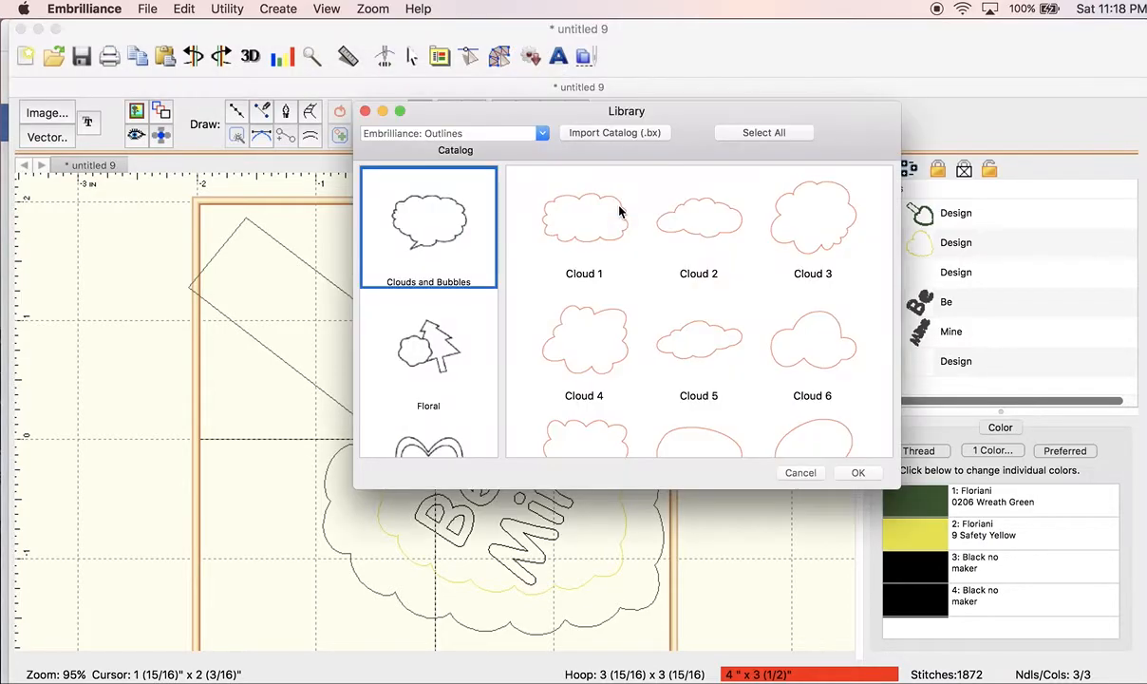
{"action": "scroll", "coordinate": [424, 372], "scroll_direction": "down", "scroll_amount": 3}
{"action": "left_click", "coordinate": [426, 376]}
{"action": "scroll", "coordinate": [712, 372], "scroll_direction": "down", "scroll_amount": 3}
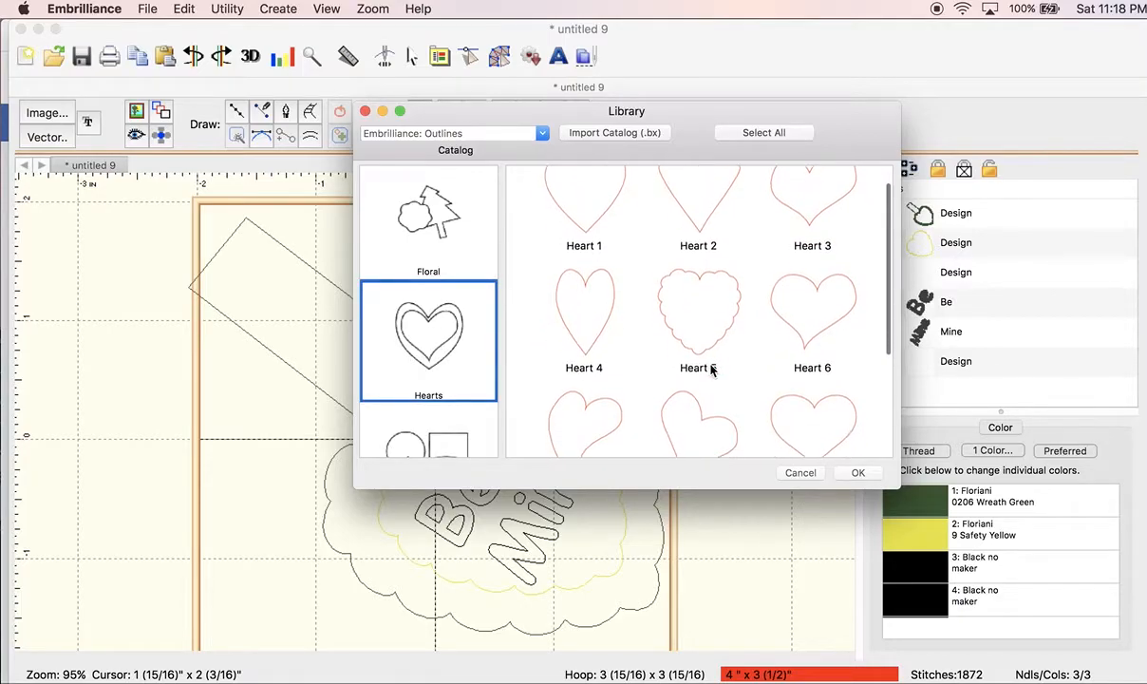
{"action": "left_click", "coordinate": [817, 404]}
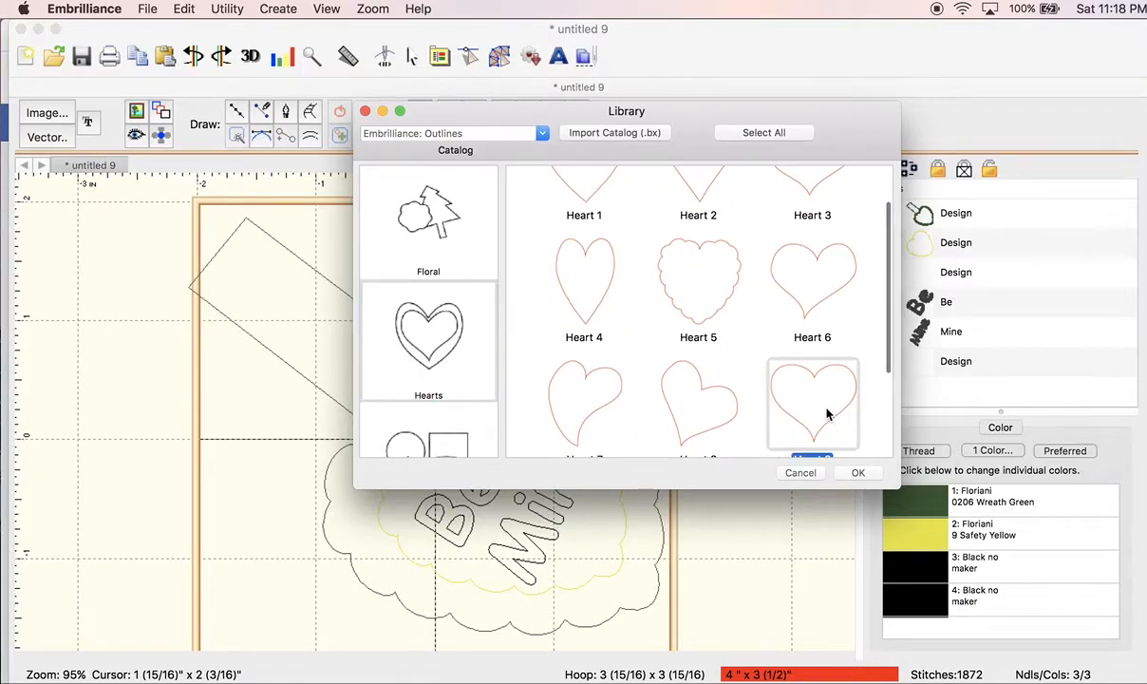
{"action": "left_click", "coordinate": [857, 472]}
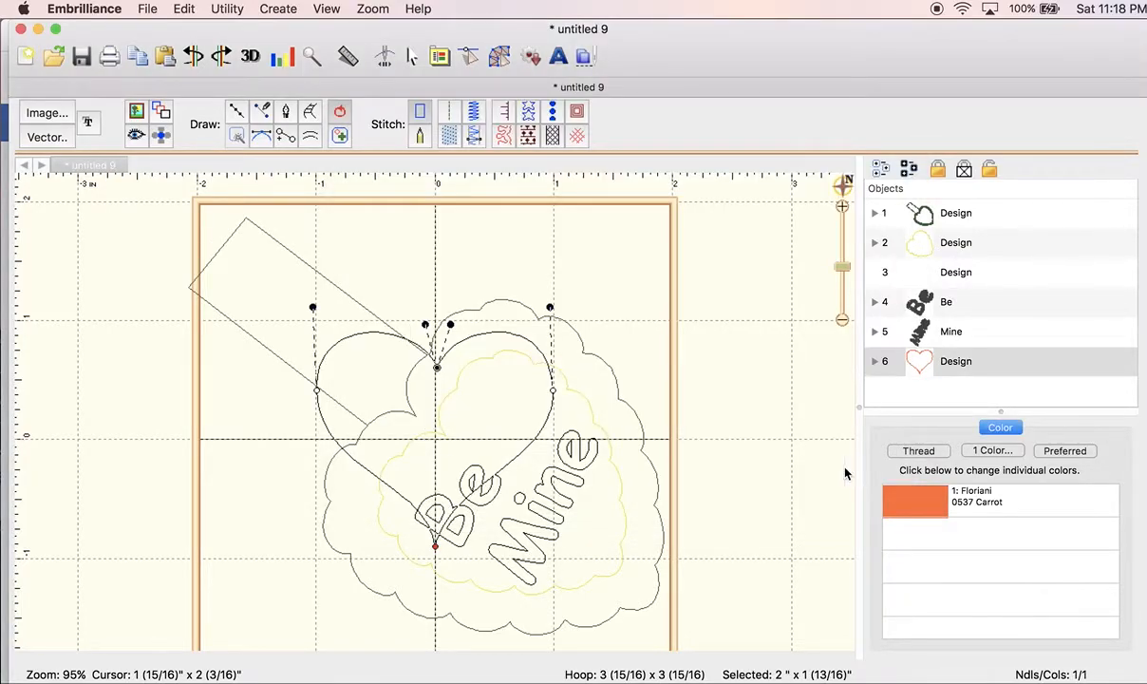
- Select the whole new heart outline, tilt it diagonally, shrink it, and move it over the yellow heart's upper lobe
{"action": "left_click", "coordinate": [540, 358]}
{"action": "left_click", "coordinate": [916, 361]}
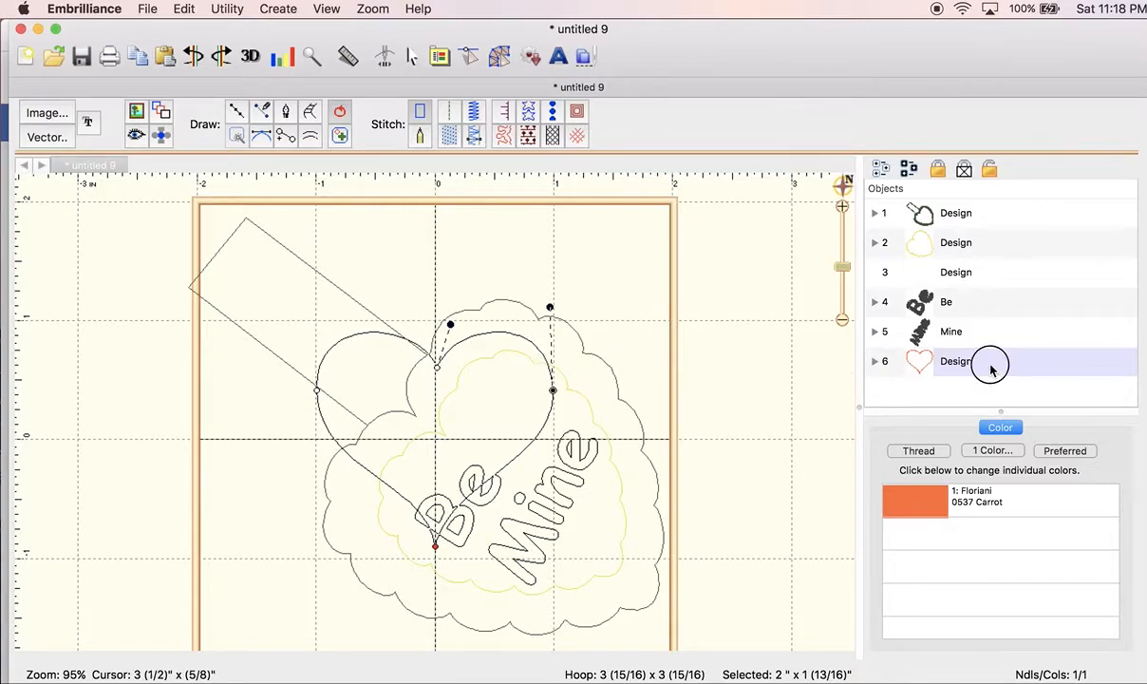
{"action": "left_click", "coordinate": [411, 56]}
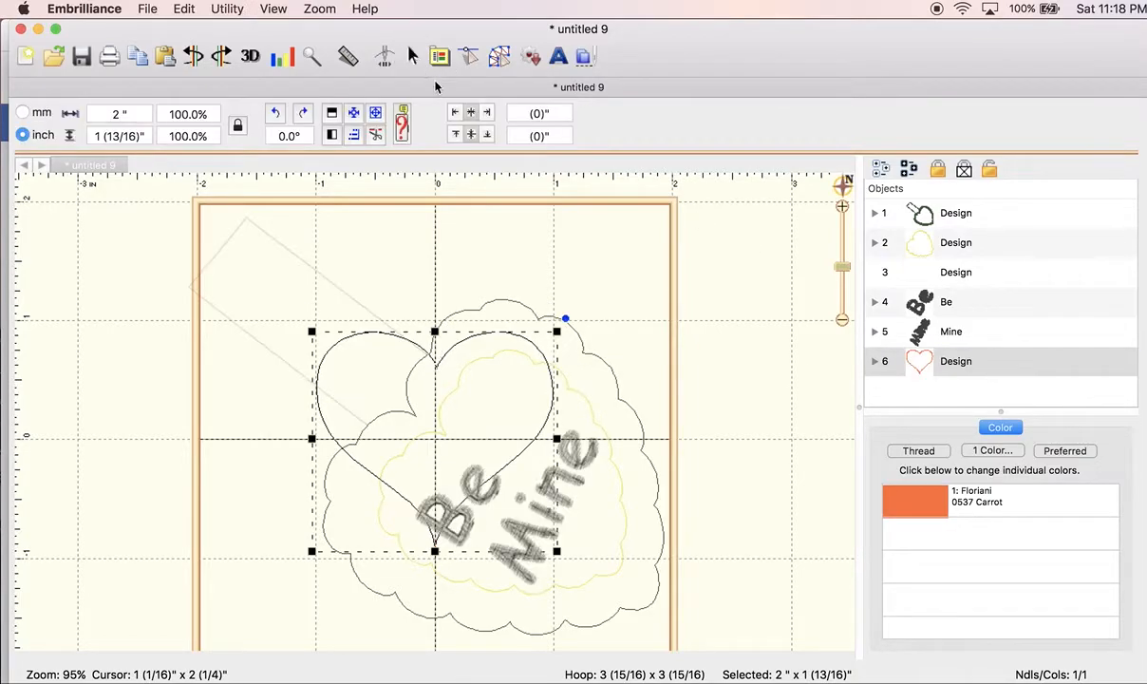
{"action": "left_click_drag", "start_coordinate": [557, 332], "coordinate": [481, 305]}
{"action": "left_click", "coordinate": [520, 303]}
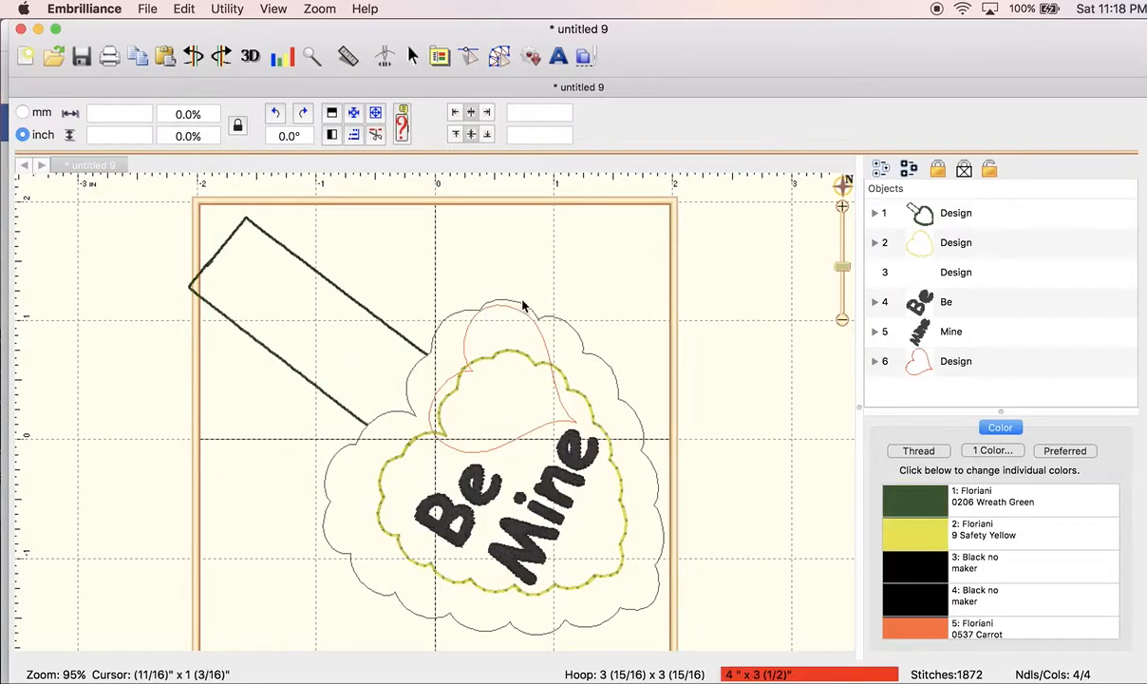
- Shrink the new heart to about 1/2" x 1/2", rotate it to about 33.9°, and position it inside the yellow heart's upper lobe
{"action": "left_click", "coordinate": [528, 316]}
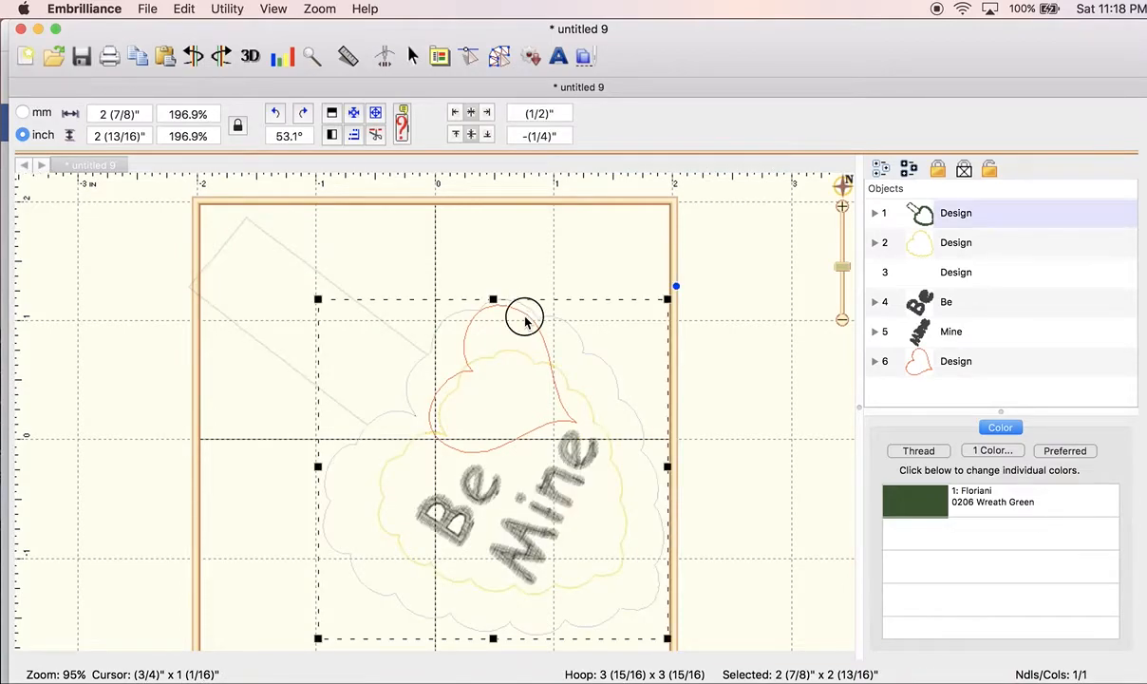
{"action": "left_click", "coordinate": [527, 318]}
{"action": "left_click_drag", "start_coordinate": [581, 305], "coordinate": [506, 388]}
{"action": "left_click_drag", "start_coordinate": [466, 427], "coordinate": [563, 400]}
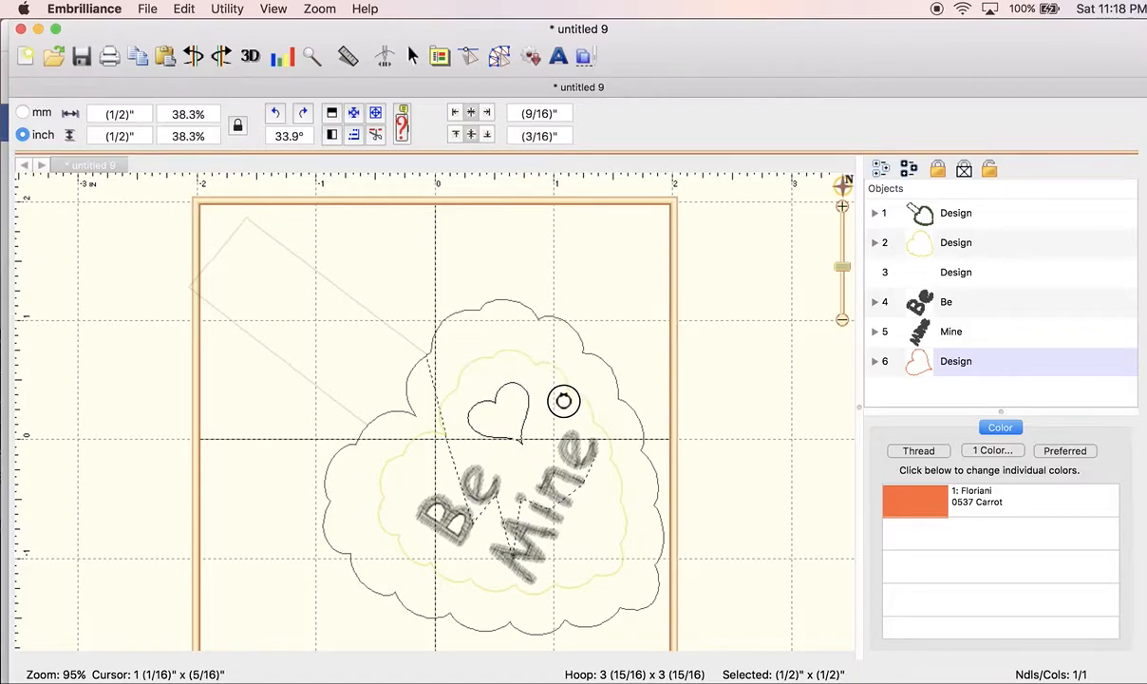
- Enlarge the small heart to about 9/16" x 9/16" and rotate it to about 40.3° above the lettering
{"action": "left_click", "coordinate": [495, 399]}
{"action": "left_click_drag", "start_coordinate": [496, 399], "coordinate": [548, 383]}
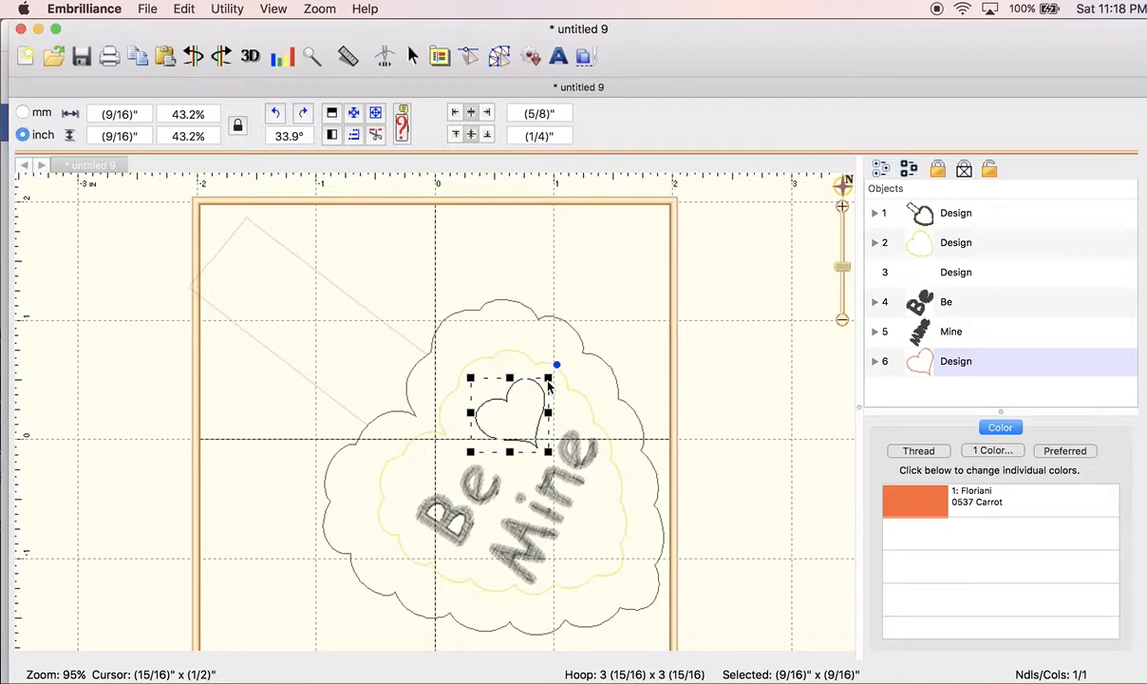
{"action": "left_click_drag", "start_coordinate": [555, 364], "coordinate": [536, 403]}
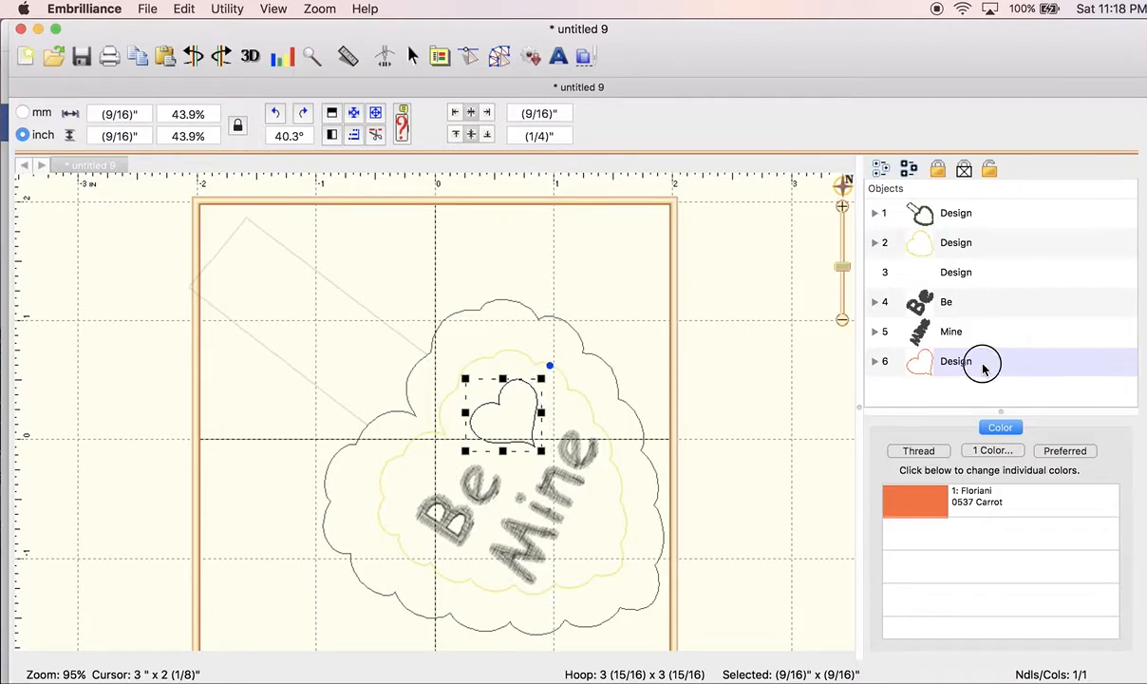
- Convert the small heart above the lettering to a fill stitch and display the whole design as stitches
{"action": "left_click", "coordinate": [500, 56]}
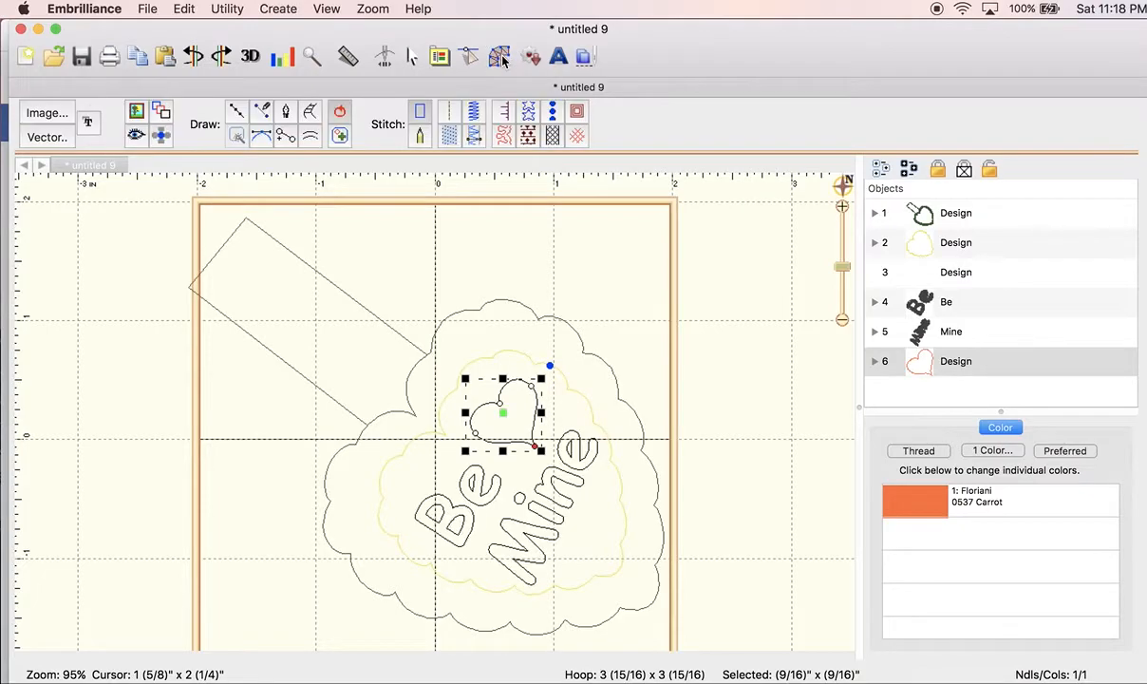
{"action": "left_click", "coordinate": [451, 139]}
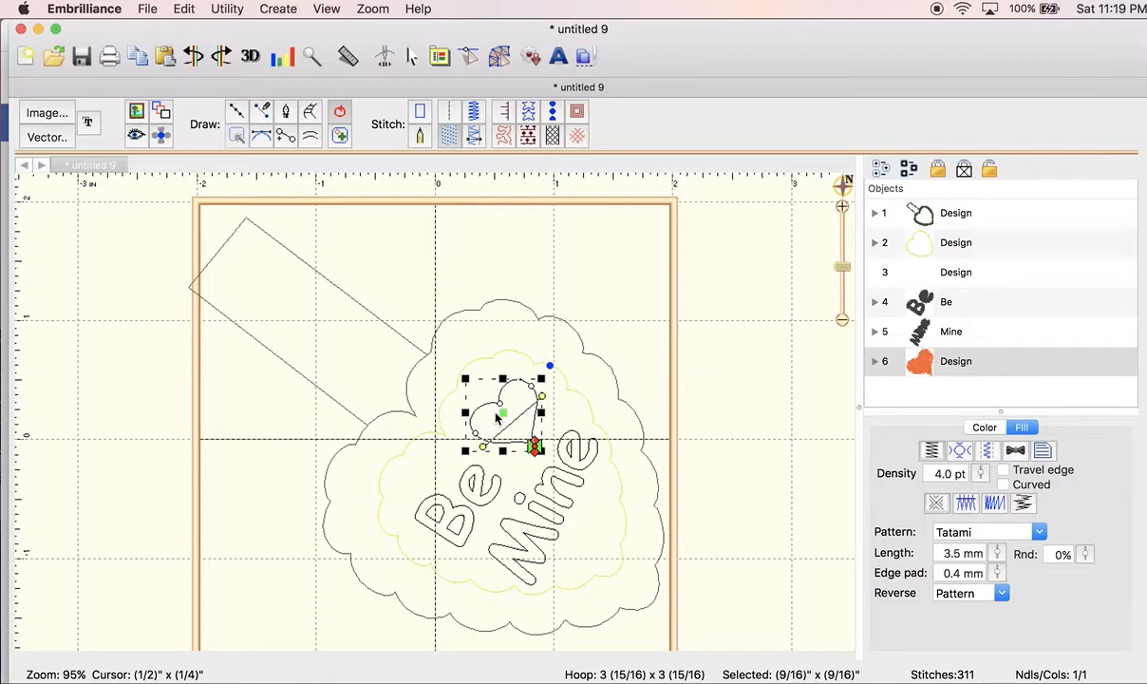
{"action": "left_click", "coordinate": [637, 384]}
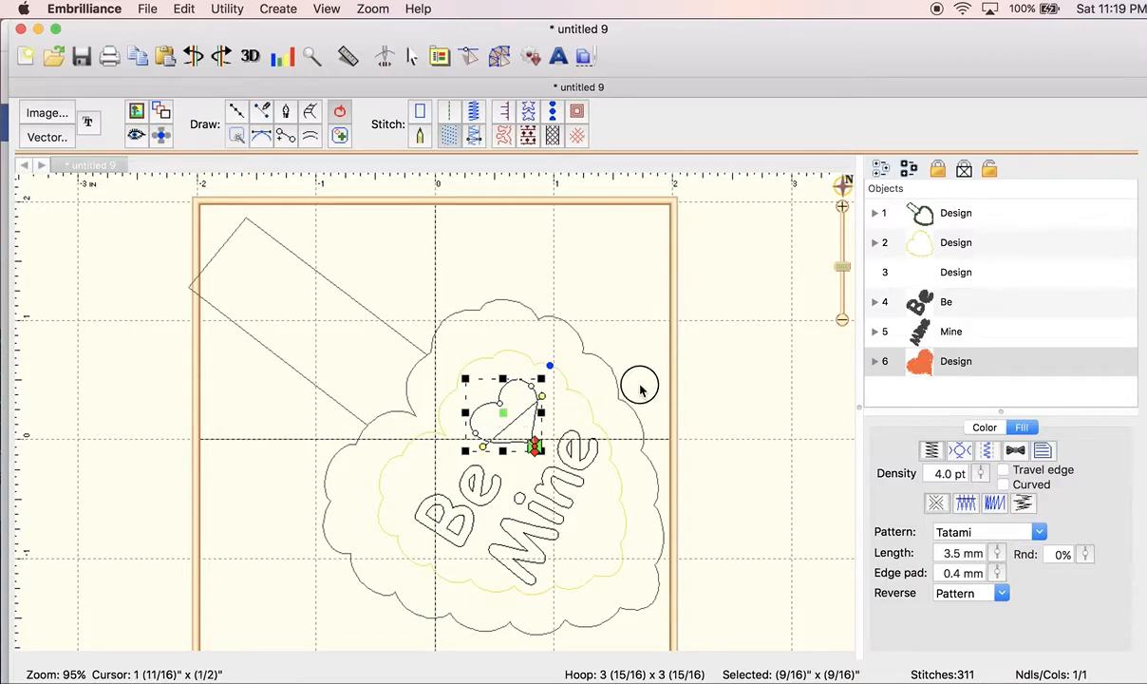
{"action": "left_click", "coordinate": [385, 57]}
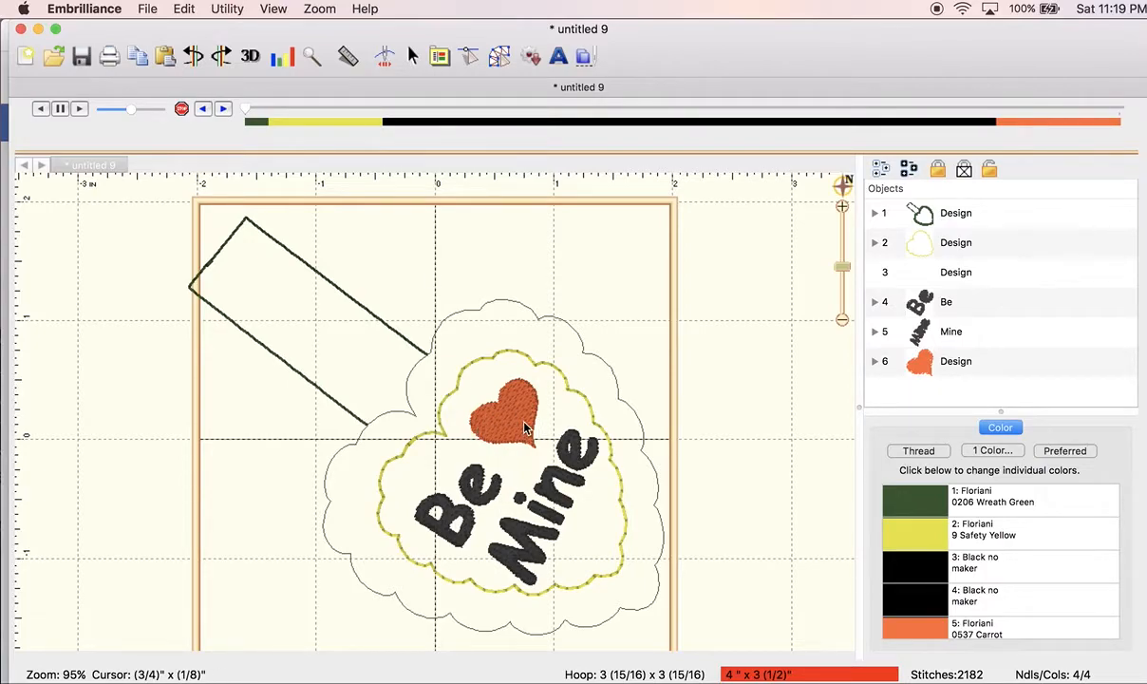
- Duplicate the filled orange heart in place and convert the copy to a run-stitch outline
{"action": "left_click", "coordinate": [477, 54]}
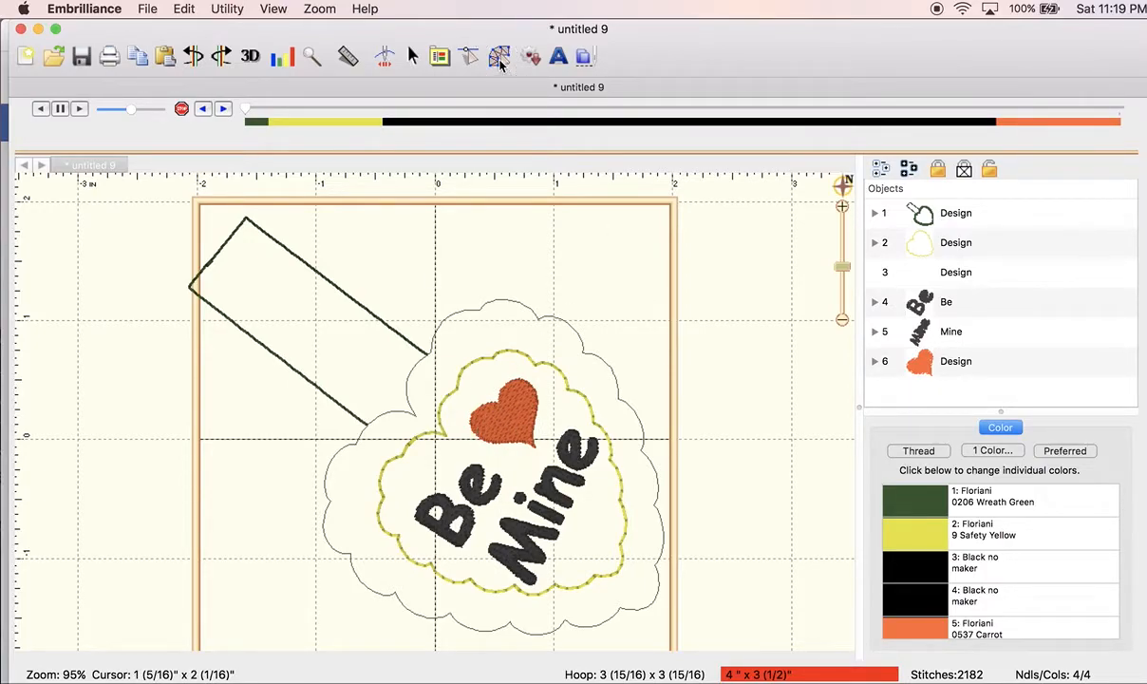
{"action": "left_click", "coordinate": [994, 370]}
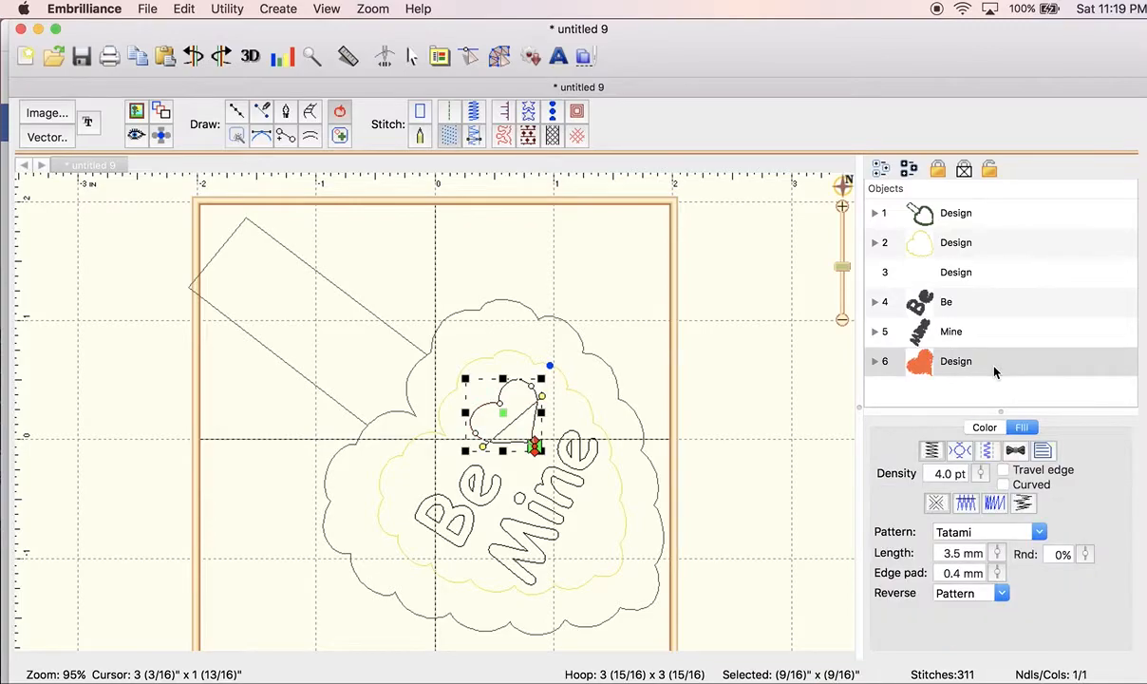
{"action": "key", "text": "super+c"}
{"action": "key", "text": "super+v"}
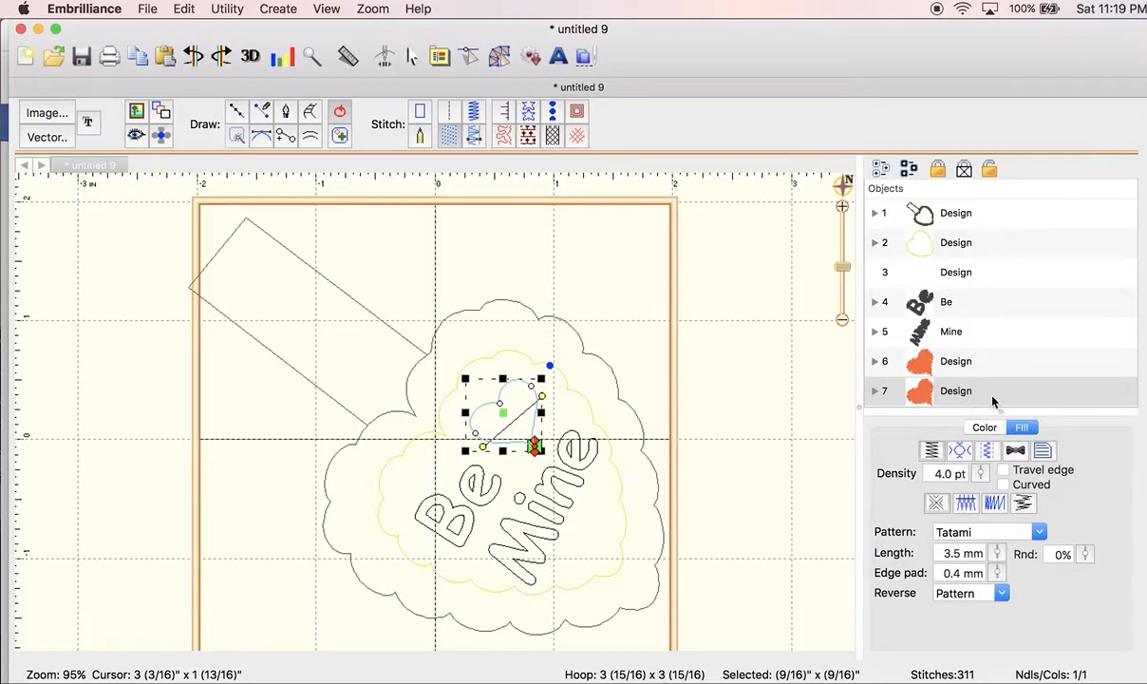
{"action": "left_click", "coordinate": [452, 111]}
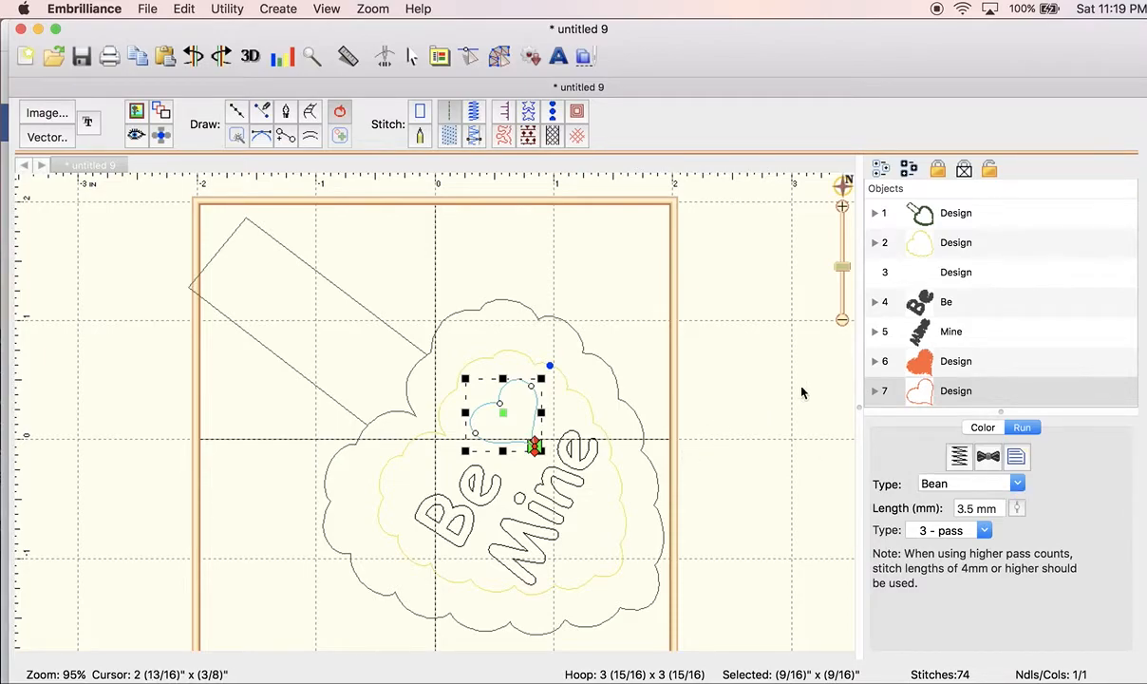
{"action": "left_click", "coordinate": [705, 424]}
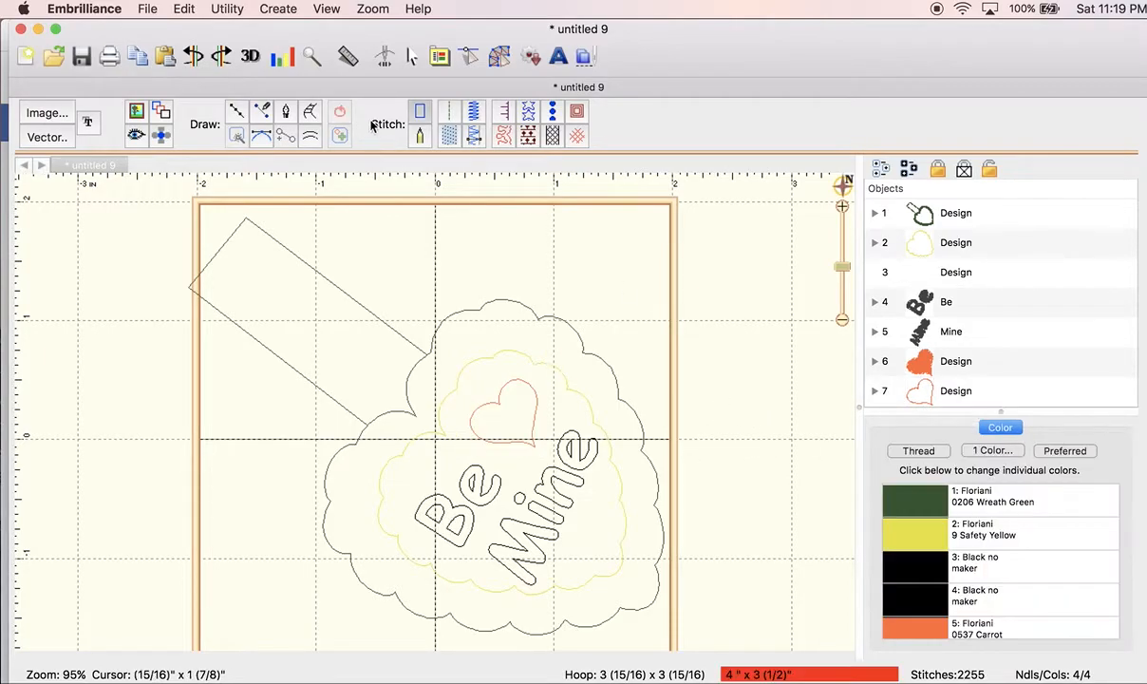
- Play the stitch simulation to review the stitching order through the orange heart
{"action": "left_click", "coordinate": [384, 56]}
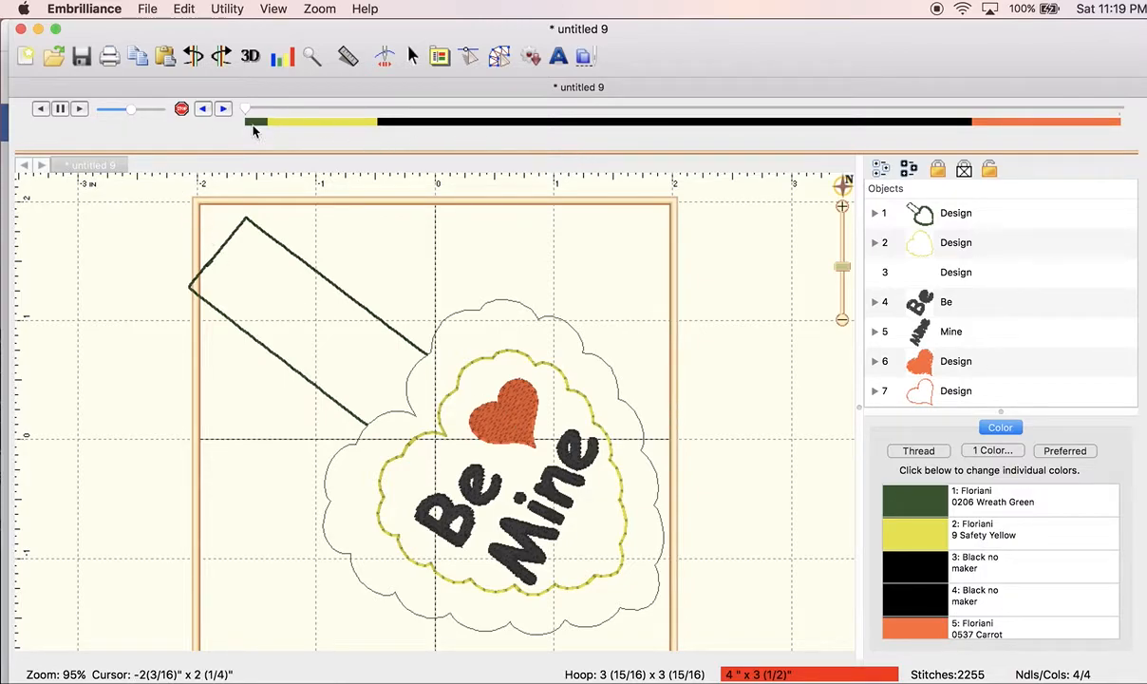
{"action": "left_click_drag", "start_coordinate": [245, 108], "coordinate": [971, 115]}
{"action": "left_click", "coordinate": [81, 109]}
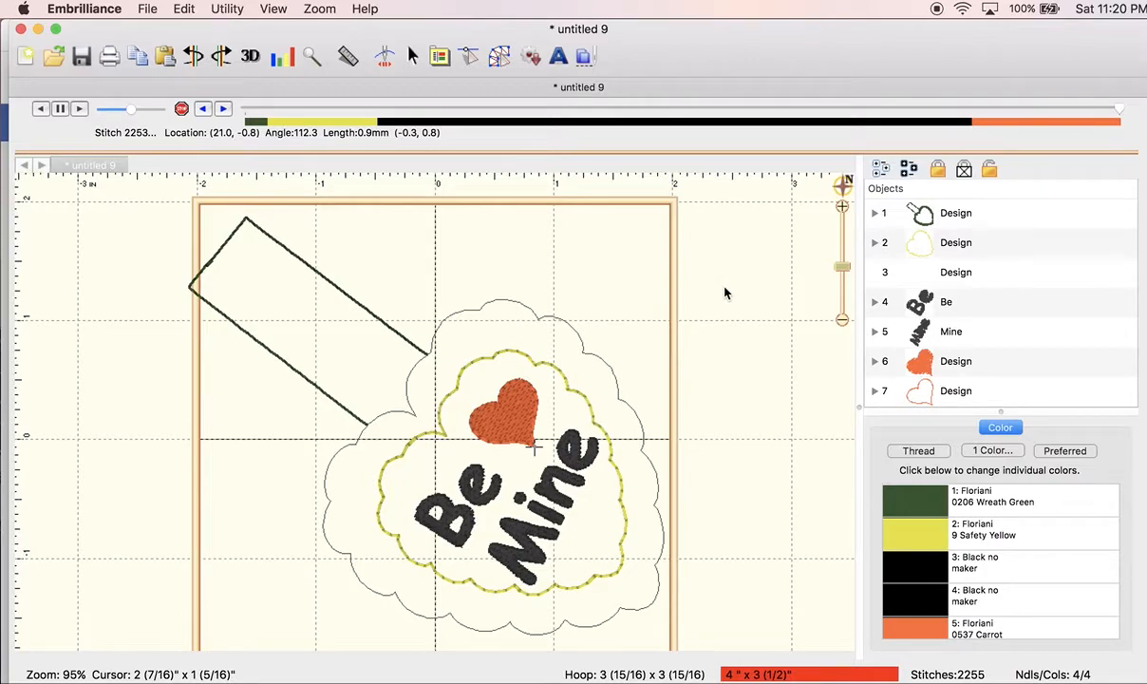
- Delete the empty design from the object list and combine the filled orange heart with its run-stitch outline into one design
{"action": "left_click", "coordinate": [954, 275]}
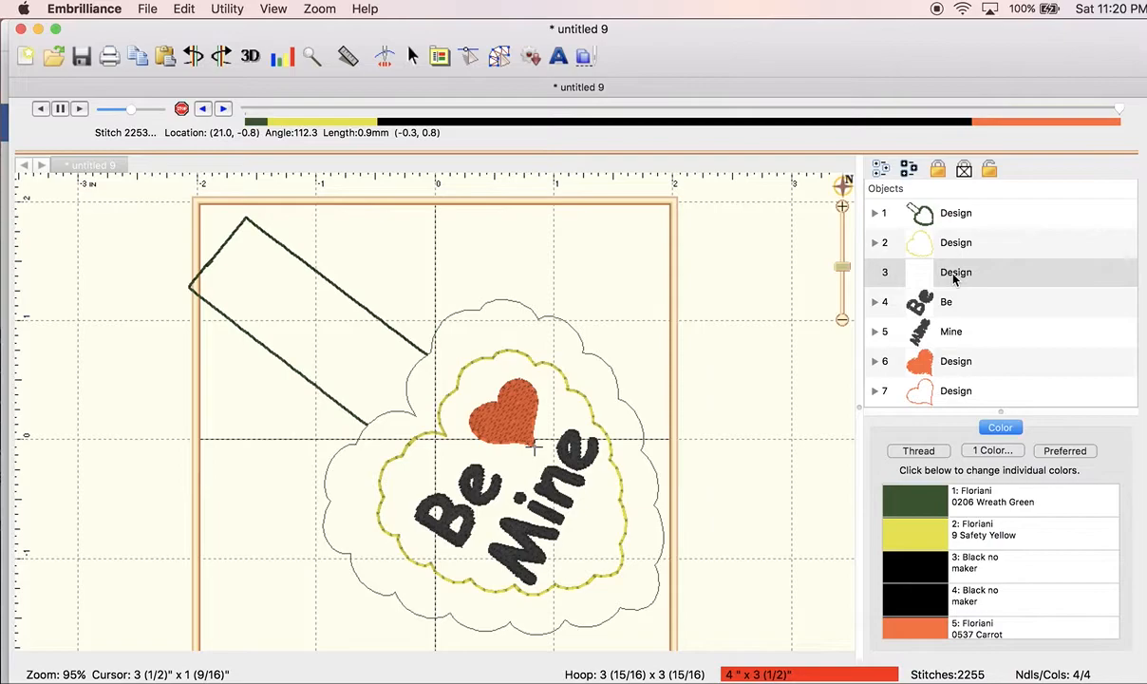
{"action": "key", "text": "Delete"}
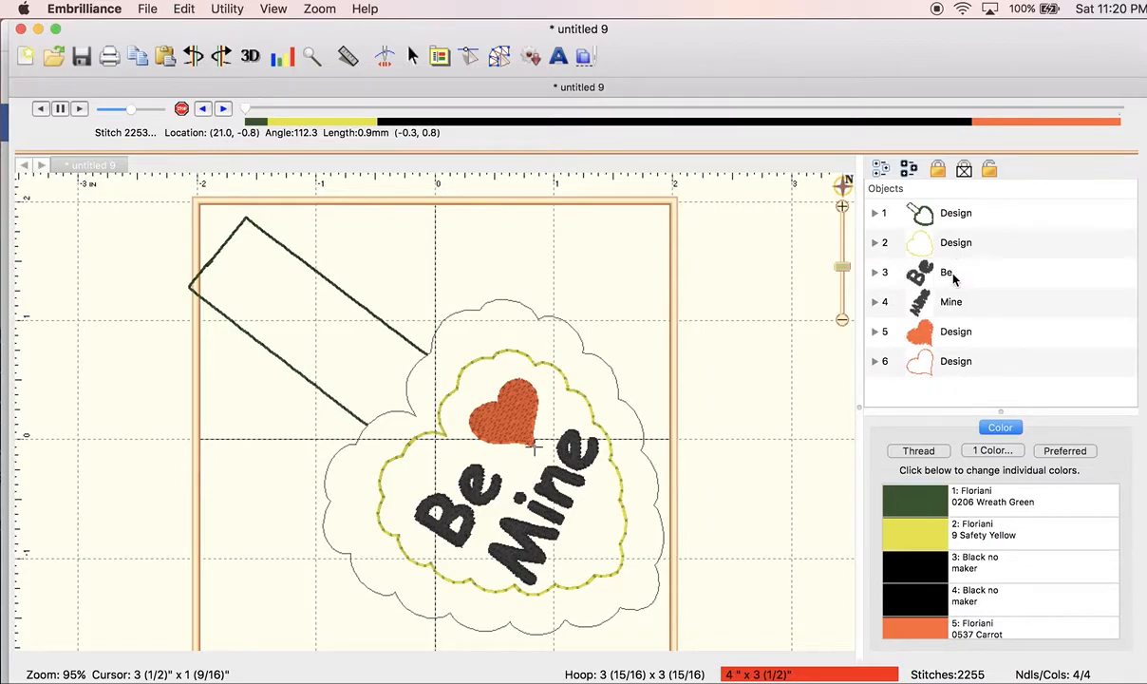
{"action": "left_click", "coordinate": [954, 330]}
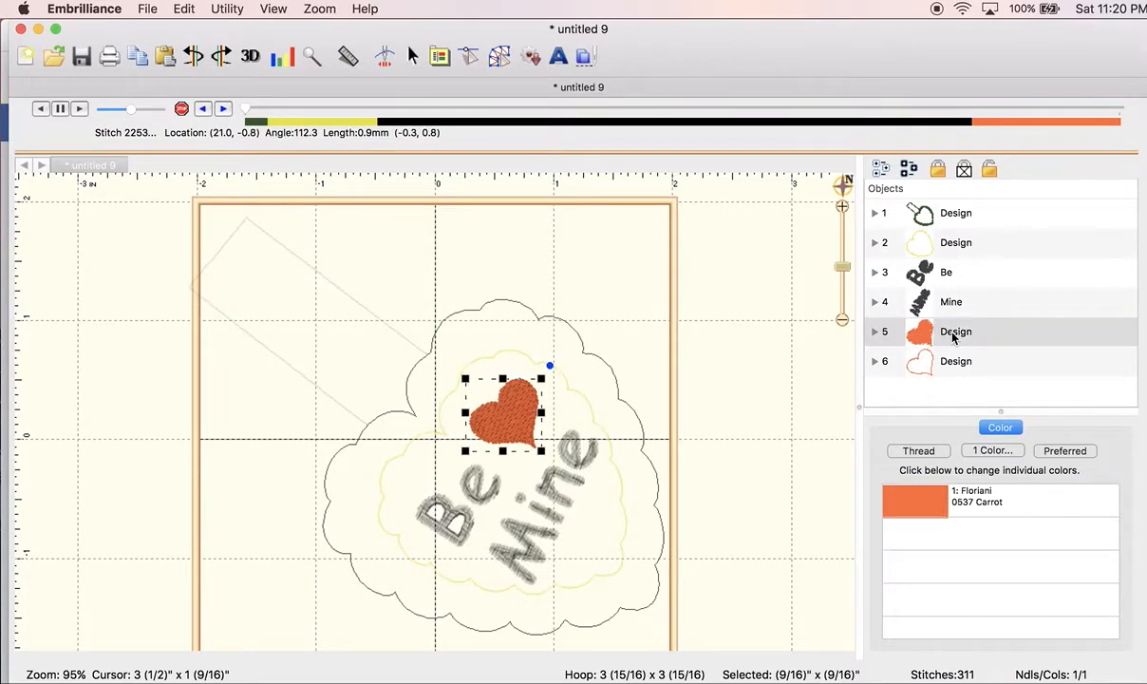
{"action": "left_click", "coordinate": [904, 358], "text": "shift"}
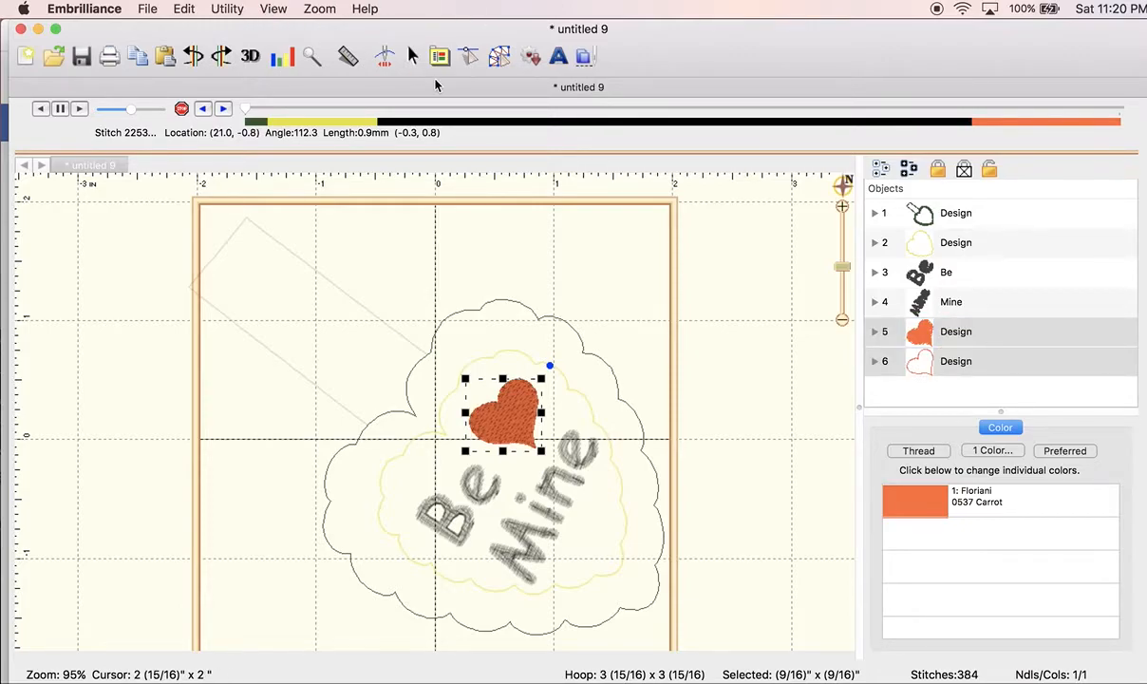
{"action": "left_click", "coordinate": [497, 59]}
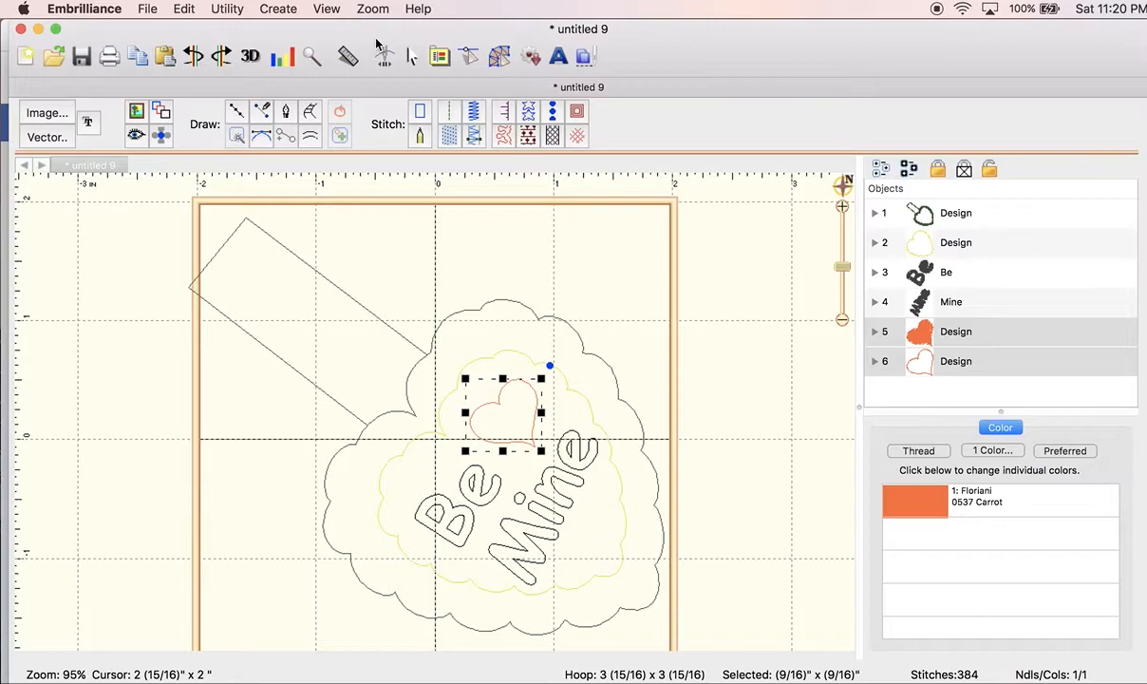
{"action": "left_click", "coordinate": [276, 9]}
{"action": "mouse_move", "coordinate": [298, 47]}
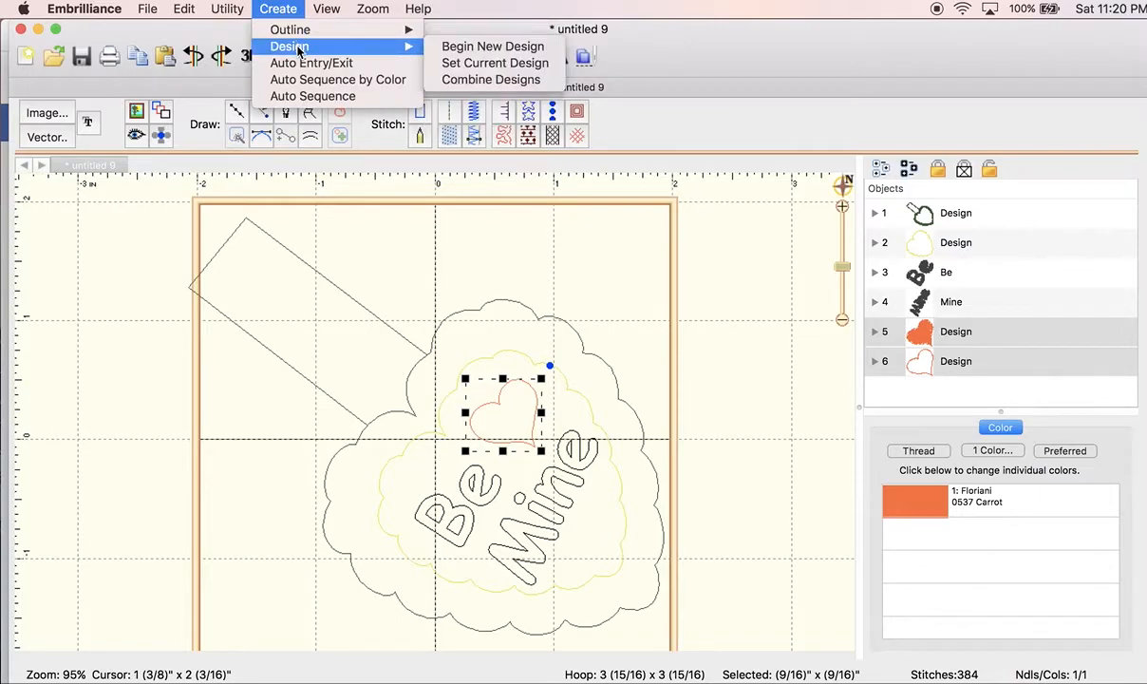
{"action": "left_click", "coordinate": [456, 80]}
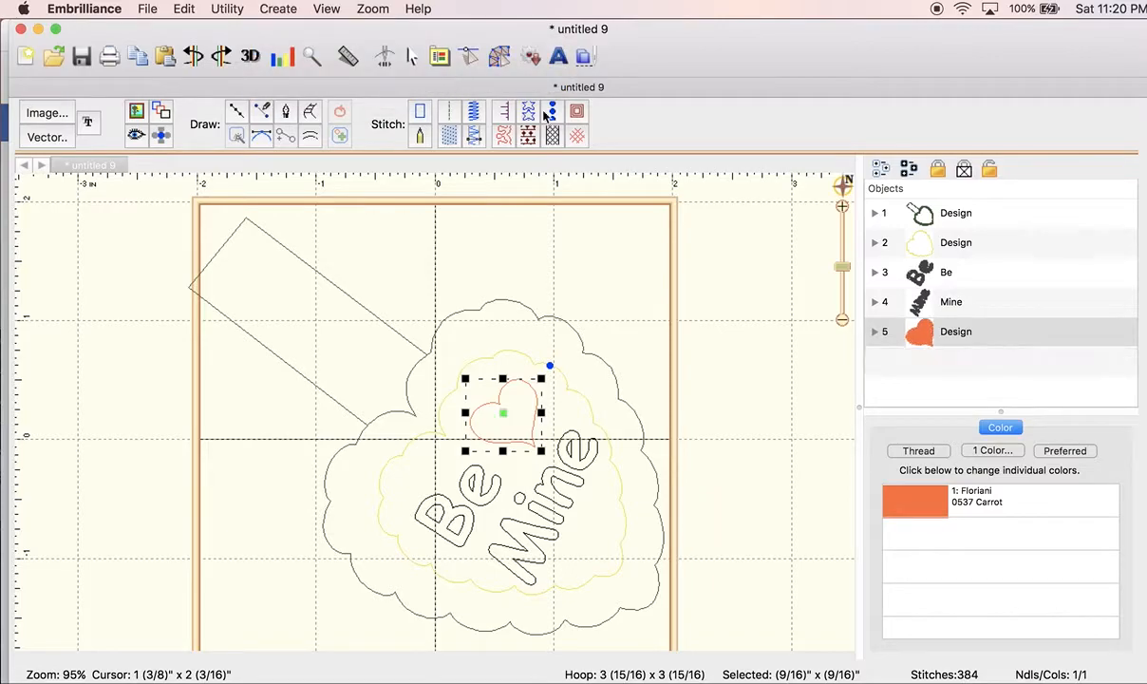
- Combine the "Be" and "Mine" lettering objects into a single design
{"action": "left_click", "coordinate": [904, 270]}
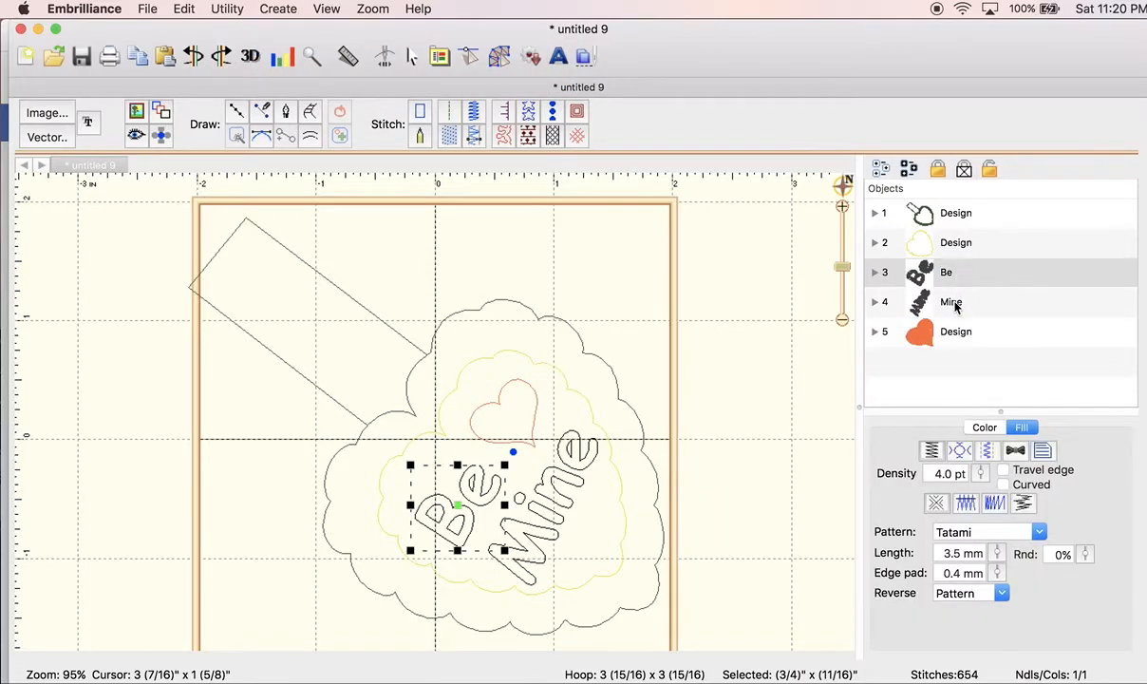
{"action": "left_click", "coordinate": [956, 304], "text": "shift"}
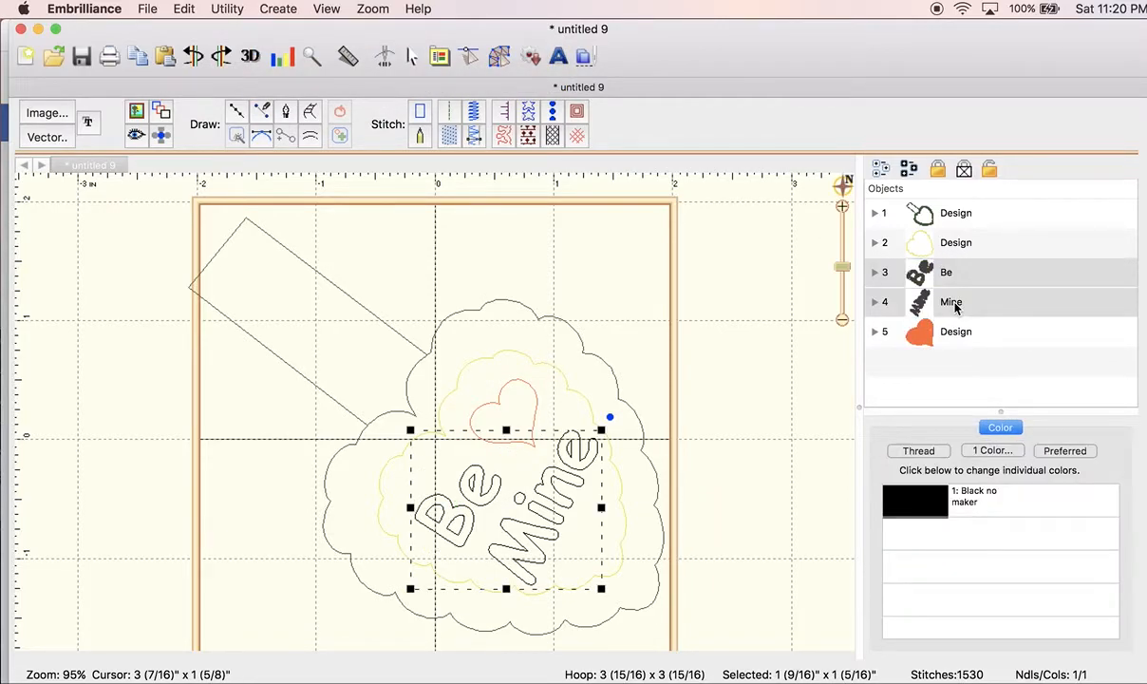
{"action": "left_click", "coordinate": [281, 10]}
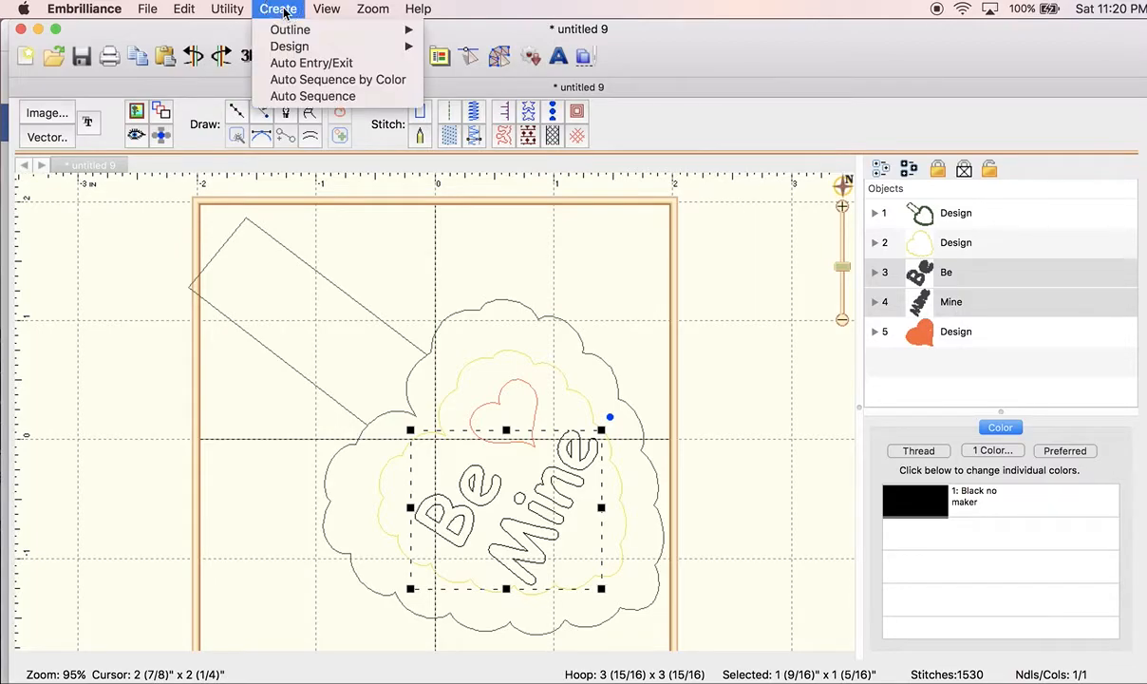
{"action": "mouse_move", "coordinate": [290, 45]}
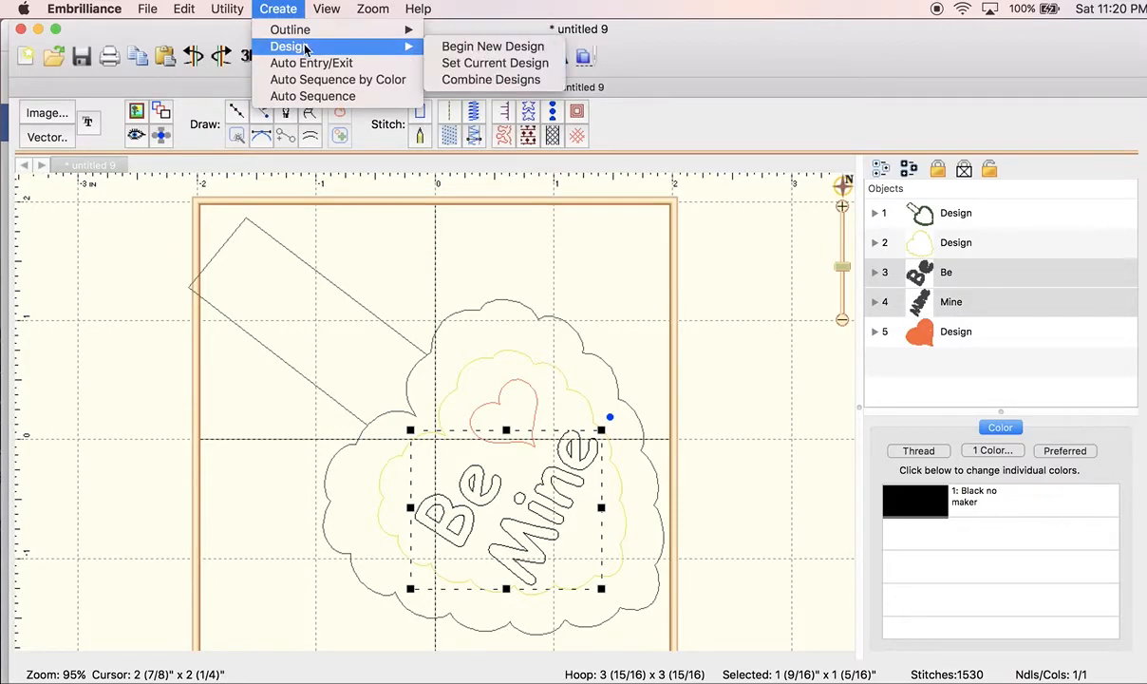
{"action": "left_click", "coordinate": [480, 80]}
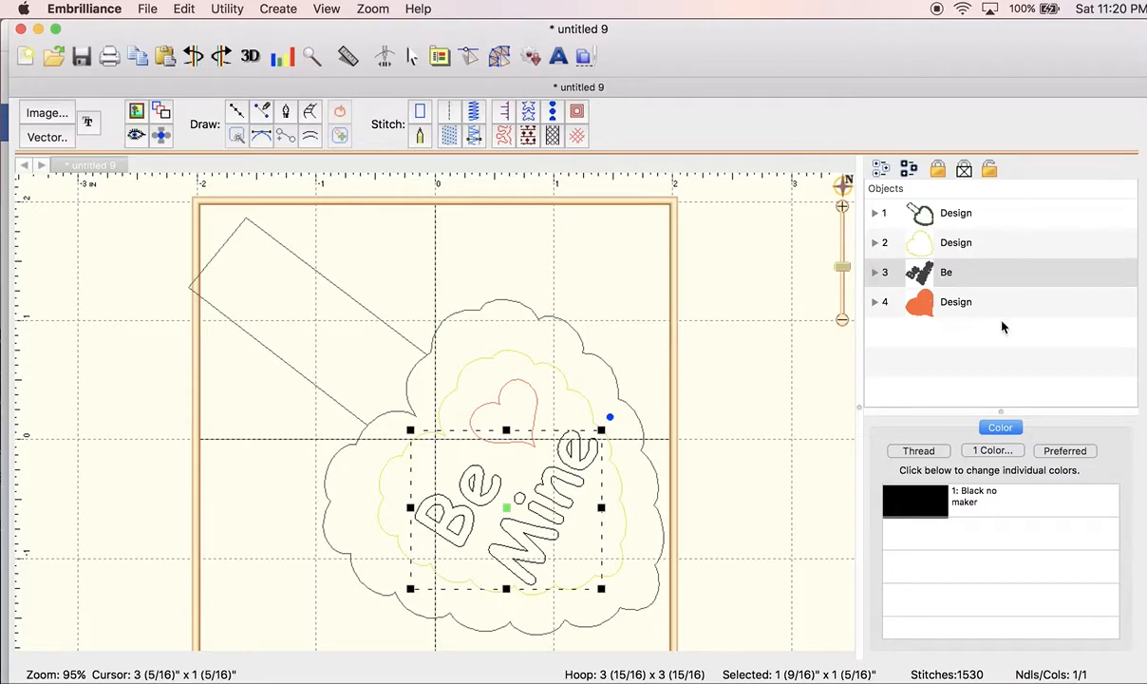
{"action": "left_click", "coordinate": [915, 243]}
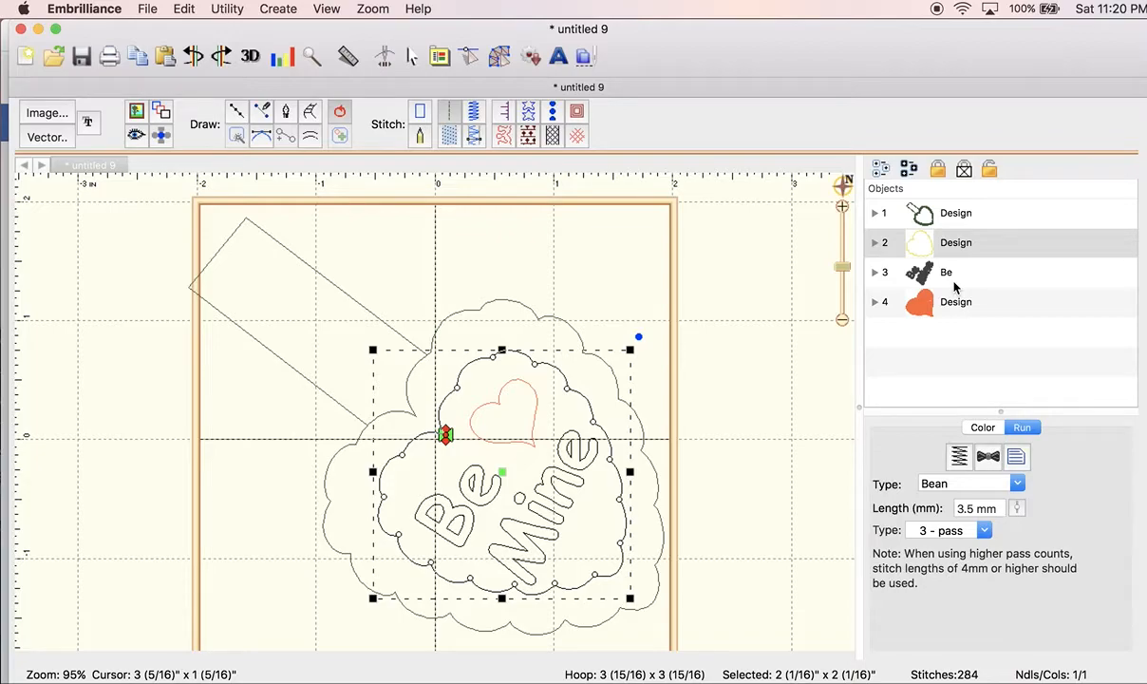
{"action": "left_click", "coordinate": [950, 276]}
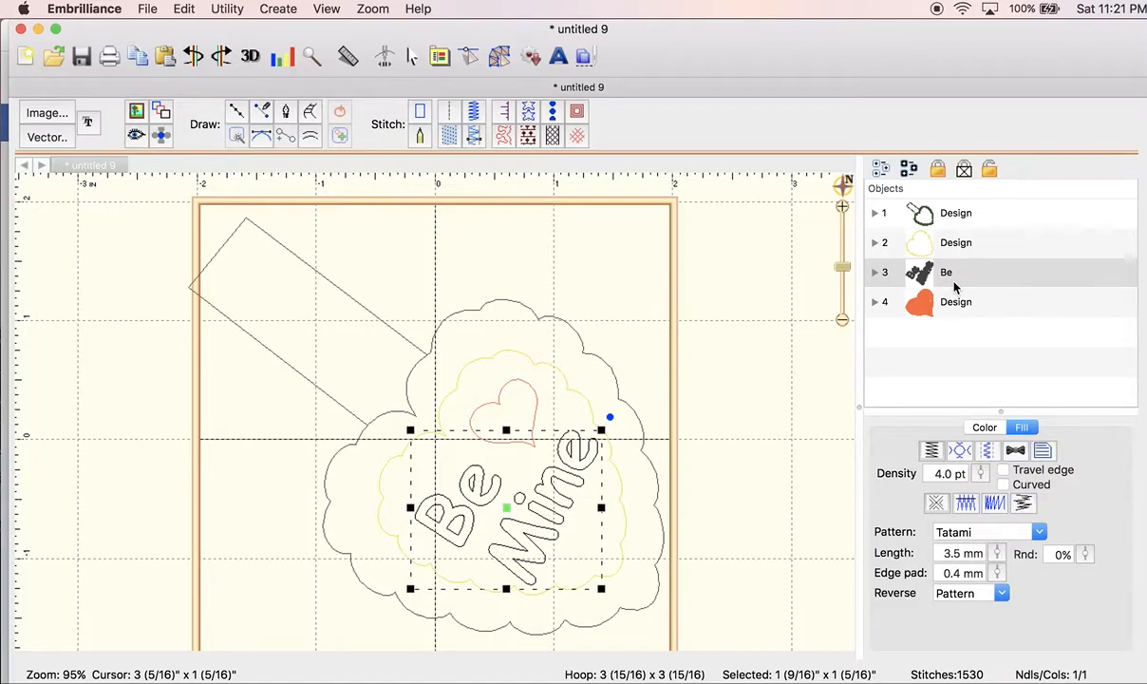
{"action": "left_click", "coordinate": [770, 336]}
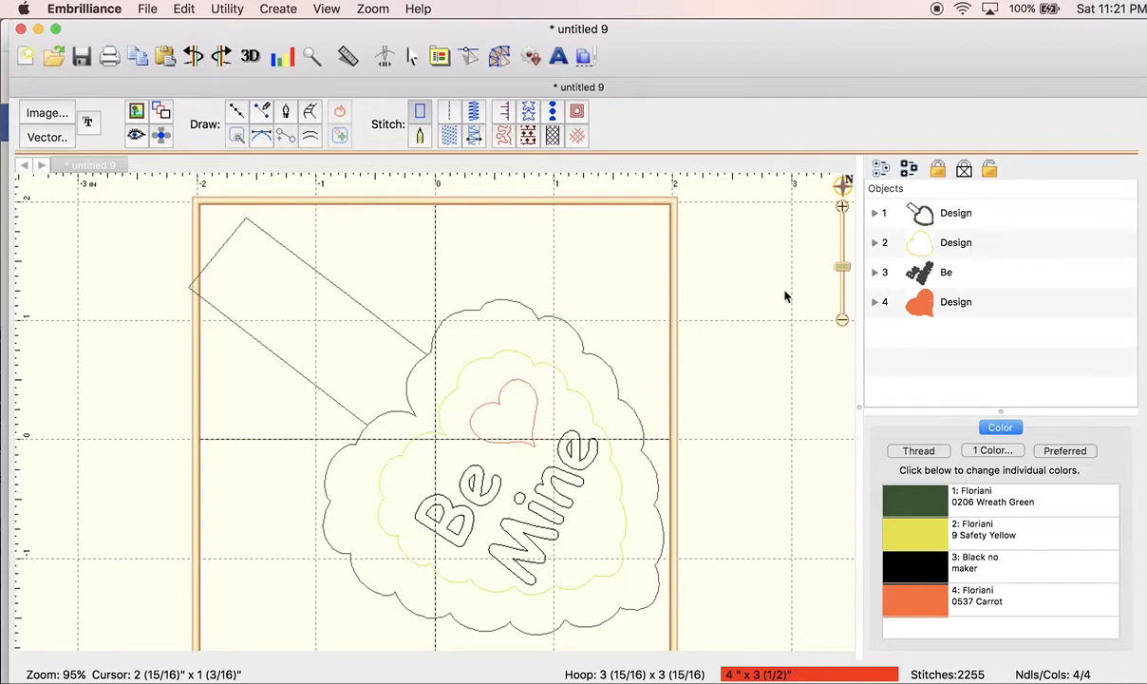
- Rename the green scalloped-heart and rectangle outline design as Placement
{"action": "left_click", "coordinate": [947, 215]}
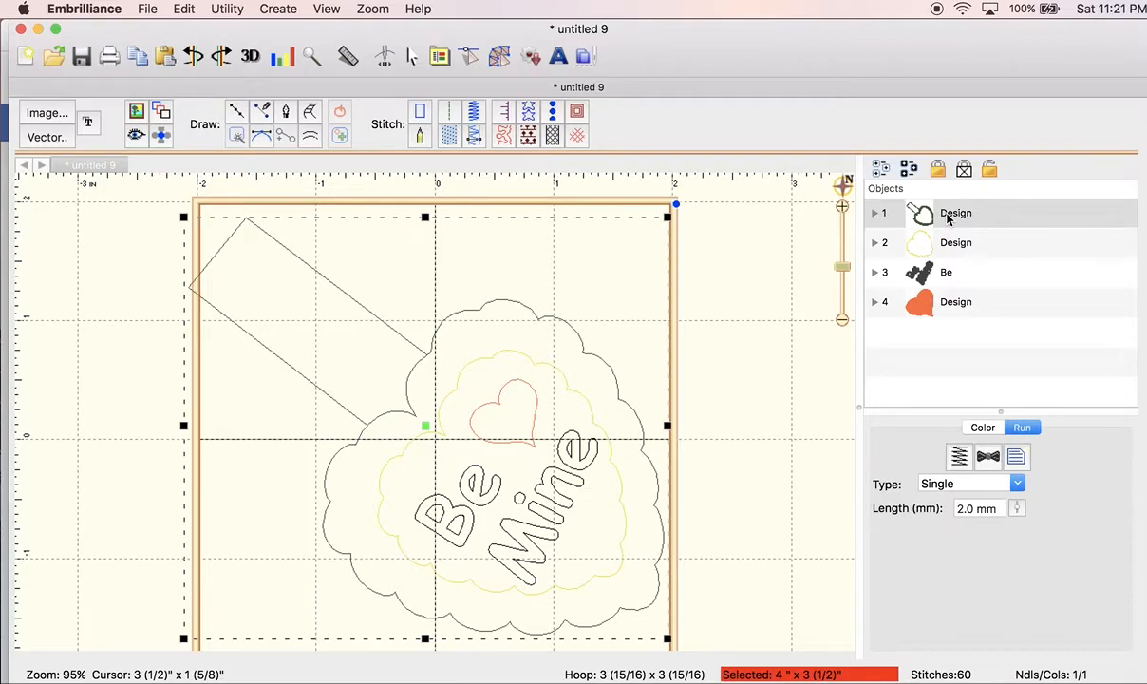
{"action": "left_click", "coordinate": [947, 214]}
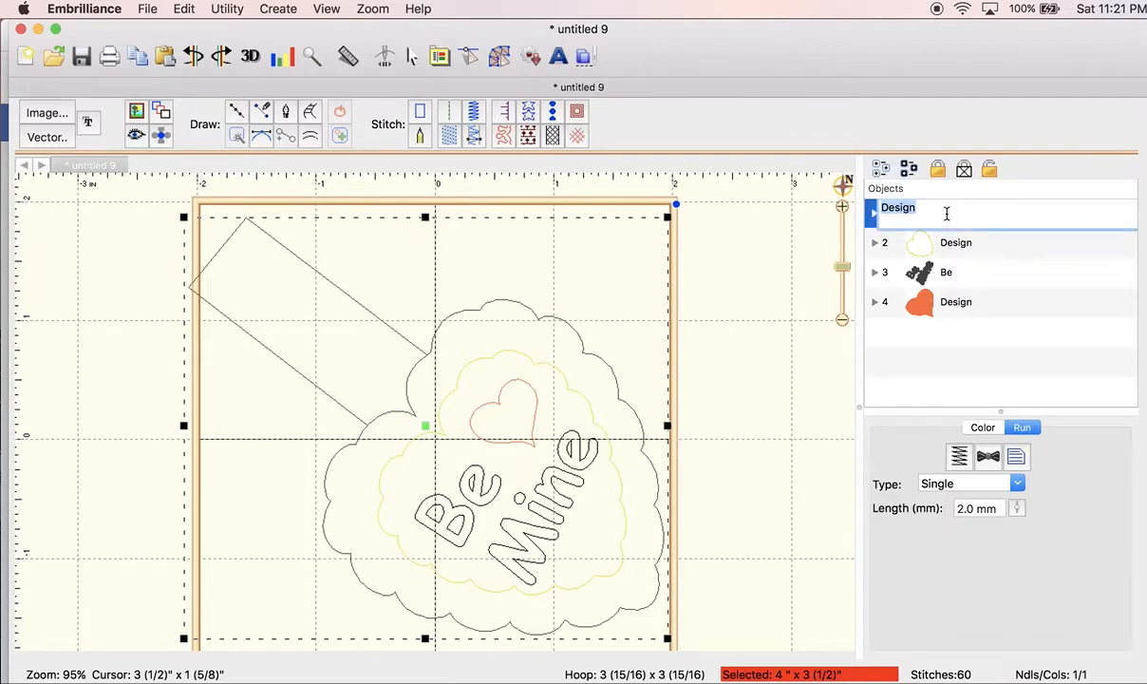
{"action": "type", "text": "Pa"}
{"action": "key", "text": "BackSpace"}
{"action": "type", "text": "lacement"}
{"action": "key", "text": "Return"}
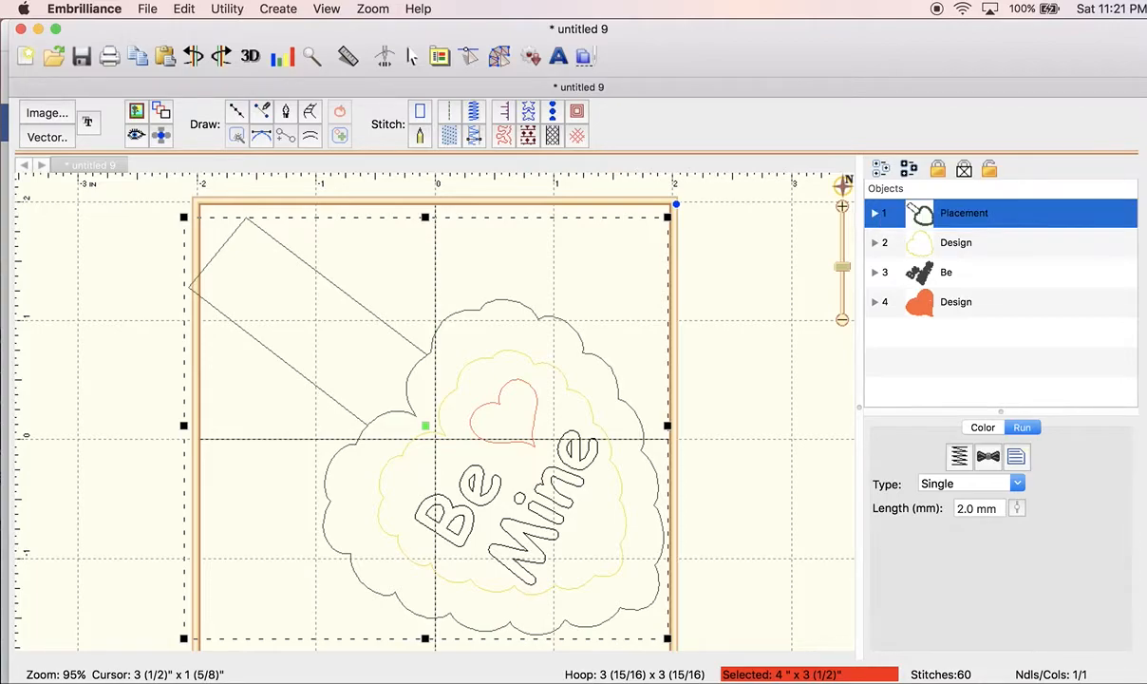
- Duplicate the Placement design to the end of the object list and rename the copy as Final Bean
{"action": "double_click", "coordinate": [952, 221]}
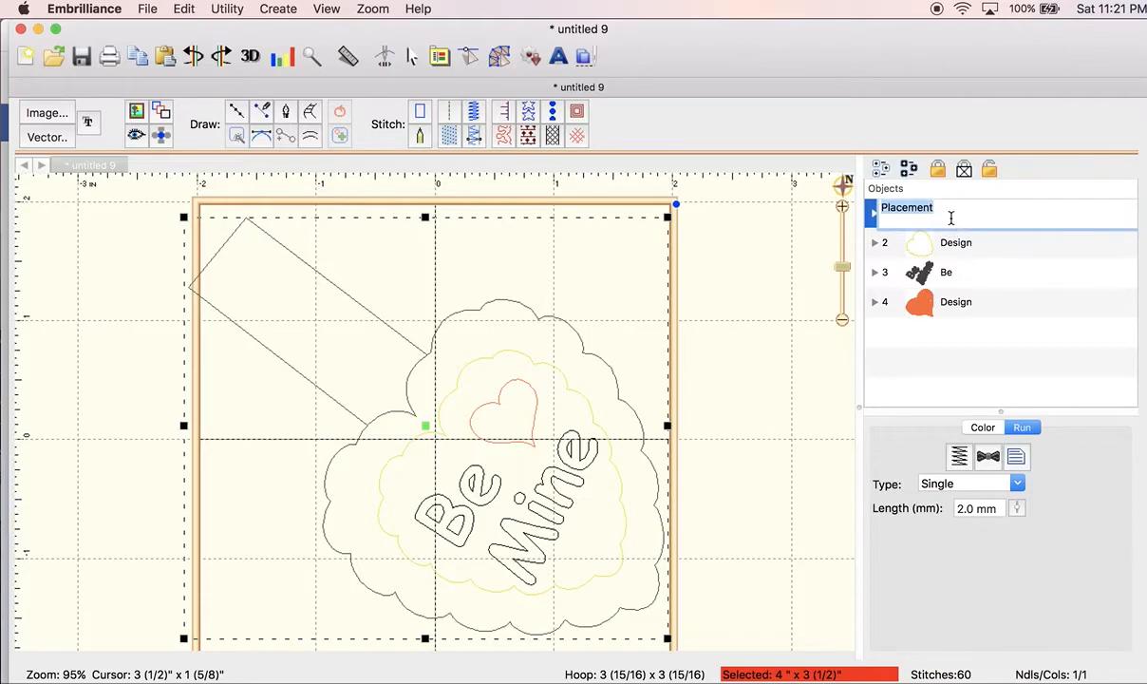
{"action": "key", "text": "super+v"}
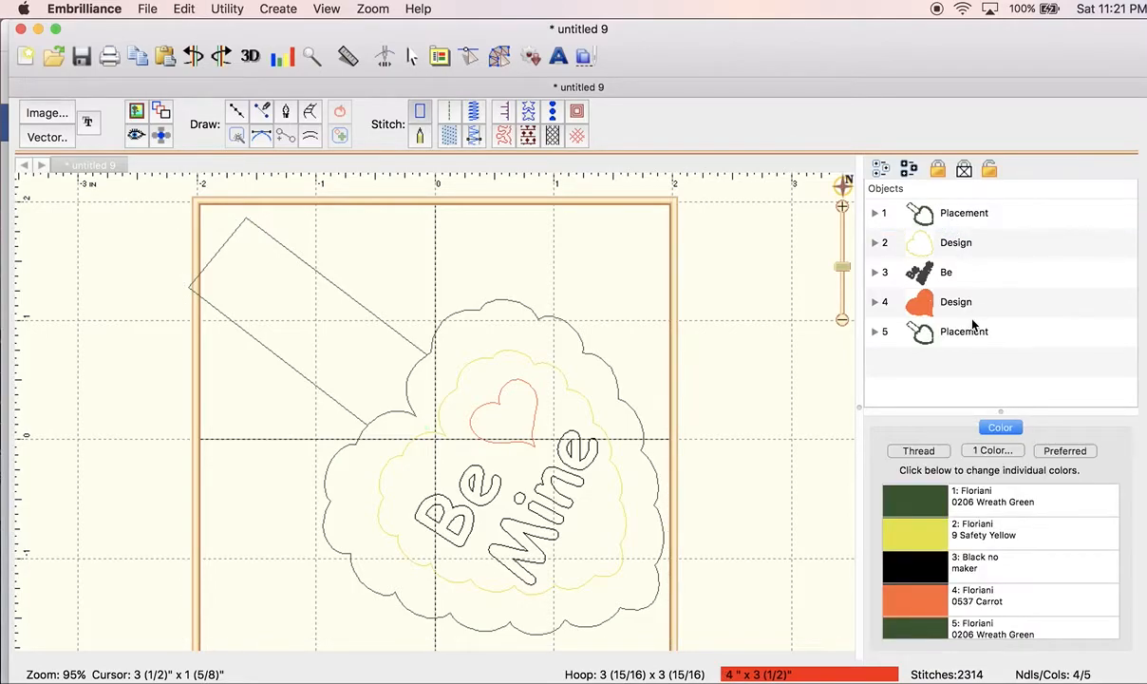
{"action": "left_click", "coordinate": [972, 337]}
{"action": "left_click", "coordinate": [972, 337]}
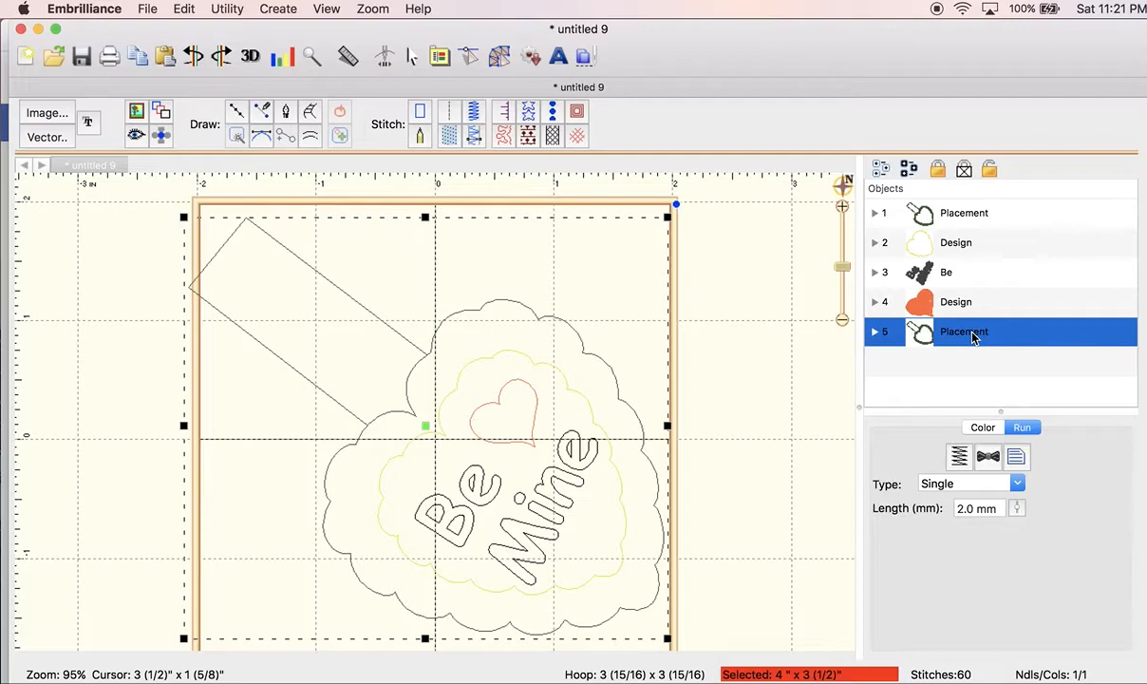
{"action": "double_click", "coordinate": [973, 337]}
{"action": "type", "text": "Final "}
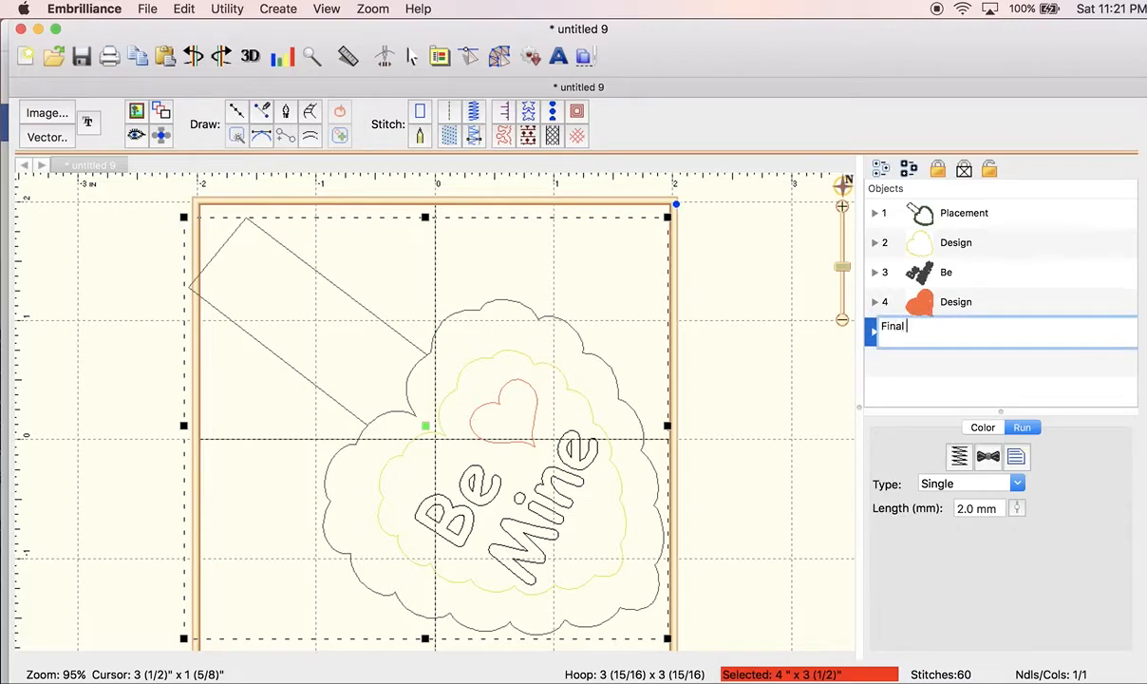
{"action": "type", "text": "Bean"}
{"action": "key", "text": "Return"}
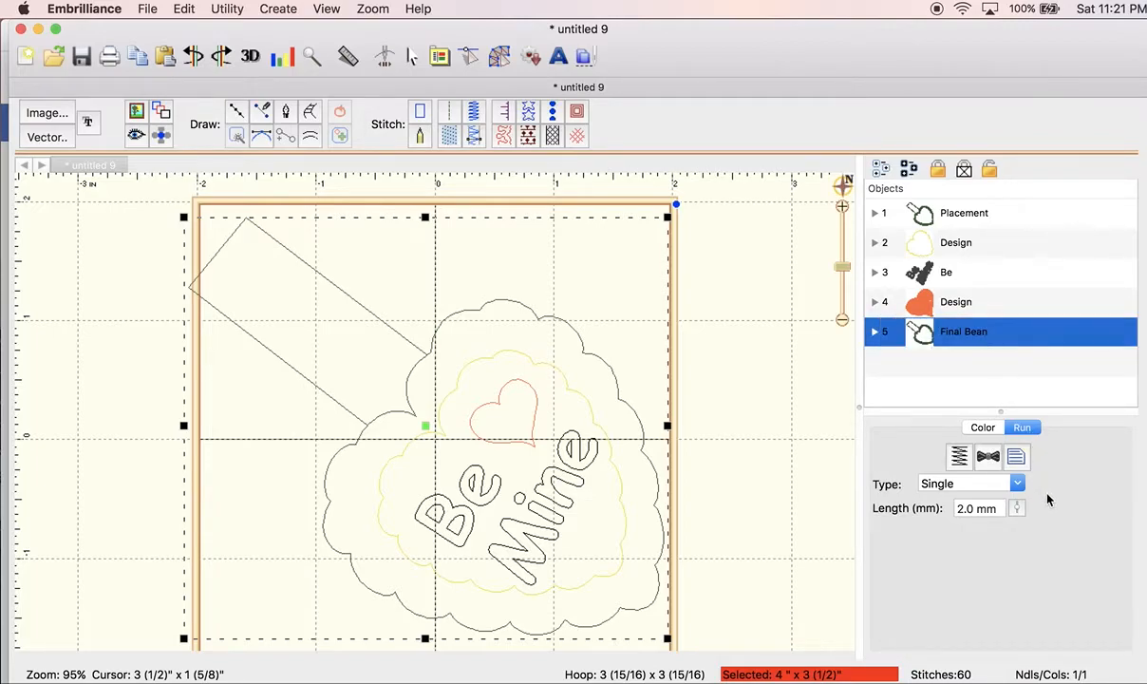
- Set the Final Bean outline's run stitch type to Bean and enable ties at both entry and exit
{"action": "left_click", "coordinate": [968, 483]}
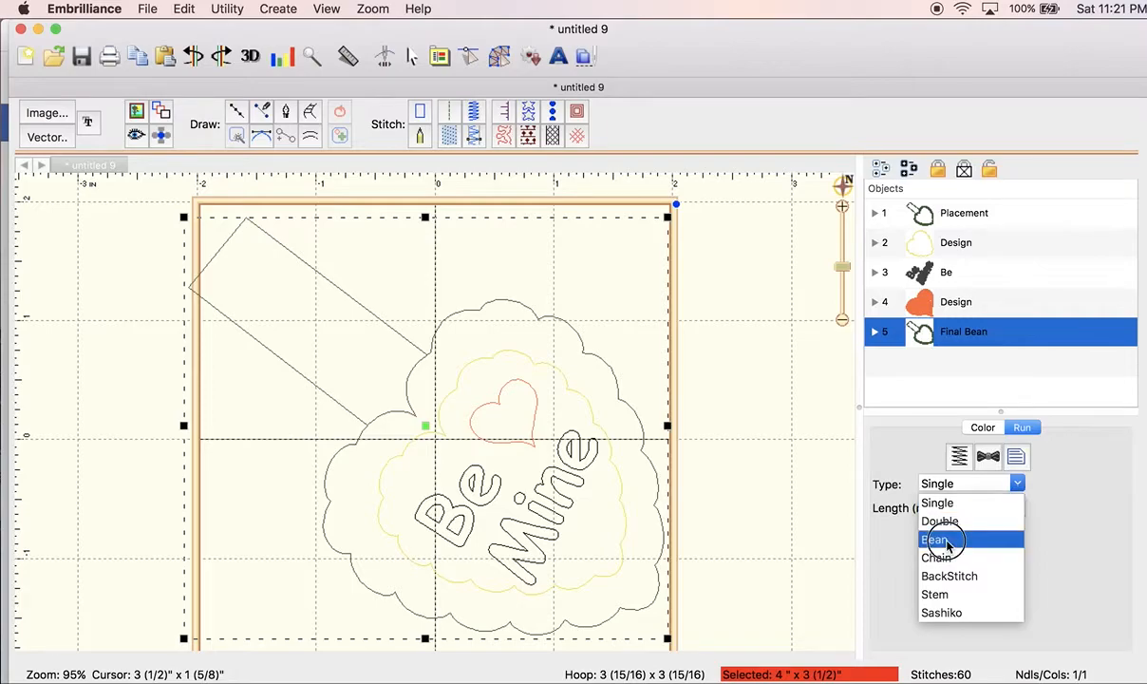
{"action": "left_click", "coordinate": [962, 539]}
{"action": "left_click", "coordinate": [986, 460]}
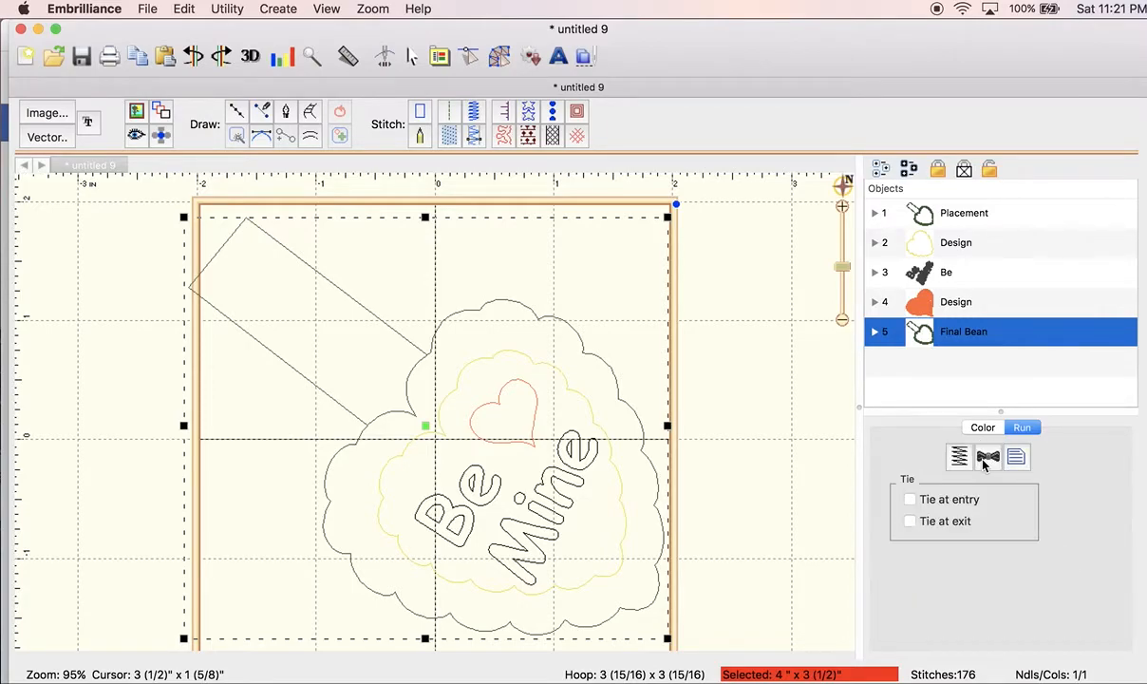
{"action": "left_click", "coordinate": [909, 522]}
{"action": "left_click", "coordinate": [771, 428]}
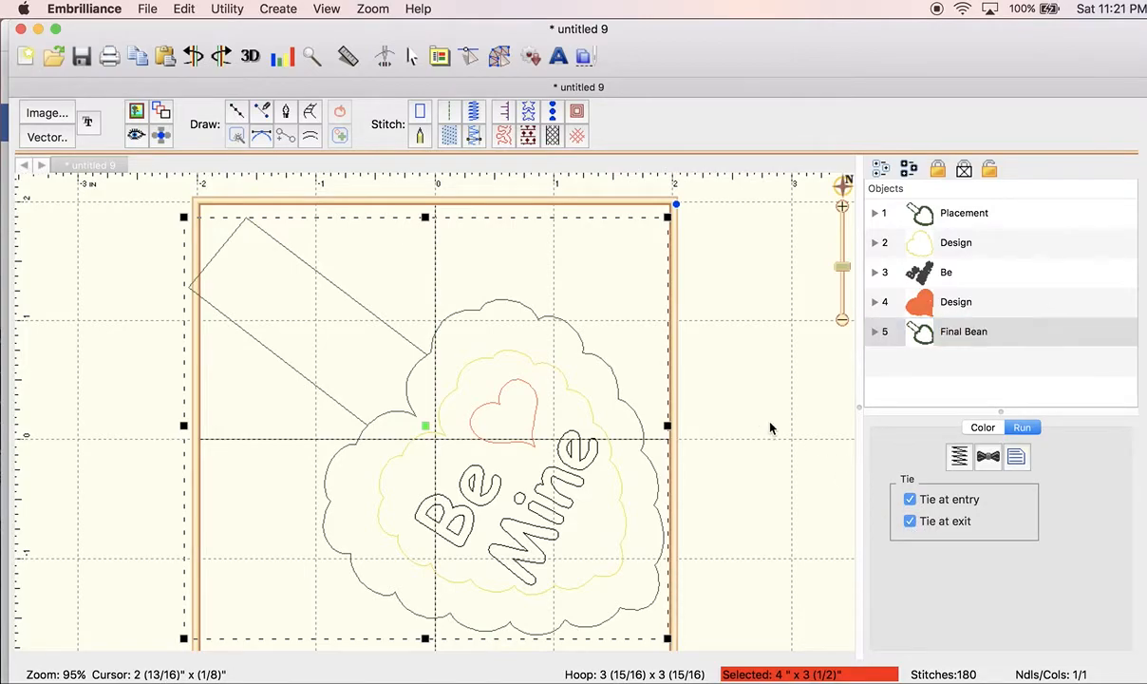
- Examine the Final Bean outline around the scalloped heart in the object, stitch, stitch point and simulator views
{"action": "left_click", "coordinate": [560, 326]}
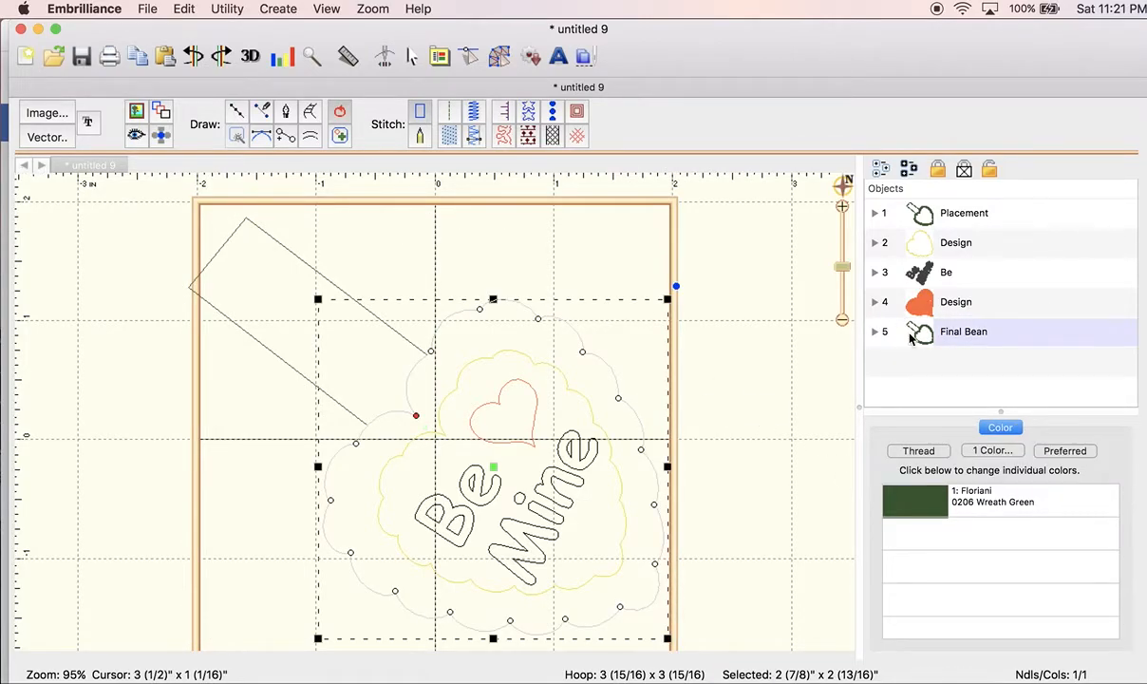
{"action": "left_click", "coordinate": [955, 333]}
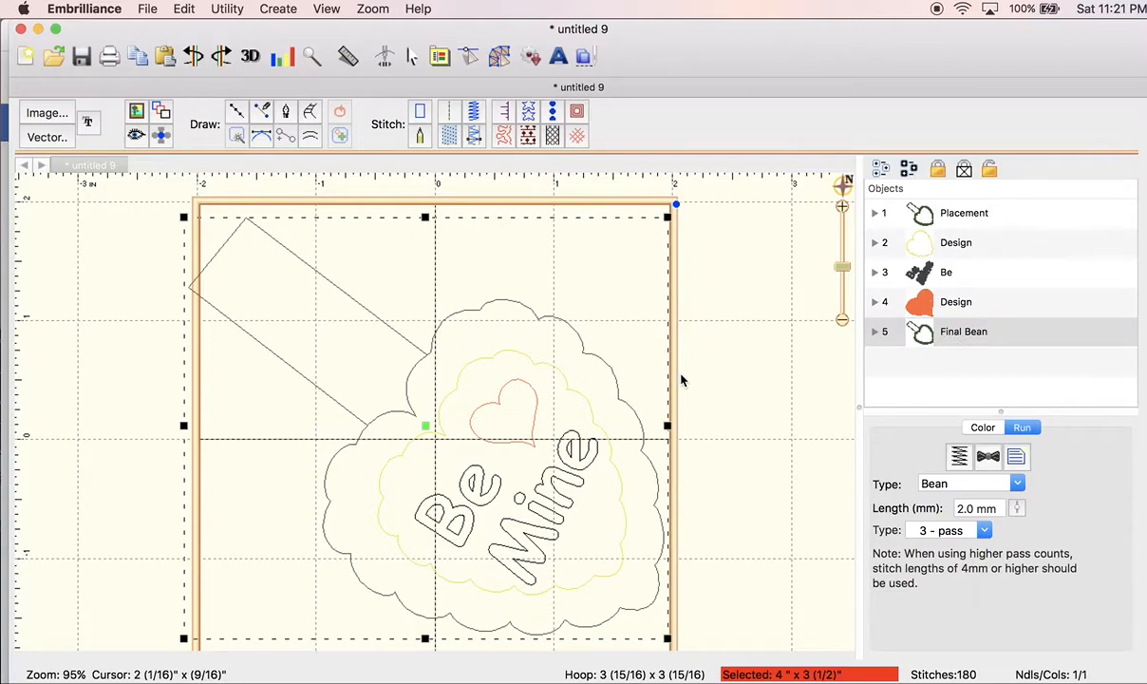
{"action": "left_click", "coordinate": [499, 57]}
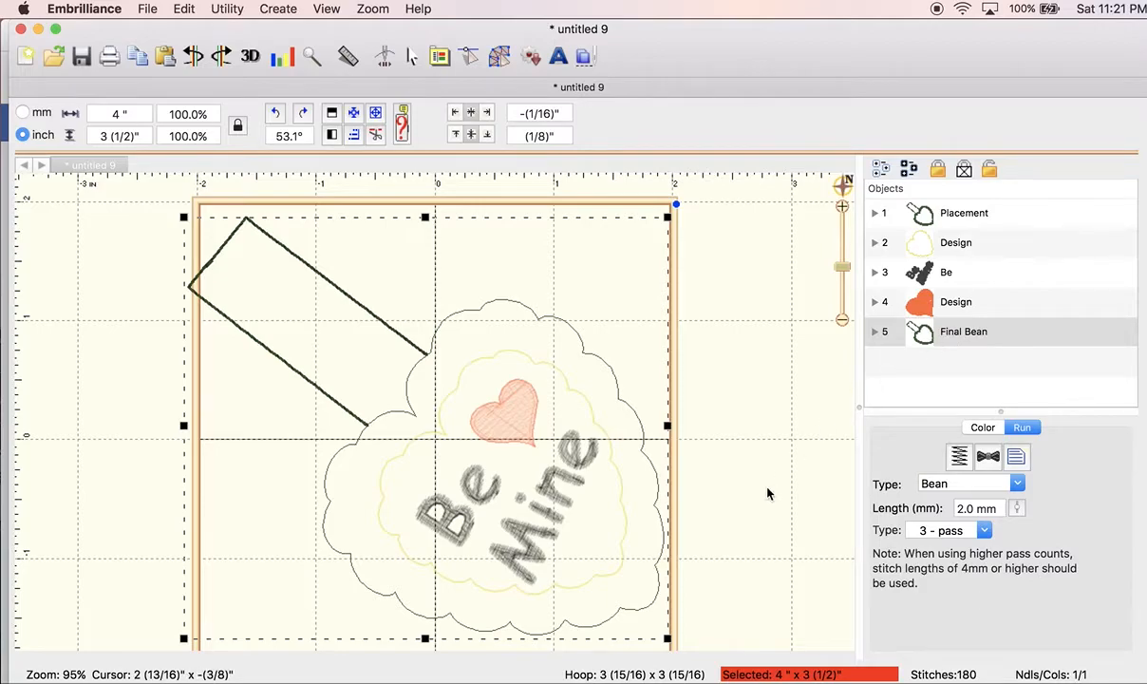
{"action": "scroll", "coordinate": [769, 493], "scroll_direction": "down", "scroll_amount": 1}
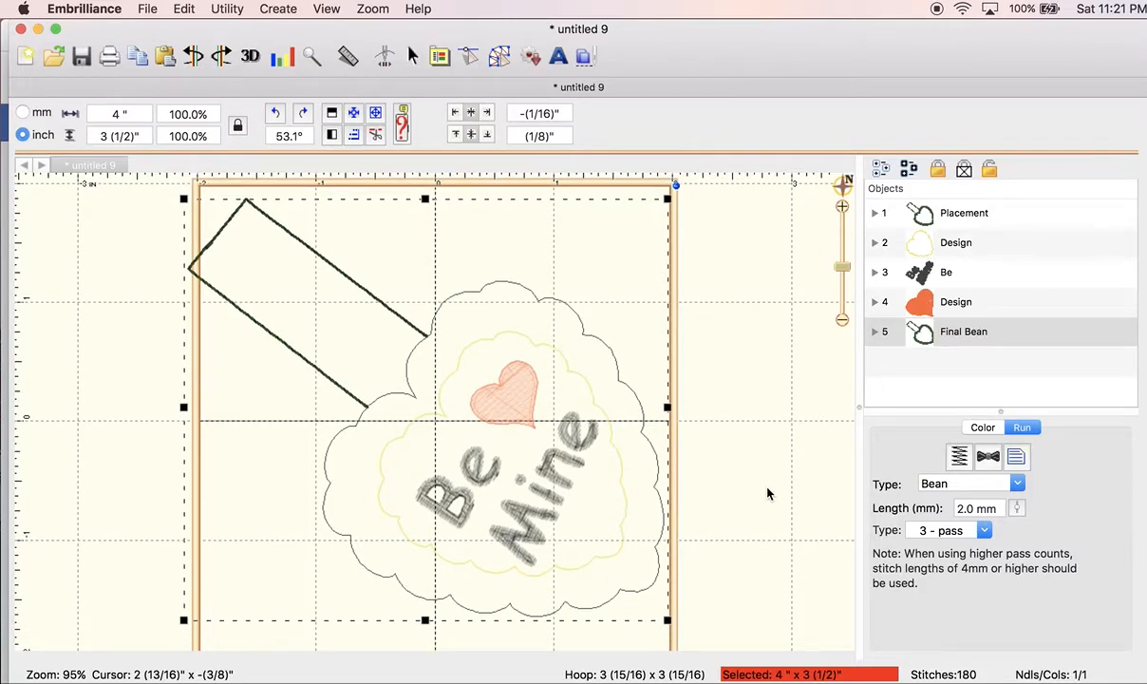
{"action": "left_click", "coordinate": [468, 55]}
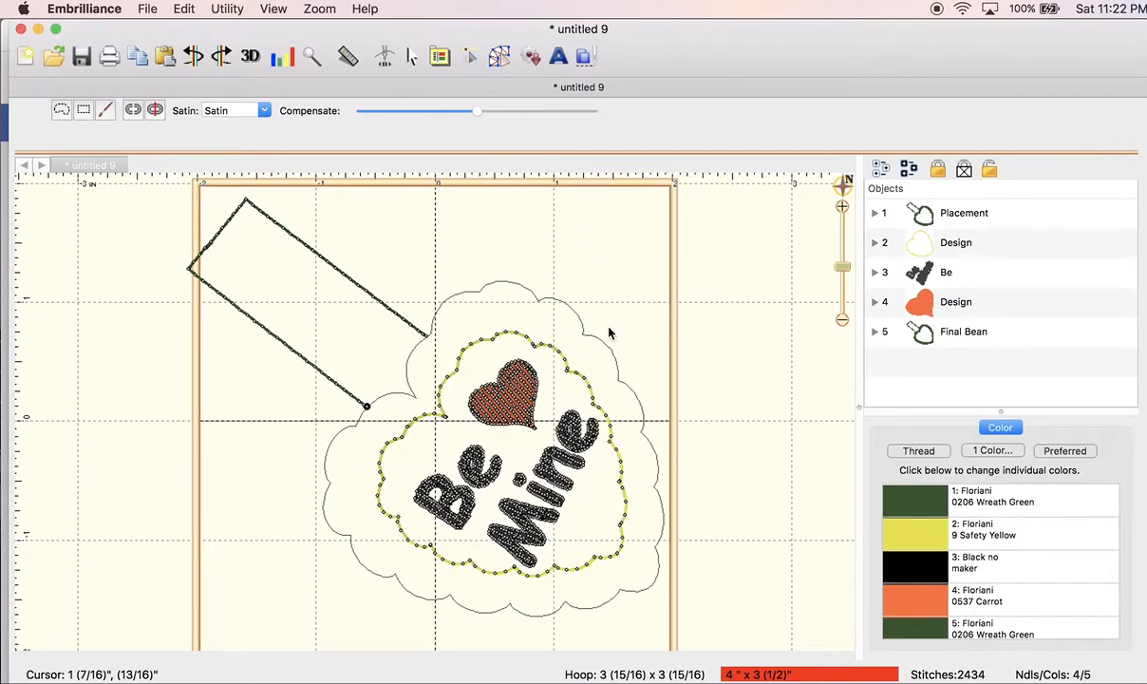
{"action": "left_click", "coordinate": [973, 327]}
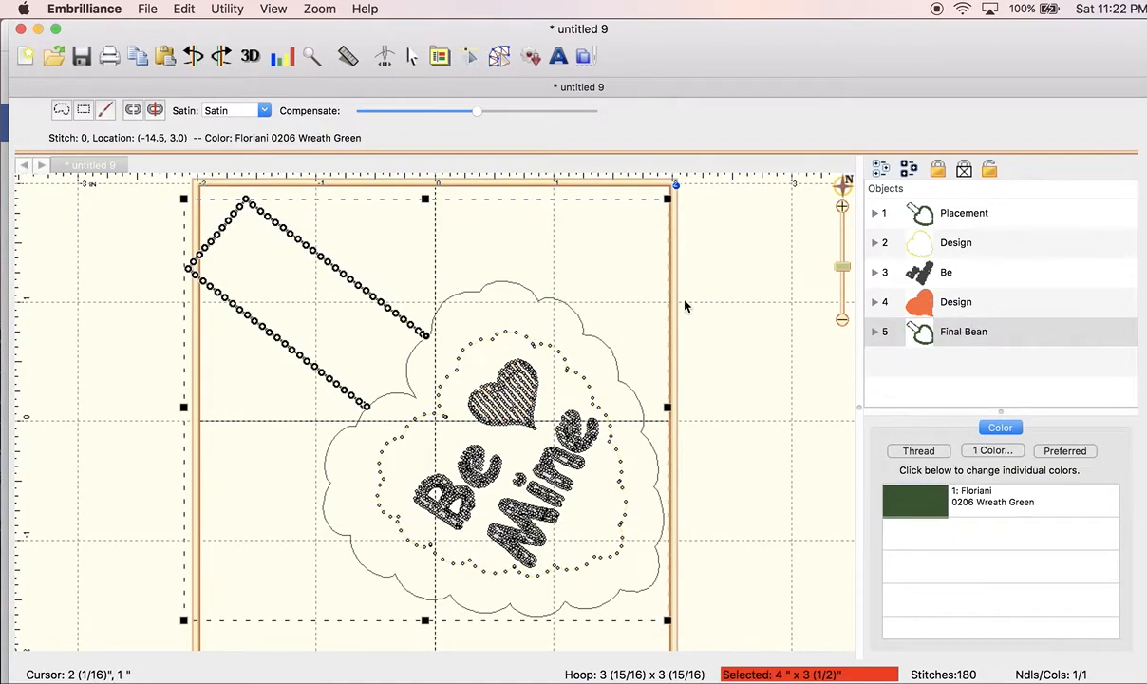
{"action": "left_click", "coordinate": [384, 55]}
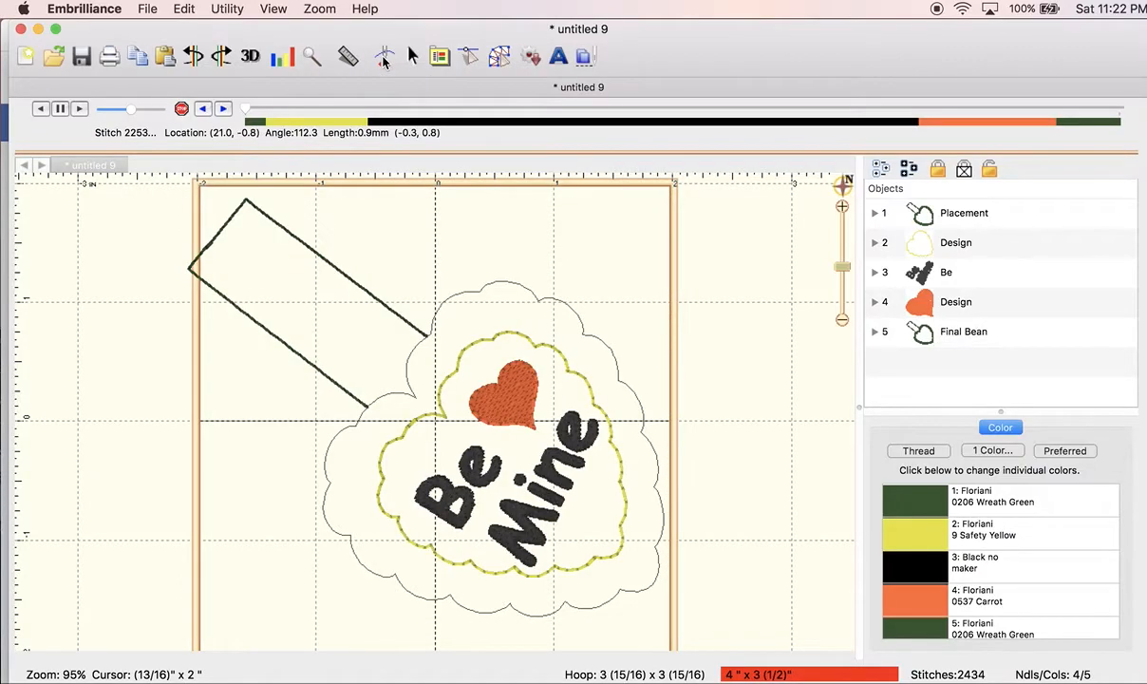
{"action": "left_click", "coordinate": [499, 58]}
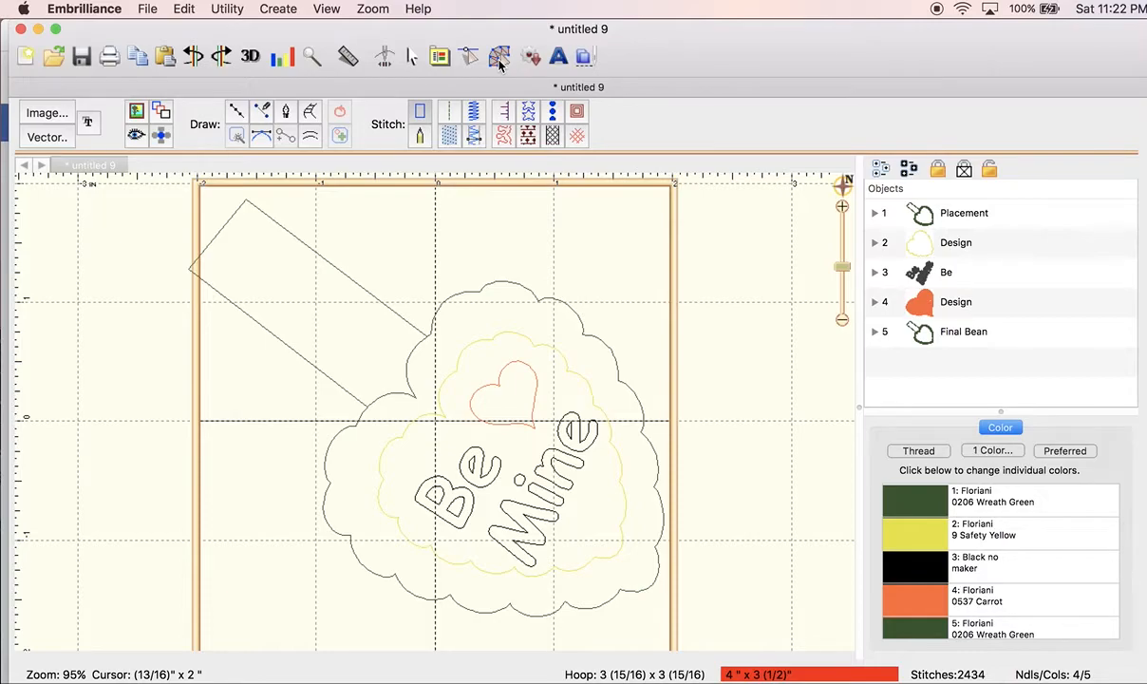
- Check the Final Bean design's run stitch, style, tie and thread color properties
{"action": "left_click", "coordinate": [575, 319]}
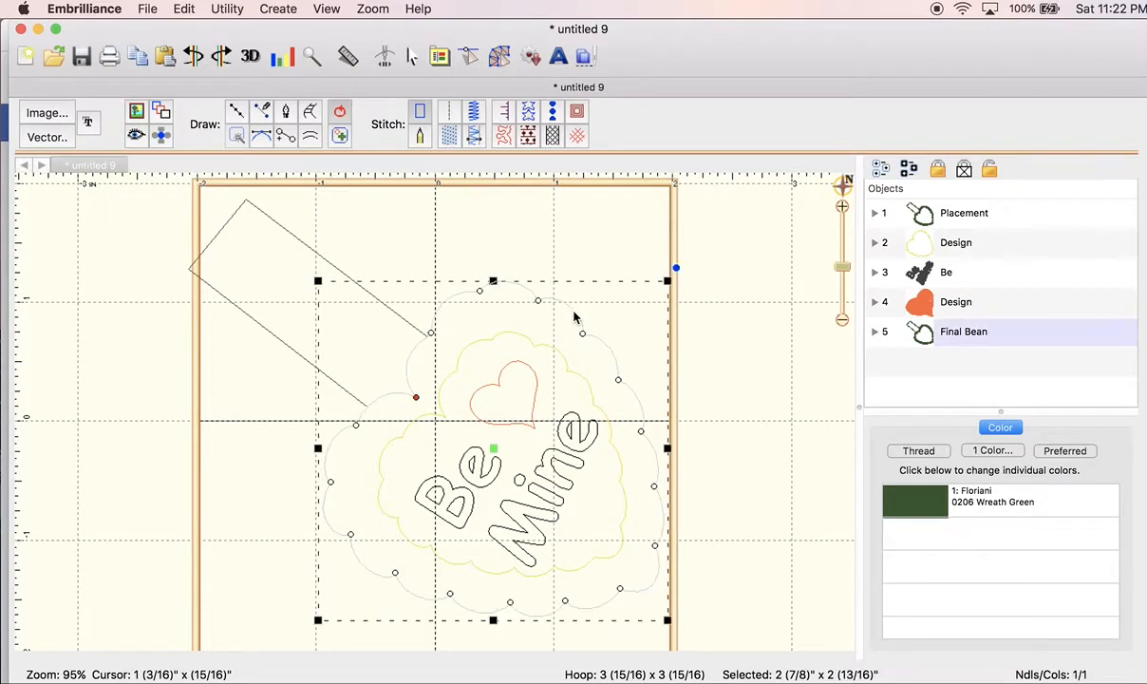
{"action": "left_click", "coordinate": [968, 335]}
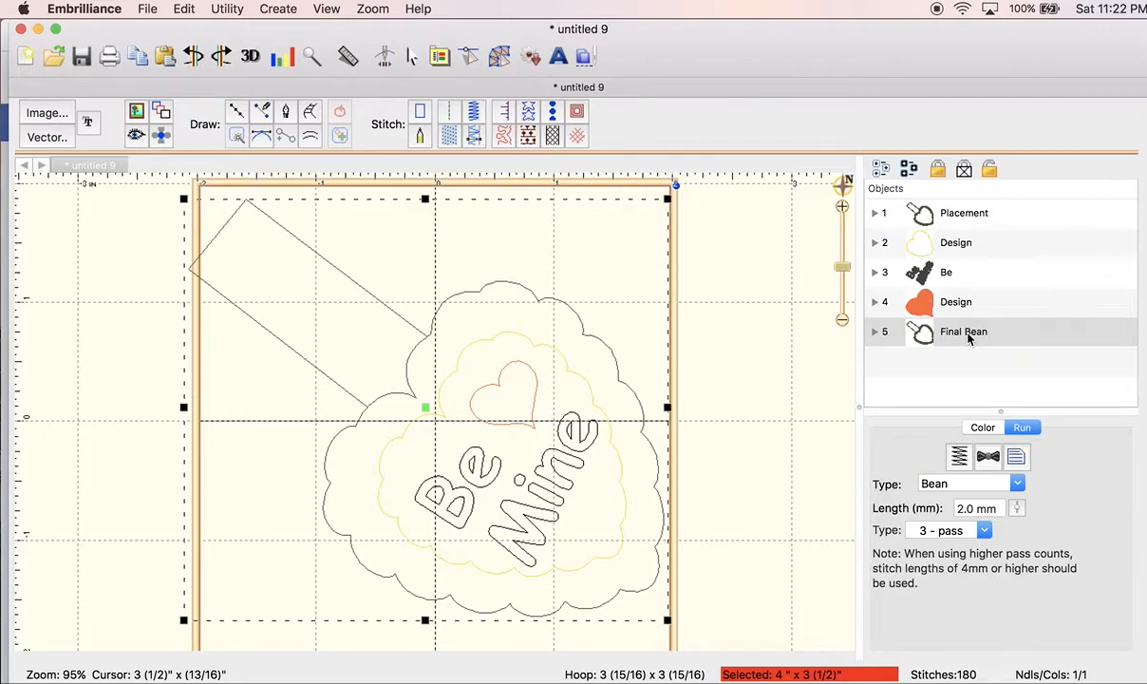
{"action": "left_click", "coordinate": [1019, 460]}
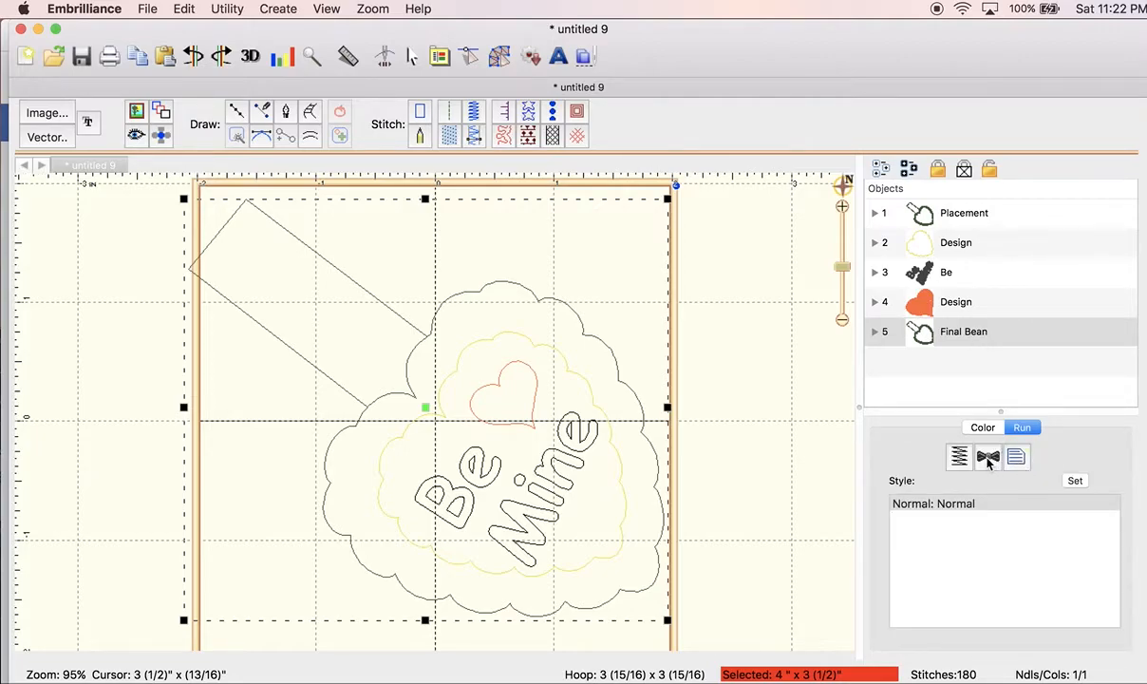
{"action": "left_click", "coordinate": [987, 453]}
{"action": "left_click", "coordinate": [983, 428]}
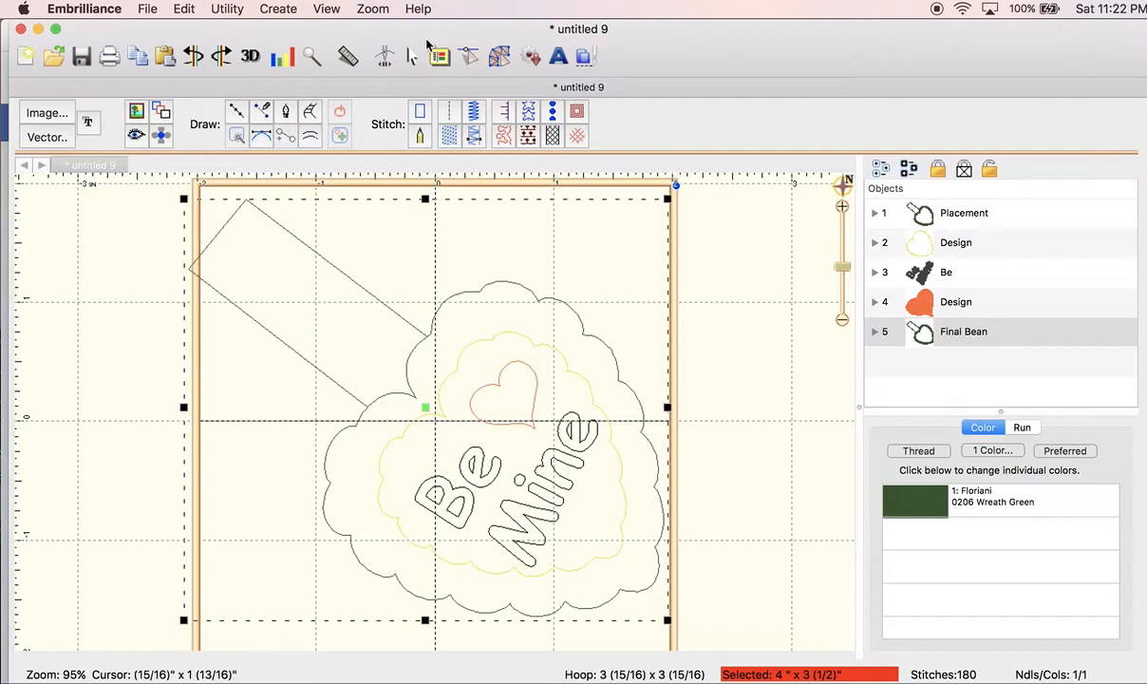
{"action": "left_click", "coordinate": [330, 12]}
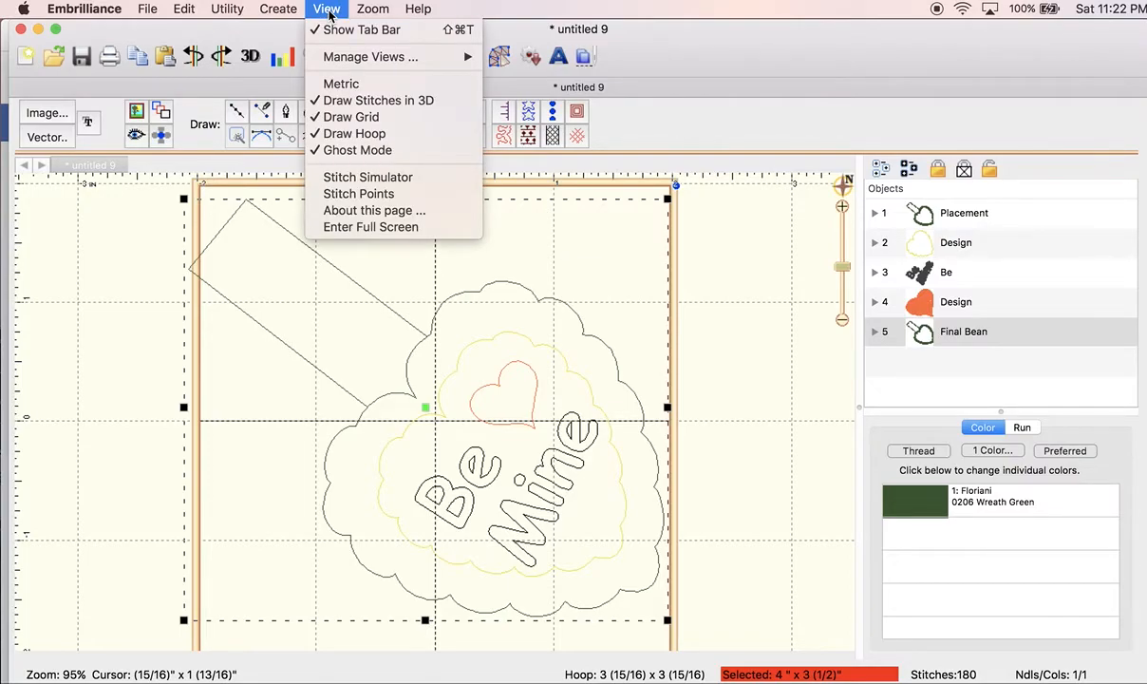
{"action": "mouse_move", "coordinate": [281, 13]}
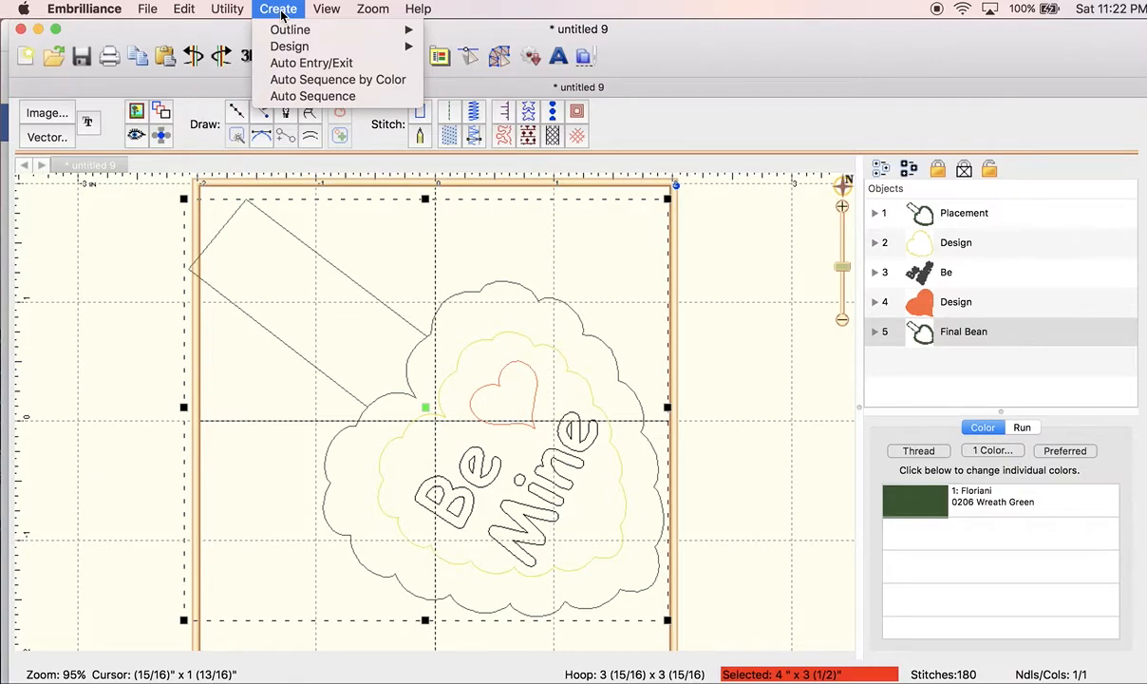
{"action": "mouse_move", "coordinate": [229, 11]}
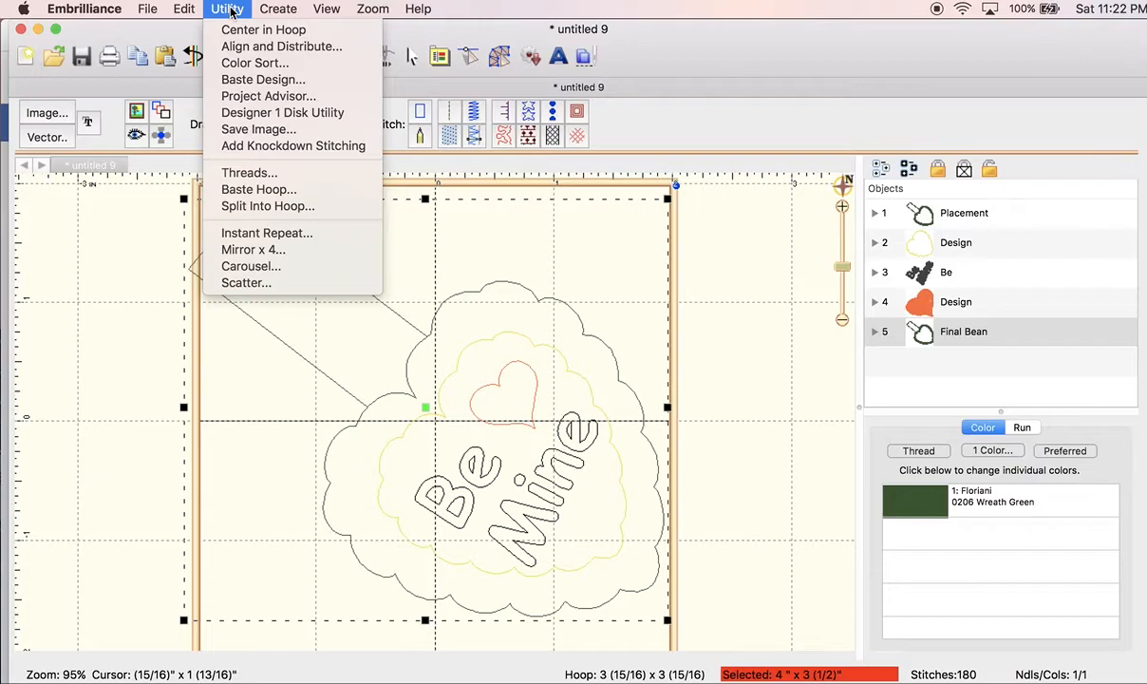
{"action": "left_click", "coordinate": [749, 379]}
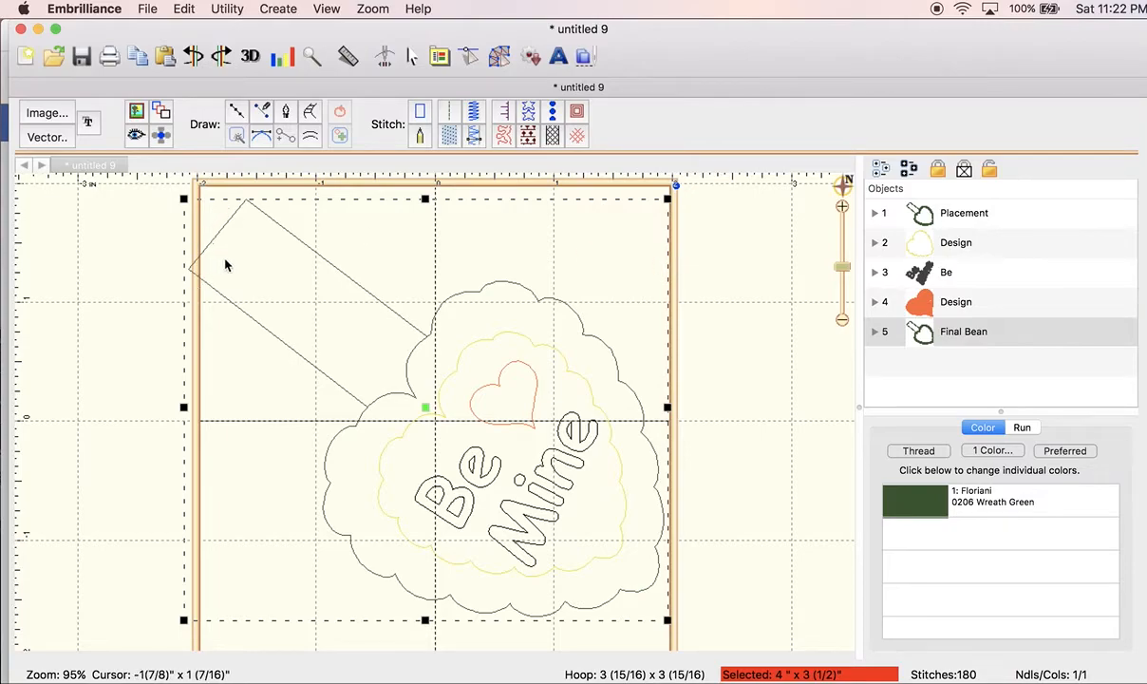
- Rotate the whole design slightly clockwise and move it down so that everything fits inside the hoop
{"action": "key", "text": "super+a"}
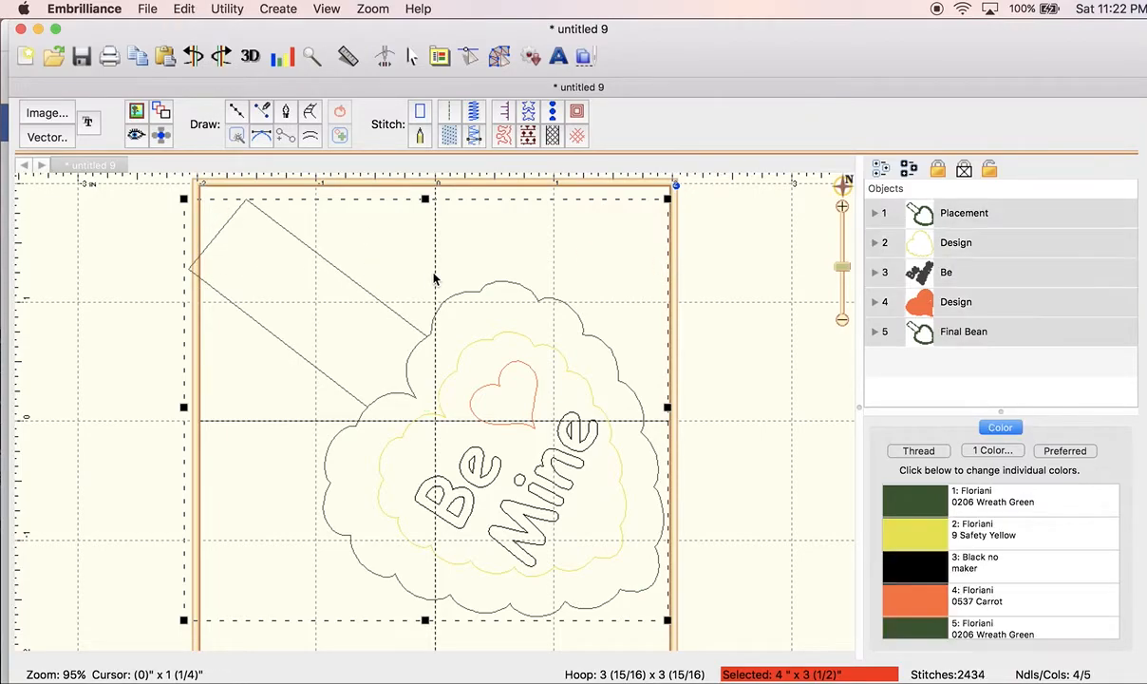
{"action": "left_click_drag", "start_coordinate": [675, 186], "coordinate": [696, 215]}
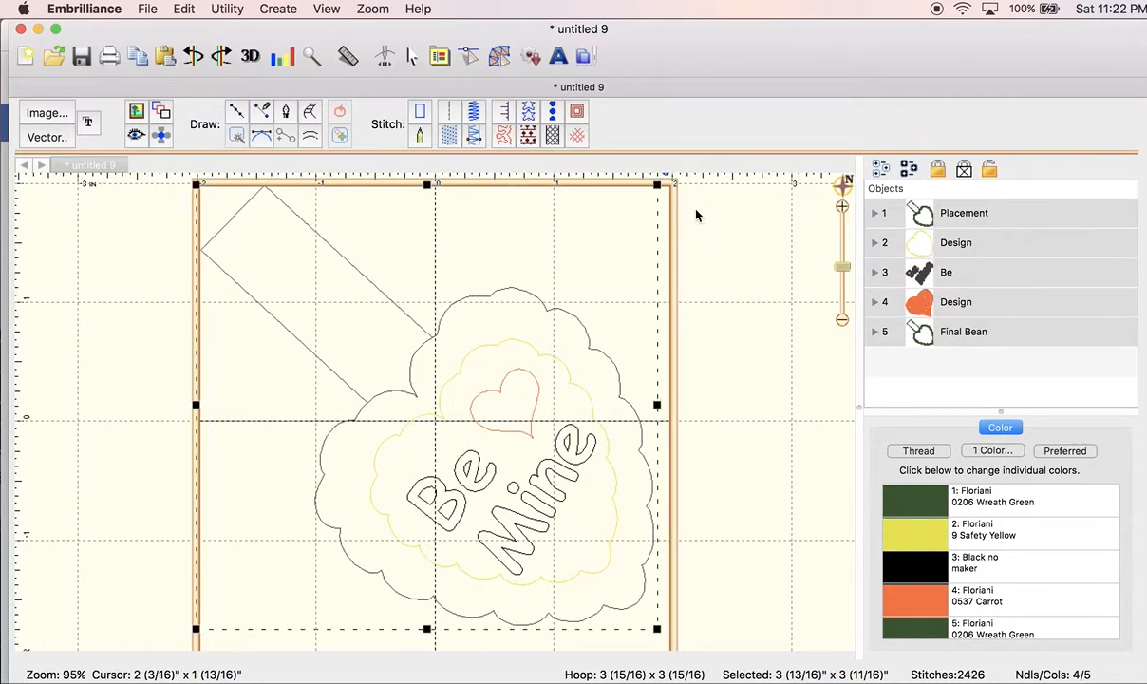
{"action": "left_click", "coordinate": [468, 300]}
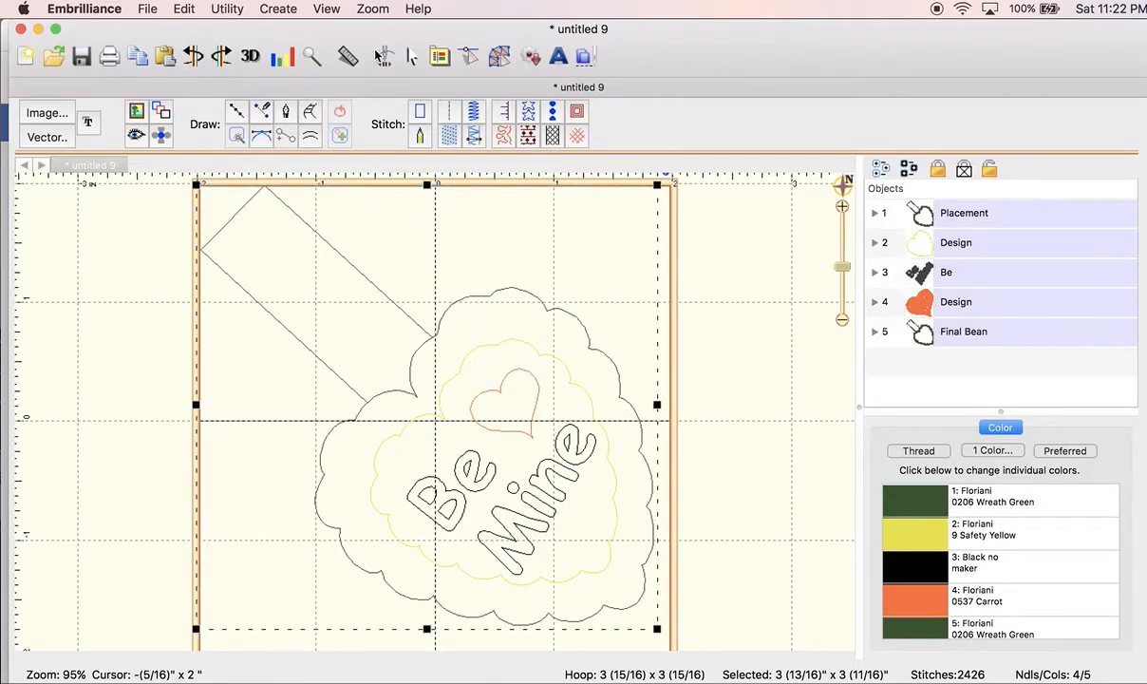
{"action": "left_click", "coordinate": [411, 56]}
{"action": "key", "text": "super+c"}
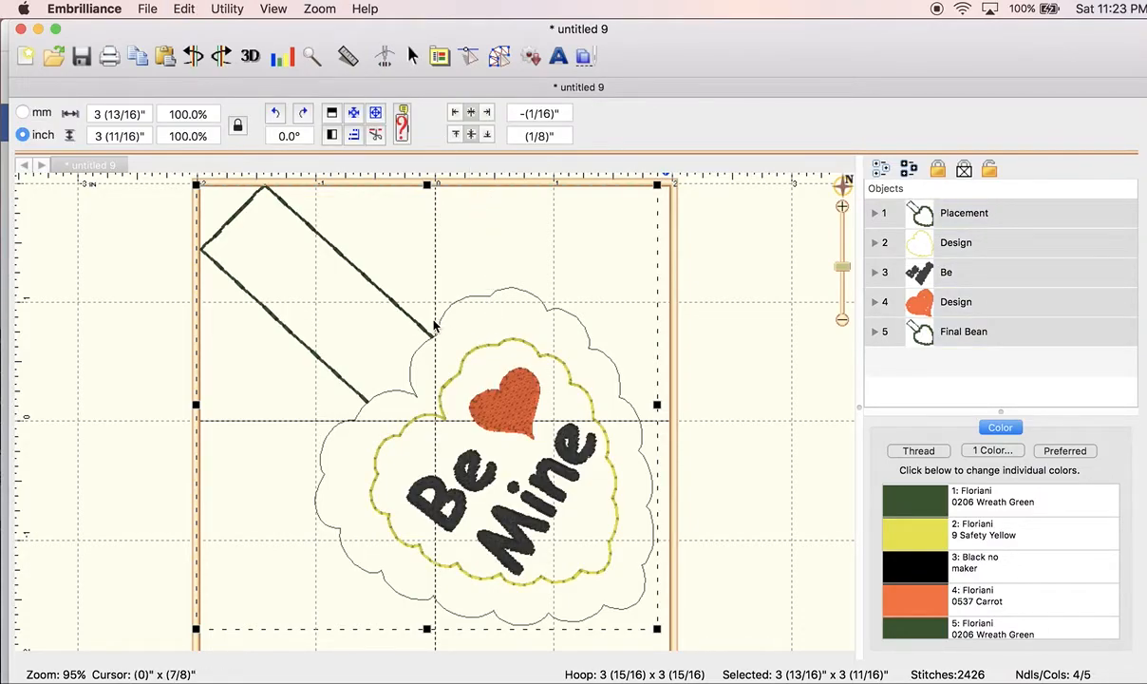
{"action": "left_click_drag", "start_coordinate": [418, 328], "coordinate": [422, 342]}
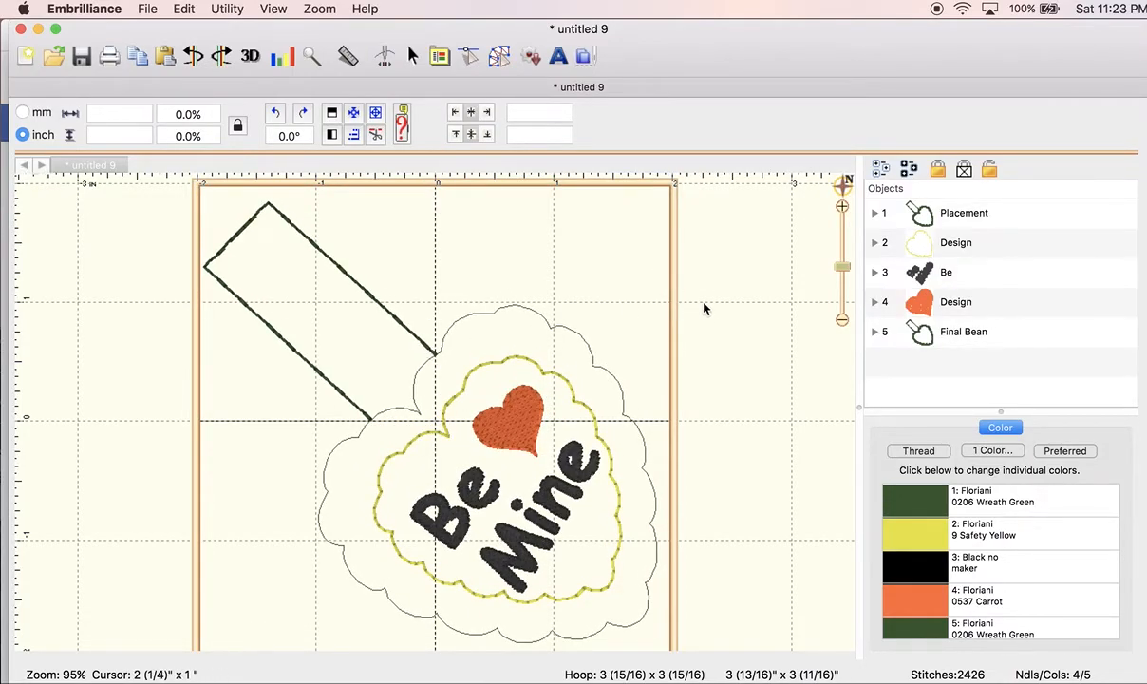
{"action": "left_click", "coordinate": [964, 335]}
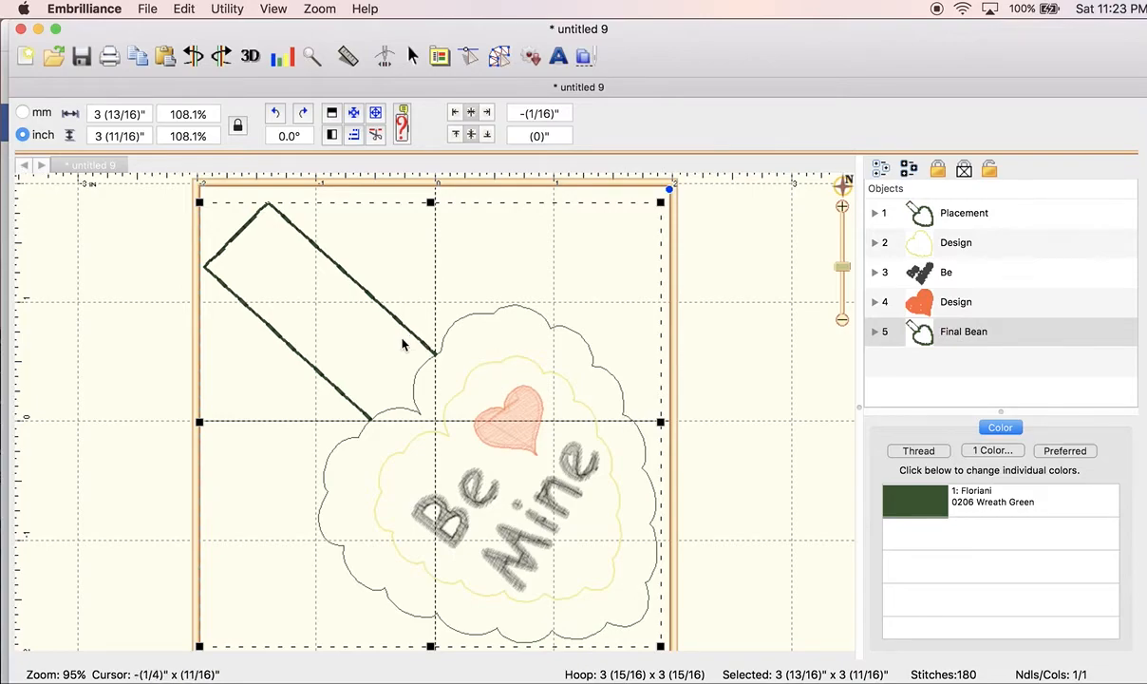
{"action": "left_click", "coordinate": [697, 298]}
- Save the working file as sfd_beMine_st_4x4 in the MyDesigns folder
{"action": "left_click", "coordinate": [142, 11]}
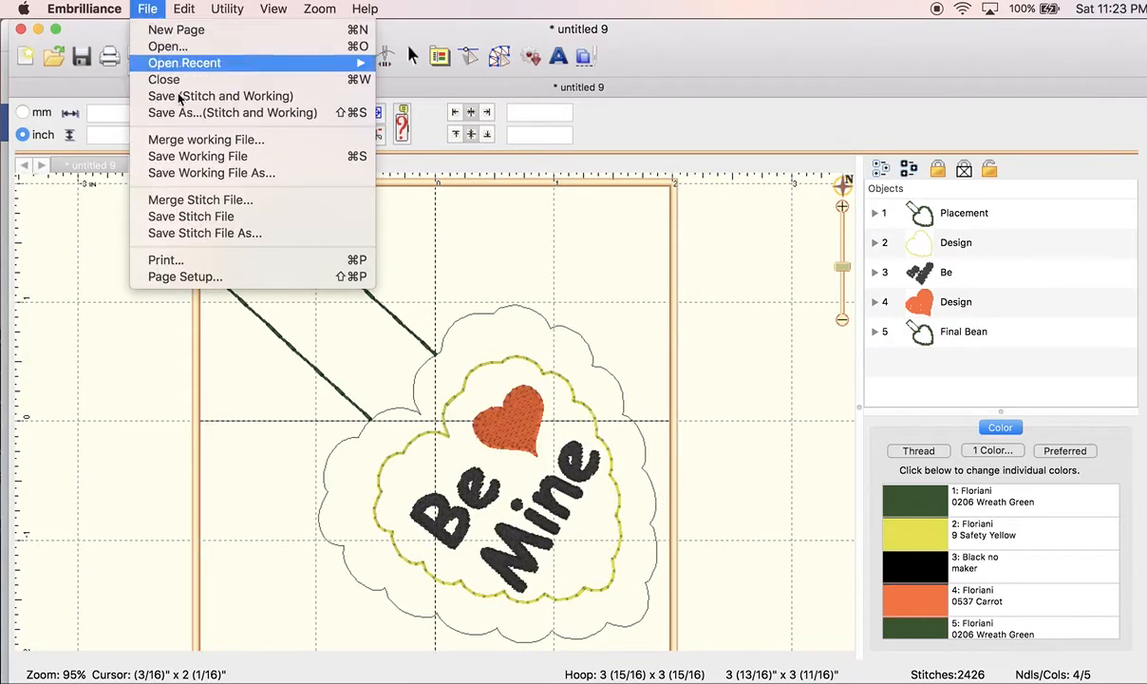
{"action": "left_click", "coordinate": [197, 174]}
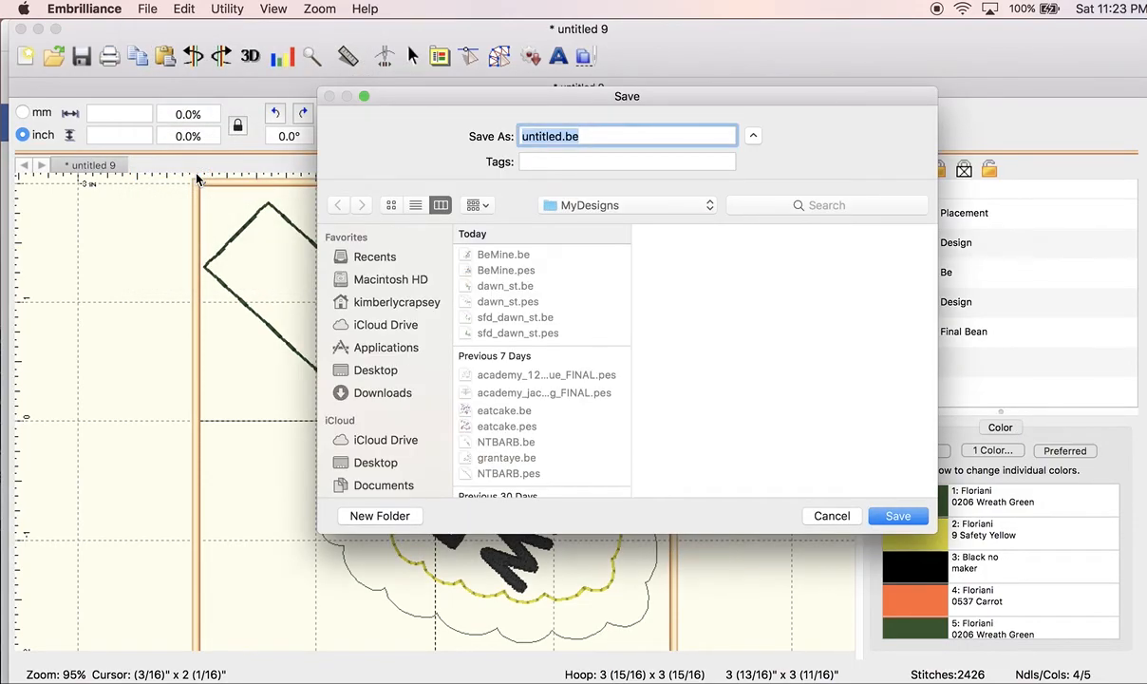
{"action": "type", "text": "sfg"}
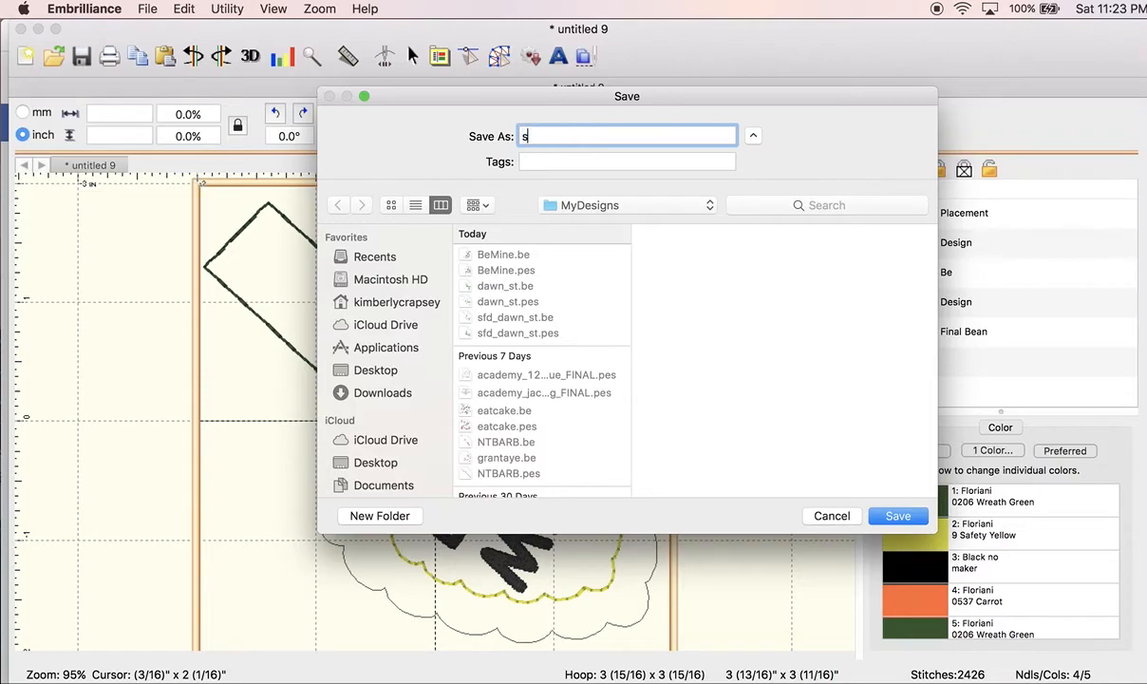
{"action": "key", "text": "BackSpace"}
{"action": "type", "text": "d_bemi"}
{"action": "key", "text": "BackSpace"}
{"action": "key", "text": "BackSpace"}
{"action": "type", "text": "Mine_st_4x4"}
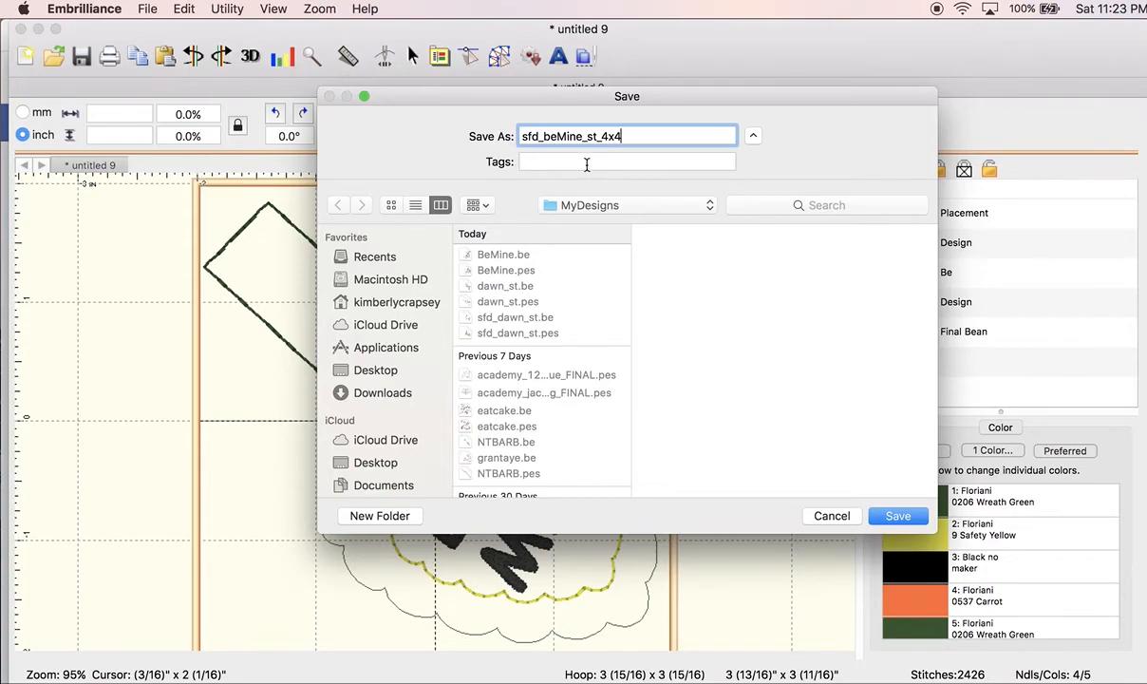
{"action": "left_click", "coordinate": [897, 518]}
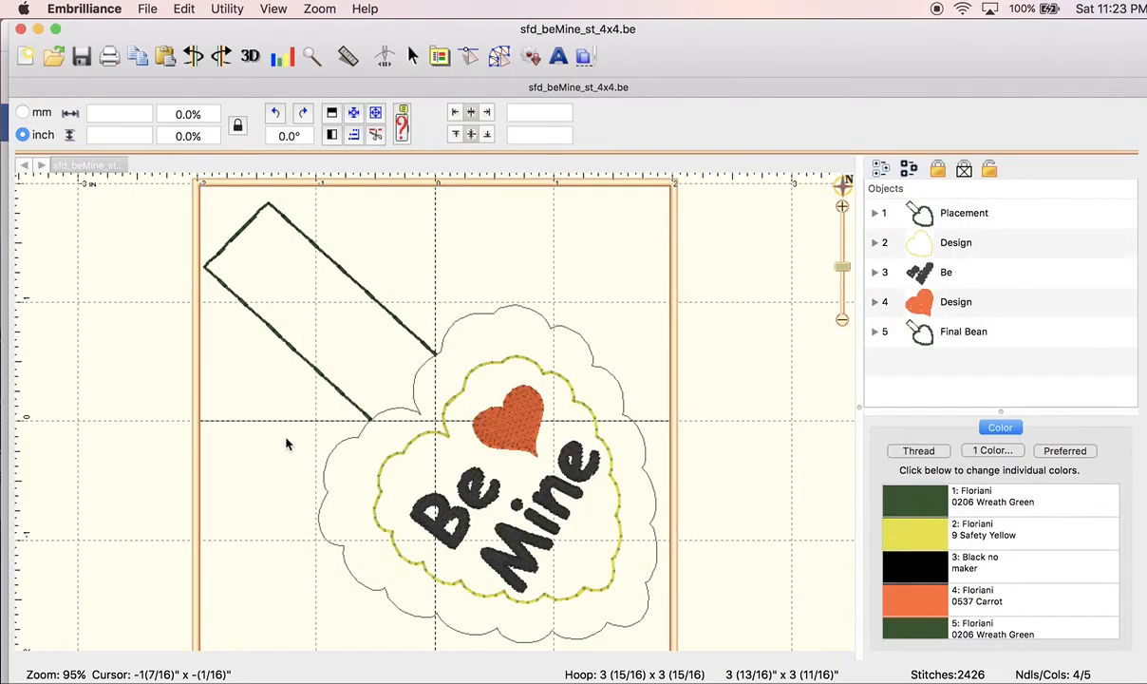
- Save the stitch file in PES format as sfd_beMine_st_4x4.pes in the MyDesigns folder
{"action": "left_click", "coordinate": [148, 11]}
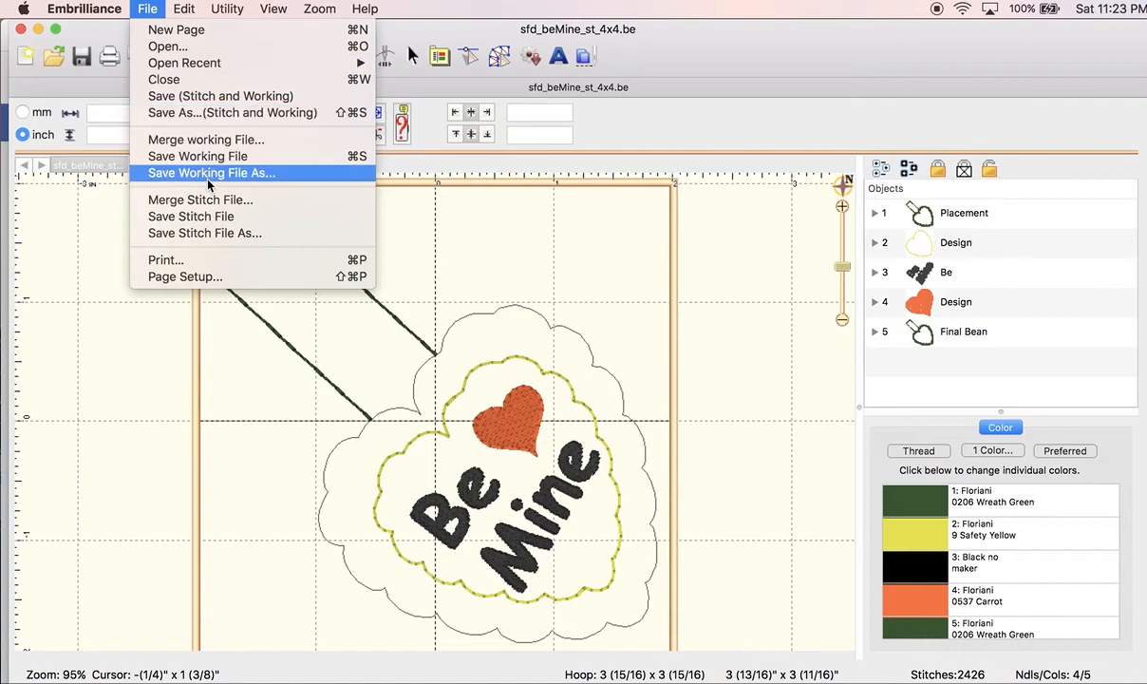
{"action": "left_click", "coordinate": [218, 235]}
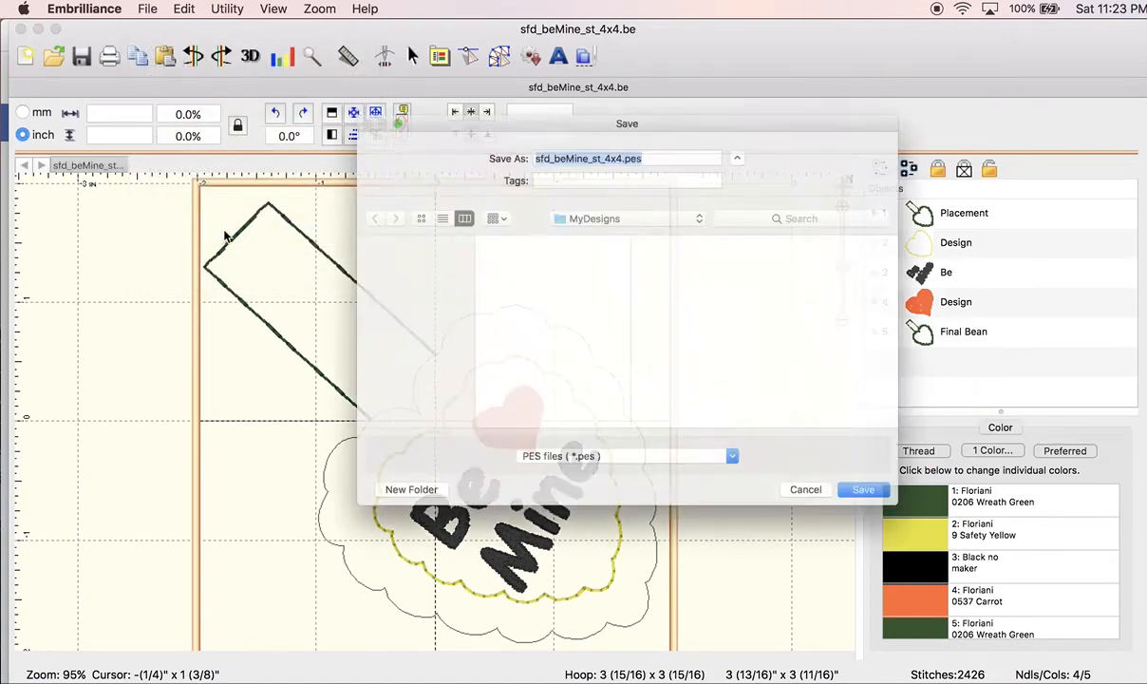
{"action": "left_click", "coordinate": [897, 515]}
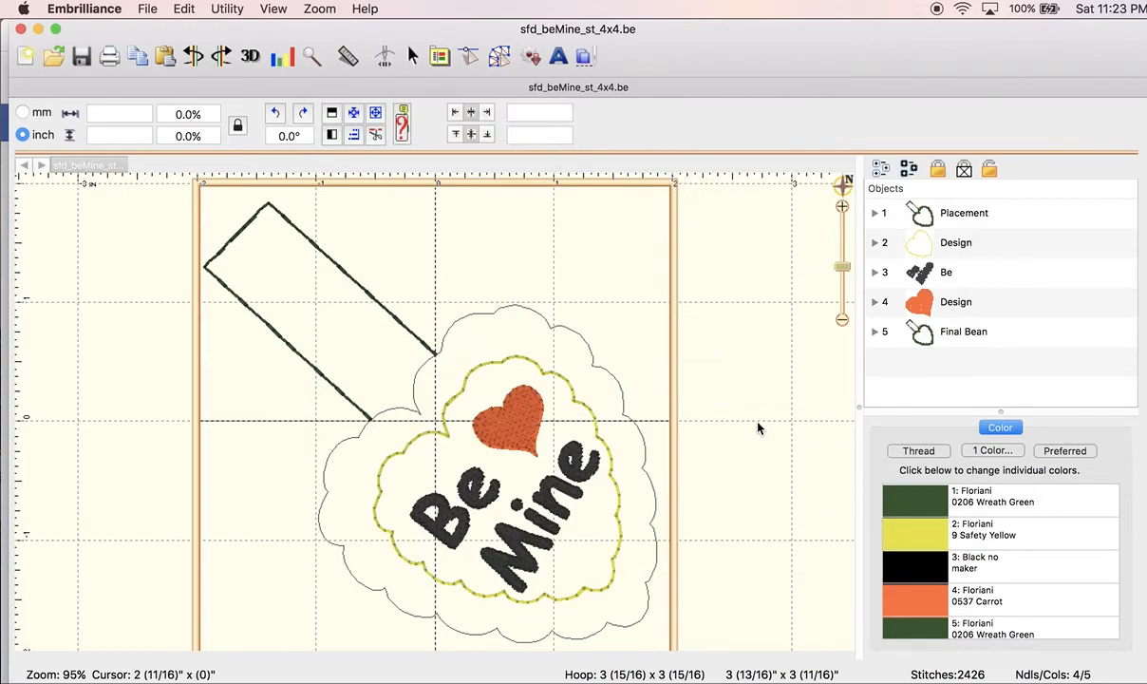
- Play the stitch simulation of the complete design and increase its playback speed to review the stitching order
{"action": "left_click", "coordinate": [353, 57]}
{"action": "left_click", "coordinate": [80, 109]}
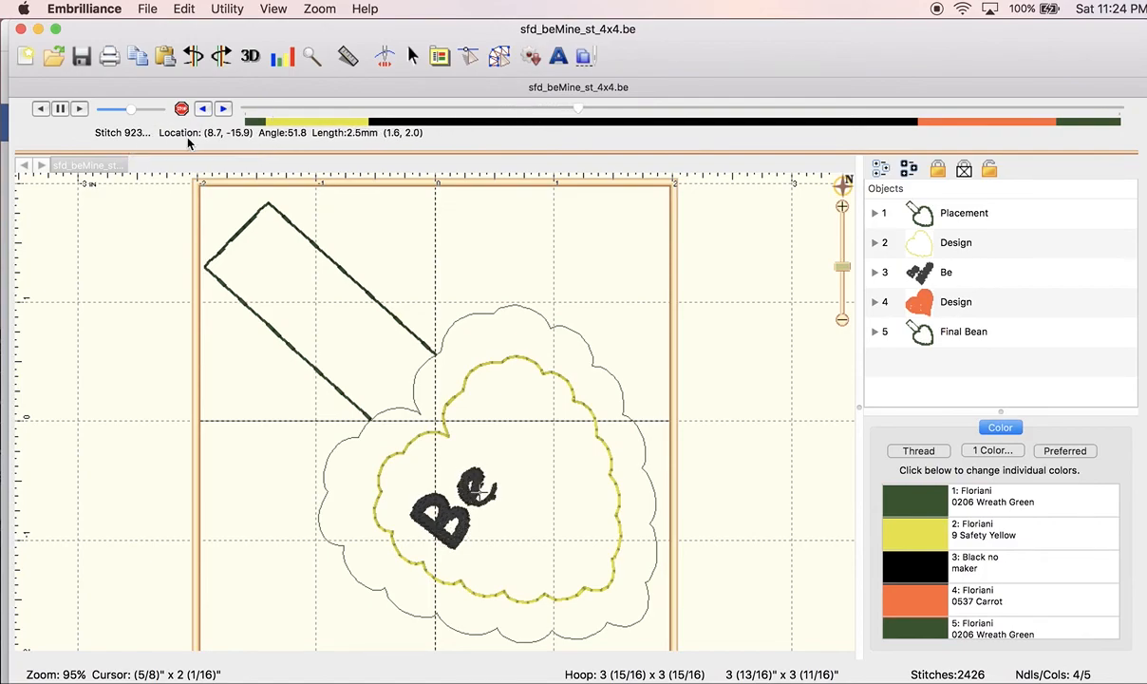
{"action": "left_click_drag", "start_coordinate": [130, 109], "coordinate": [160, 114]}
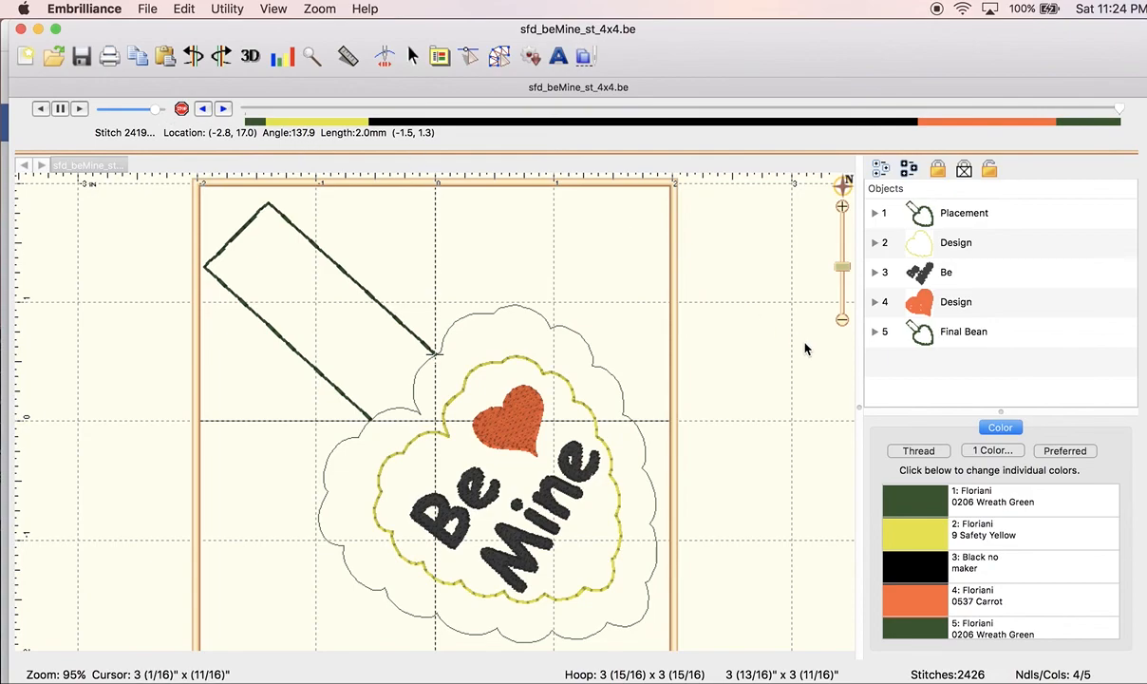
- Return to the outline-editing view and examine the stitch properties of each object from Placement through Final Bean in order, finishing with nothing selected
{"action": "left_click", "coordinate": [499, 57]}
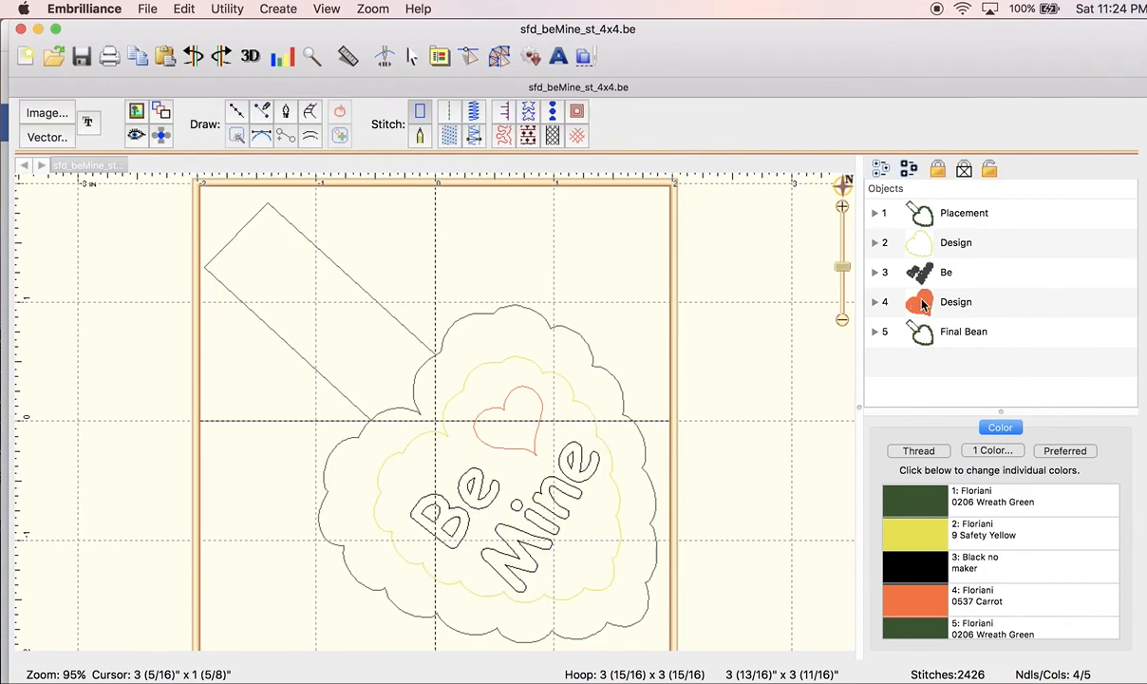
{"action": "left_click", "coordinate": [963, 215]}
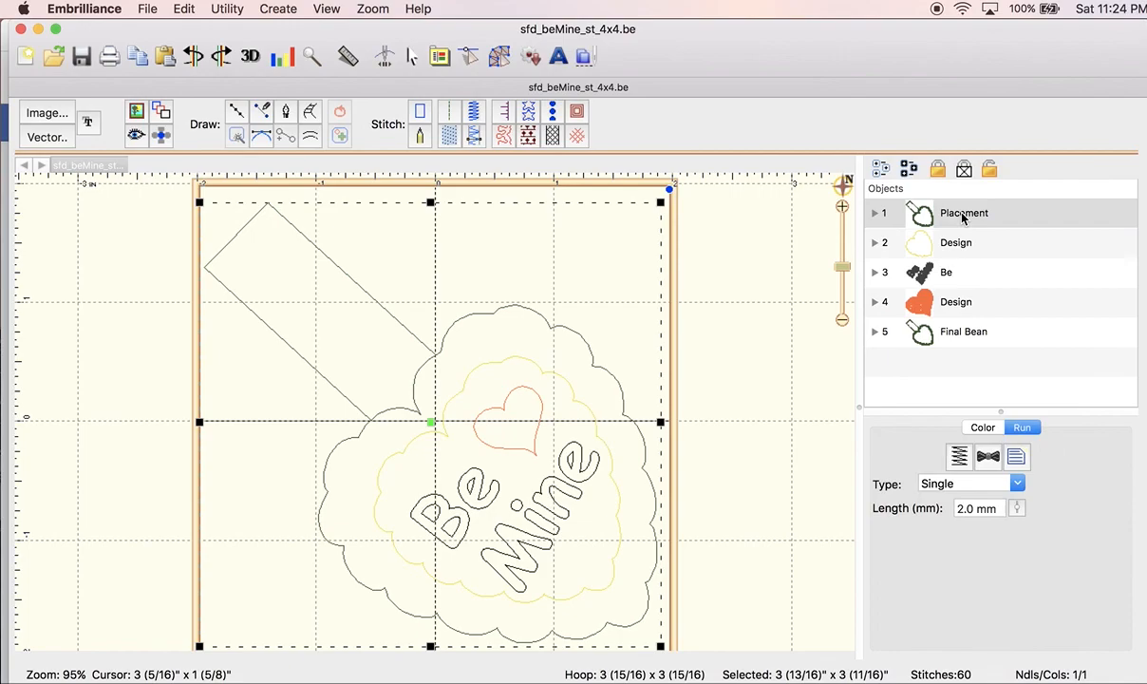
{"action": "left_click", "coordinate": [959, 245]}
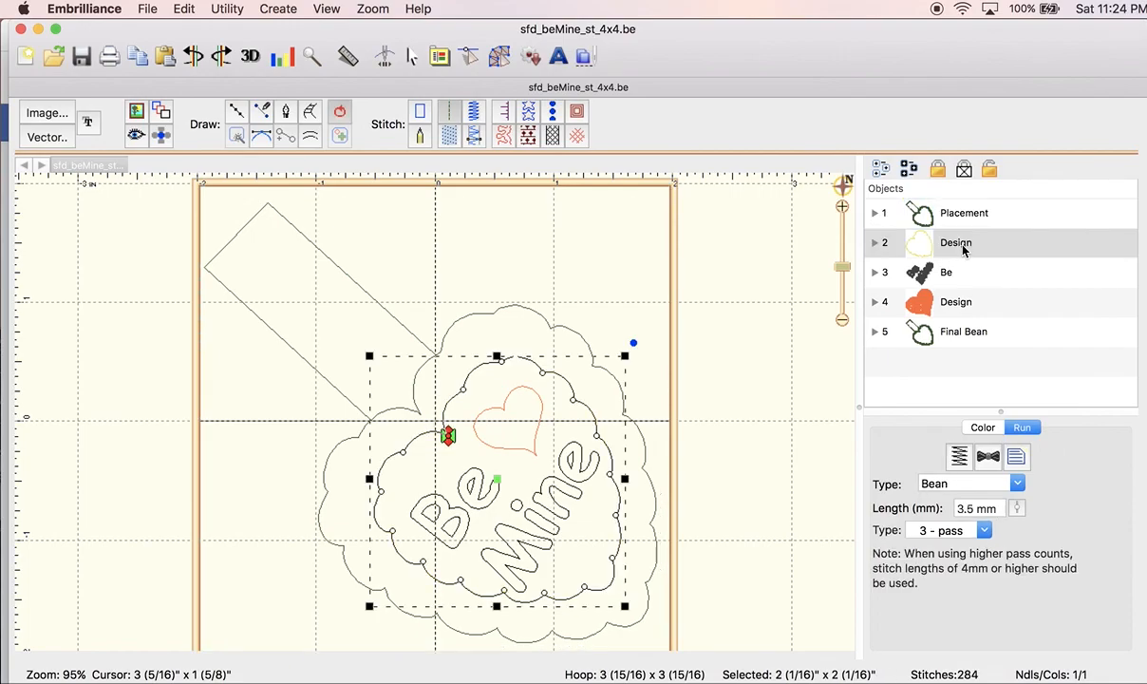
{"action": "left_click", "coordinate": [963, 271]}
{"action": "left_click", "coordinate": [964, 301]}
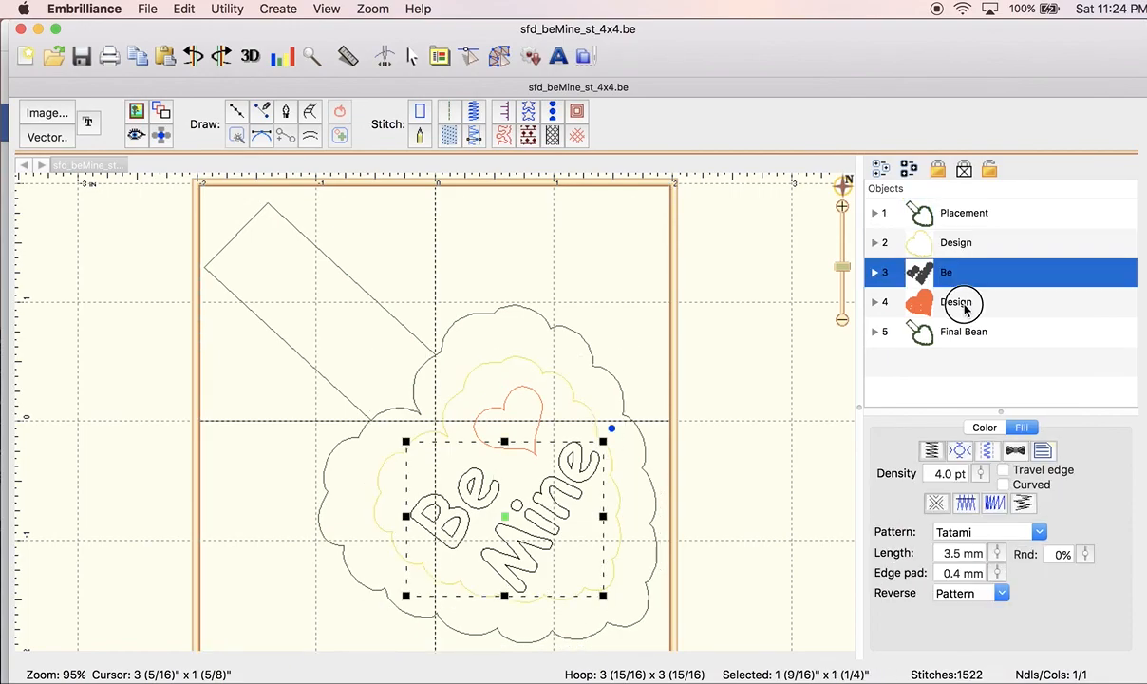
{"action": "left_click", "coordinate": [961, 332]}
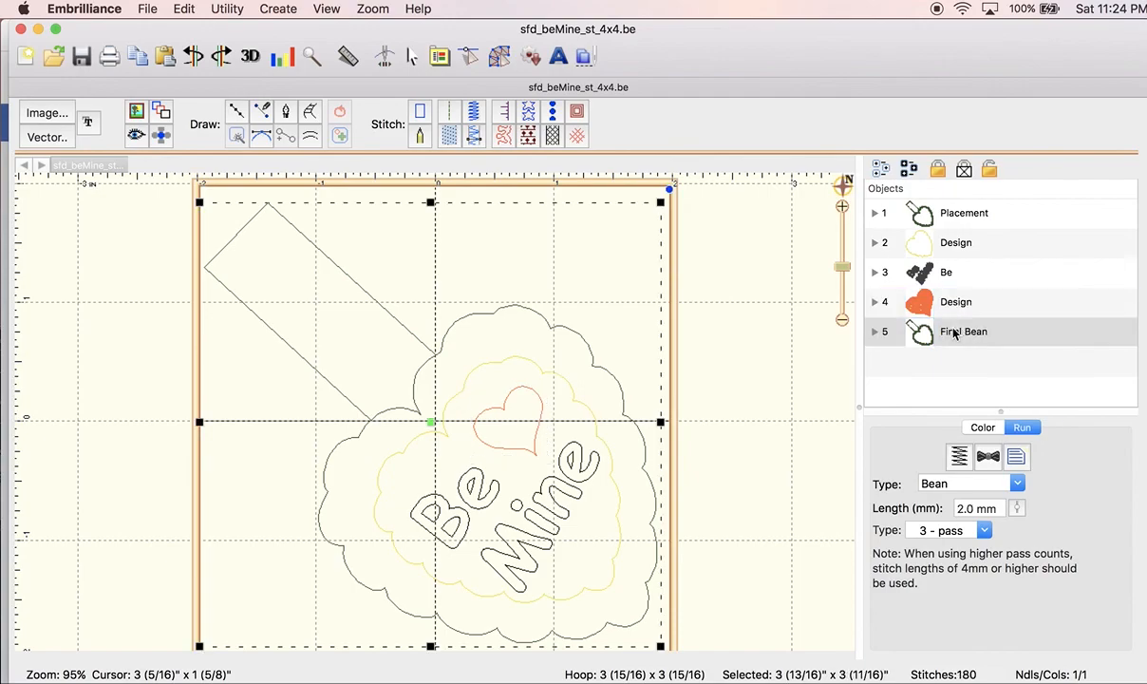
{"action": "left_click", "coordinate": [764, 351]}
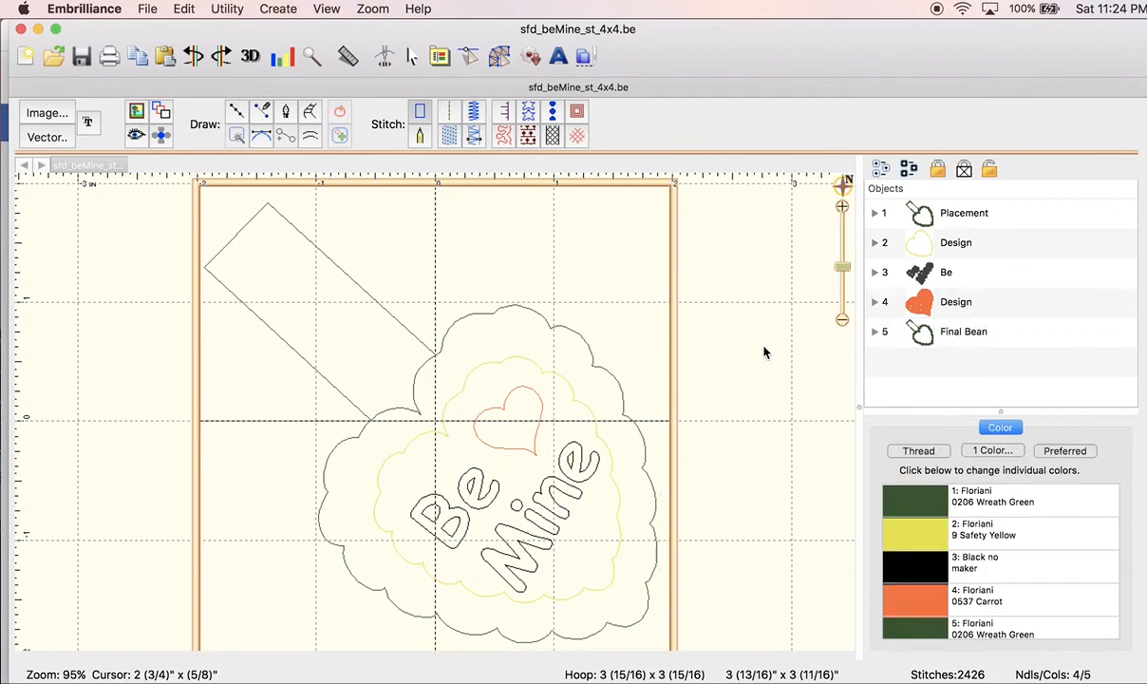